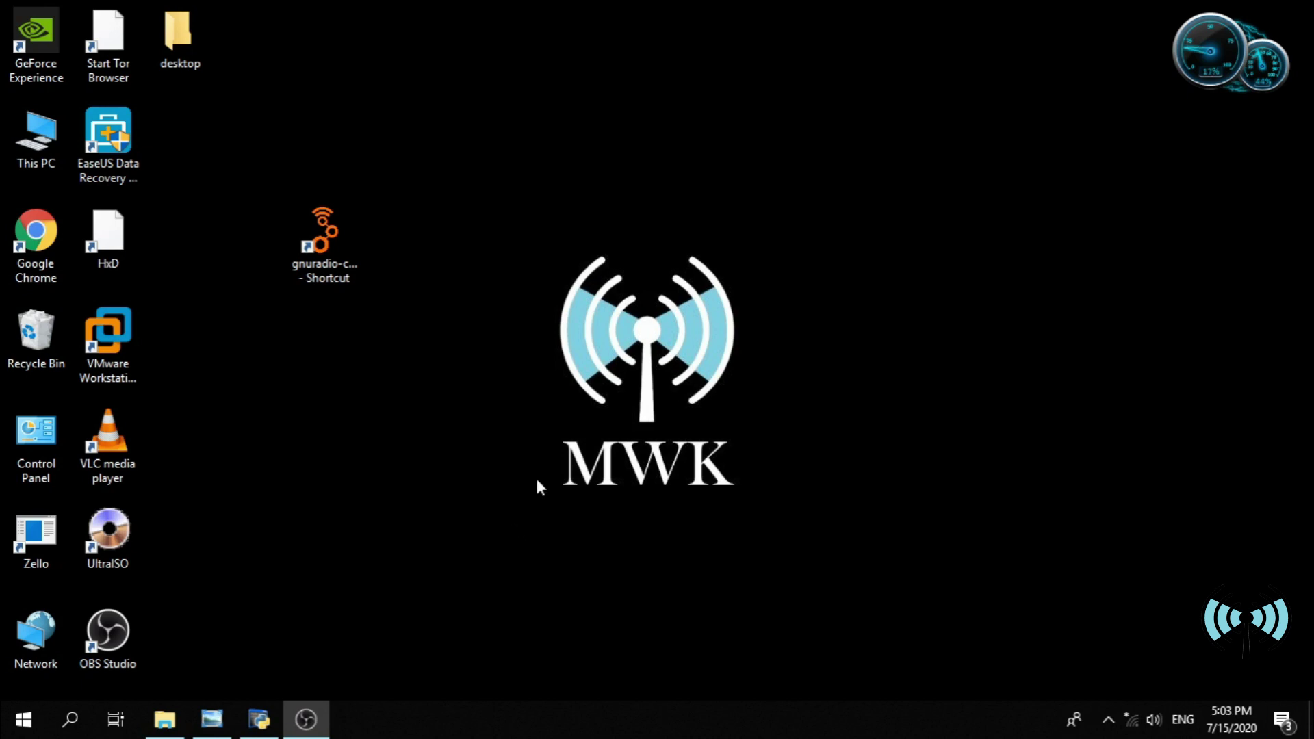
- Launch GNU Radio Companion from its desktop shortcut
{"action": "left_click", "coordinate": [322, 291]}
{"action": "left_click_drag", "start_coordinate": [307, 244], "coordinate": [253, 248]}
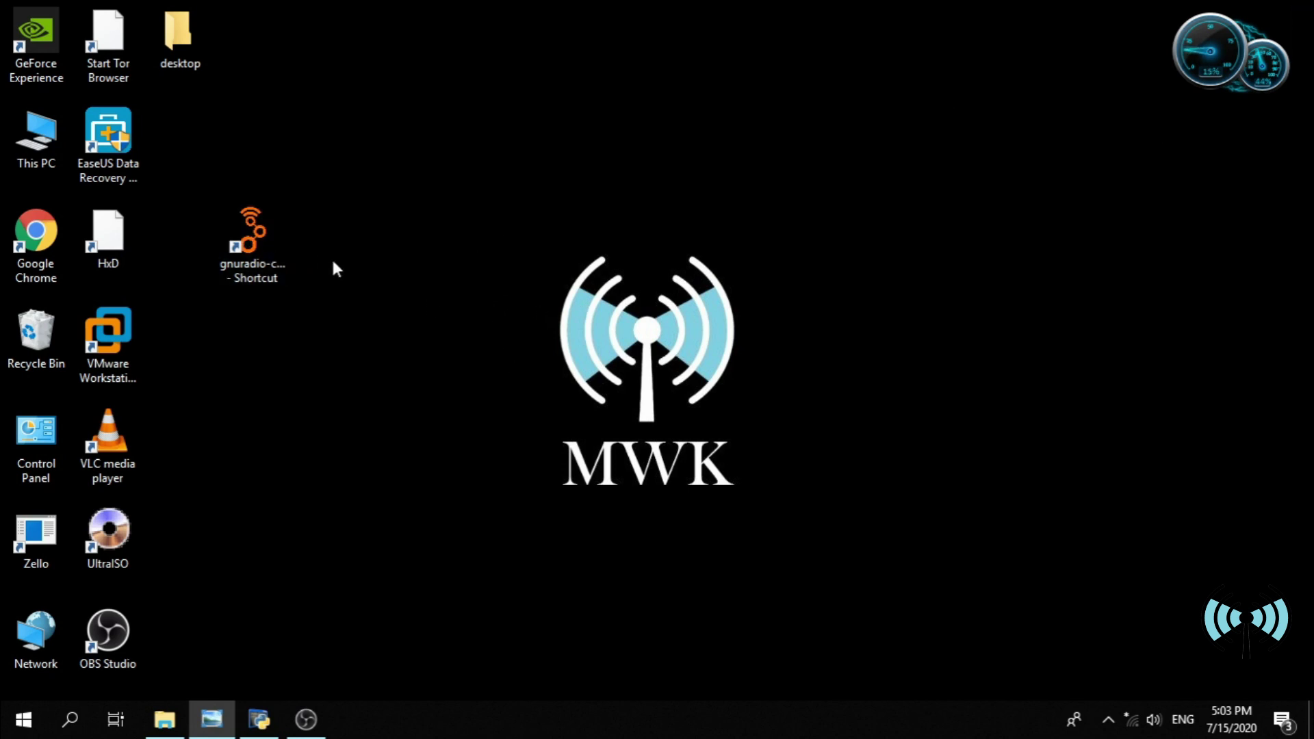
{"action": "left_click", "coordinate": [252, 243]}
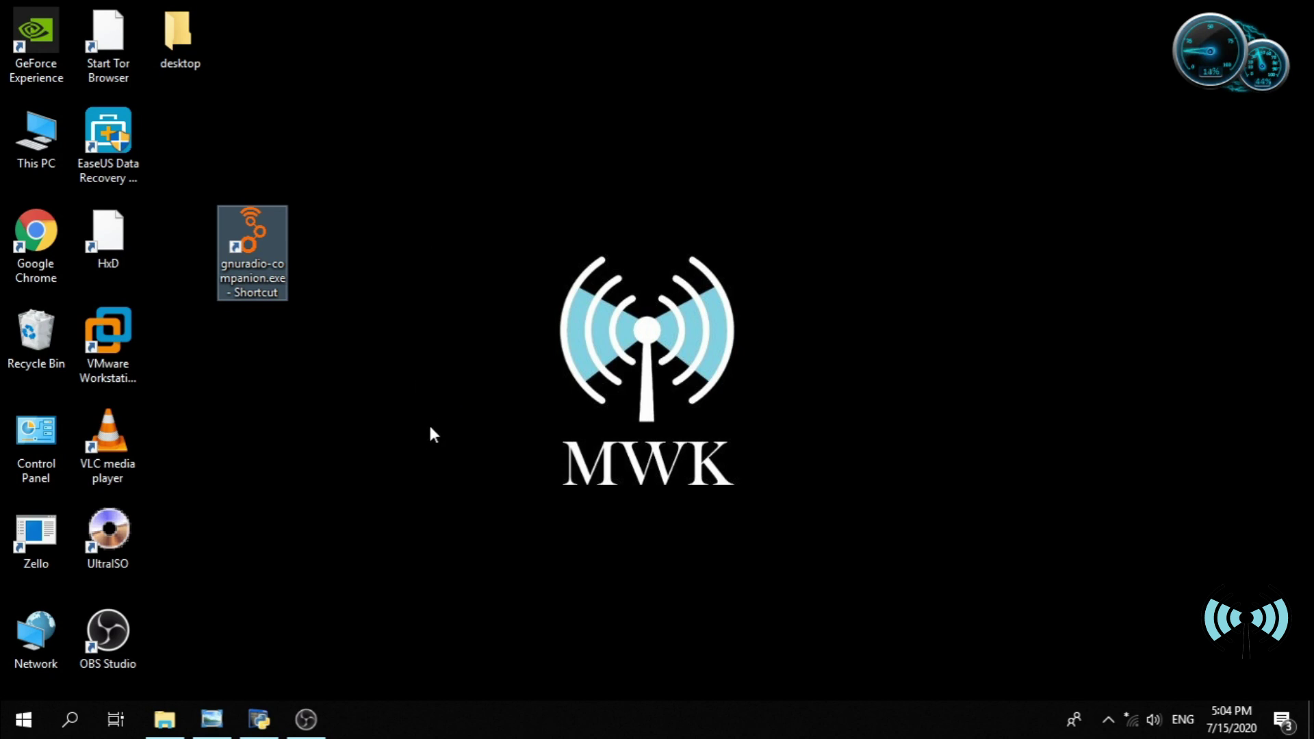
{"action": "left_click", "coordinate": [358, 424]}
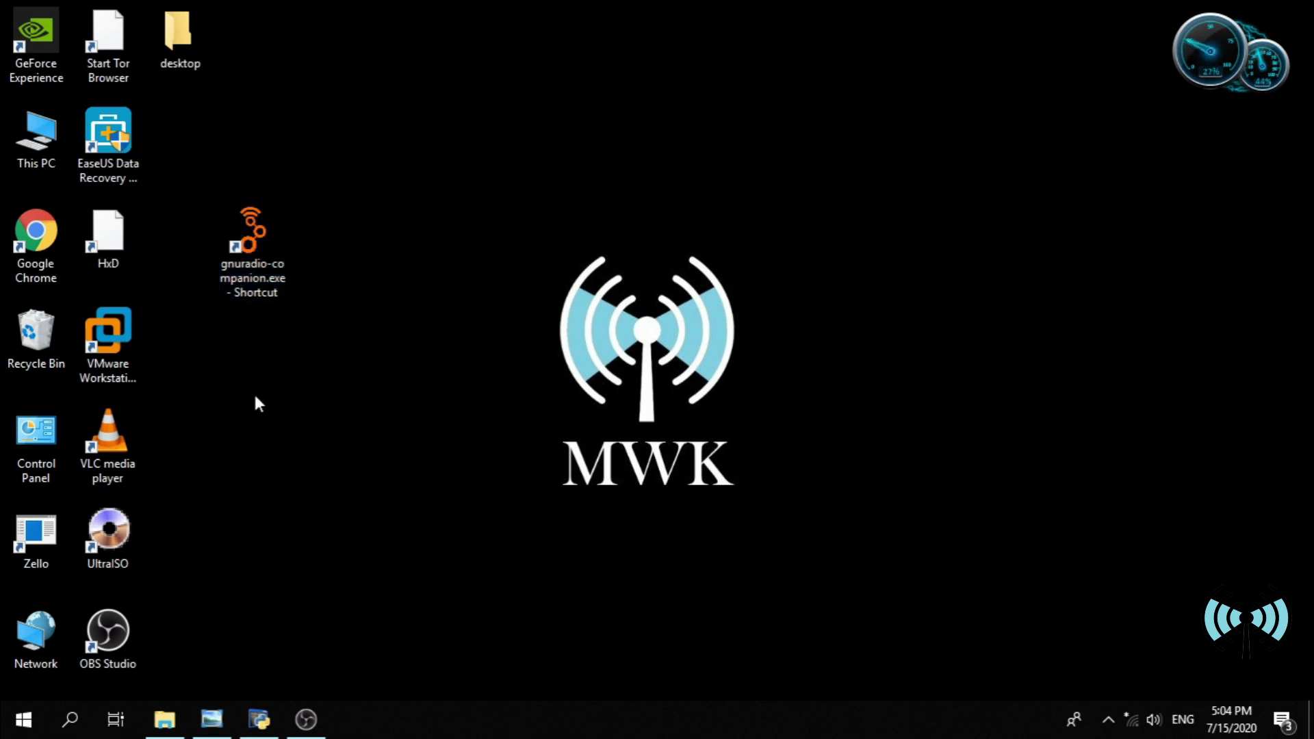
{"action": "double_click", "coordinate": [253, 277]}
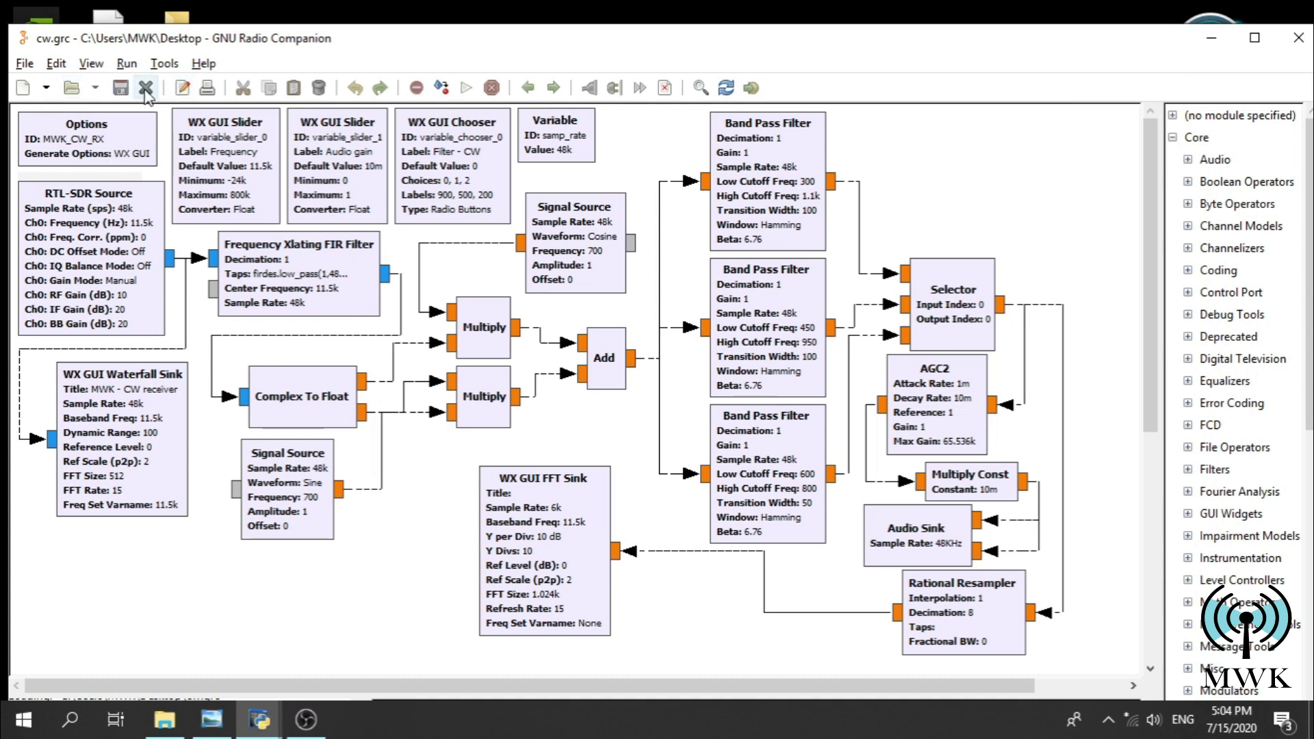
- Create a new WX GUI flowgraph and close the cw flowgraph
{"action": "left_click", "coordinate": [21, 65]}
{"action": "mouse_move", "coordinate": [51, 88]}
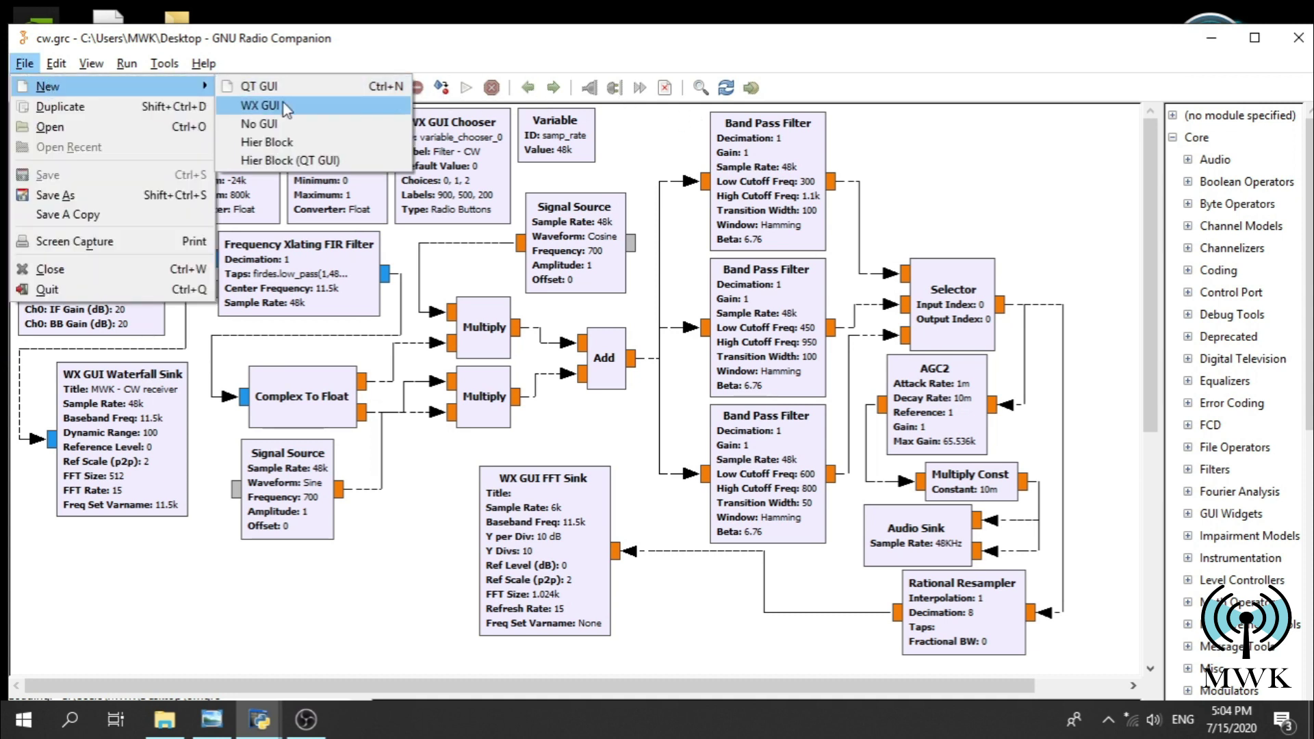
{"action": "left_click", "coordinate": [236, 103]}
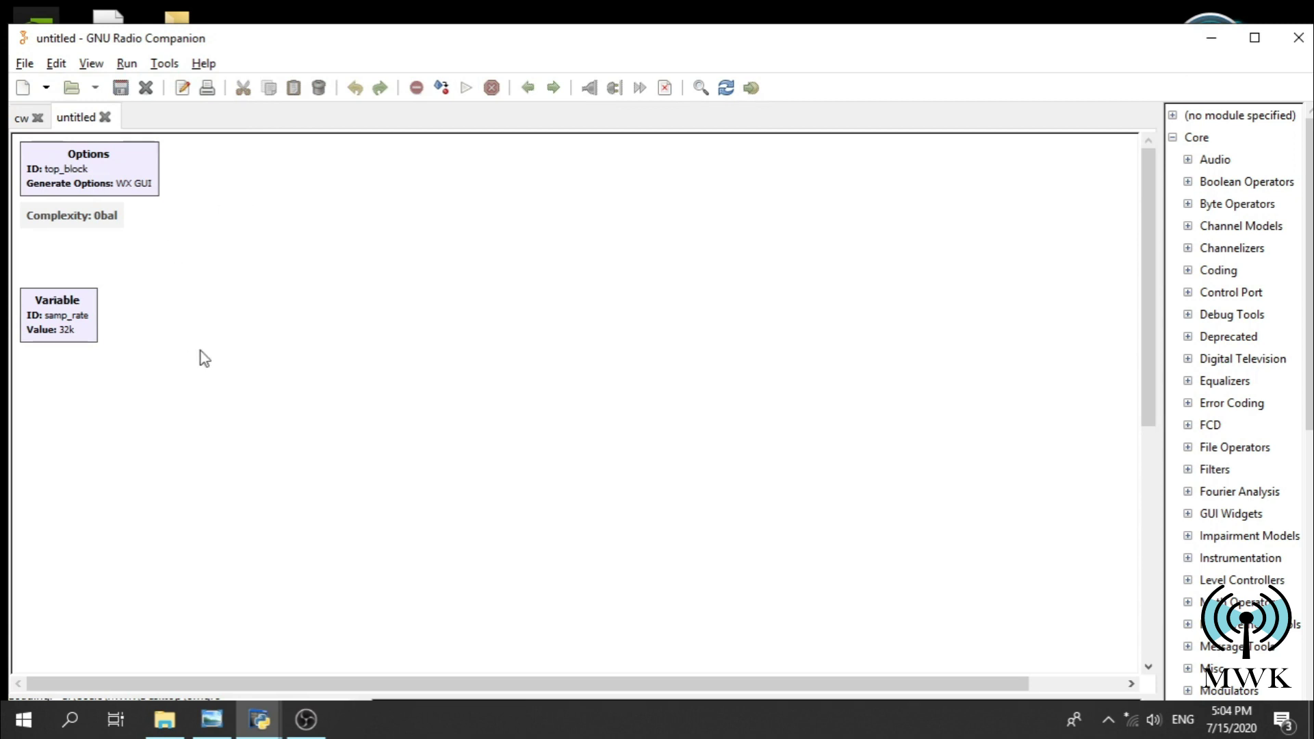
{"action": "left_click", "coordinate": [37, 118]}
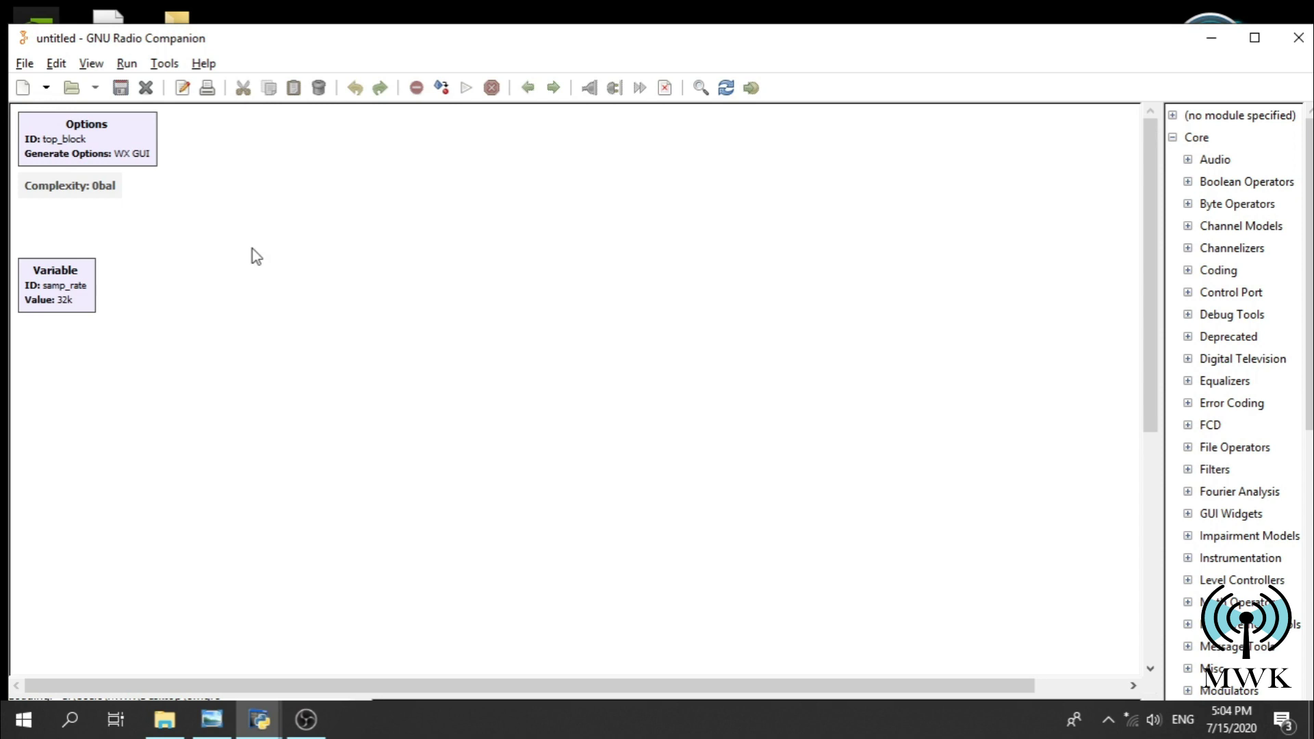
{"action": "left_click", "coordinate": [211, 720]}
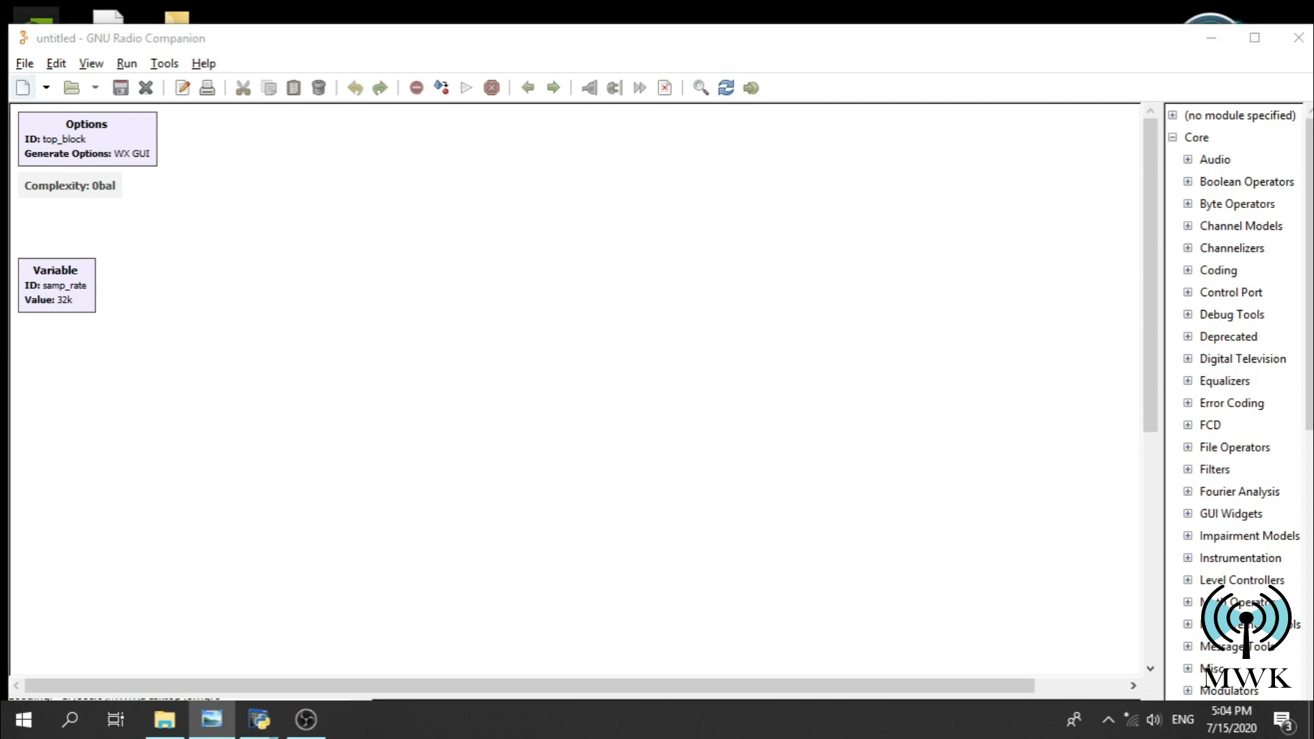
- Change the ID of the Options block to MWK_CW_Rx
{"action": "double_click", "coordinate": [104, 134]}
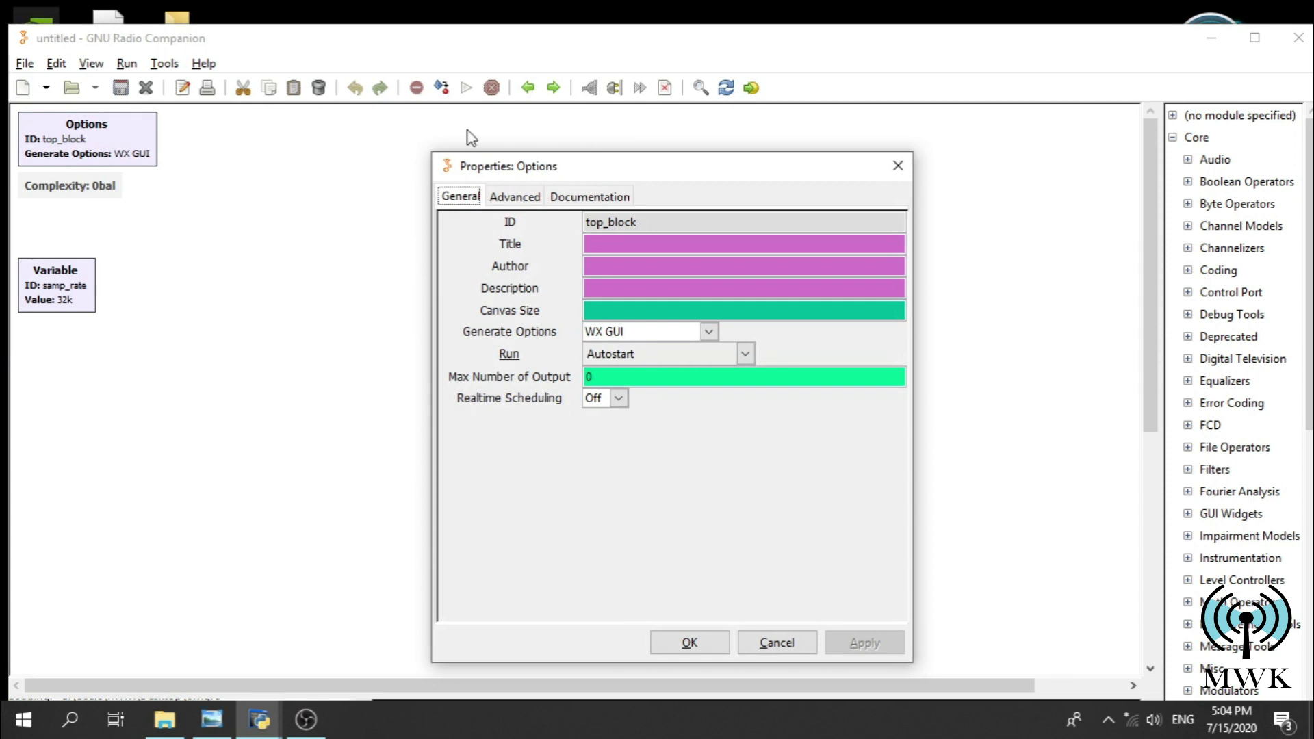
{"action": "left_click_drag", "start_coordinate": [544, 167], "coordinate": [436, 149]}
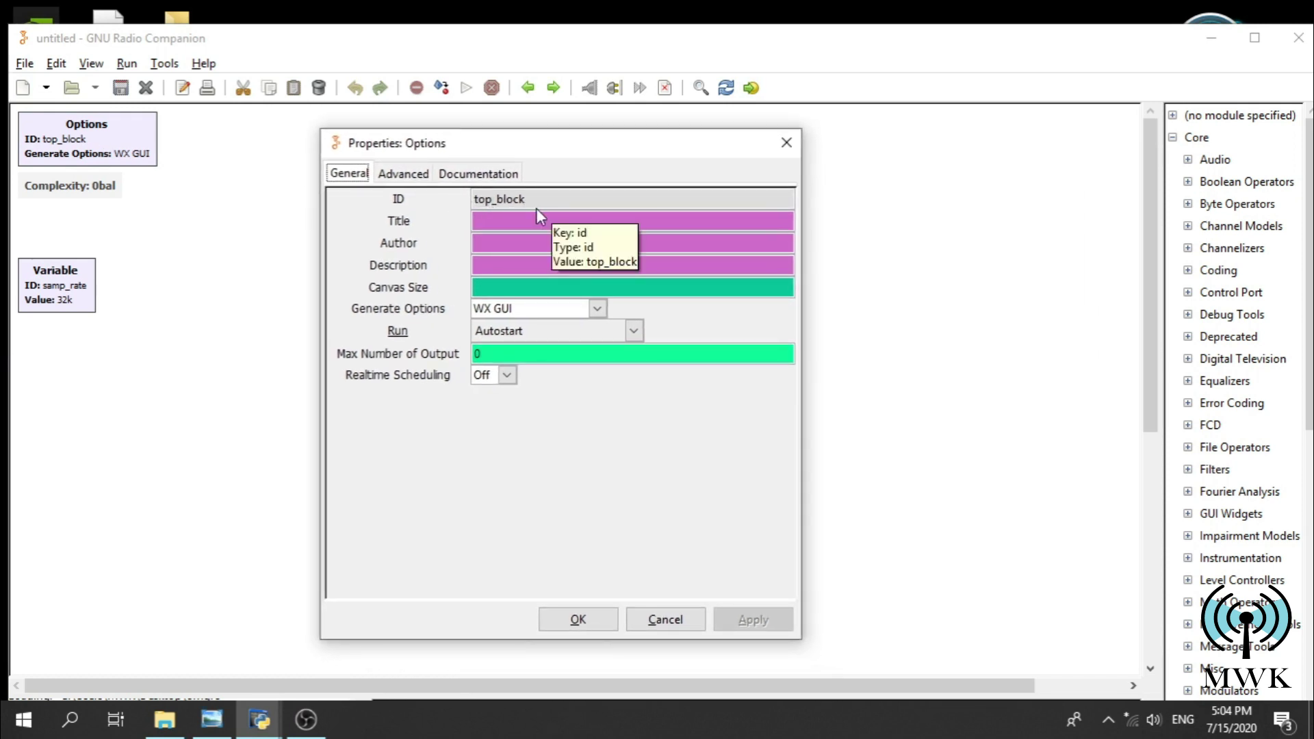
{"action": "left_click_drag", "start_coordinate": [496, 199], "coordinate": [525, 198]}
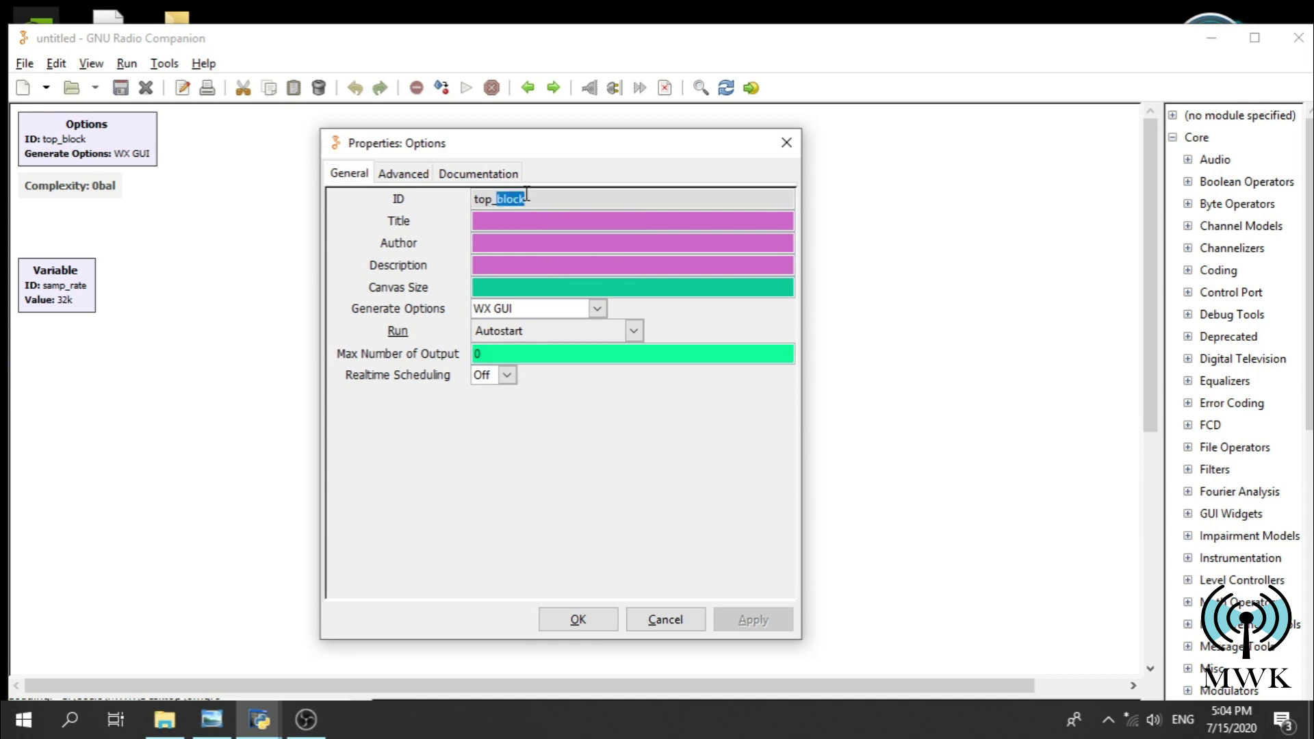
{"action": "double_click", "coordinate": [525, 198]}
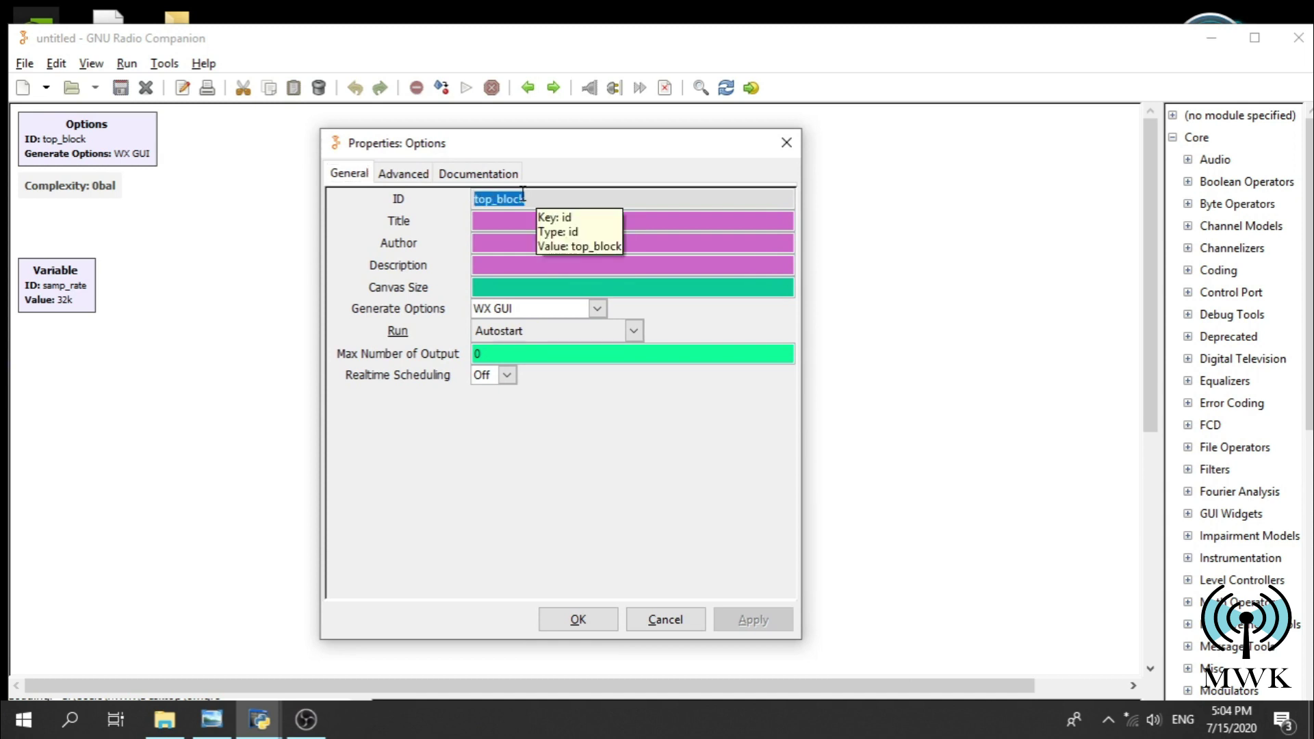
{"action": "type", "text": "MWK"}
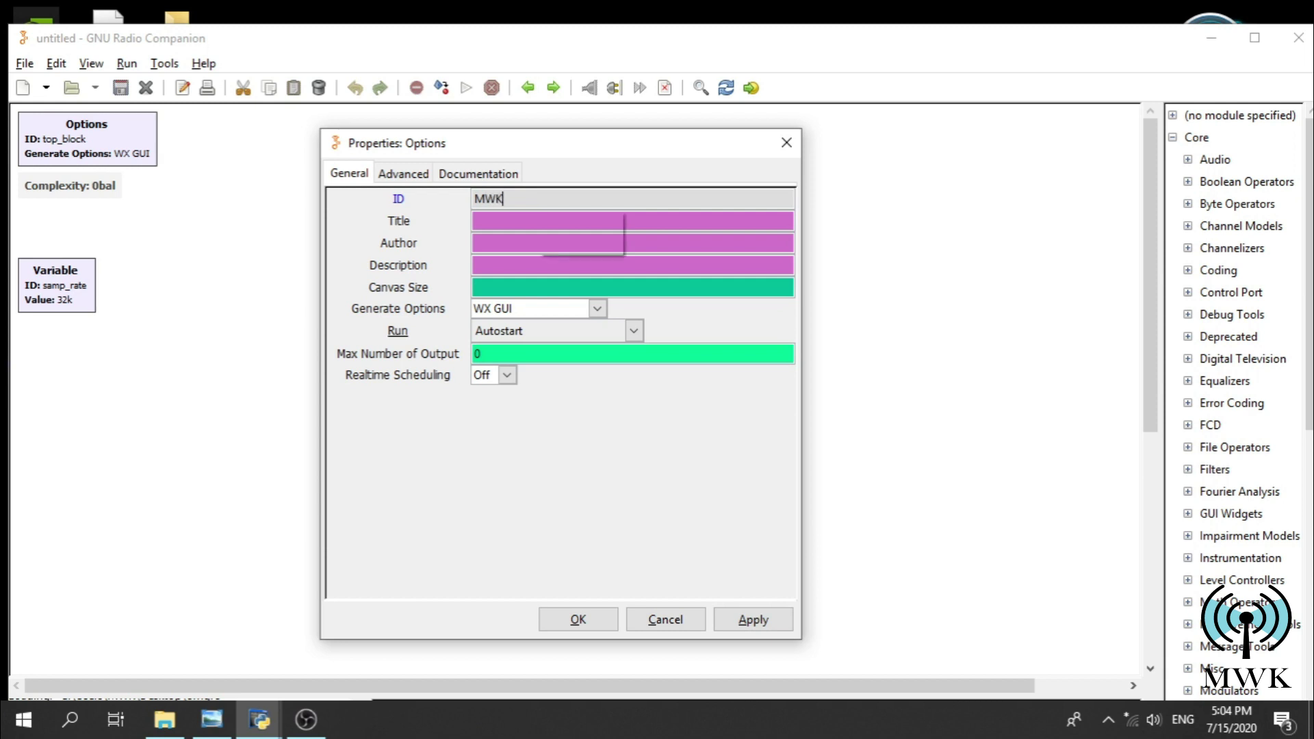
{"action": "type", "text": "_CW"}
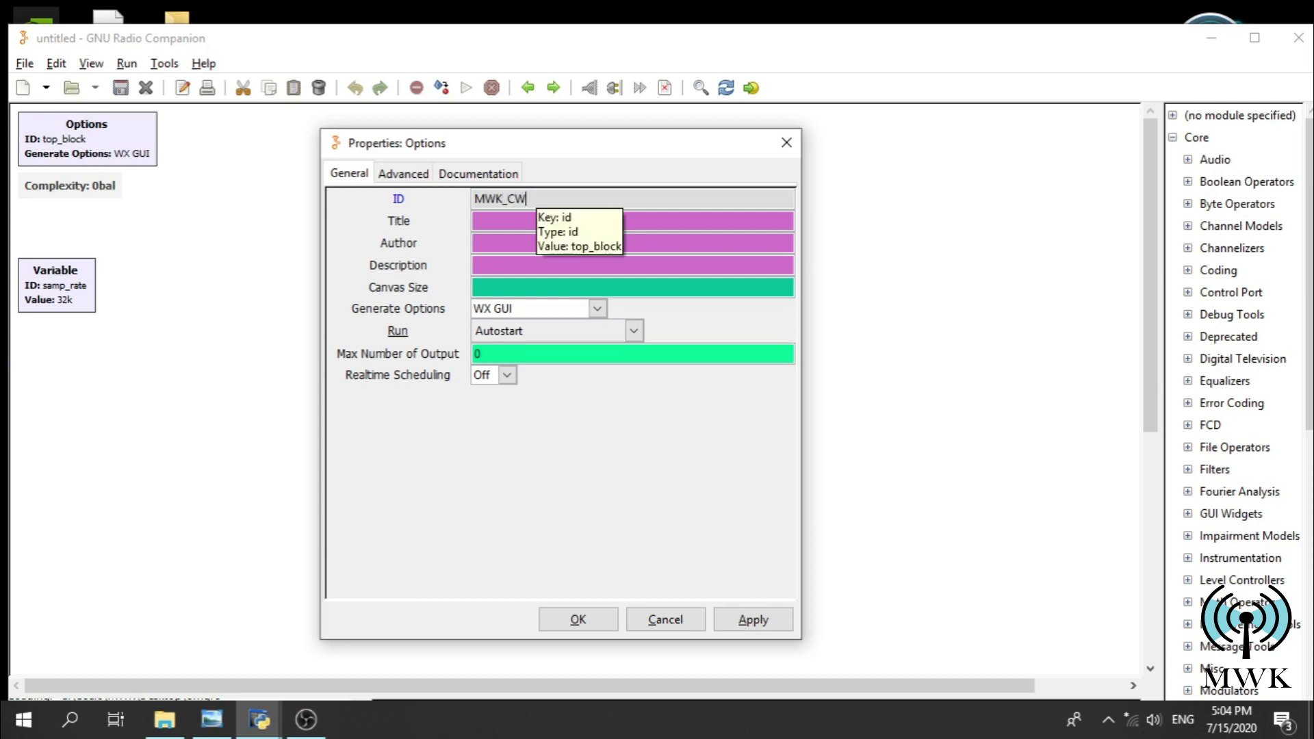
{"action": "type", "text": "_Rx"}
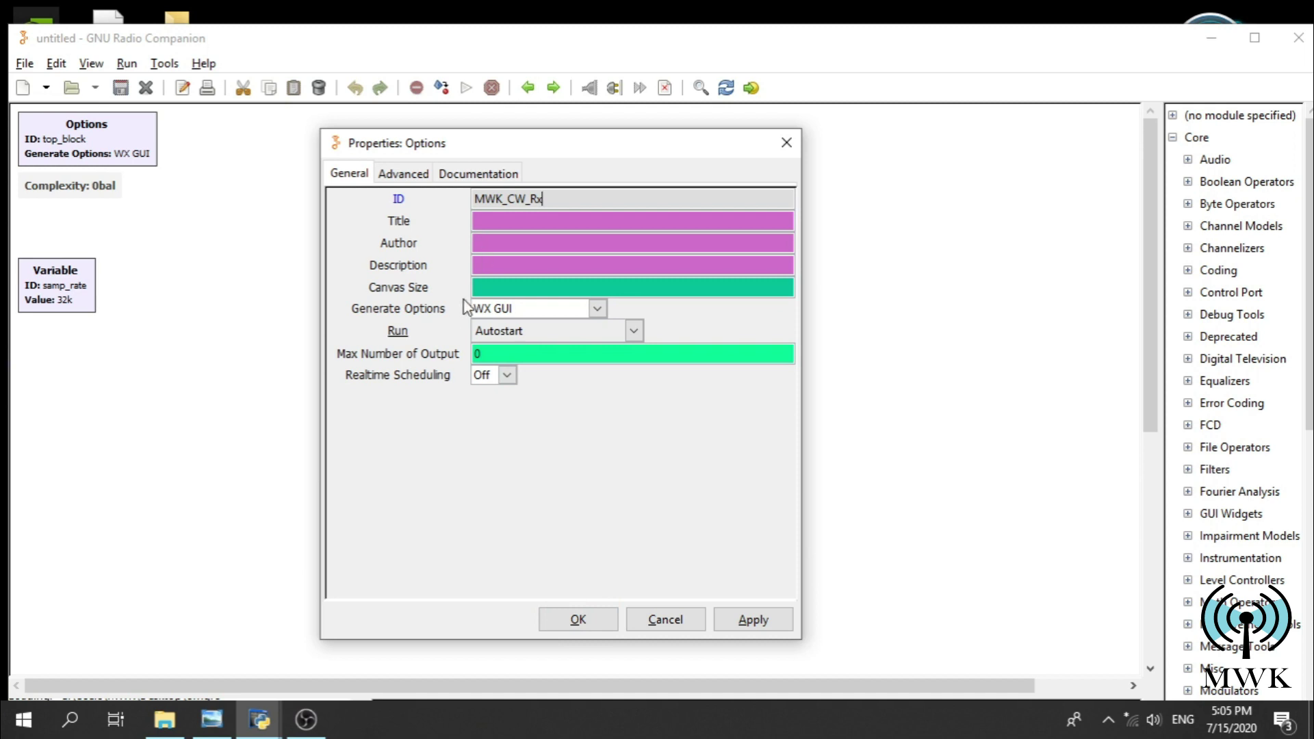
- Set the author of the Options block to MWK and apply the block's properties
{"action": "left_click", "coordinate": [502, 244]}
{"action": "type", "text": "mwk"}
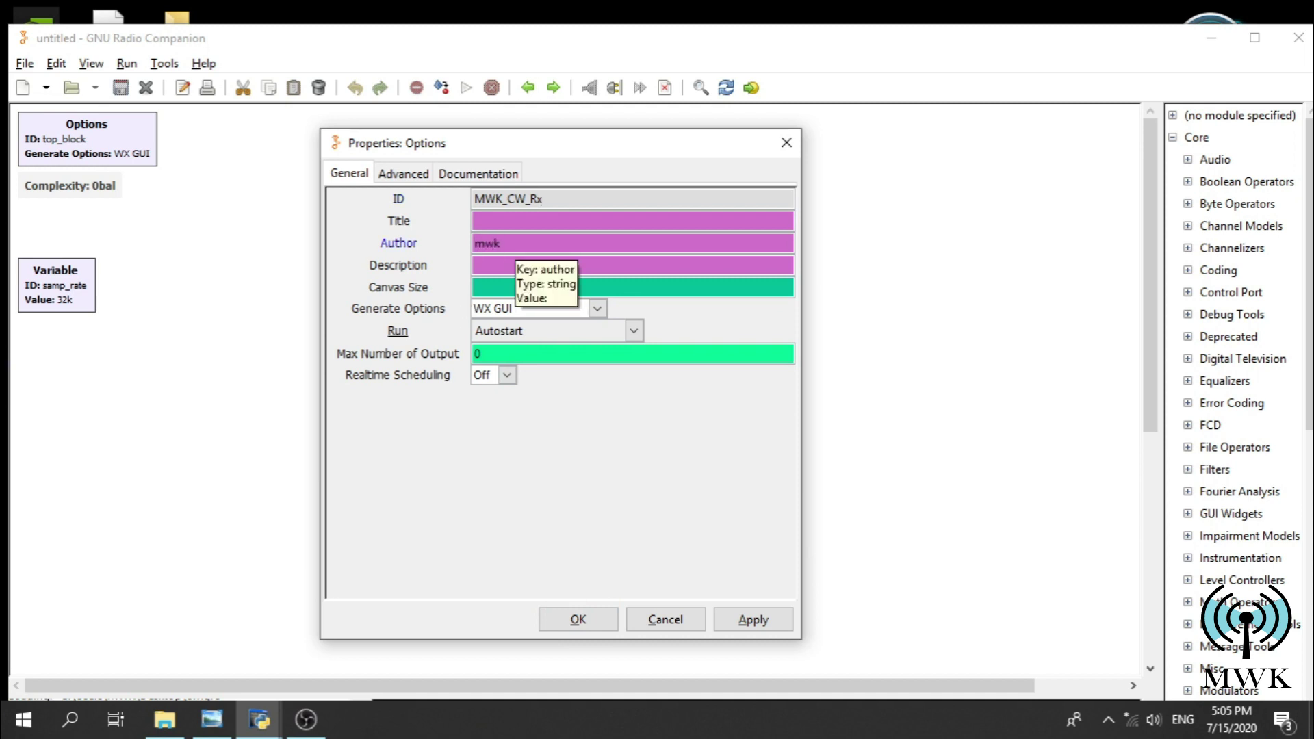
{"action": "key", "text": "BackSpace"}
{"action": "key", "text": "BackSpace"}
{"action": "key", "text": "BackSpace"}
{"action": "type", "text": "MWK"}
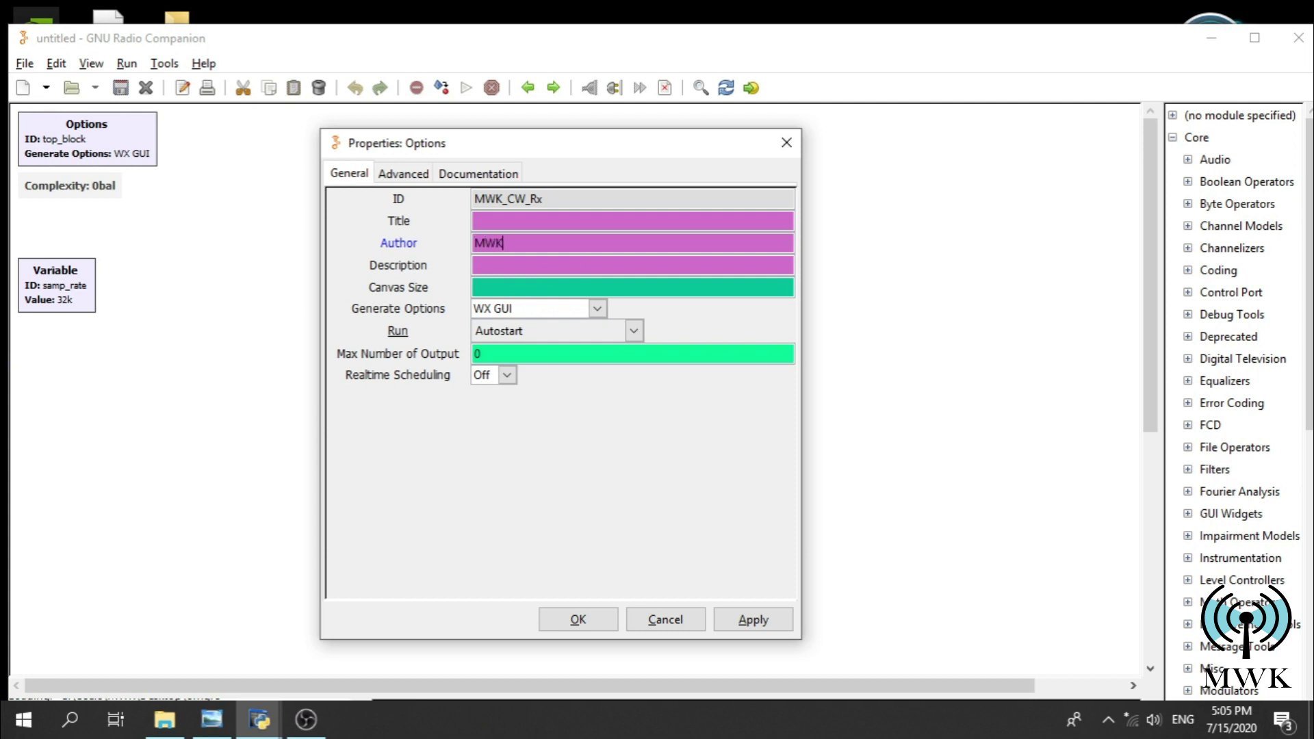
{"action": "left_click", "coordinate": [568, 616]}
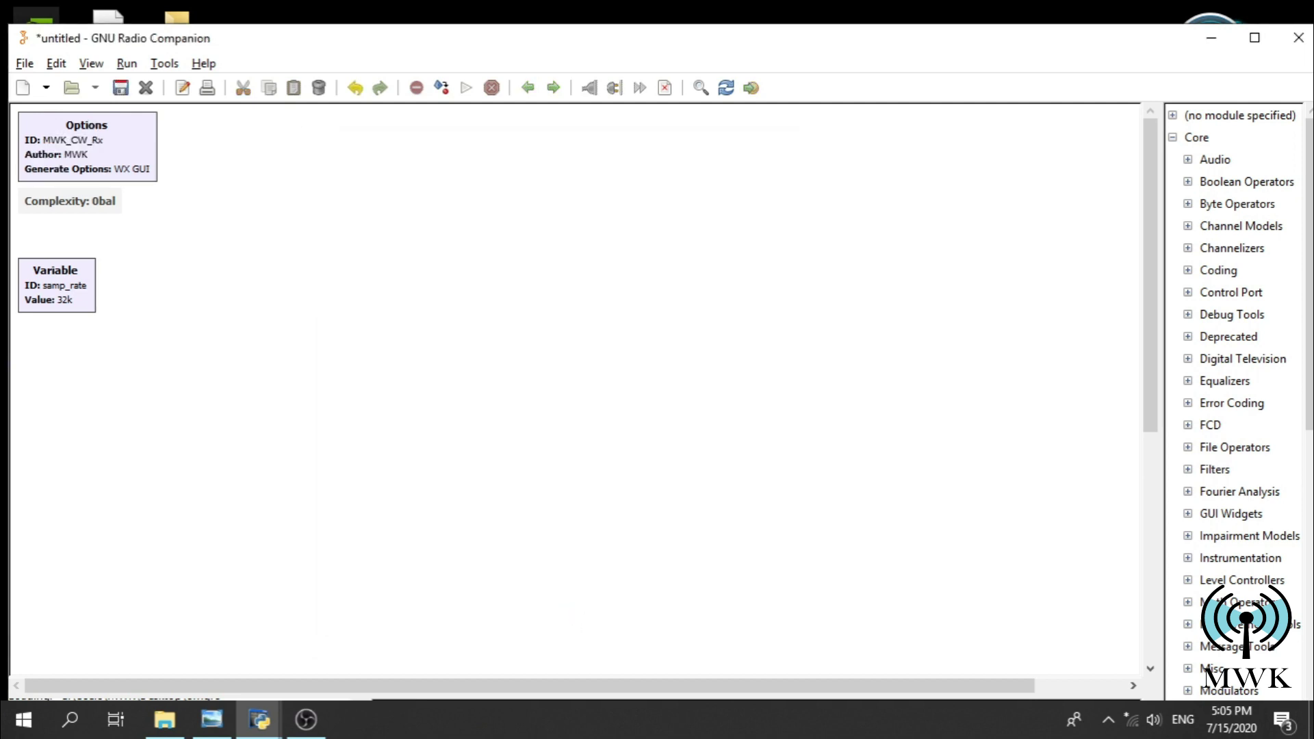
- Search the block library for WX GUI SLIDER, add the block and place it beside the Options block
{"action": "key", "text": "alt+Tab"}
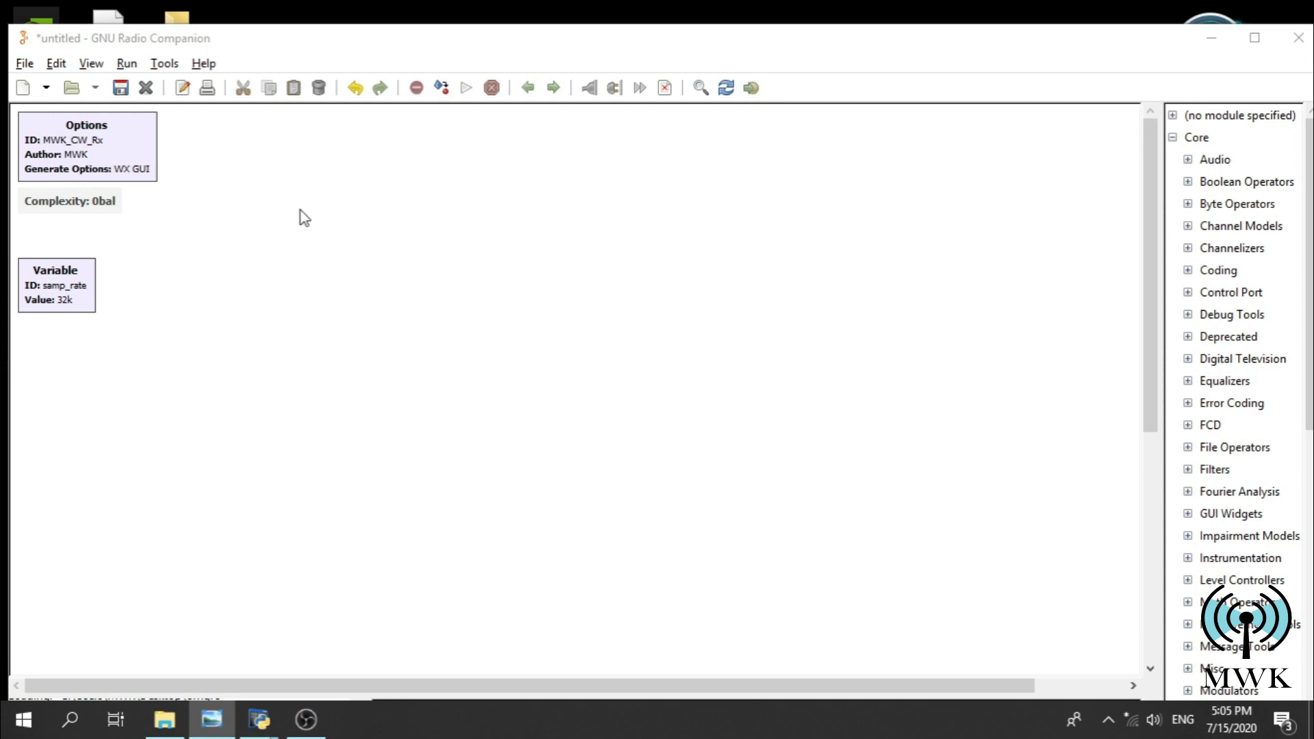
{"action": "left_click", "coordinate": [699, 88]}
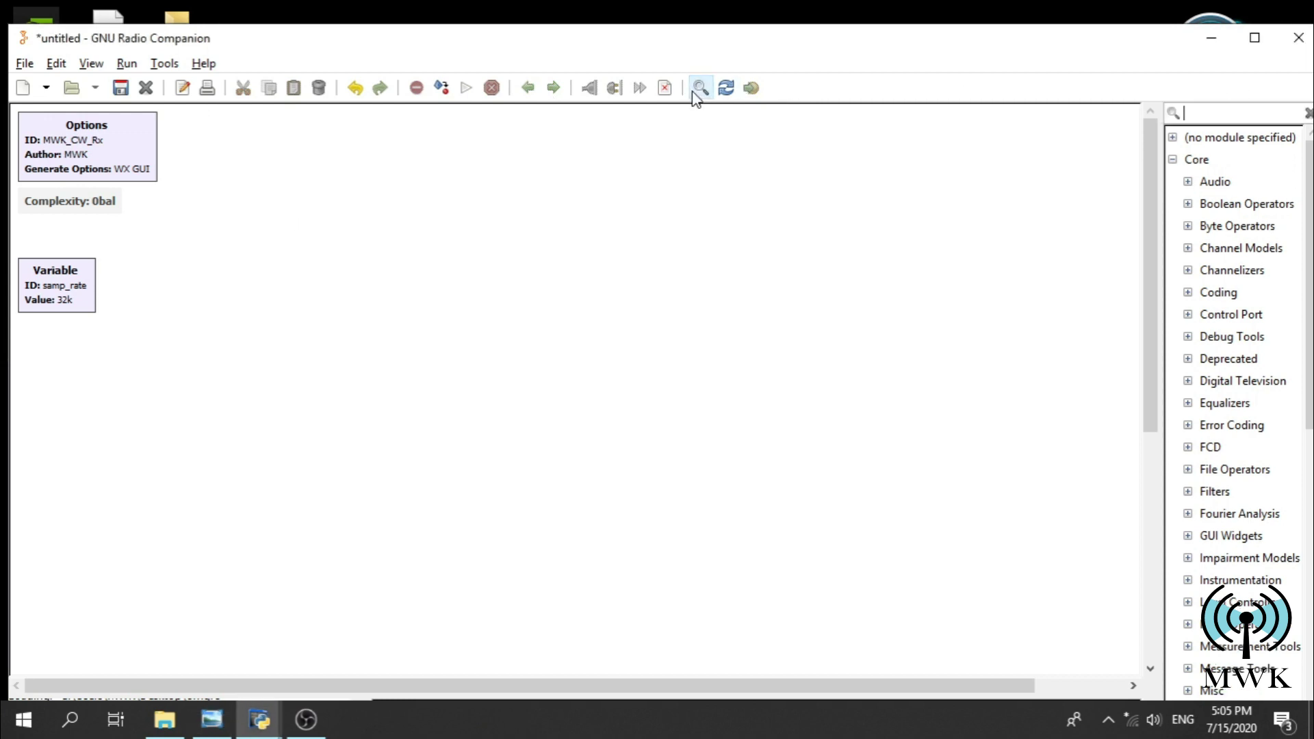
{"action": "type", "text": "W"}
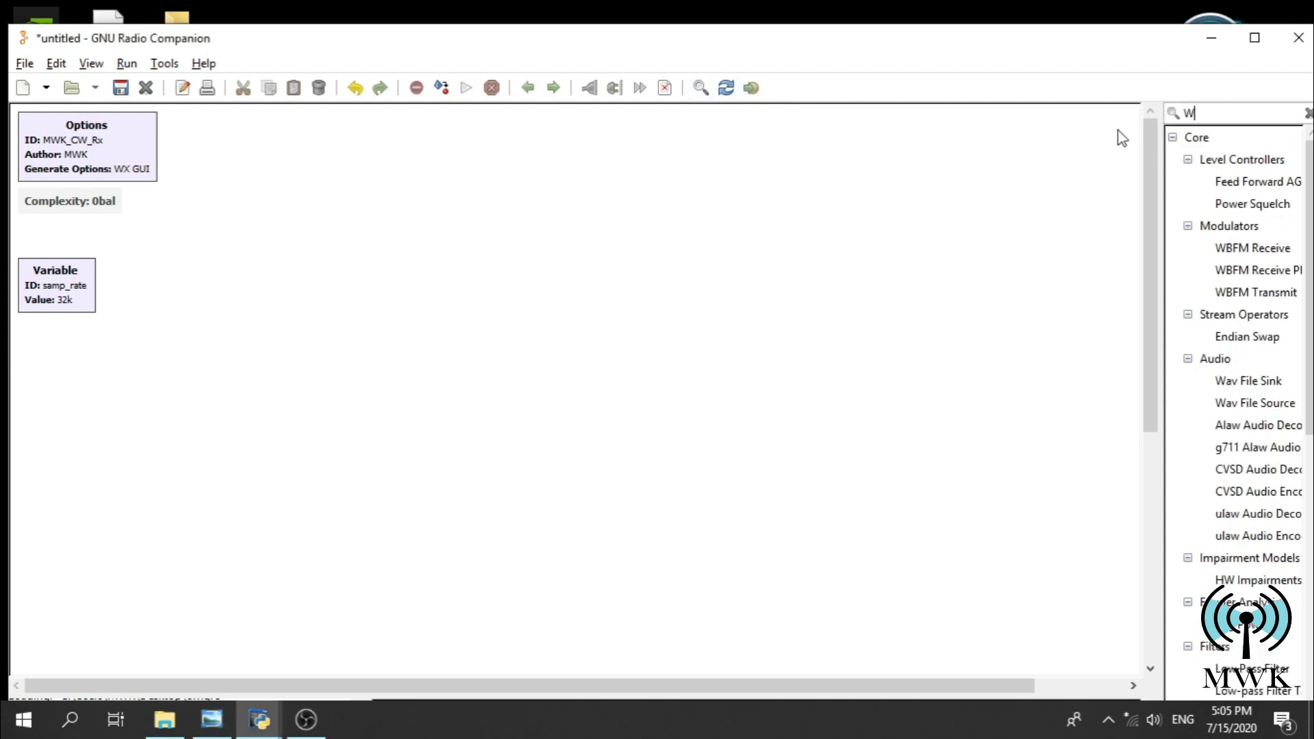
{"action": "type", "text": "X GUI SLIDER"}
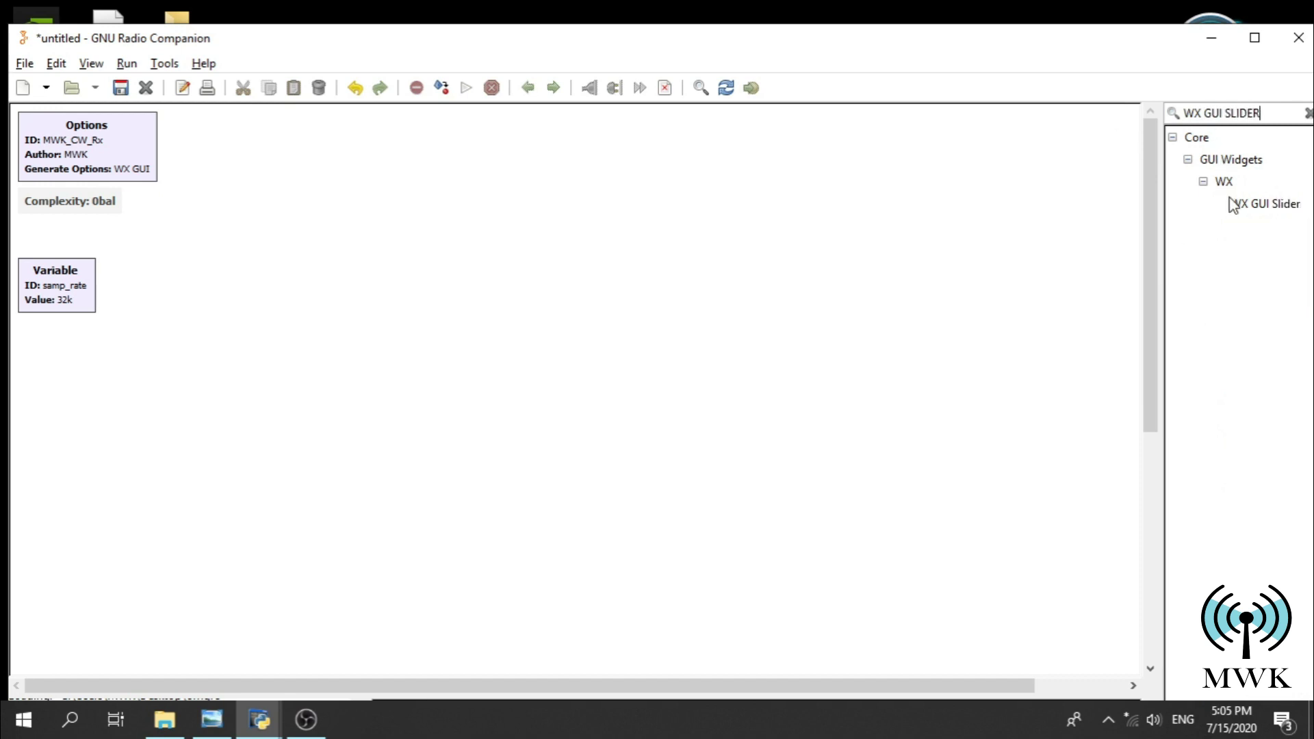
{"action": "double_click", "coordinate": [1255, 204]}
{"action": "left_click_drag", "start_coordinate": [877, 543], "coordinate": [193, 128]}
- Delete the samp_rate Variable block from the flowgraph
{"action": "left_click_drag", "start_coordinate": [43, 271], "coordinate": [54, 204]}
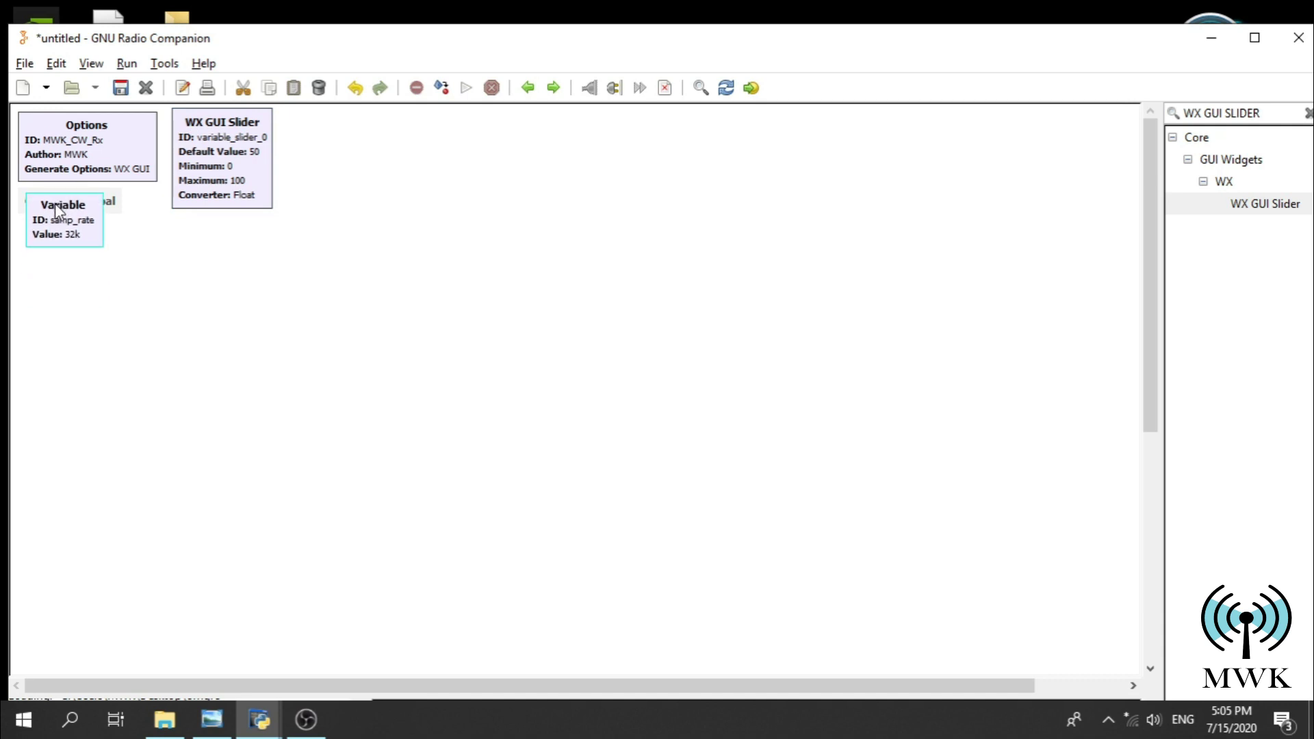
{"action": "right_click", "coordinate": [55, 203]}
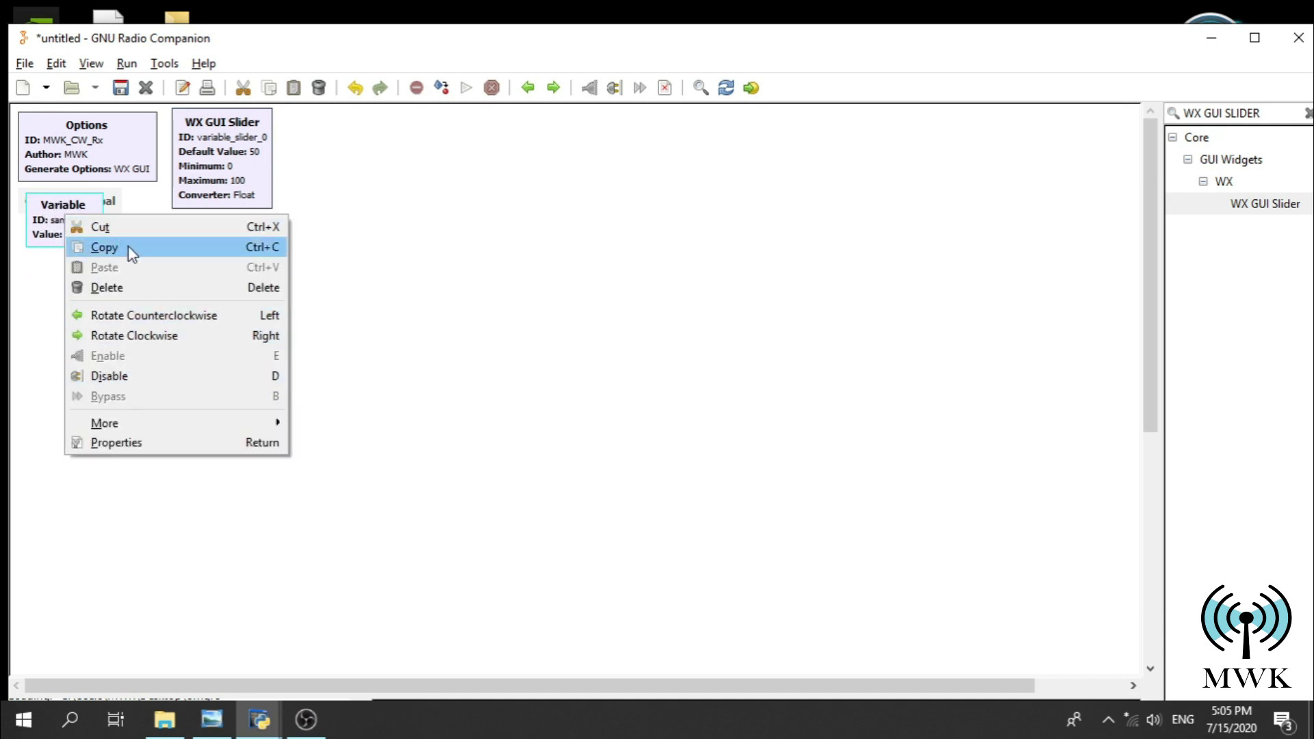
{"action": "left_click", "coordinate": [150, 293]}
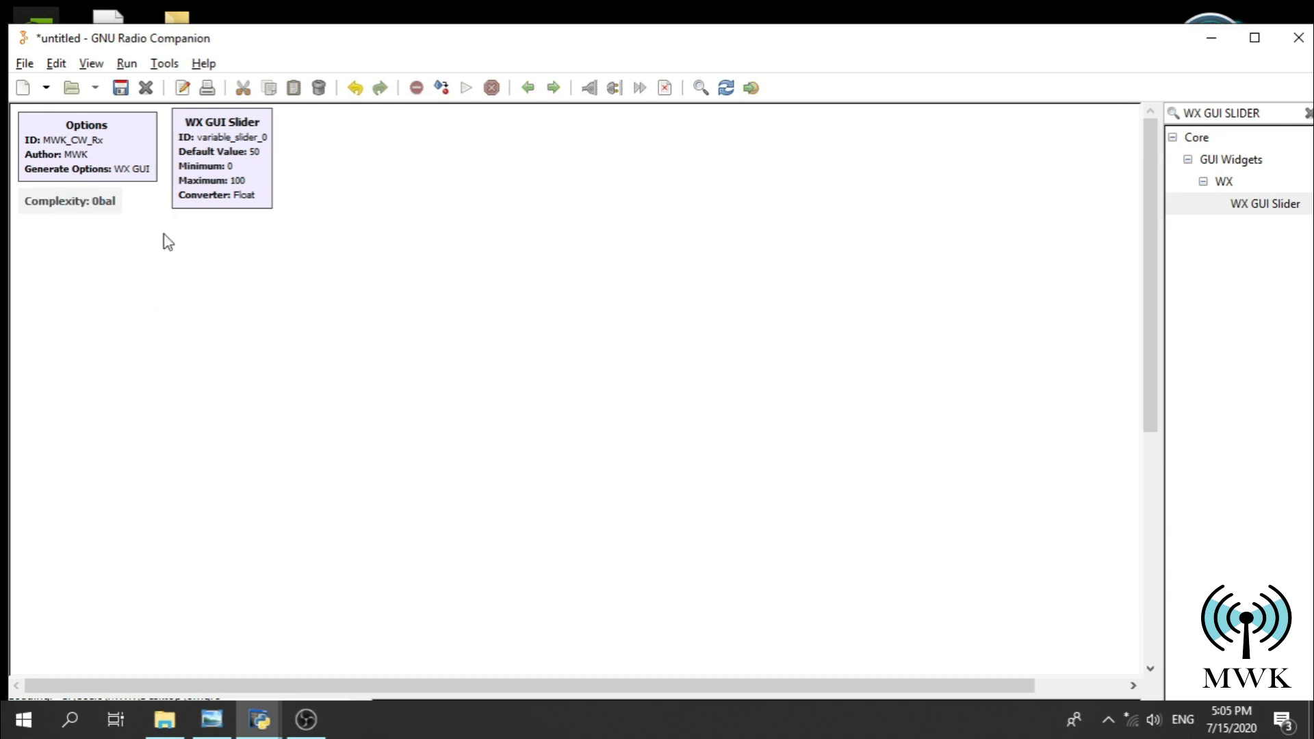
- Open the properties of the WX GUI Slider block and label it "frequency"
{"action": "double_click", "coordinate": [228, 164]}
{"action": "left_click_drag", "start_coordinate": [642, 153], "coordinate": [528, 135]}
{"action": "left_click", "coordinate": [657, 230]}
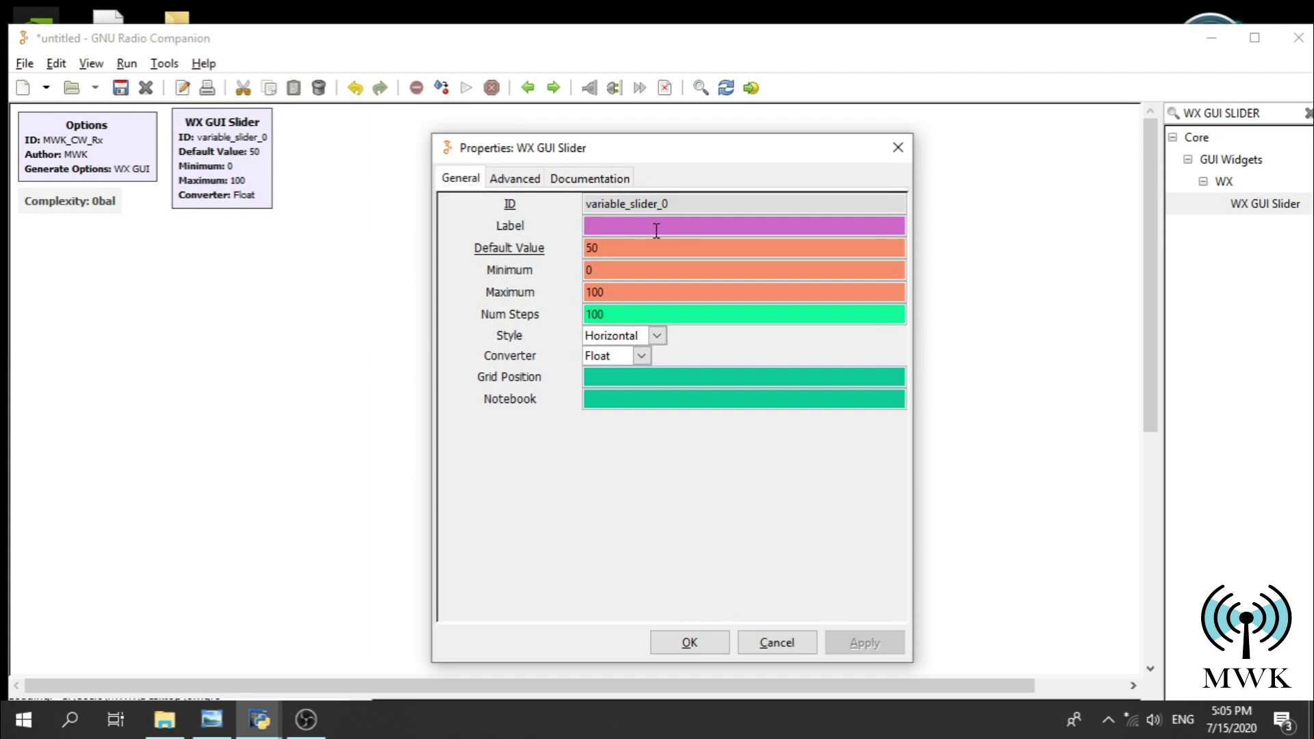
{"action": "type", "text": "fREQ"}
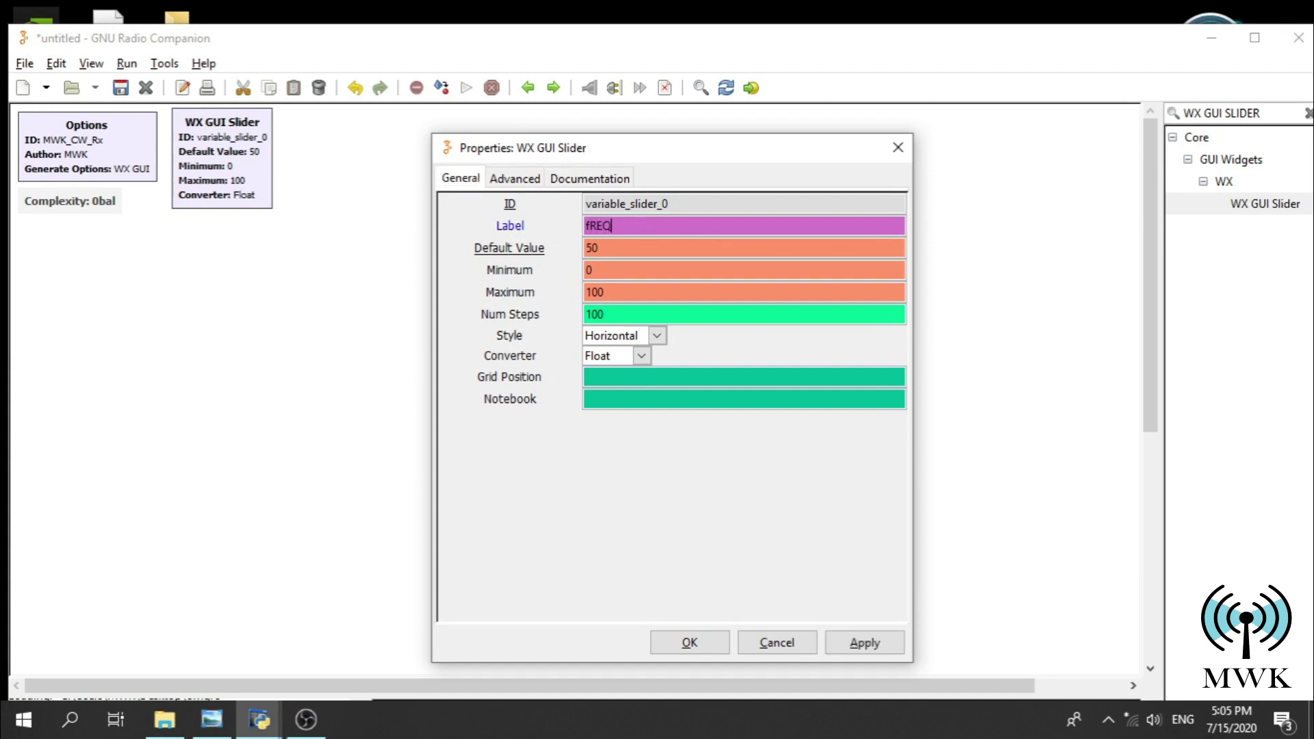
{"action": "type", "text": "UENCY"}
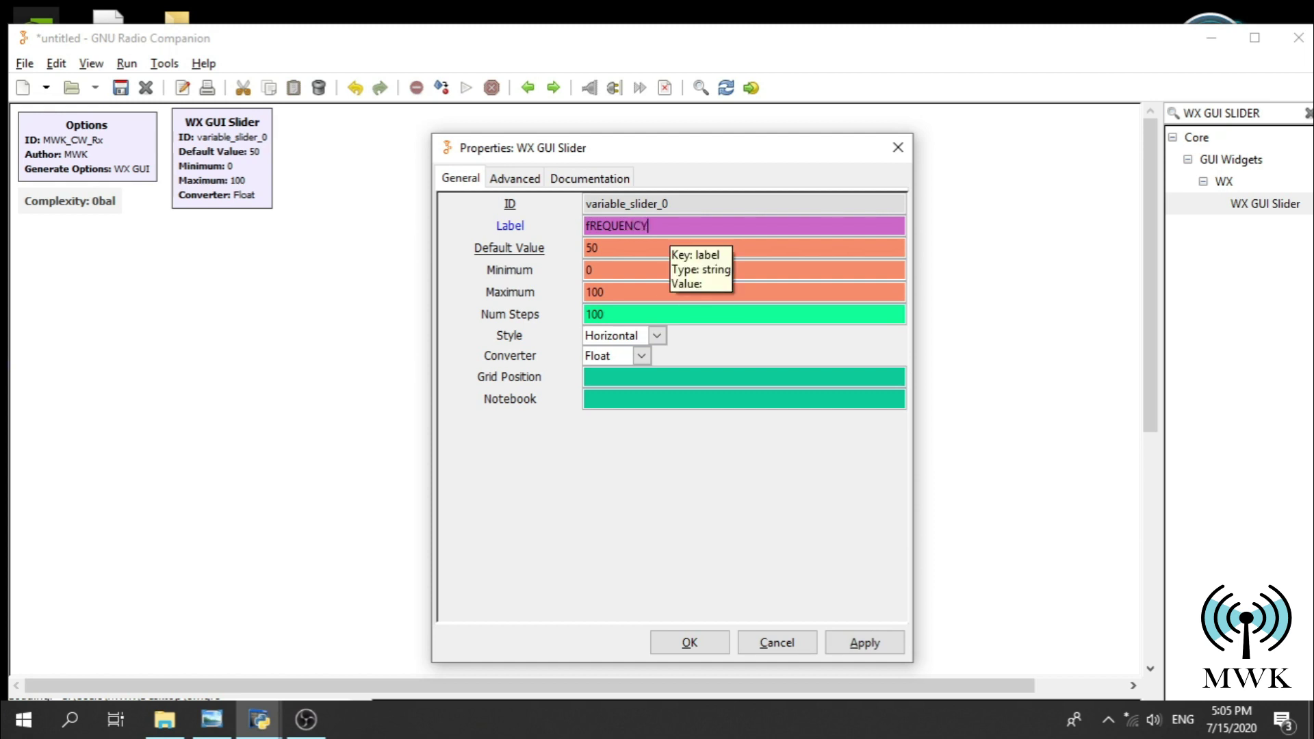
{"action": "key", "text": "BackSpace"}
{"action": "key", "text": "BackSpace"}
{"action": "key", "text": "BackSpace"}
{"action": "key", "text": "BackSpace"}
{"action": "key", "text": "BackSpace"}
{"action": "key", "text": "BackSpace"}
{"action": "key", "text": "BackSpace"}
{"action": "key", "text": "BackSpace"}
{"action": "type", "text": "re"}
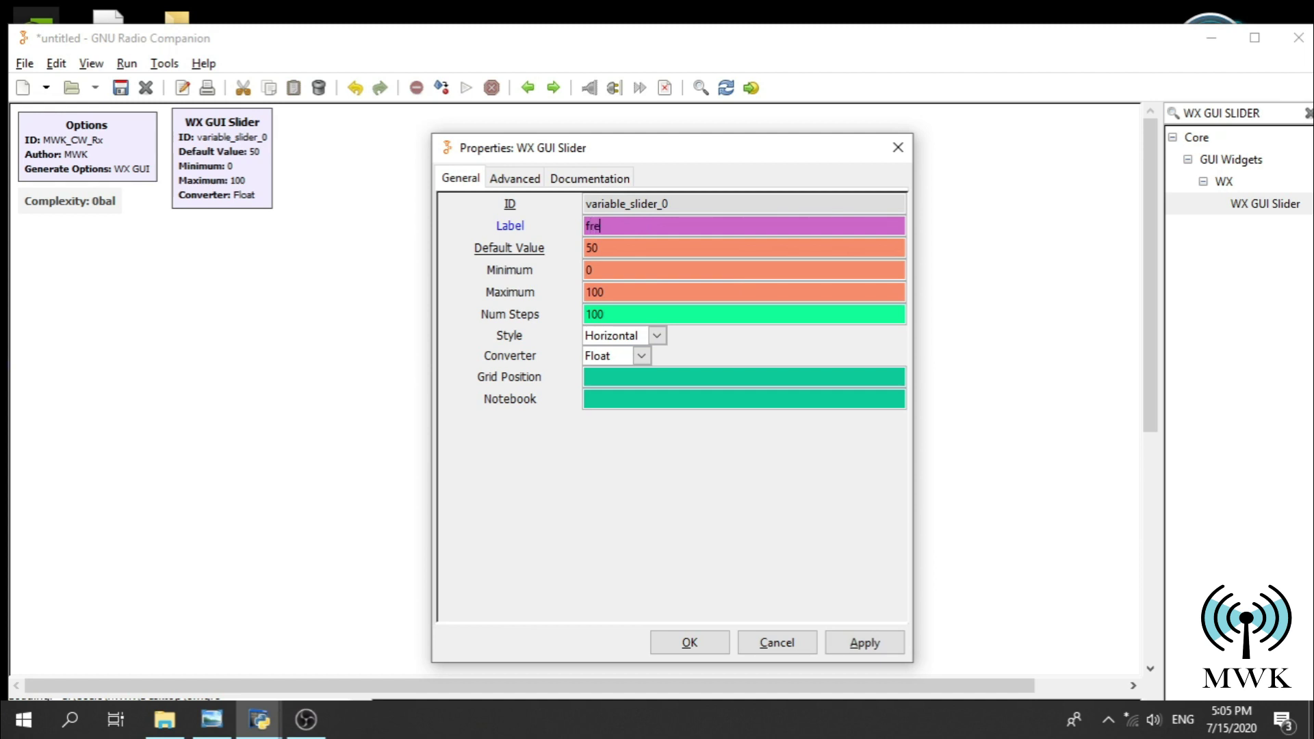
{"action": "type", "text": "quency"}
- Set the frequency slider's default value to 11500, its minimum to -24000 and its maximum to 800000
{"action": "key", "text": "Tab"}
{"action": "type", "text": "11500"}
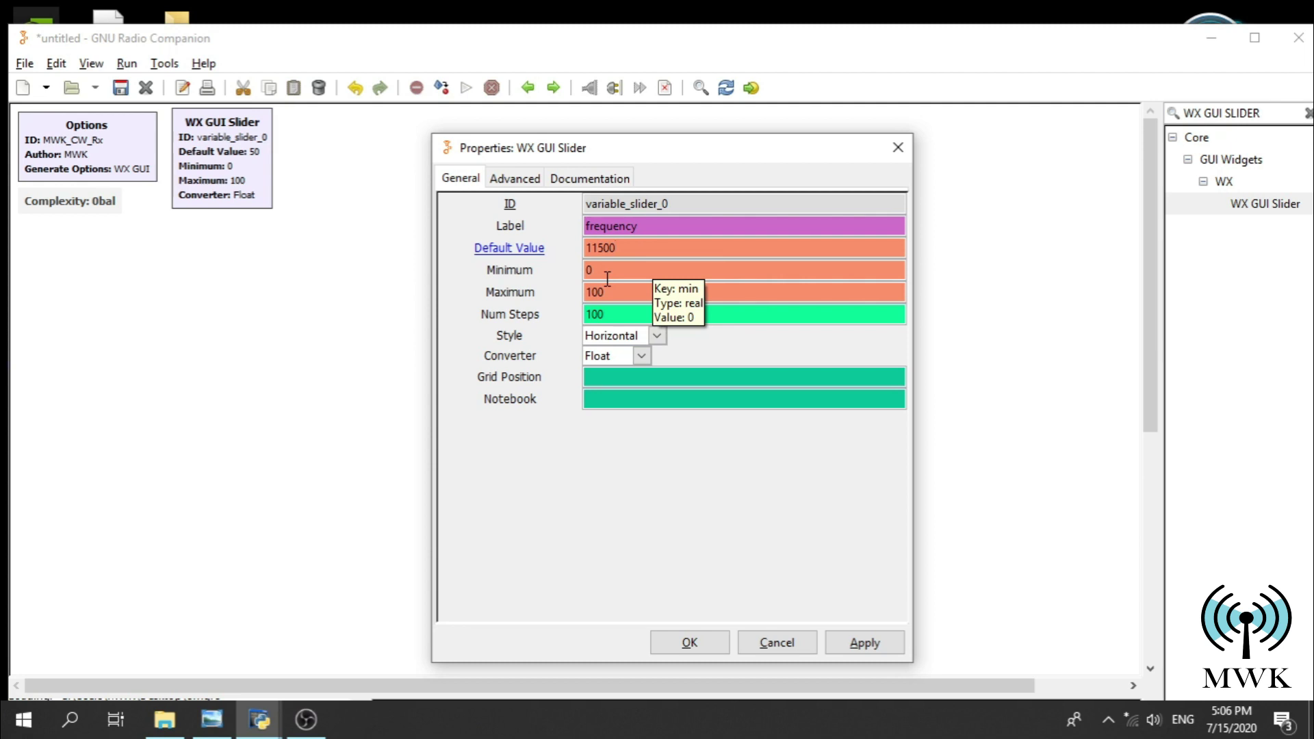
{"action": "key", "text": "Tab"}
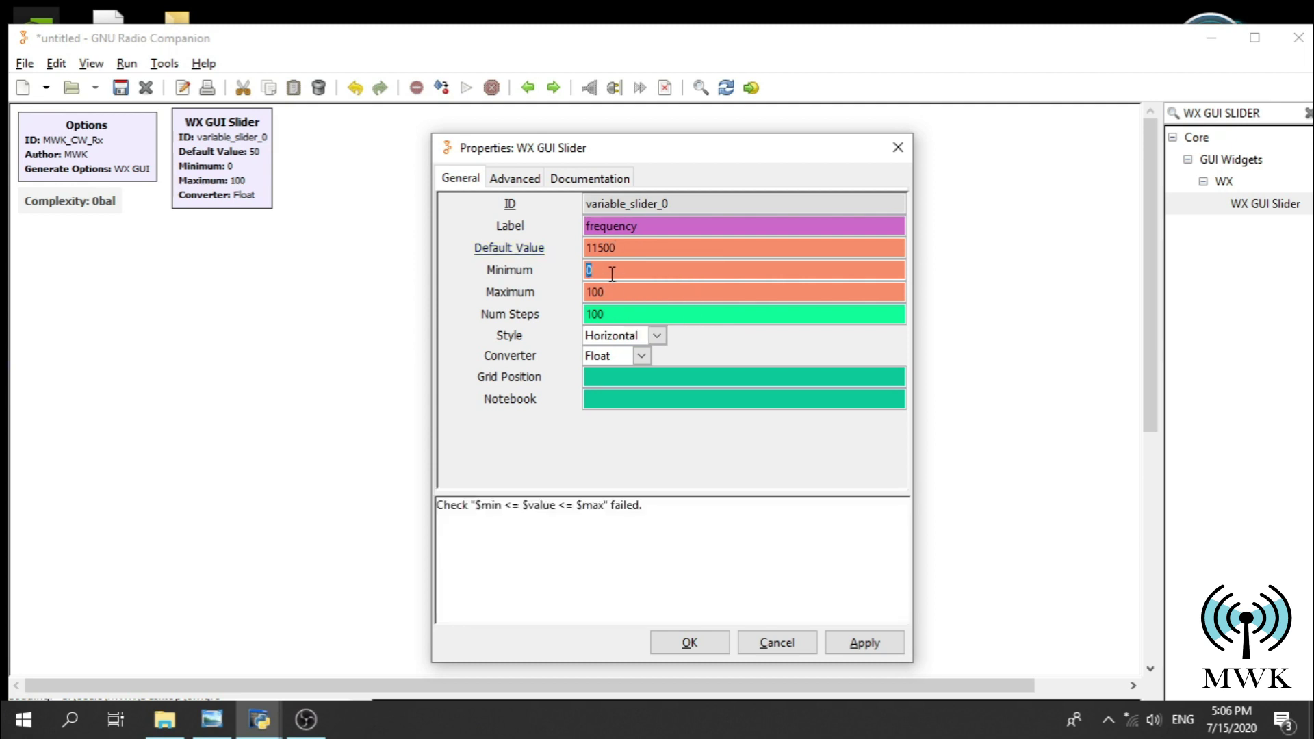
{"action": "type", "text": "-"}
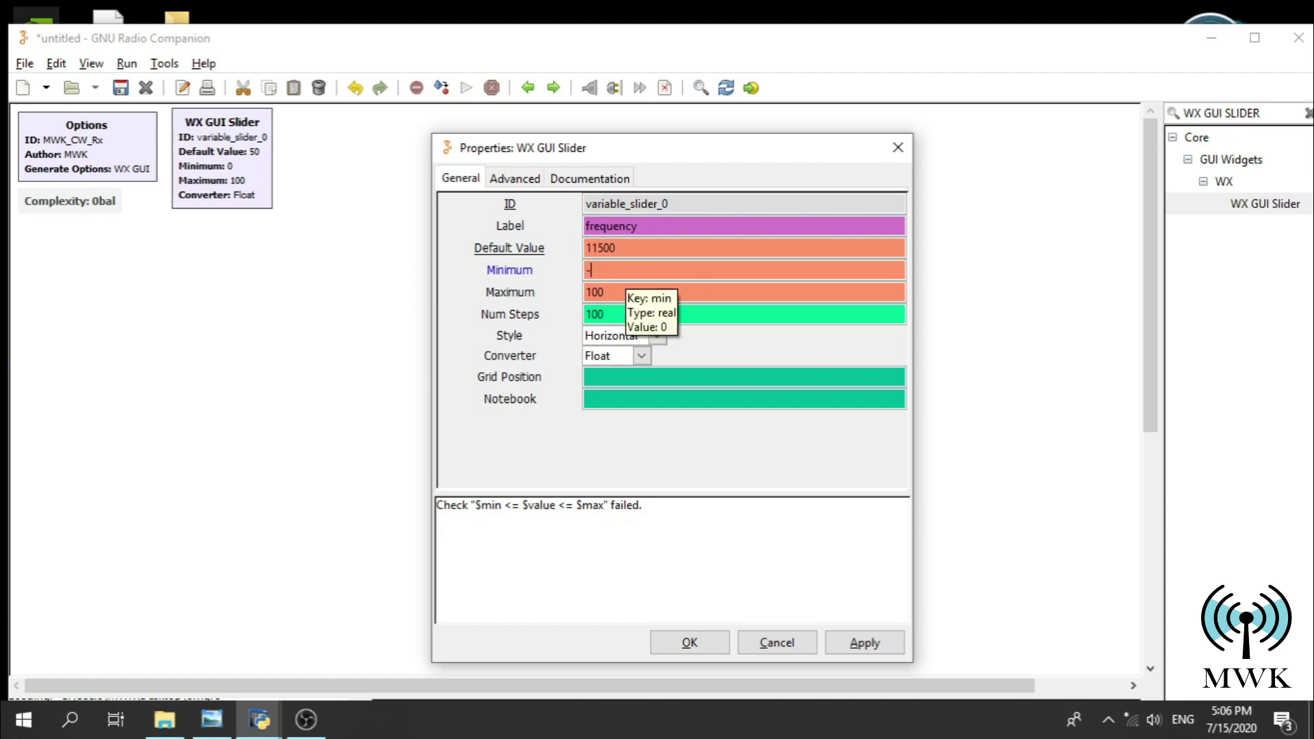
{"action": "type", "text": "24000"}
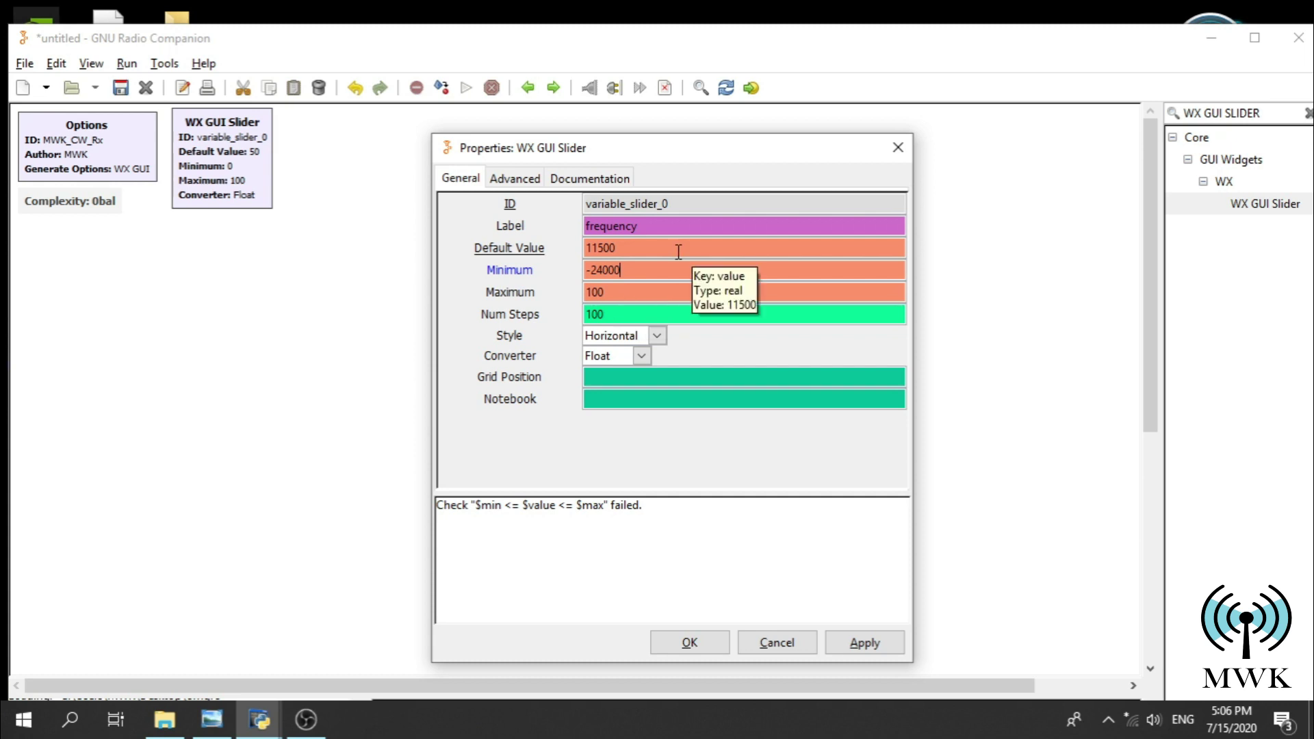
{"action": "double_click", "coordinate": [660, 295]}
{"action": "type", "text": "800000"}
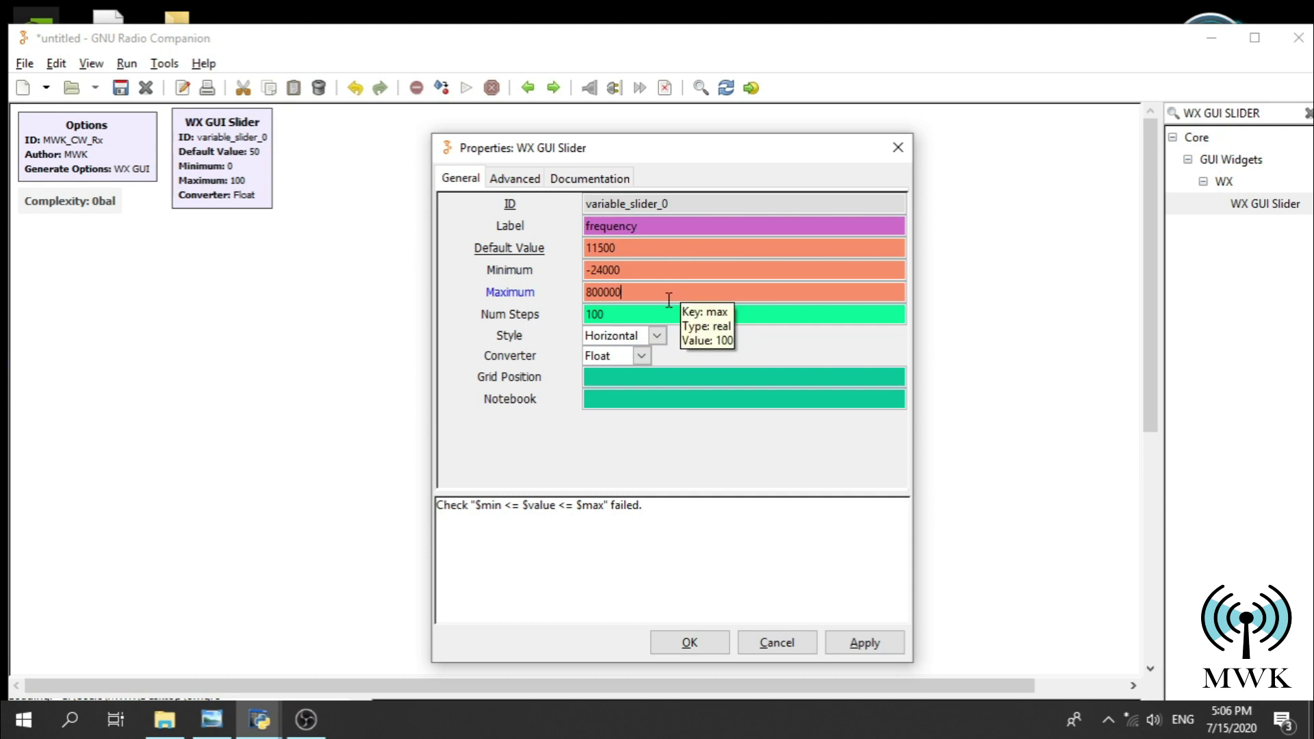
- Set the frequency slider's number of steps to 1000
{"action": "left_click", "coordinate": [637, 336]}
{"action": "left_click", "coordinate": [630, 313]}
{"action": "double_click", "coordinate": [633, 314]}
{"action": "left_click", "coordinate": [666, 315]}
{"action": "type", "text": "0"}
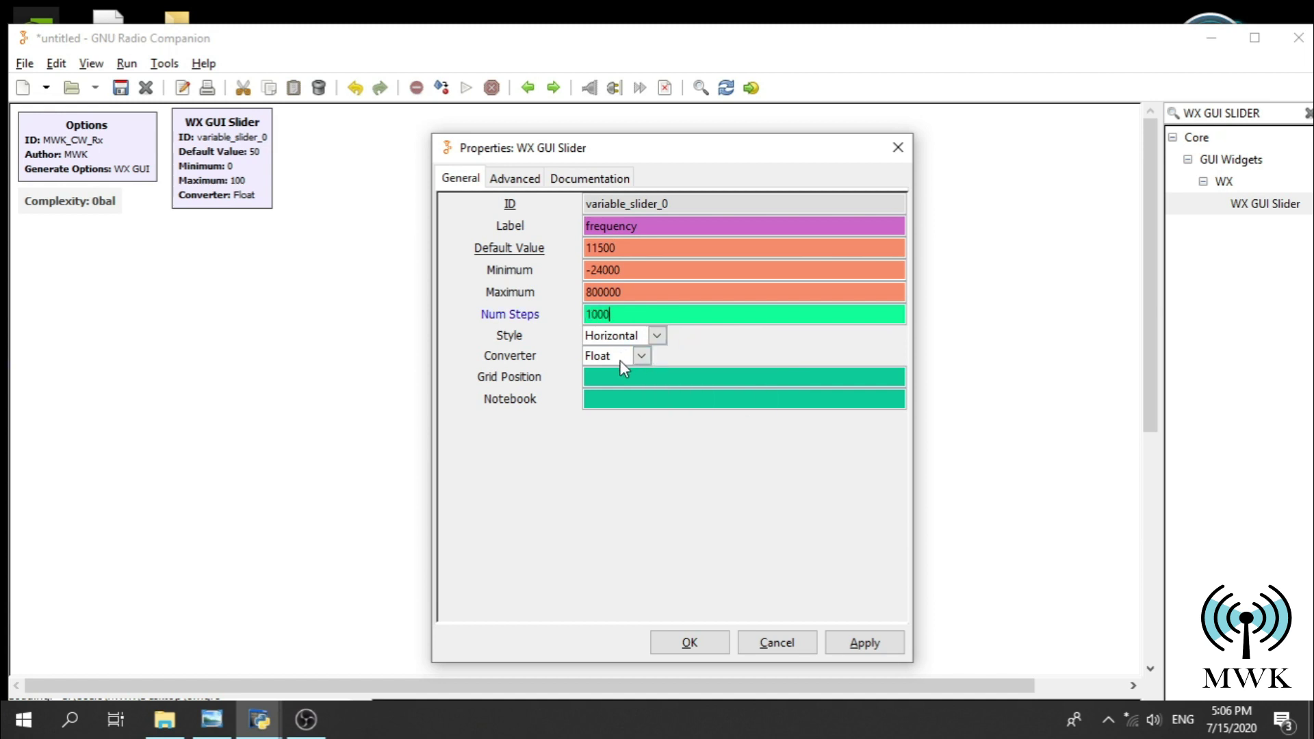
- Apply the frequency slider's settings and place a second WX GUI Slider block beside it
{"action": "left_click", "coordinate": [690, 643]}
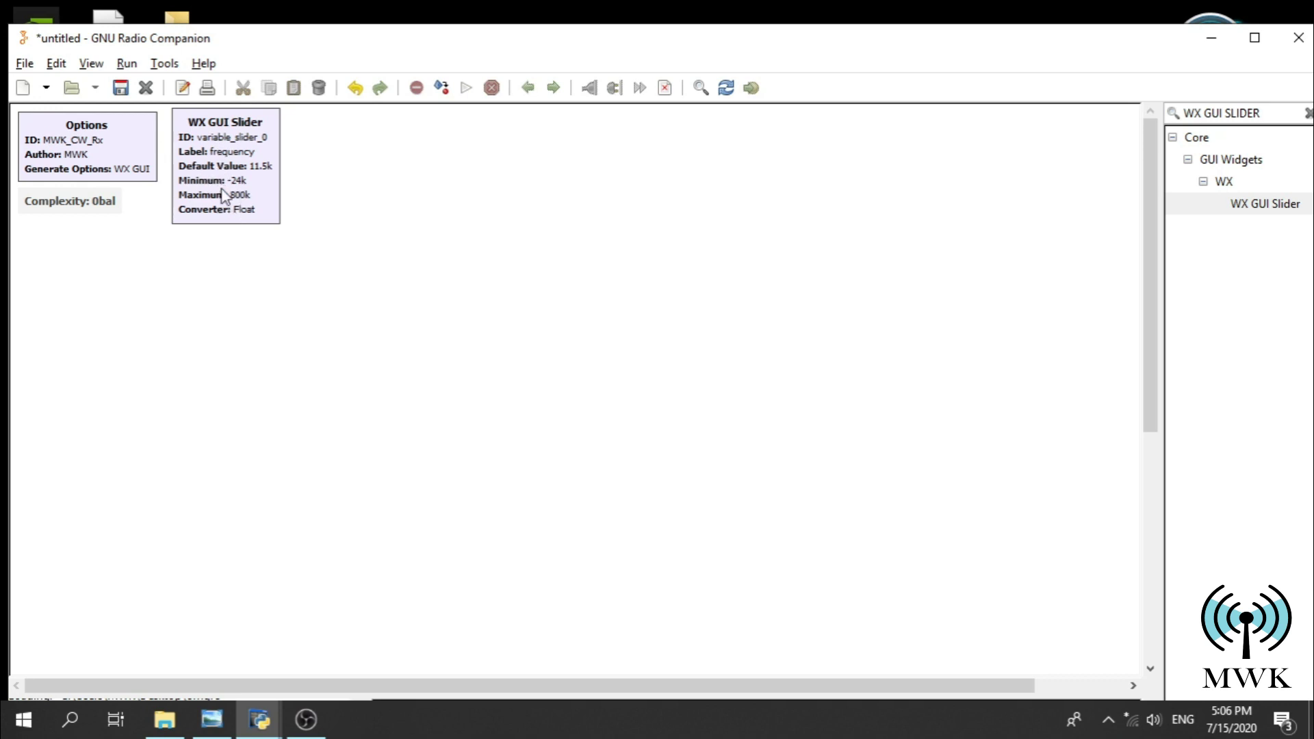
{"action": "key", "text": "alt+Tab"}
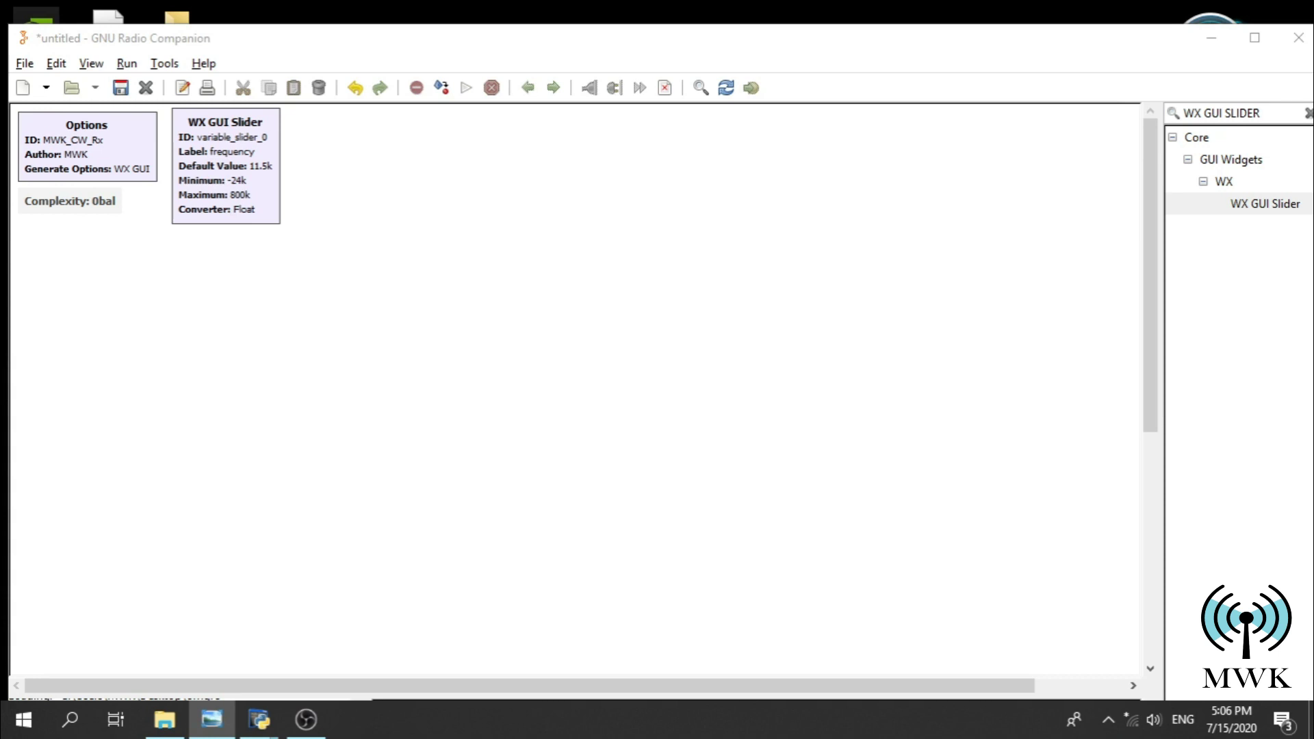
{"action": "double_click", "coordinate": [1259, 205]}
{"action": "left_click_drag", "start_coordinate": [343, 469], "coordinate": [316, 144]}
- Open the second WX GUI Slider's properties and label it "Audio gain"
{"action": "double_click", "coordinate": [316, 144]}
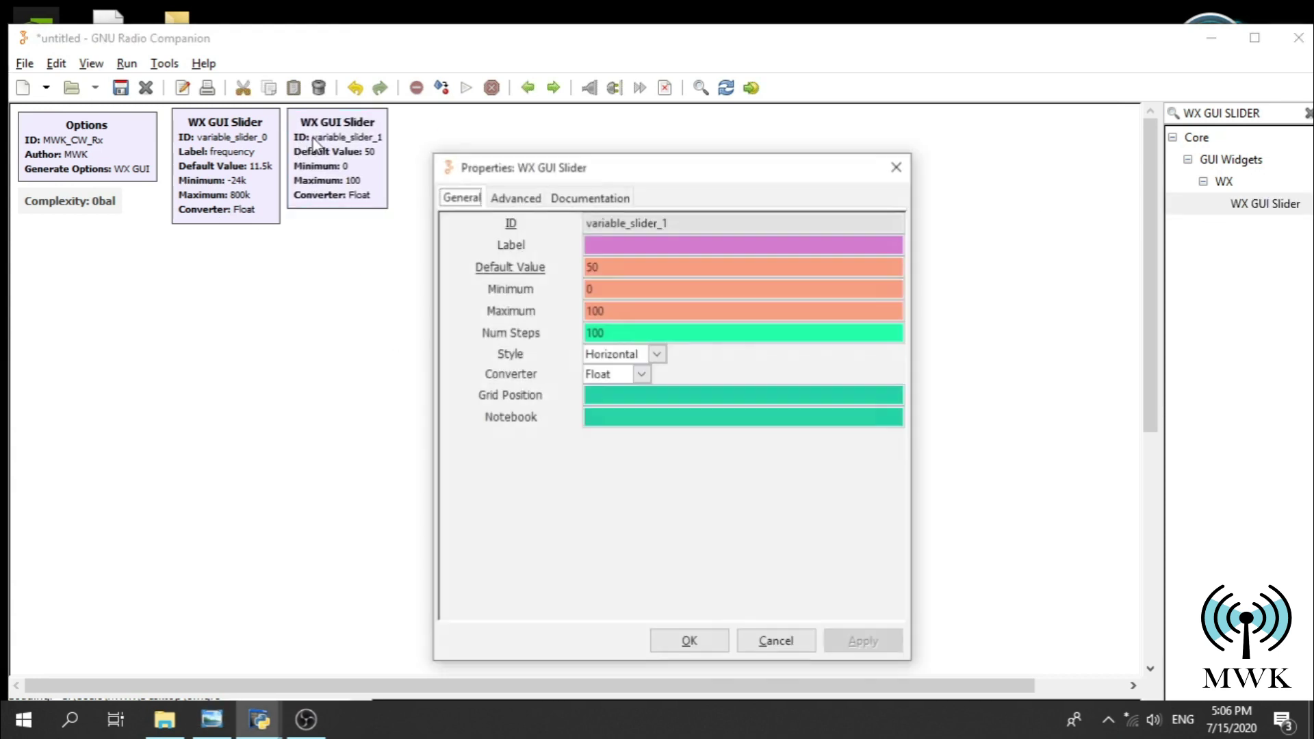
{"action": "left_click", "coordinate": [622, 243]}
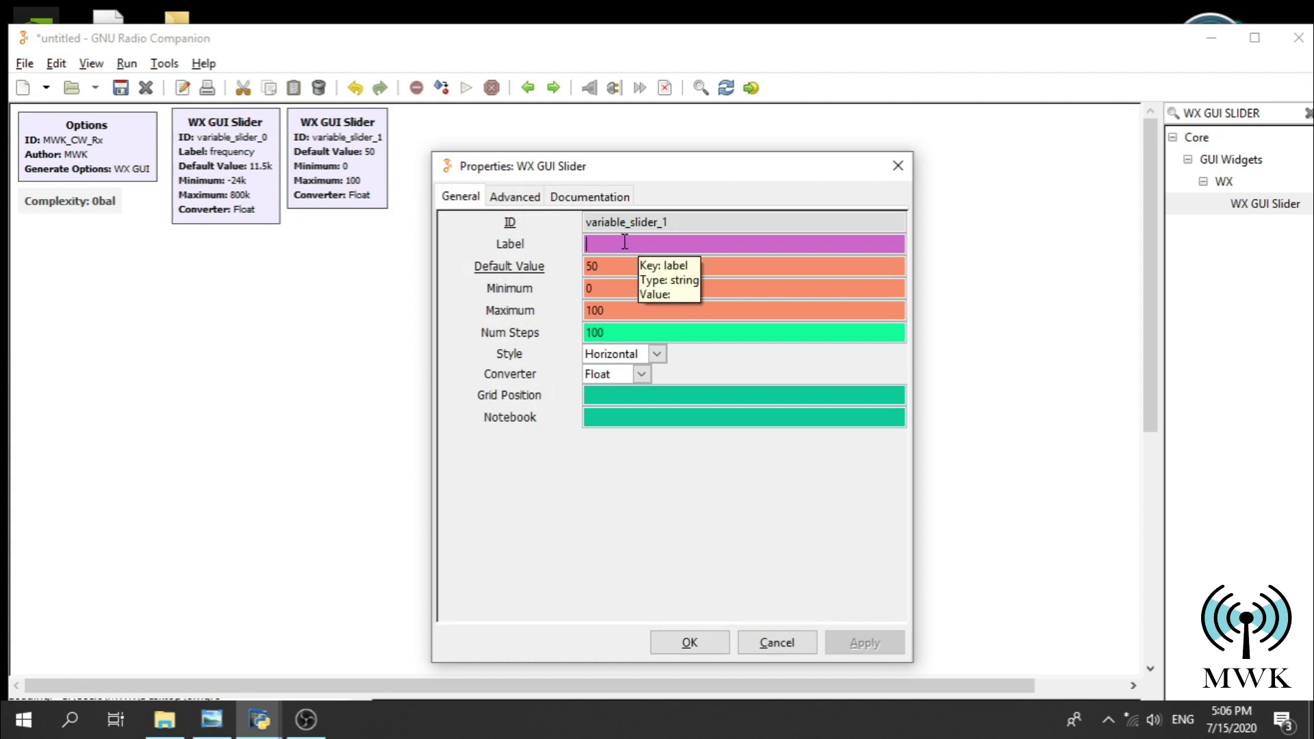
{"action": "type", "text": "Audio G"}
{"action": "key", "text": "BackSpace"}
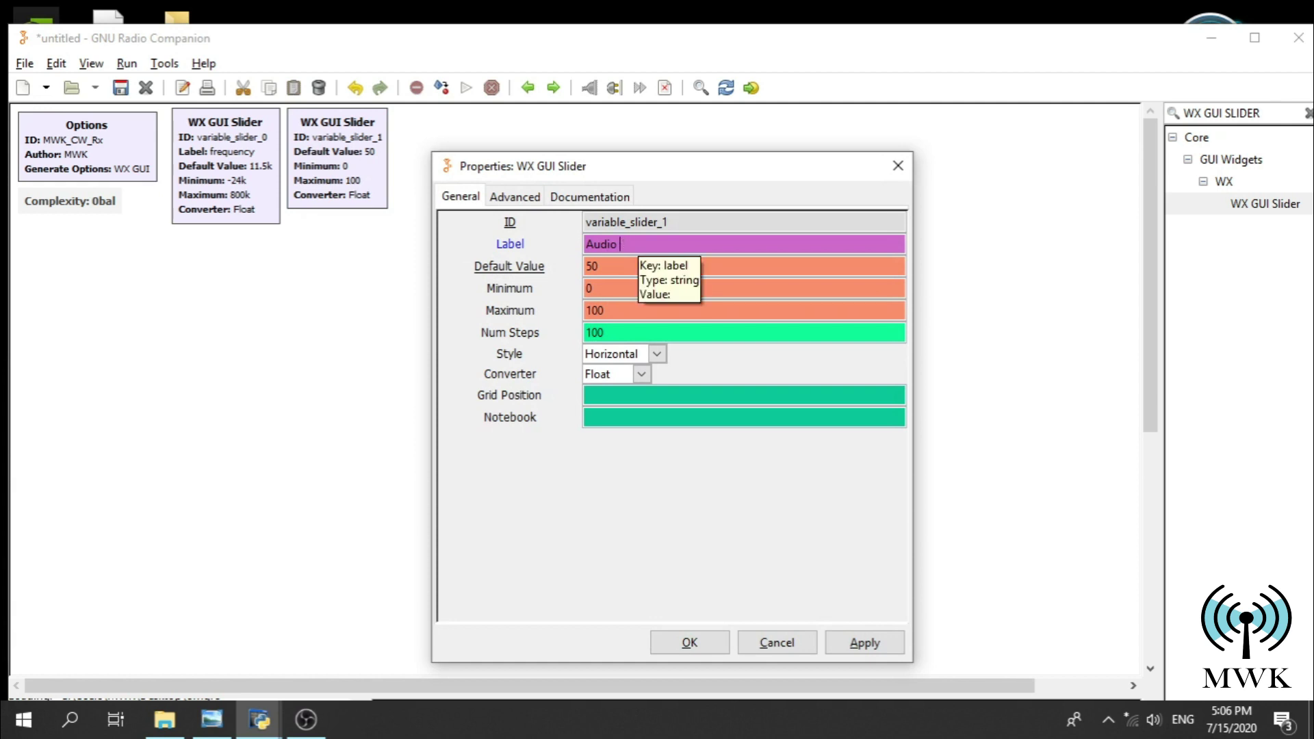
{"action": "type", "text": "gain"}
- Set the Audio gain slider's default value to 0.01 and its maximum to 1, and apply the properties
{"action": "double_click", "coordinate": [620, 267]}
{"action": "type", "text": "0.01"}
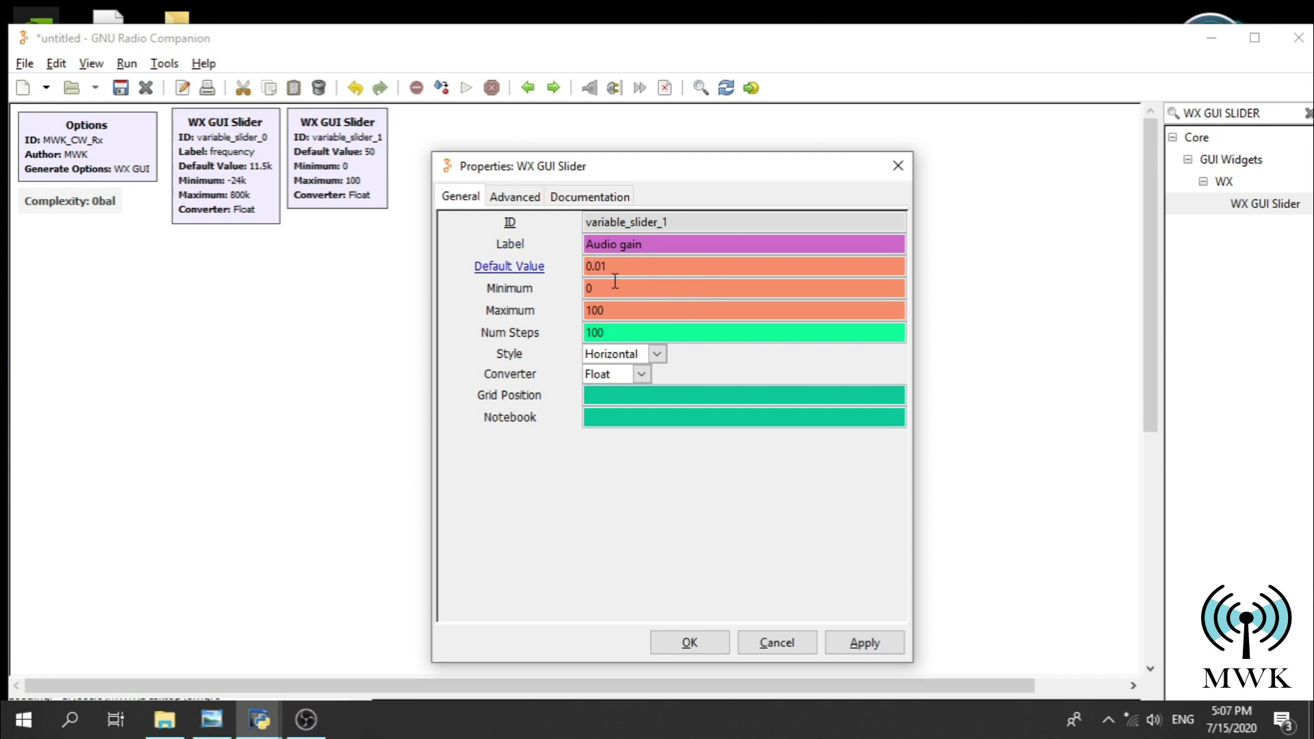
{"action": "double_click", "coordinate": [617, 317]}
{"action": "type", "text": "1"}
{"action": "left_click", "coordinate": [688, 647]}
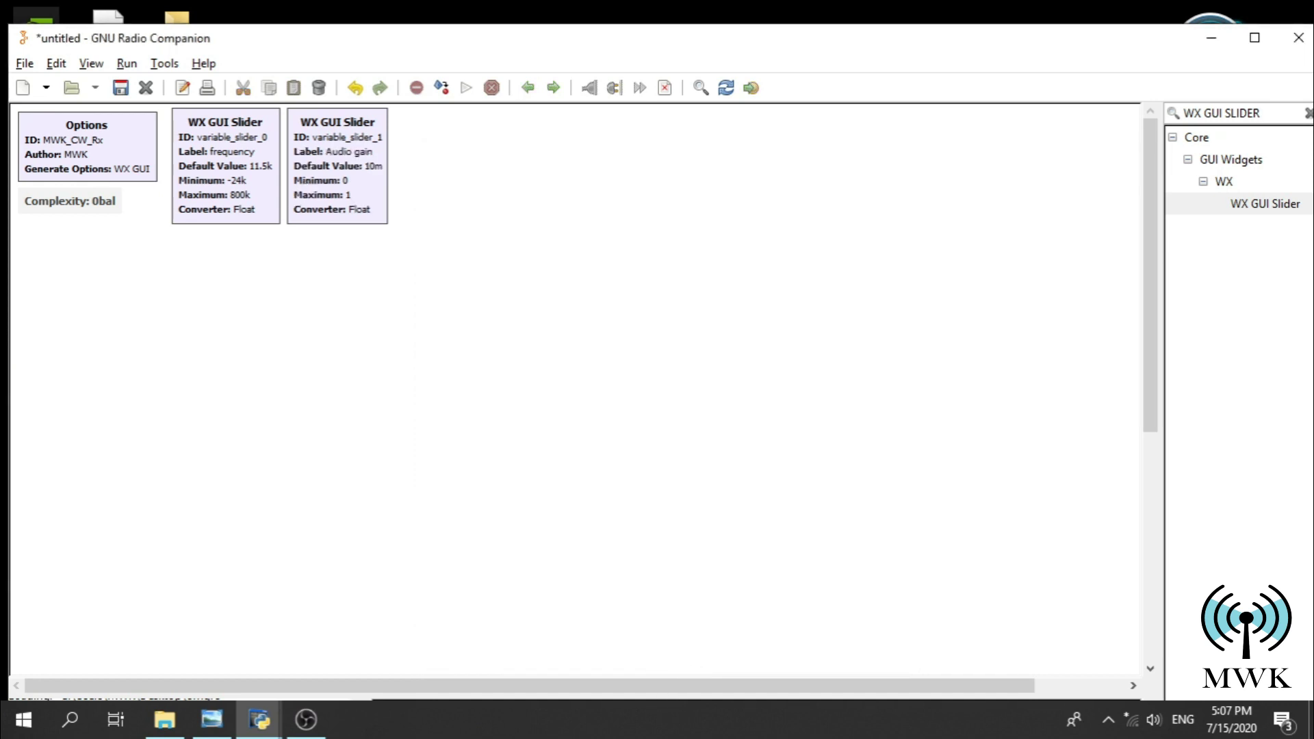
- Find the WX GUI Chooser block in the block library and place it beside the Audio gain slider
{"action": "key", "text": "alt+Tab"}
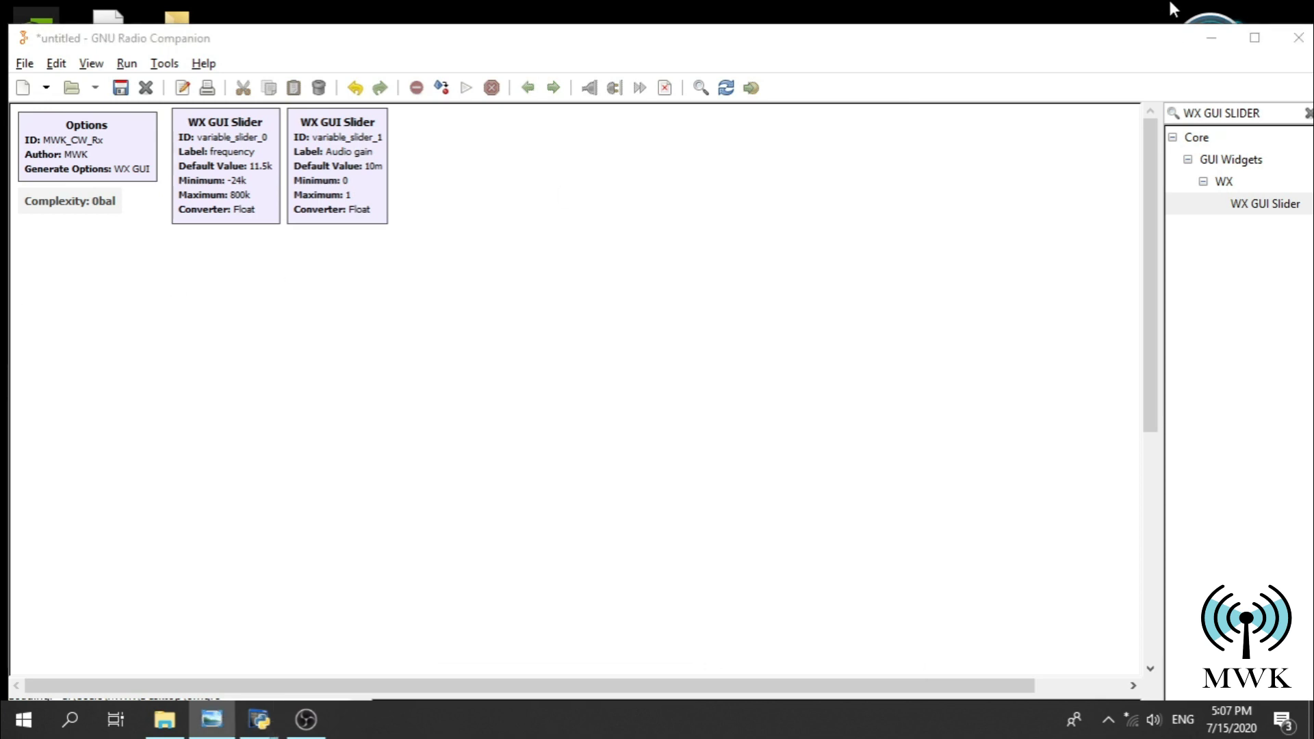
{"action": "left_click", "coordinate": [1268, 110]}
{"action": "key", "text": "BackSpace"}
{"action": "key", "text": "BackSpace"}
{"action": "key", "text": "BackSpace"}
{"action": "key", "text": "BackSpace"}
{"action": "key", "text": "BackSpace"}
{"action": "key", "text": "BackSpace"}
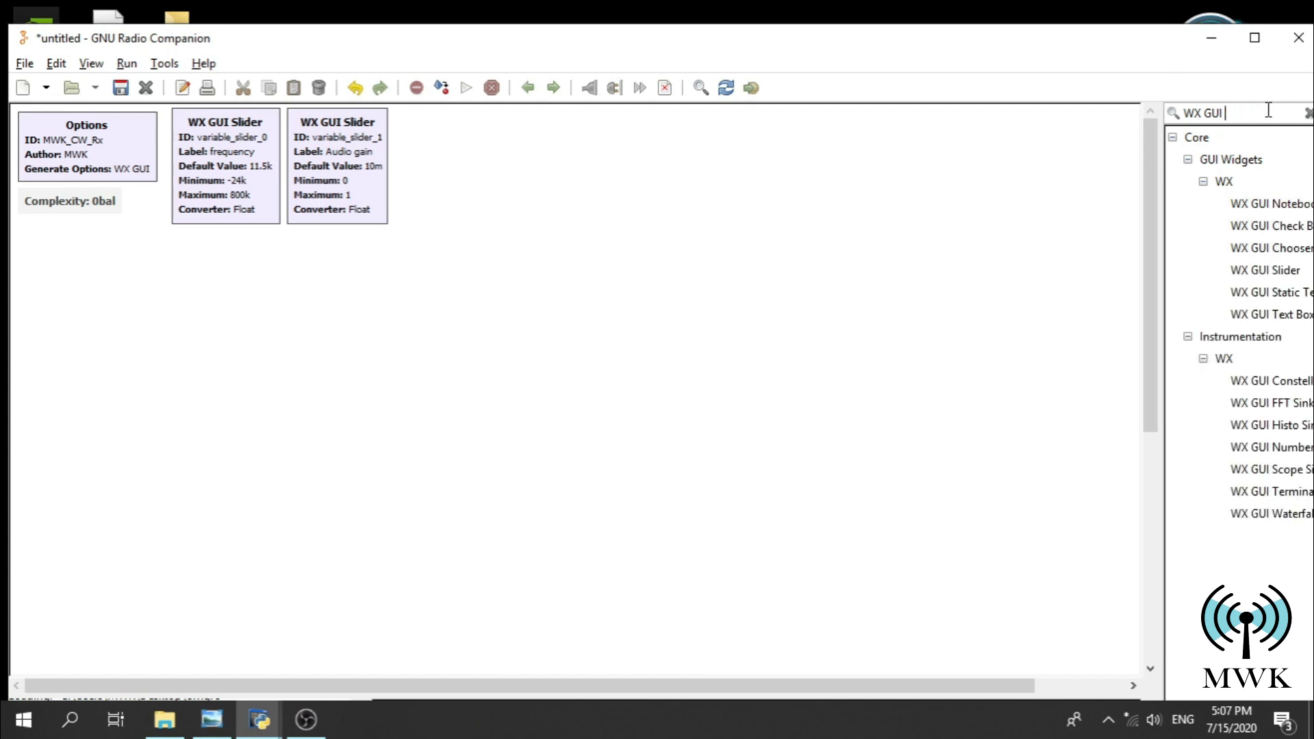
{"action": "type", "text": "cho"}
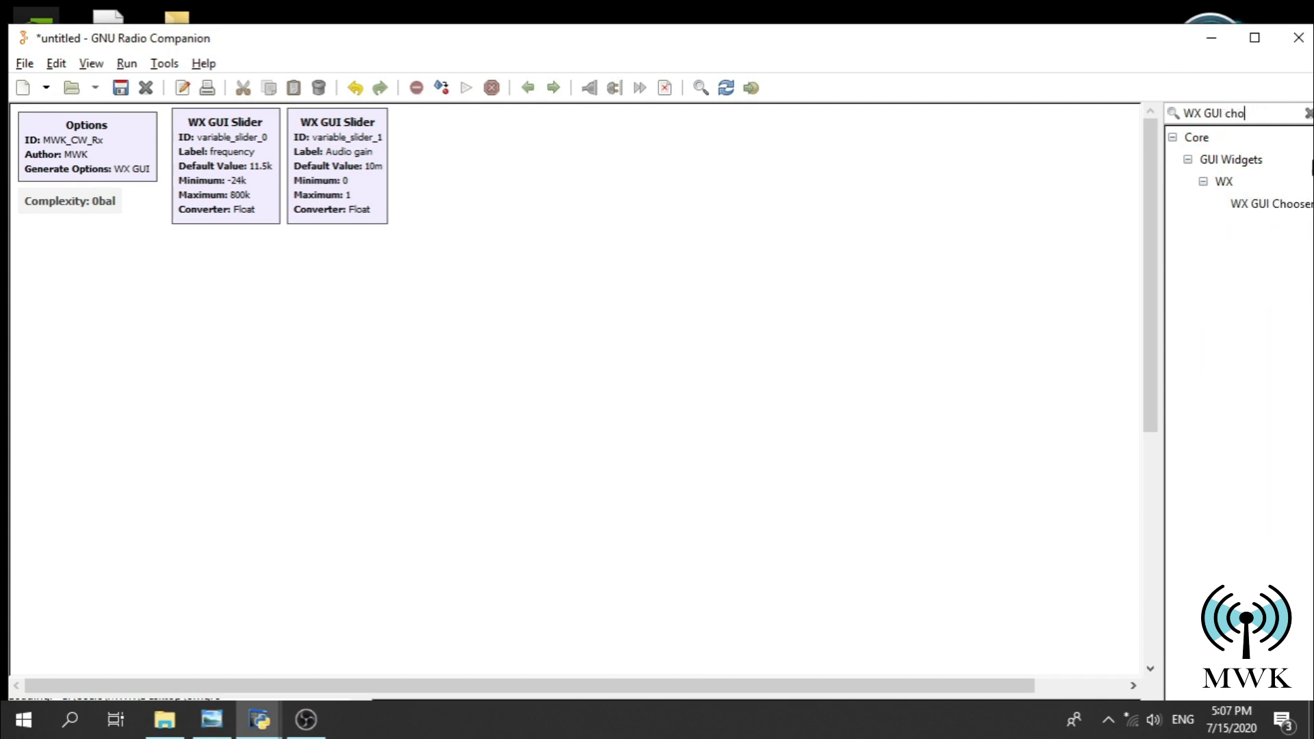
{"action": "left_click_drag", "start_coordinate": [1165, 275], "coordinate": [1123, 276]}
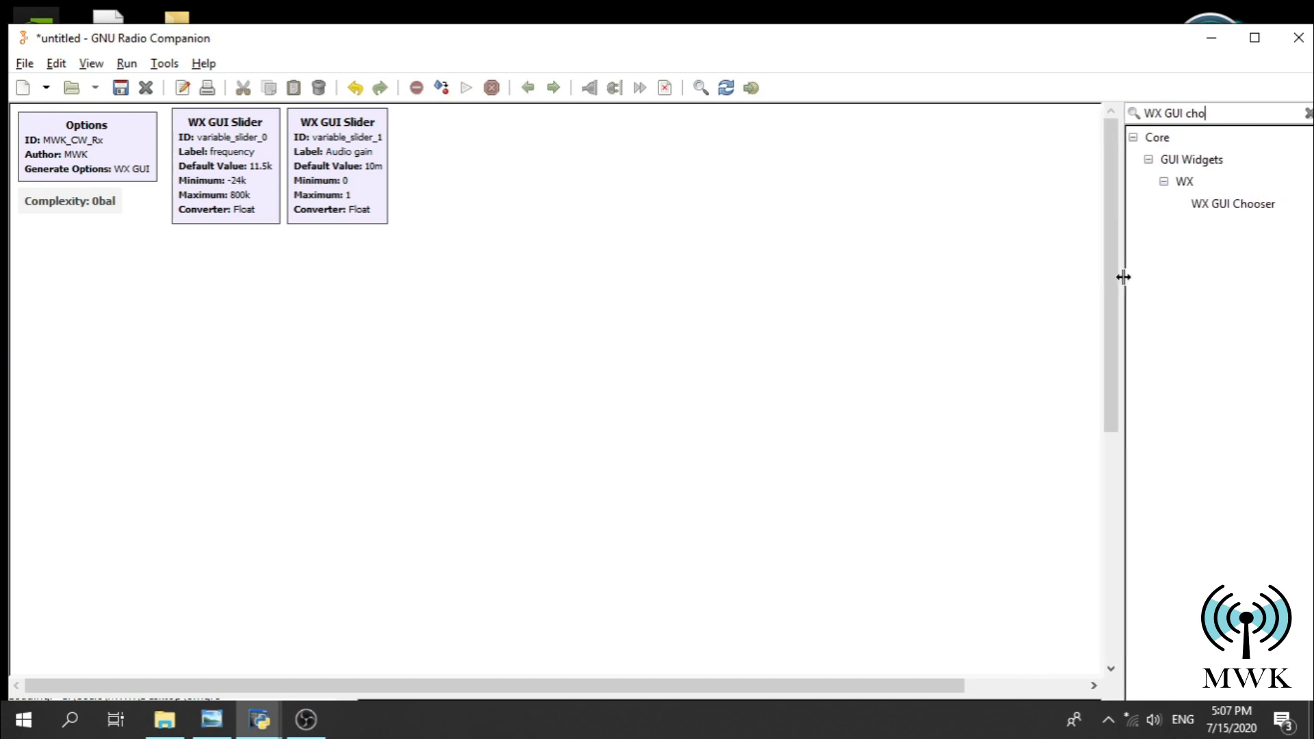
{"action": "left_click_drag", "start_coordinate": [1264, 211], "coordinate": [876, 267]}
{"action": "left_click_drag", "start_coordinate": [753, 311], "coordinate": [439, 148]}
- Label the WX GUI Chooser "Filter - CW" and set its default value to 0
{"action": "double_click", "coordinate": [440, 148]}
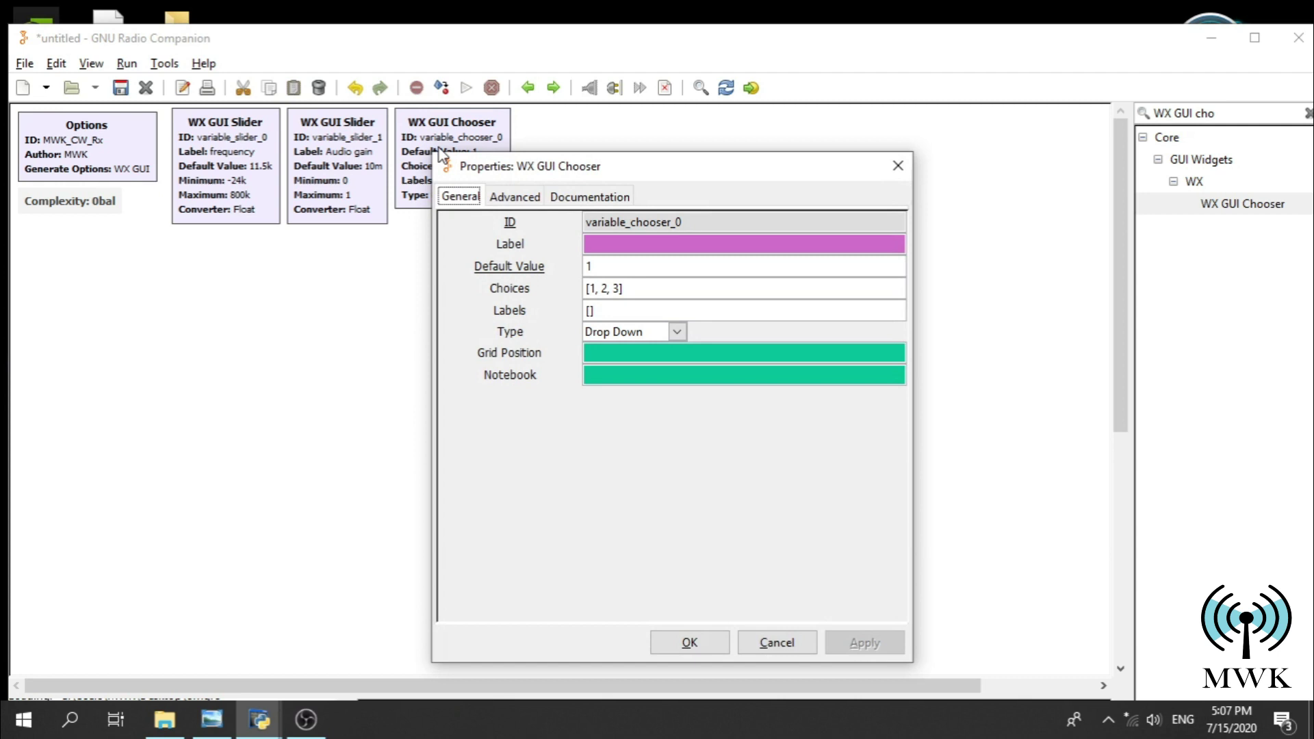
{"action": "left_click", "coordinate": [612, 246]}
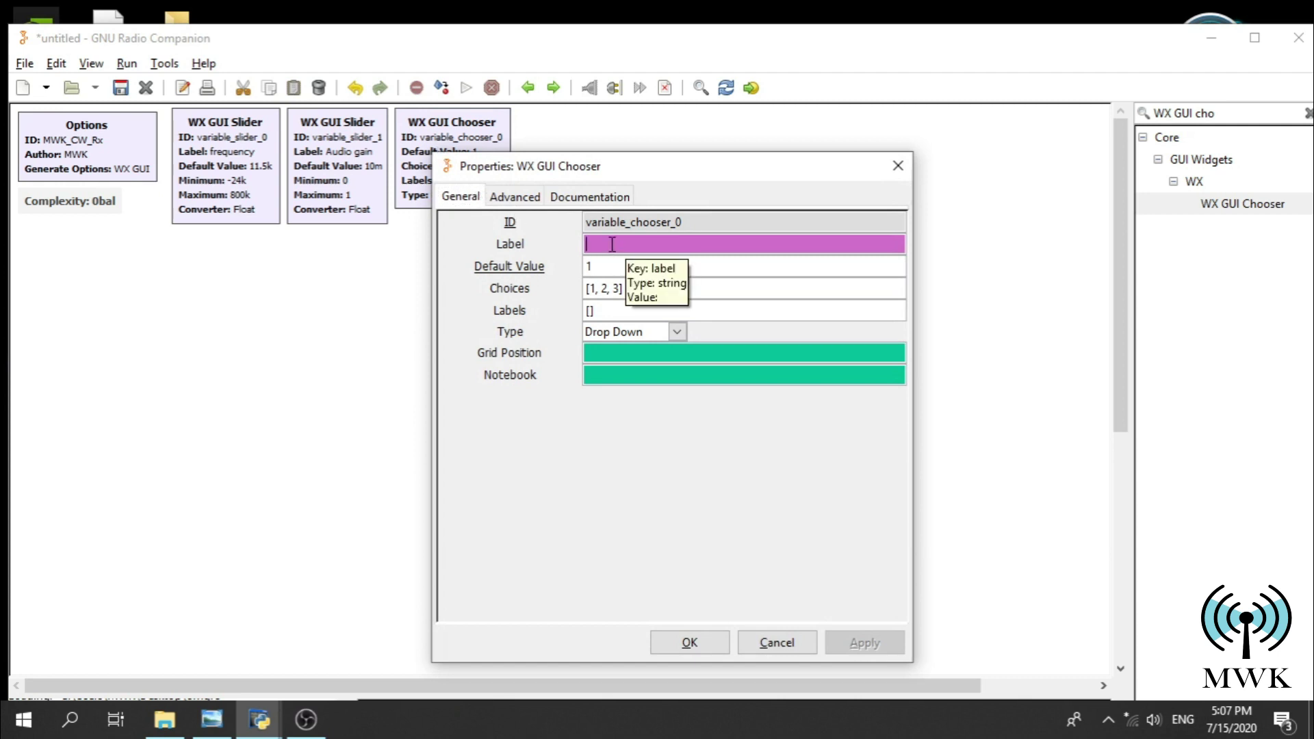
{"action": "type", "text": "Filter"}
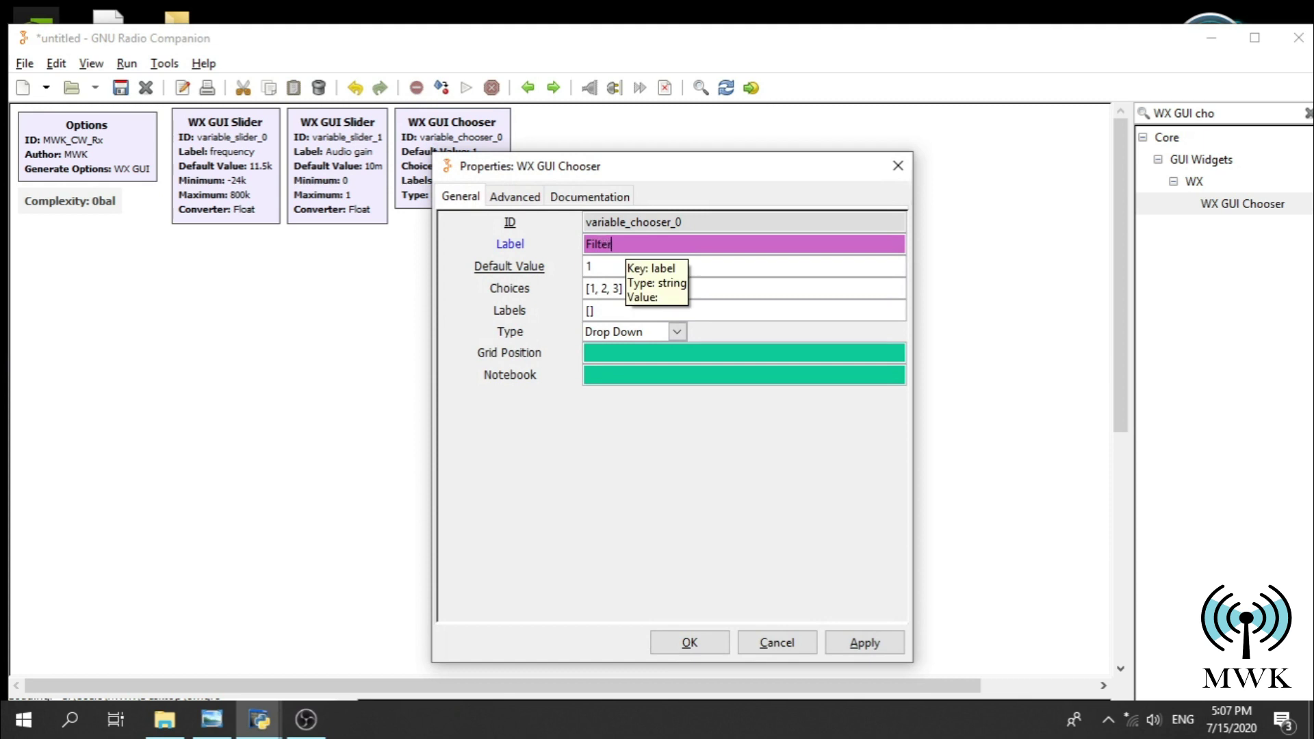
{"action": "type", "text": " - CW"}
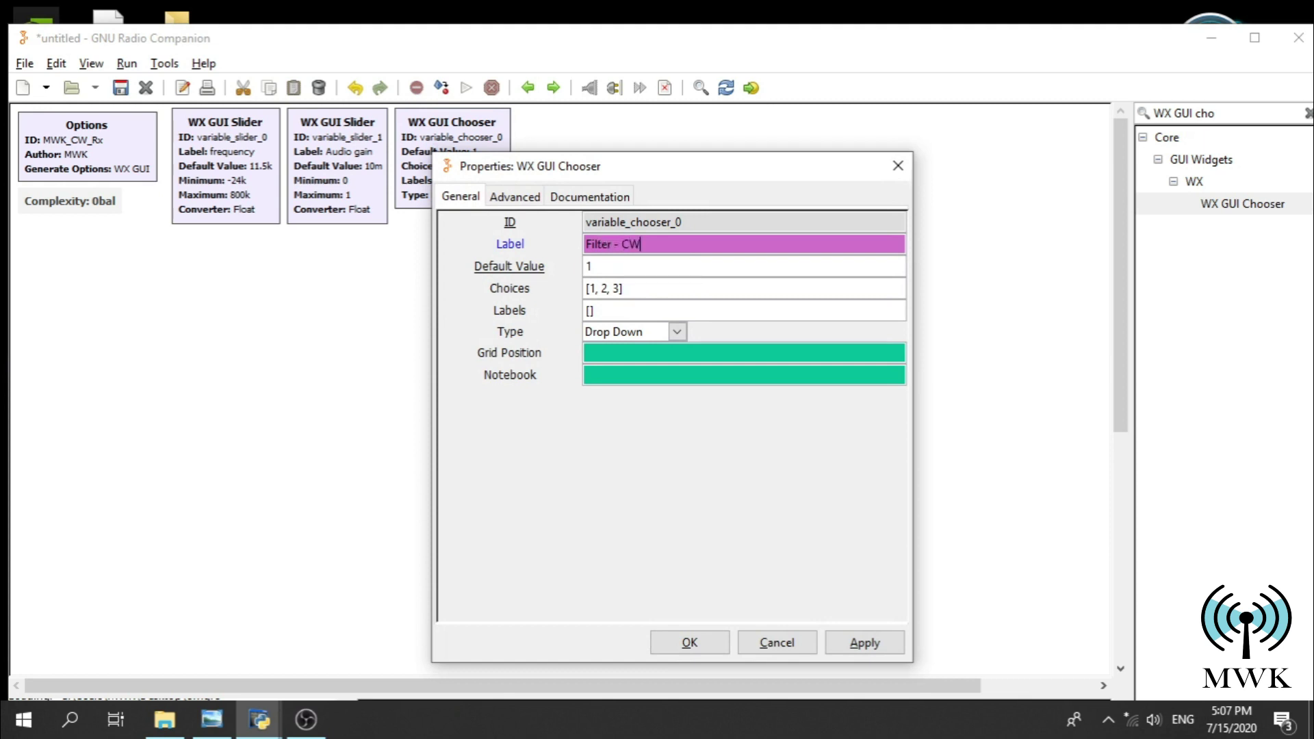
{"action": "double_click", "coordinate": [623, 267]}
{"action": "type", "text": "0"}
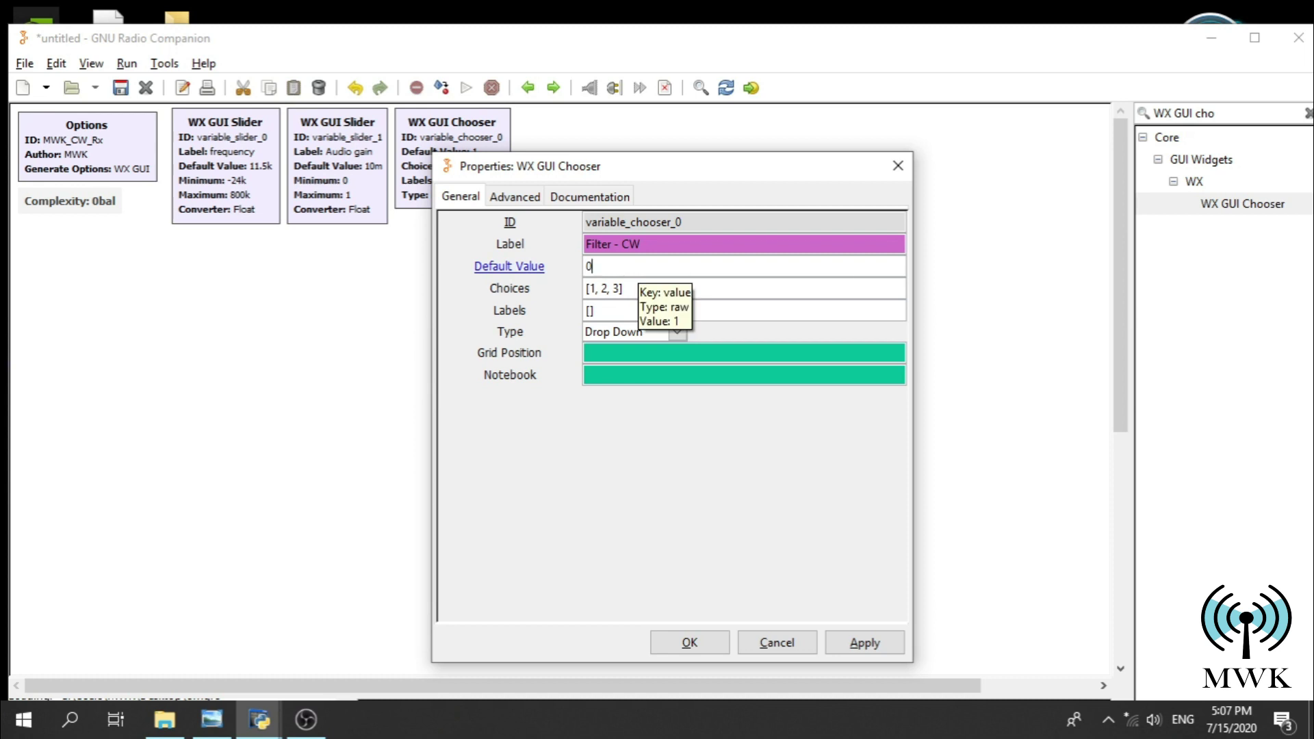
- Change the Filter - CW chooser's choices to [0,1, 2,]
{"action": "left_click", "coordinate": [590, 289]}
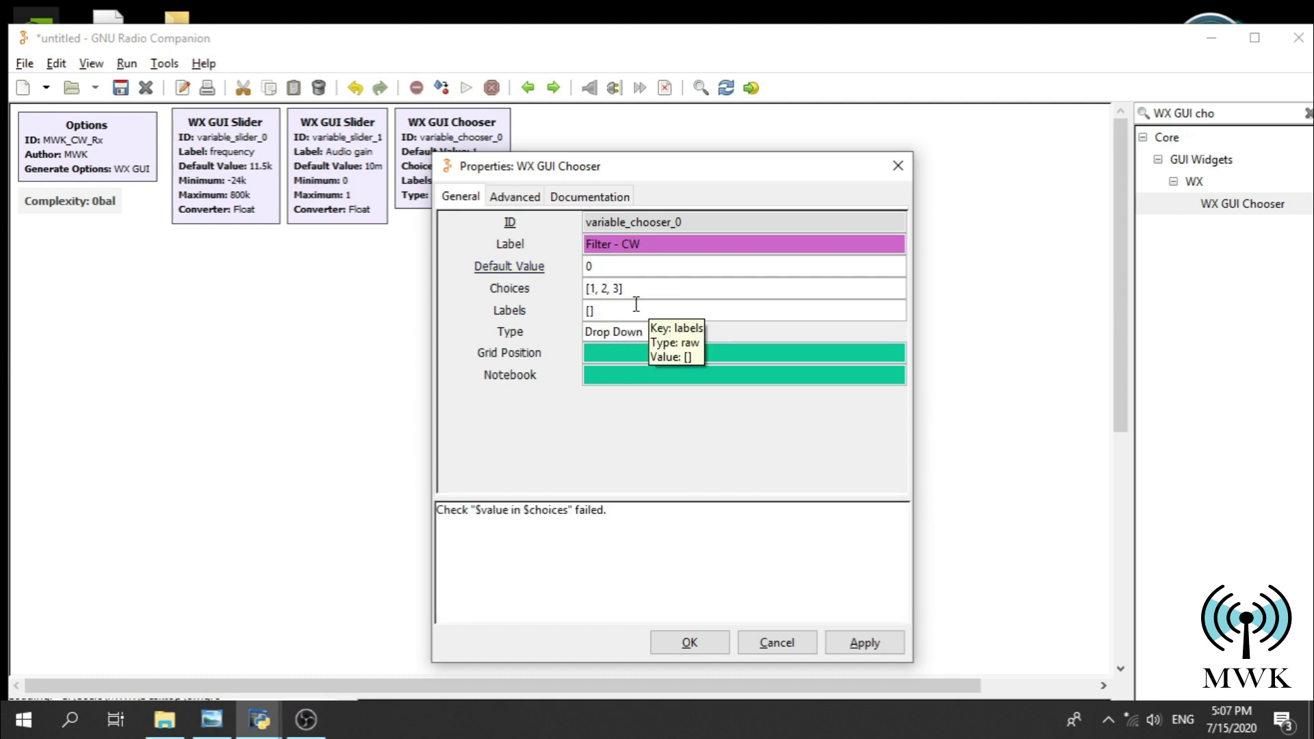
{"action": "type", "text": "0,"}
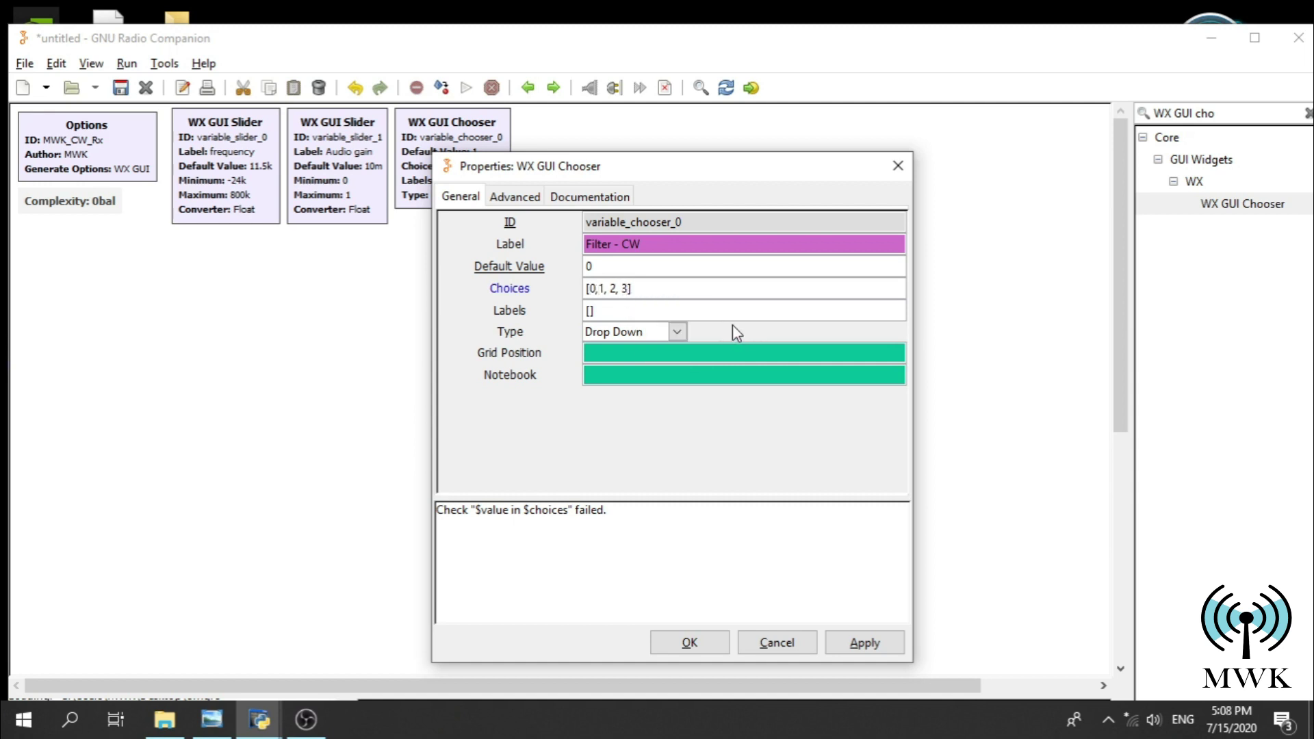
{"action": "key", "text": "BackSpace"}
{"action": "key", "text": "BackSpace"}
{"action": "triple_click", "coordinate": [651, 288]}
{"action": "left_click", "coordinate": [651, 296]}
- Set the Filter - CW chooser's labels to [900,500,200] and its type to Radio Buttons, and apply the properties
{"action": "left_click", "coordinate": [590, 310]}
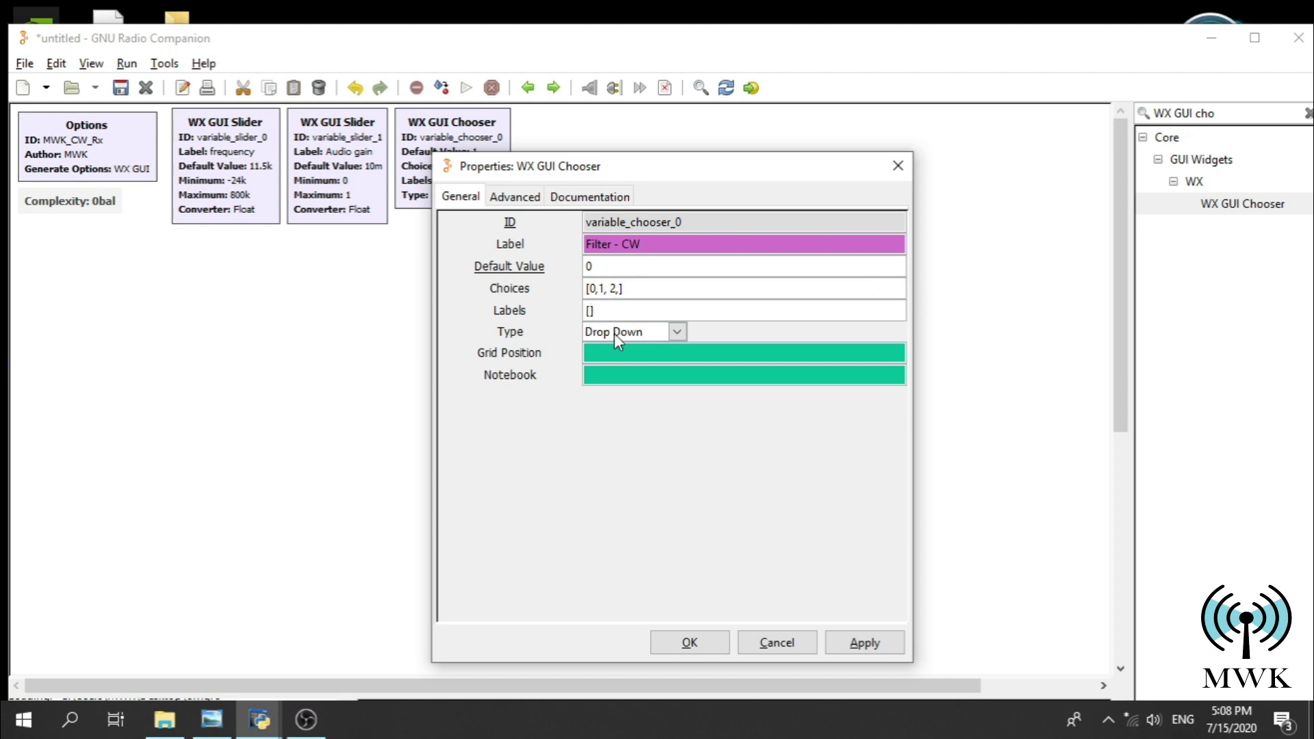
{"action": "type", "text": "900,500,200"}
{"action": "left_click", "coordinate": [678, 331]}
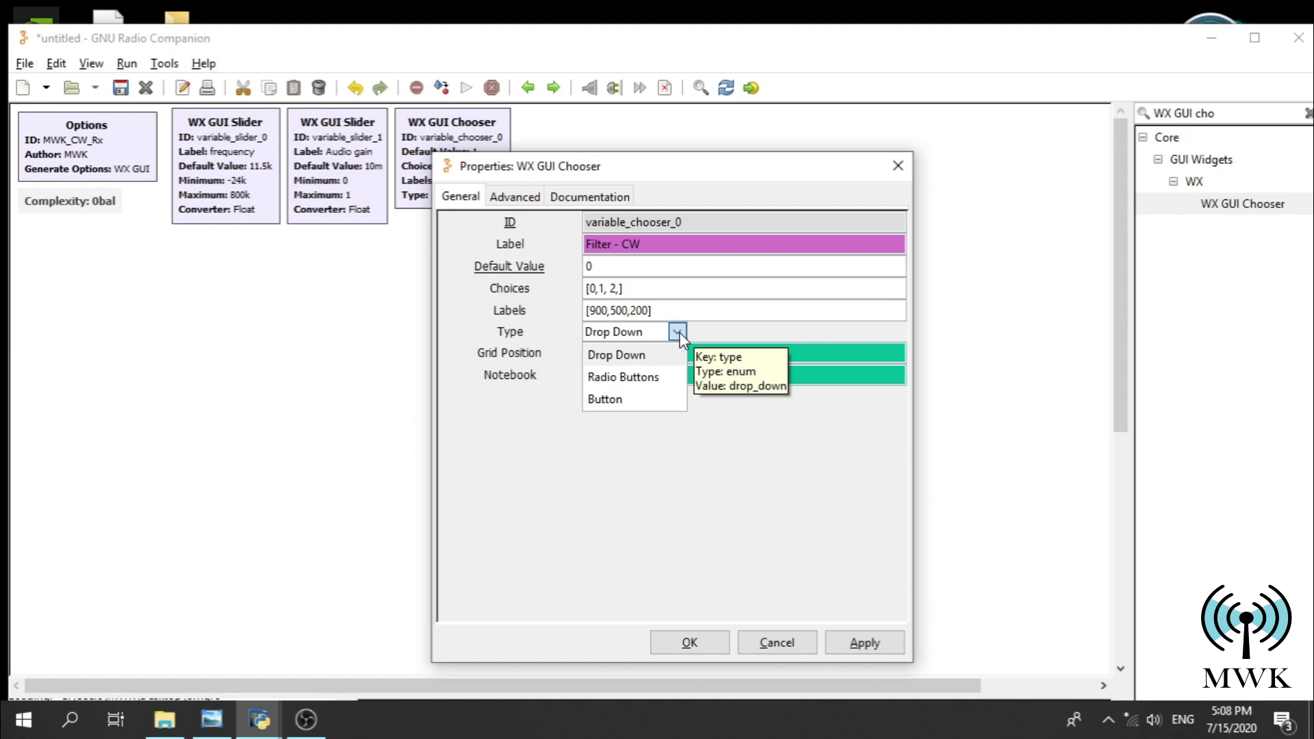
{"action": "left_click", "coordinate": [654, 377]}
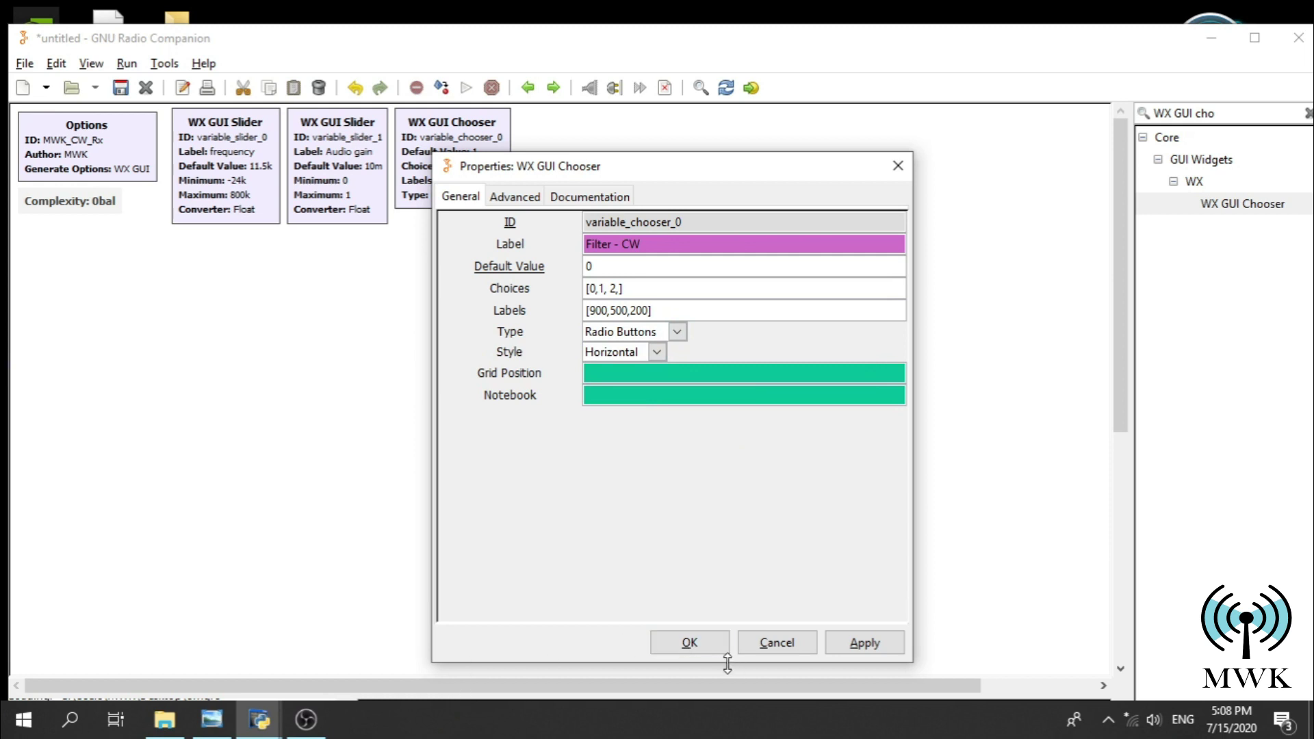
{"action": "left_click", "coordinate": [690, 643]}
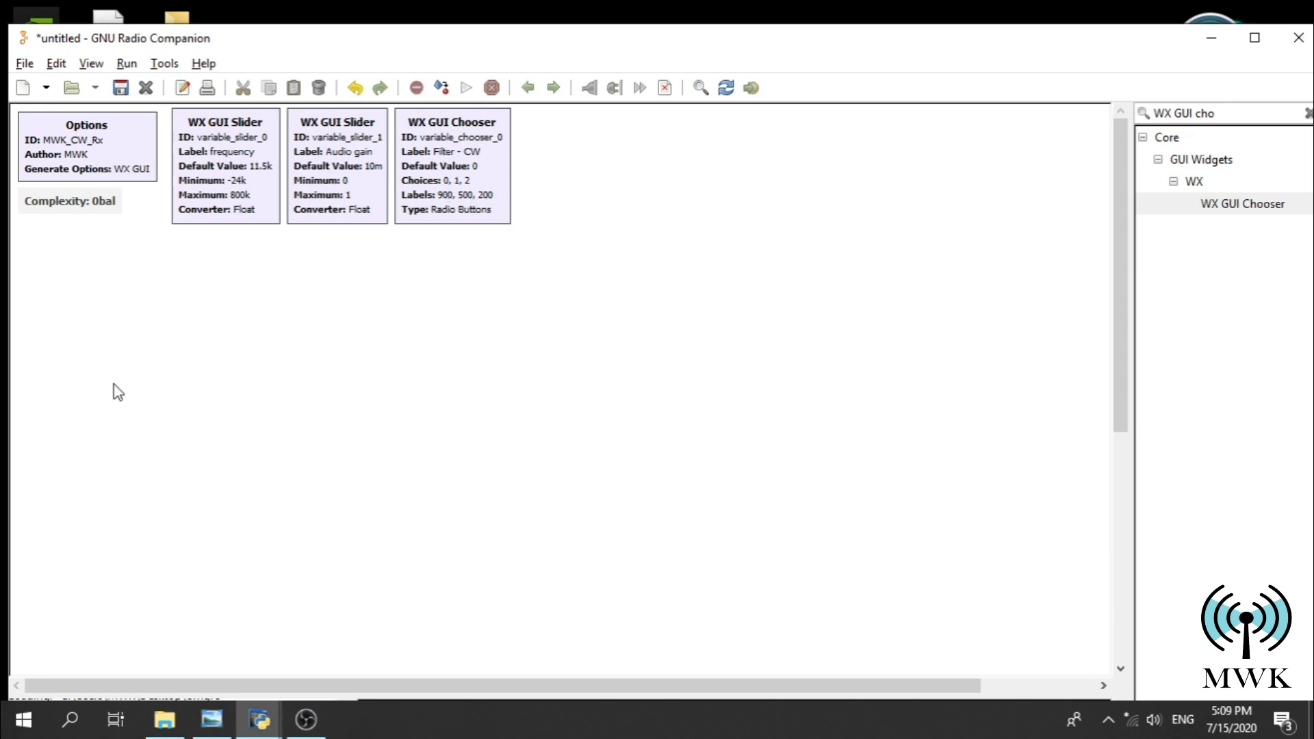
- Find the Variable block in the block library and place it beside the Filter - CW chooser
{"action": "left_click", "coordinate": [212, 719]}
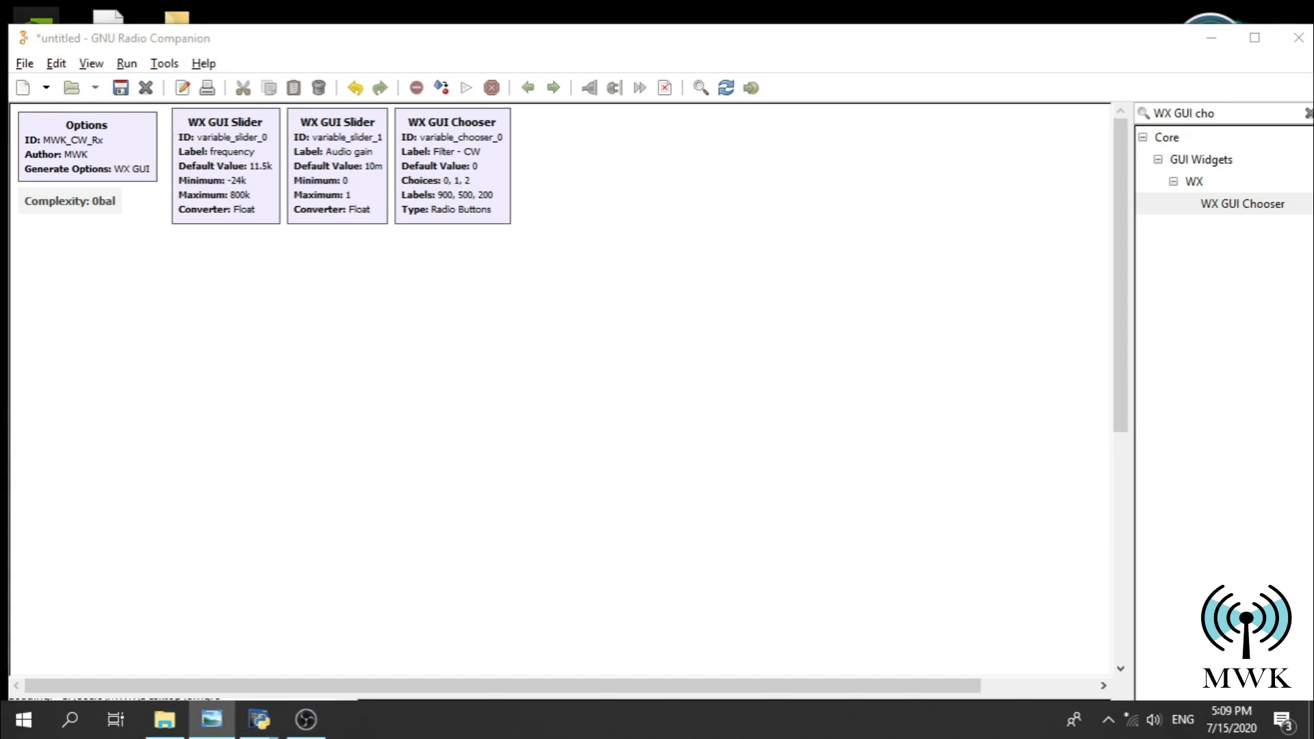
{"action": "left_click", "coordinate": [1242, 113]}
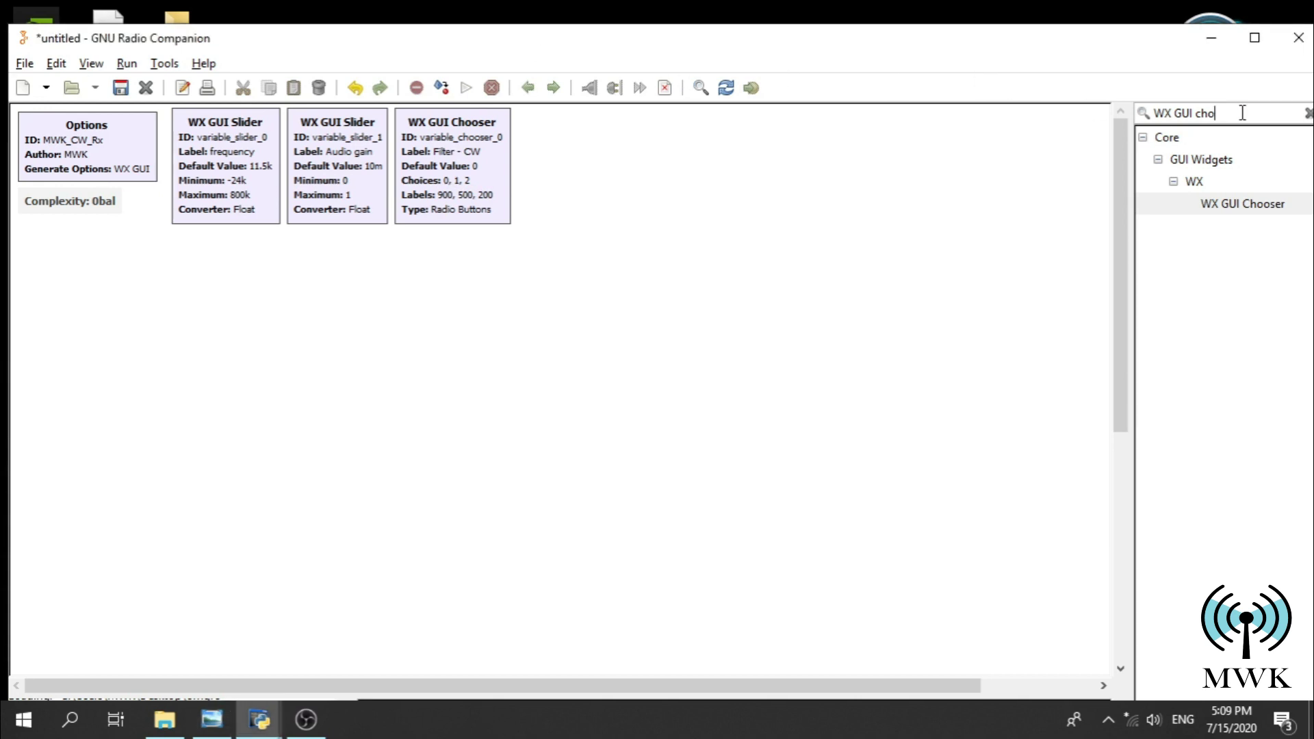
{"action": "type", "text": "VARUIA"}
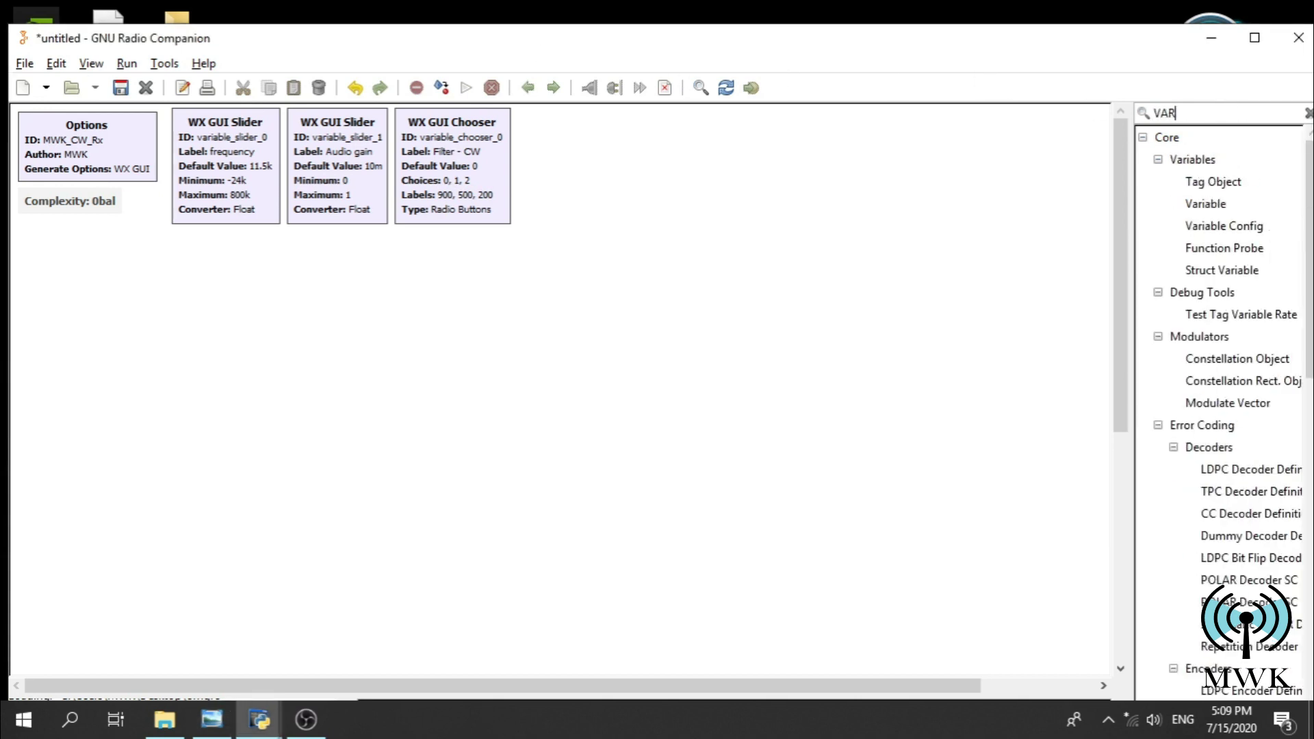
{"action": "key", "text": "BackSpace"}
{"action": "key", "text": "BackSpace"}
{"action": "key", "text": "BackSpace"}
{"action": "double_click", "coordinate": [1205, 204]}
{"action": "left_click_drag", "start_coordinate": [765, 395], "coordinate": [528, 138]}
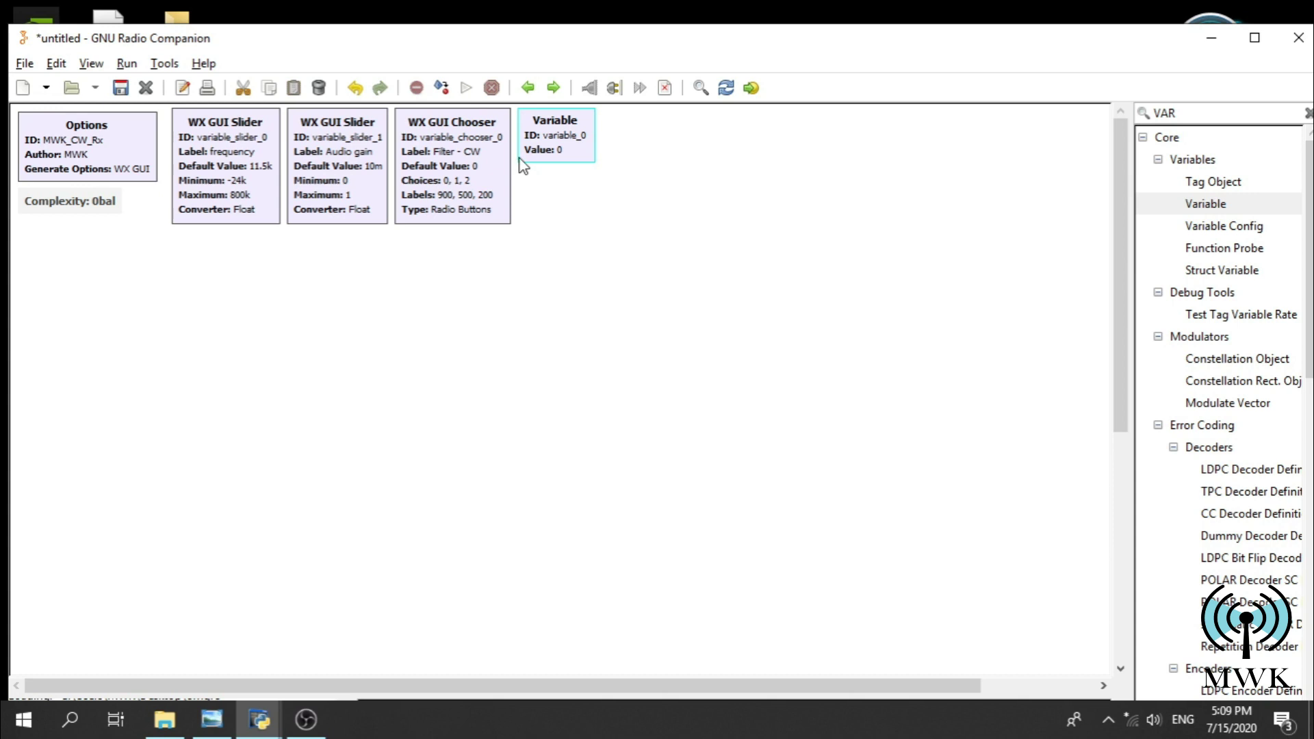
- Open the new Variable block's properties and change its ID to samp_rate
{"action": "double_click", "coordinate": [549, 158]}
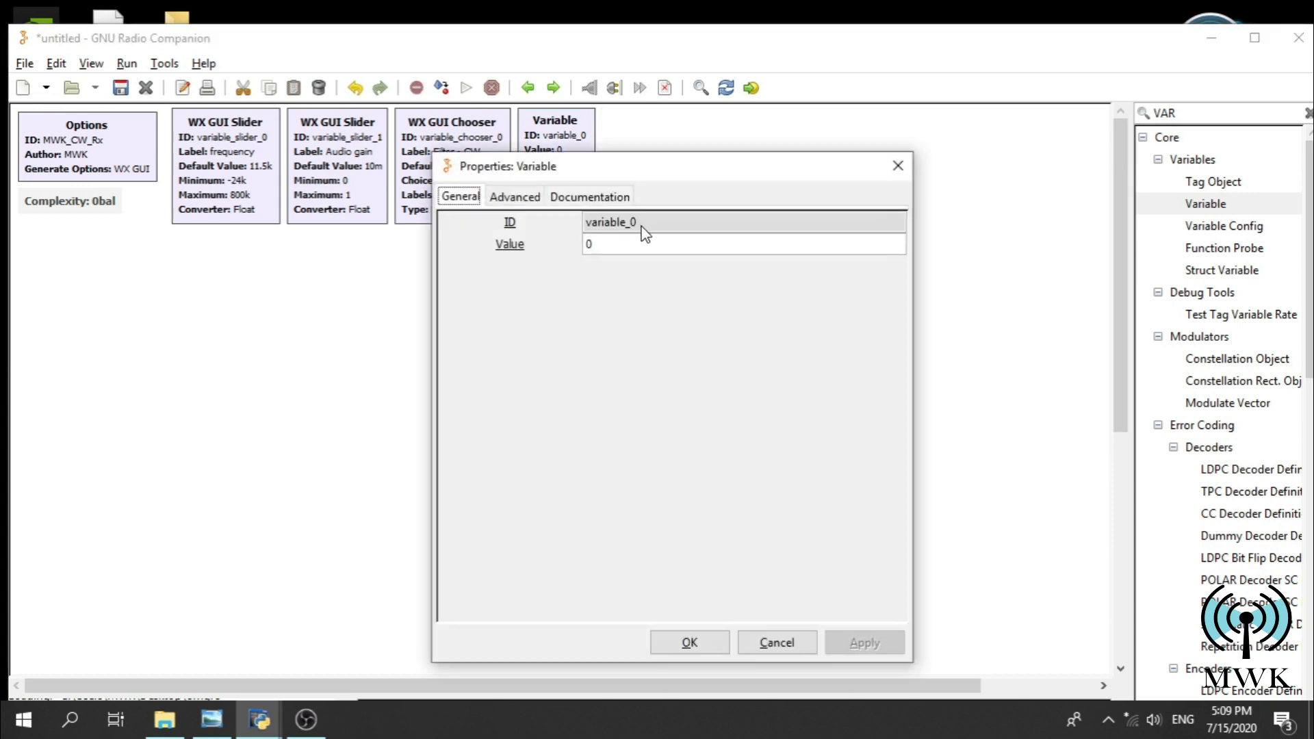
{"action": "double_click", "coordinate": [645, 223]}
{"action": "triple_click", "coordinate": [666, 217]}
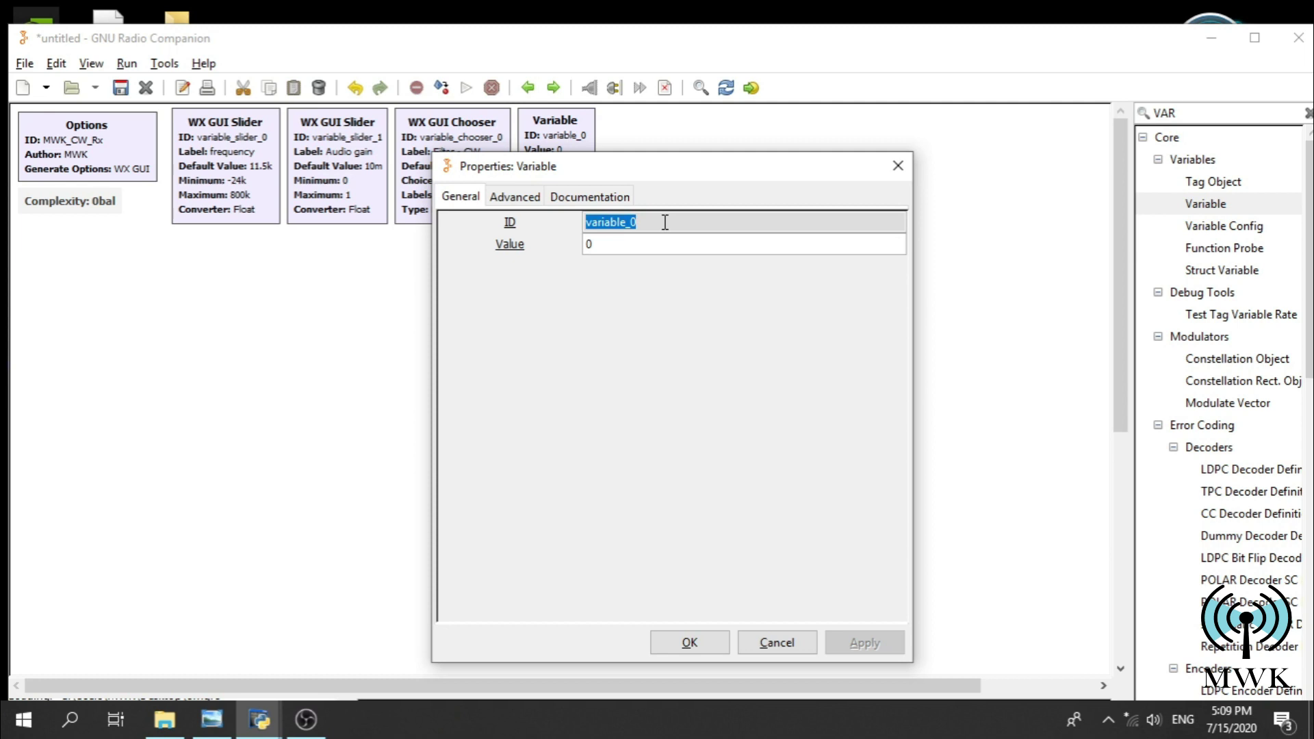
{"action": "type", "text": "S"}
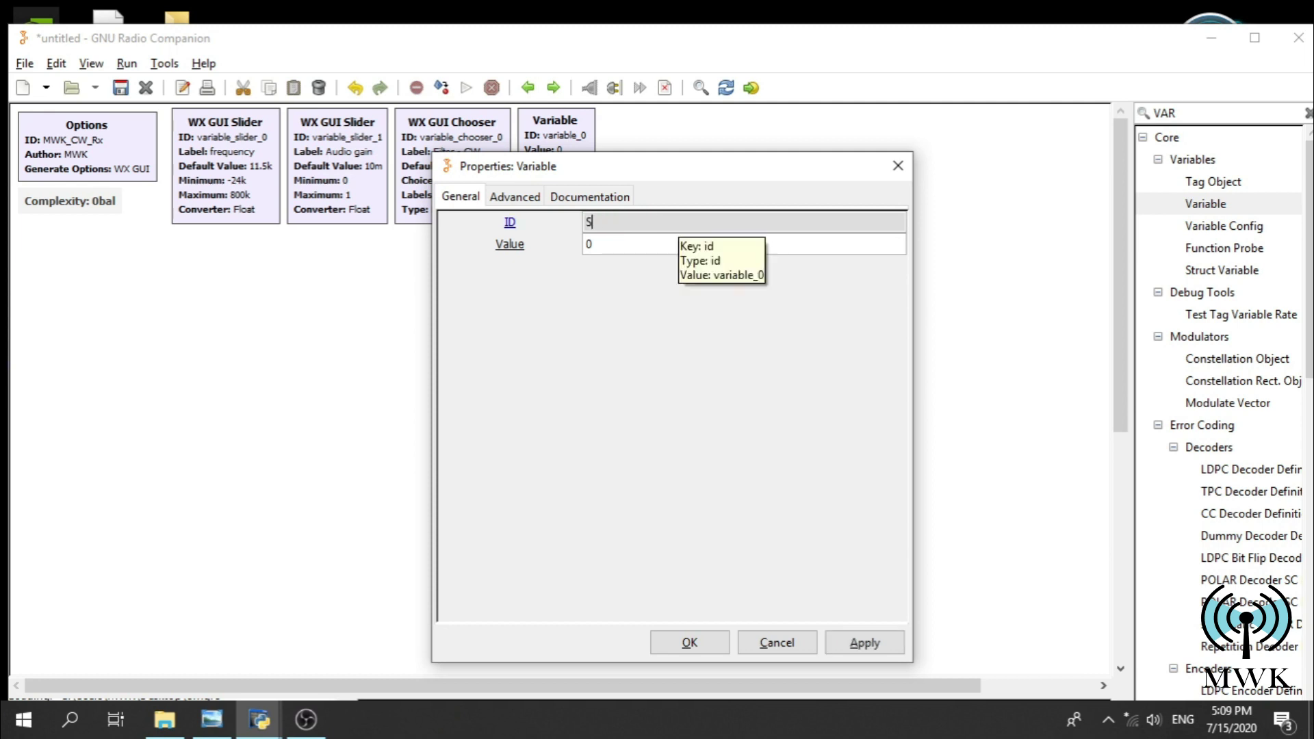
{"action": "key", "text": "BackSpace"}
{"action": "type", "text": "samp_r"}
- Set the samp_rate variable's value to 48000 and apply the properties
{"action": "double_click", "coordinate": [682, 254]}
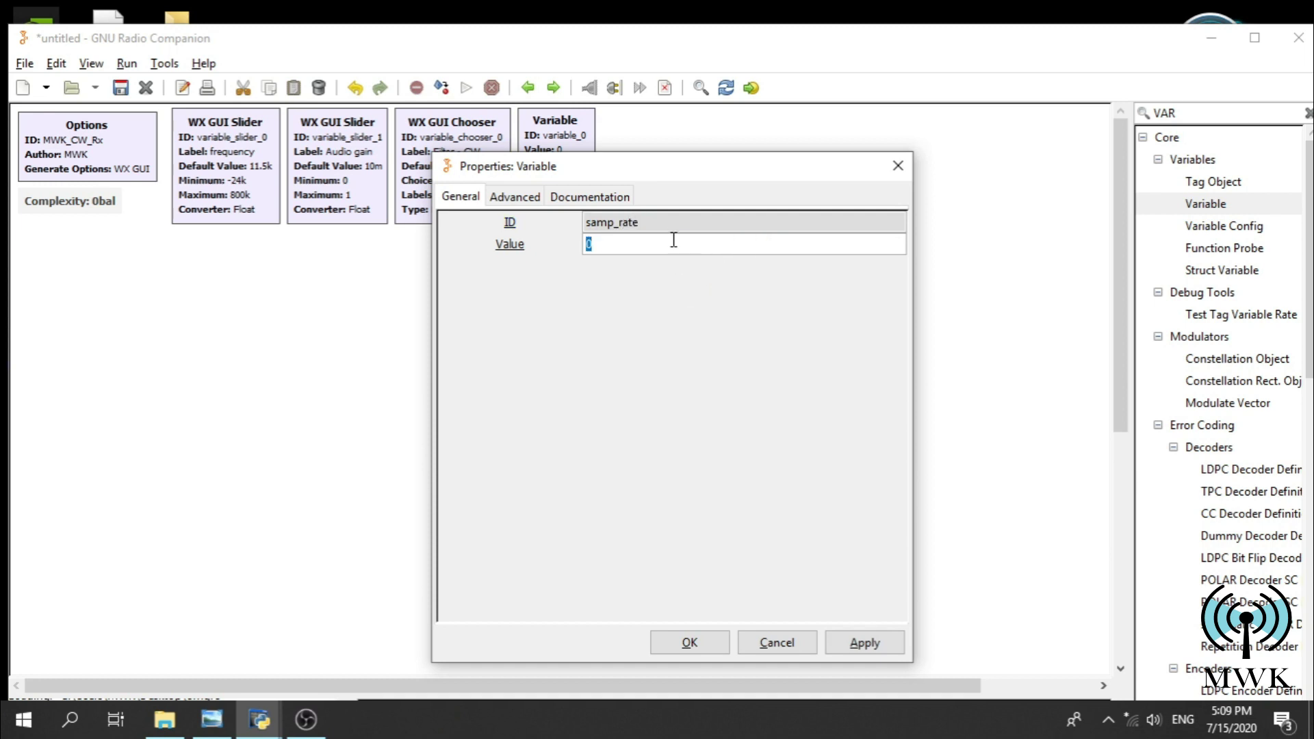
{"action": "type", "text": "48"}
{"action": "type", "text": "000"}
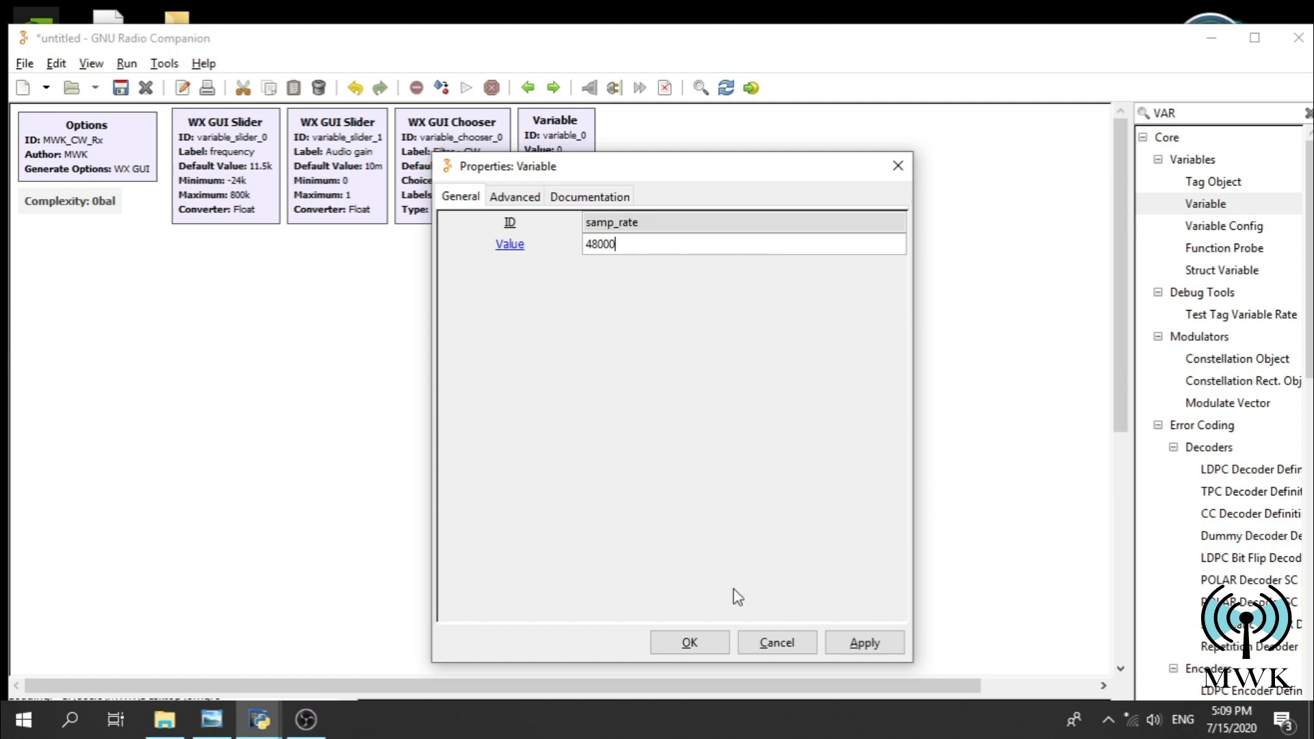
{"action": "left_click", "coordinate": [691, 642]}
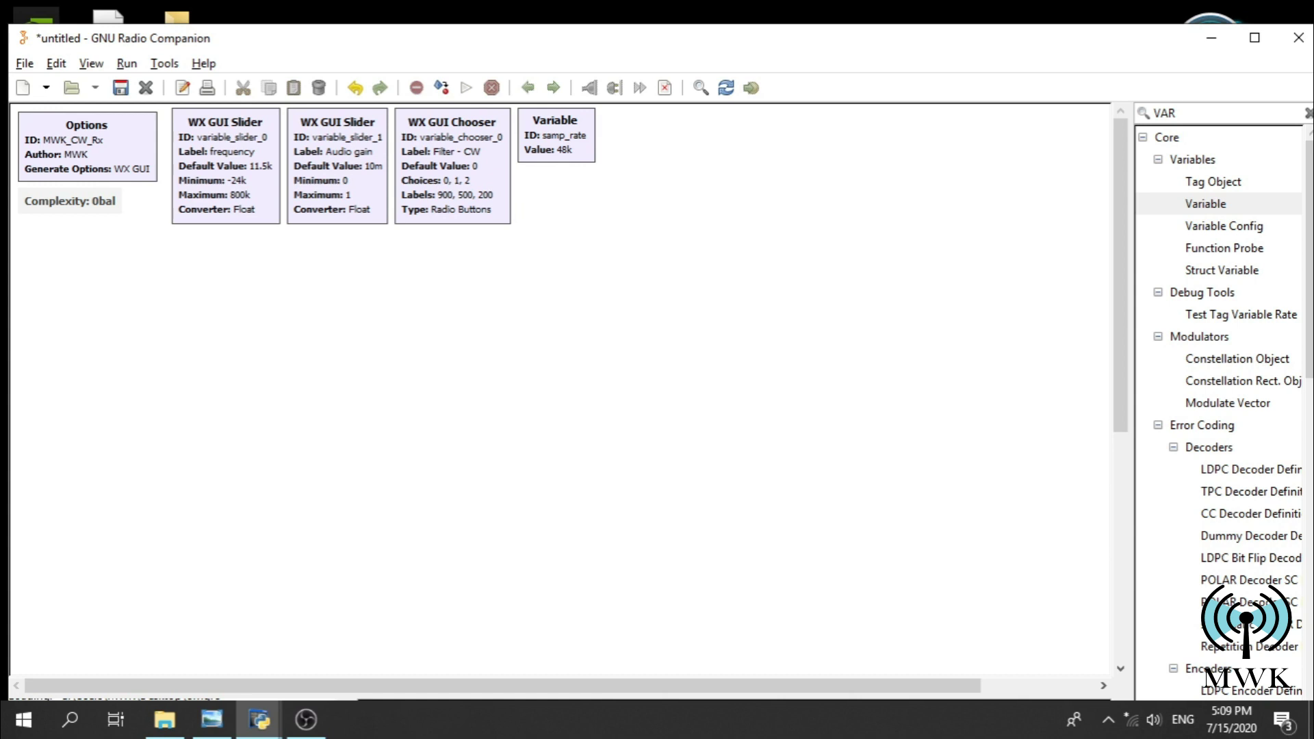
- Find the RTL-SDR Source in the block library and place it below the Options block
{"action": "key", "text": "alt+Tab"}
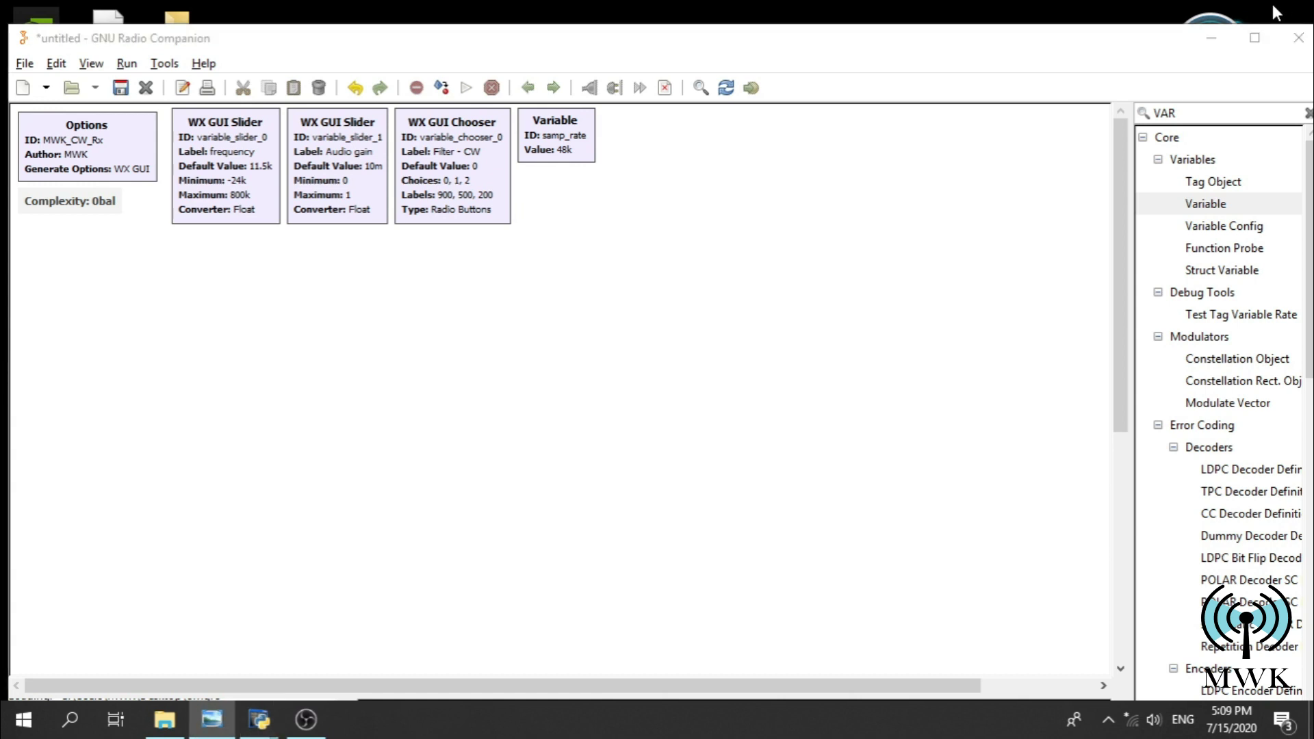
{"action": "left_click", "coordinate": [1218, 114]}
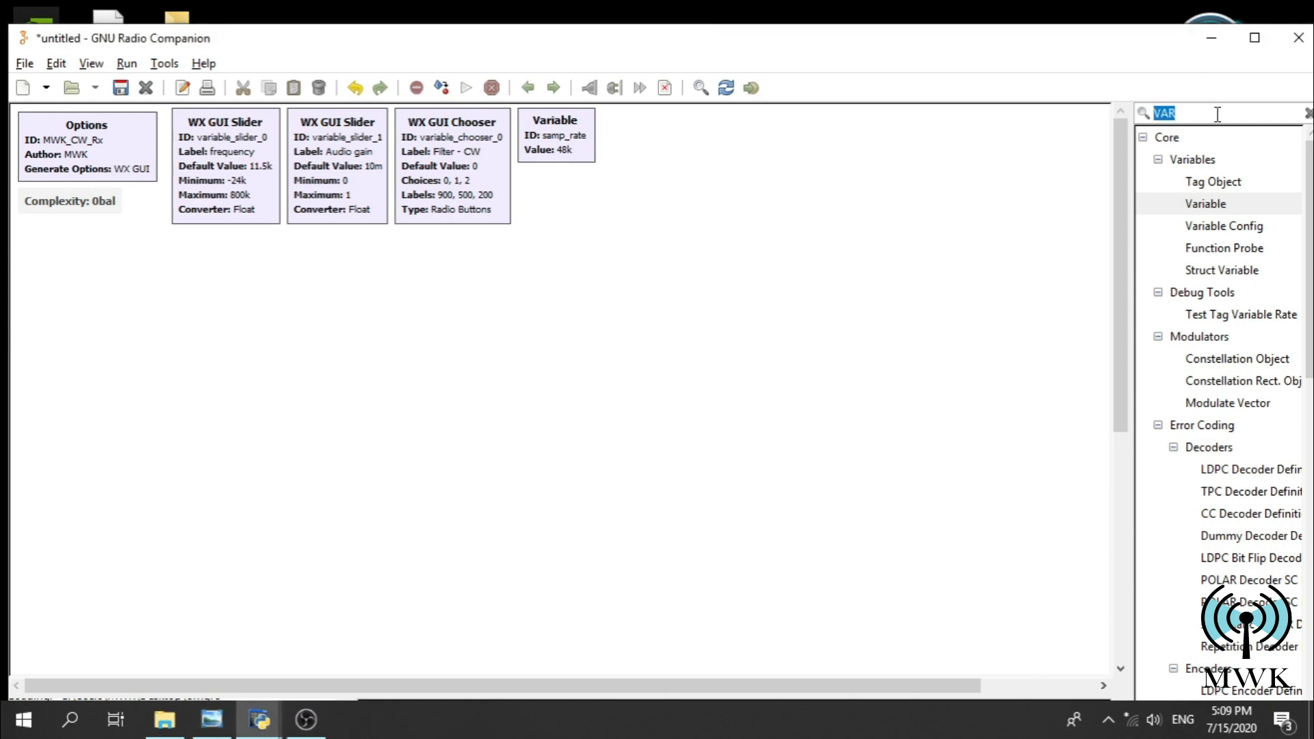
{"action": "type", "text": "rtl"}
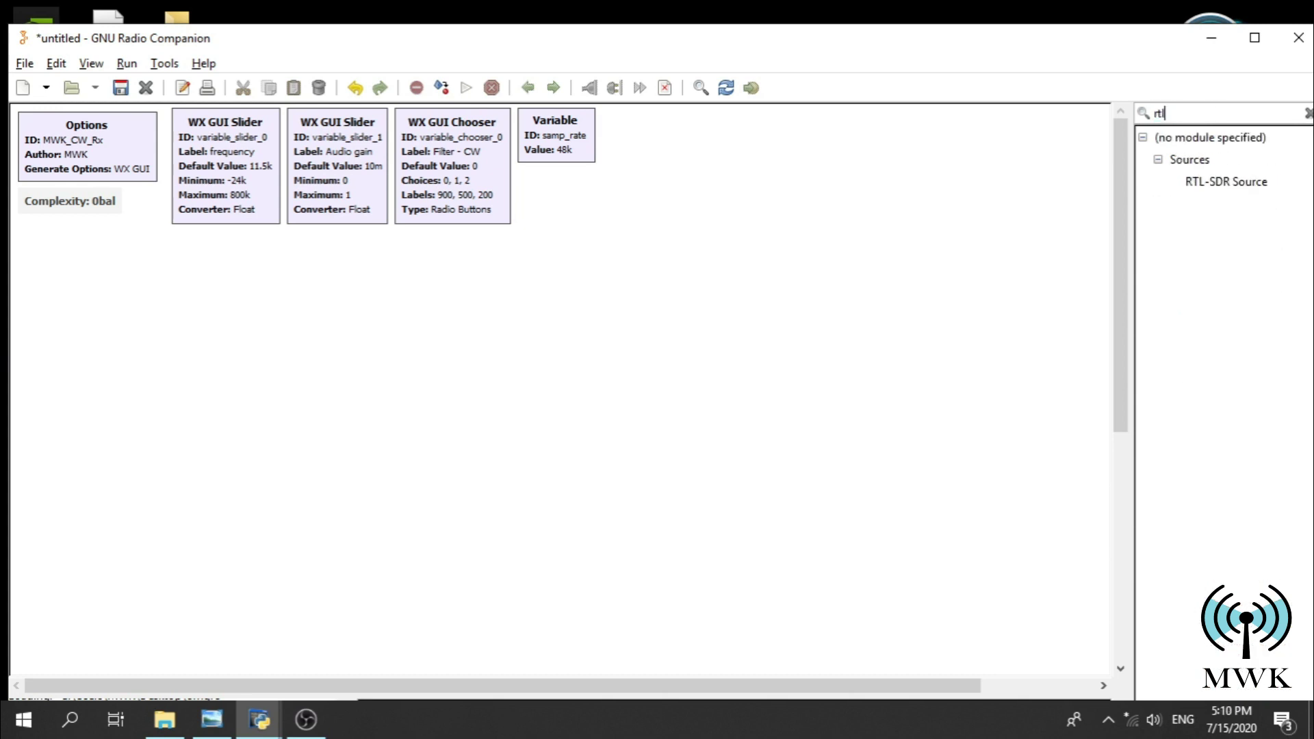
{"action": "double_click", "coordinate": [1242, 181]}
{"action": "left_click_drag", "start_coordinate": [961, 356], "coordinate": [78, 230]}
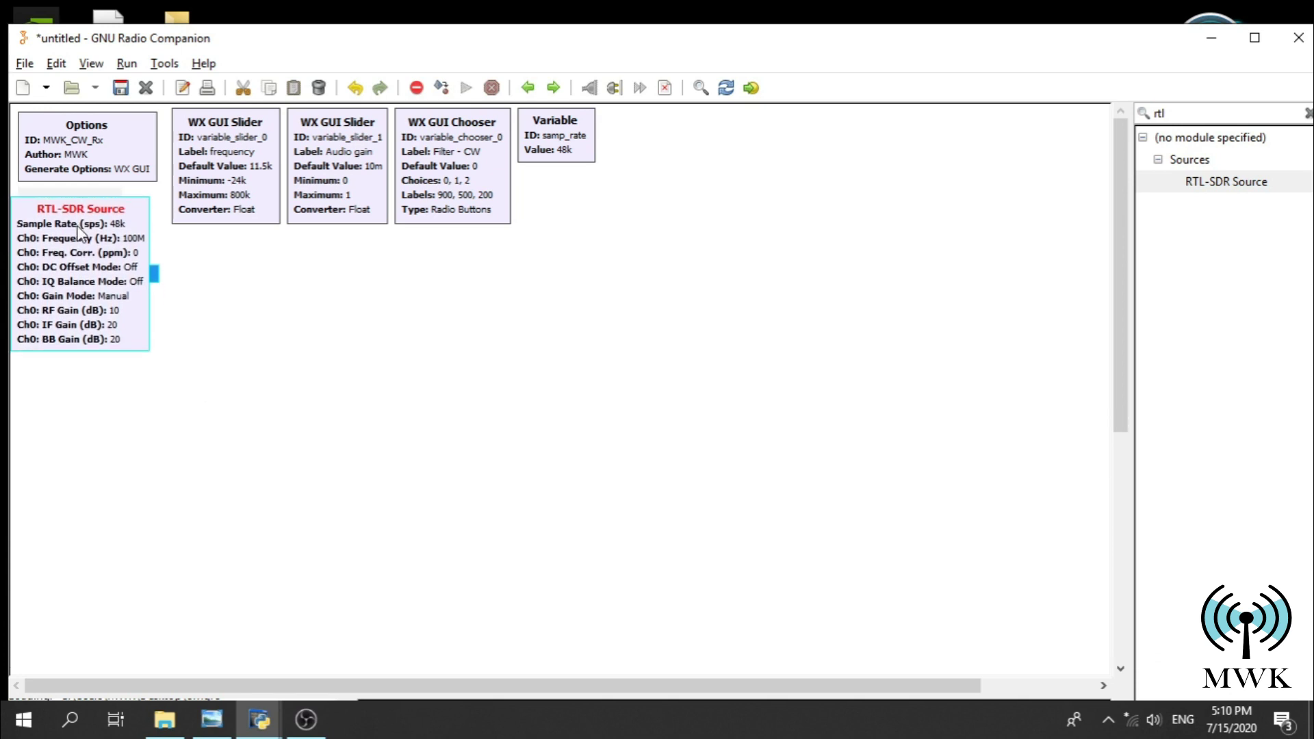
{"action": "double_click", "coordinate": [78, 231]}
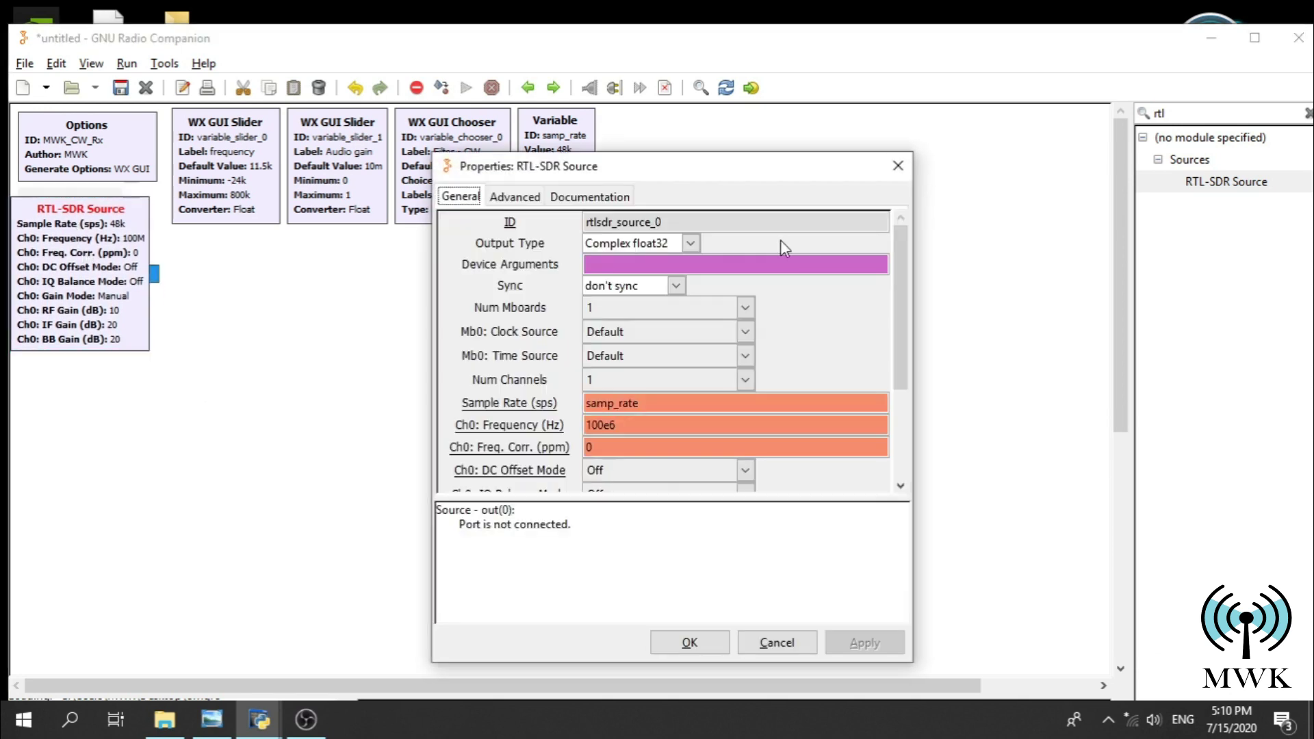
{"action": "left_click_drag", "start_coordinate": [718, 153], "coordinate": [719, 37]}
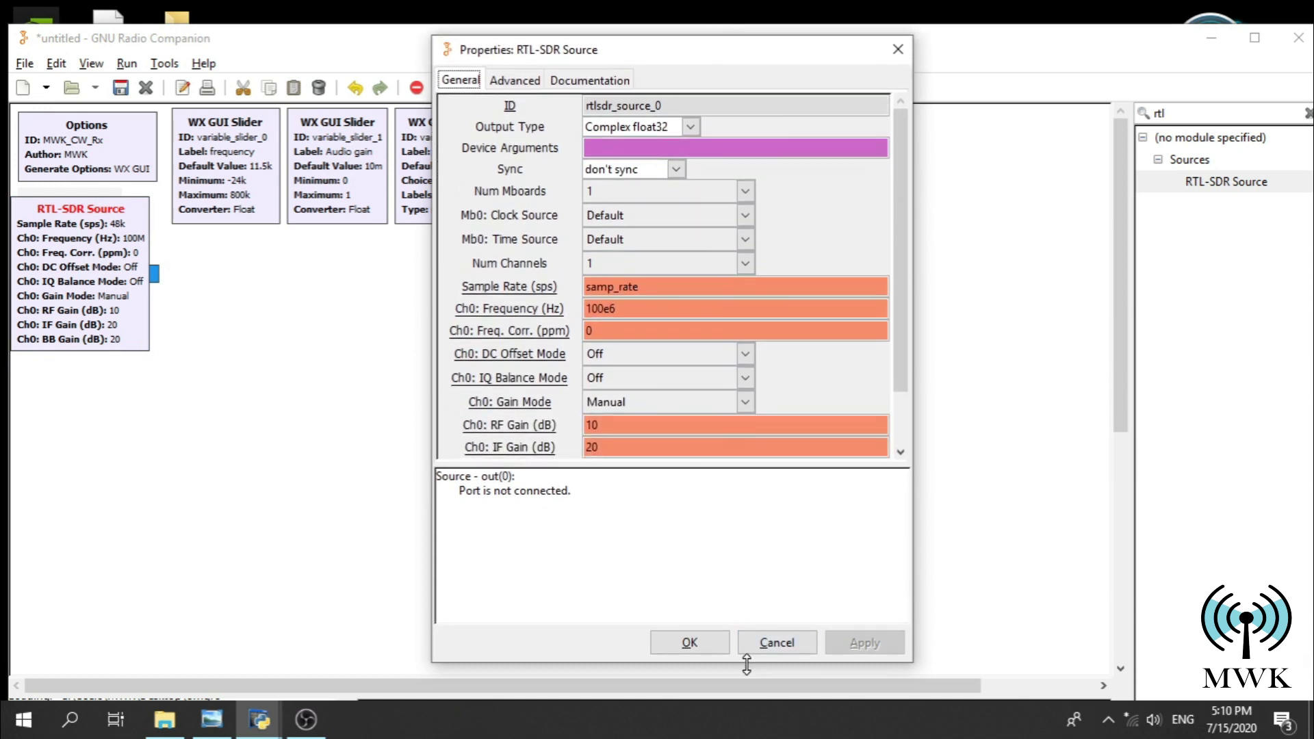
{"action": "left_click_drag", "start_coordinate": [749, 663], "coordinate": [749, 690]}
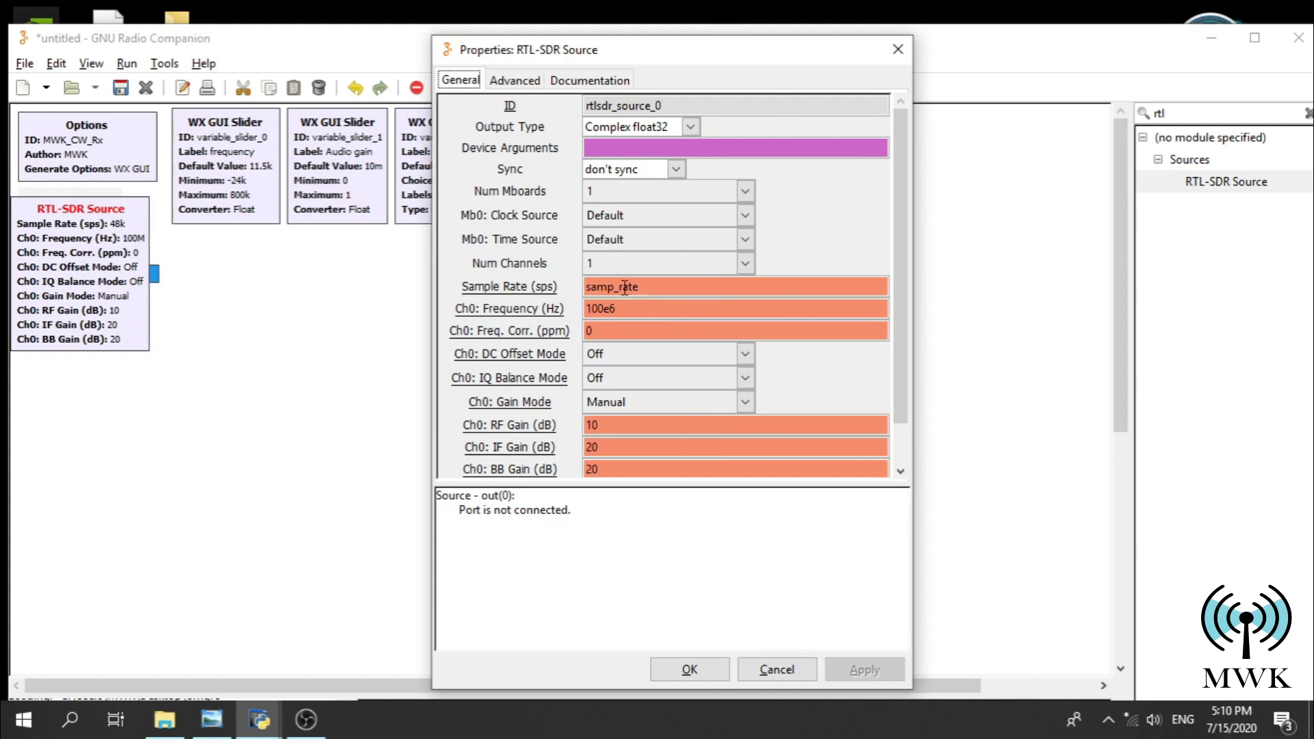
{"action": "mouse_move", "coordinate": [630, 300]}
{"action": "double_click", "coordinate": [614, 311]}
{"action": "left_click", "coordinate": [628, 313]}
{"action": "double_click", "coordinate": [627, 311]}
{"action": "key", "text": "BackSpace"}
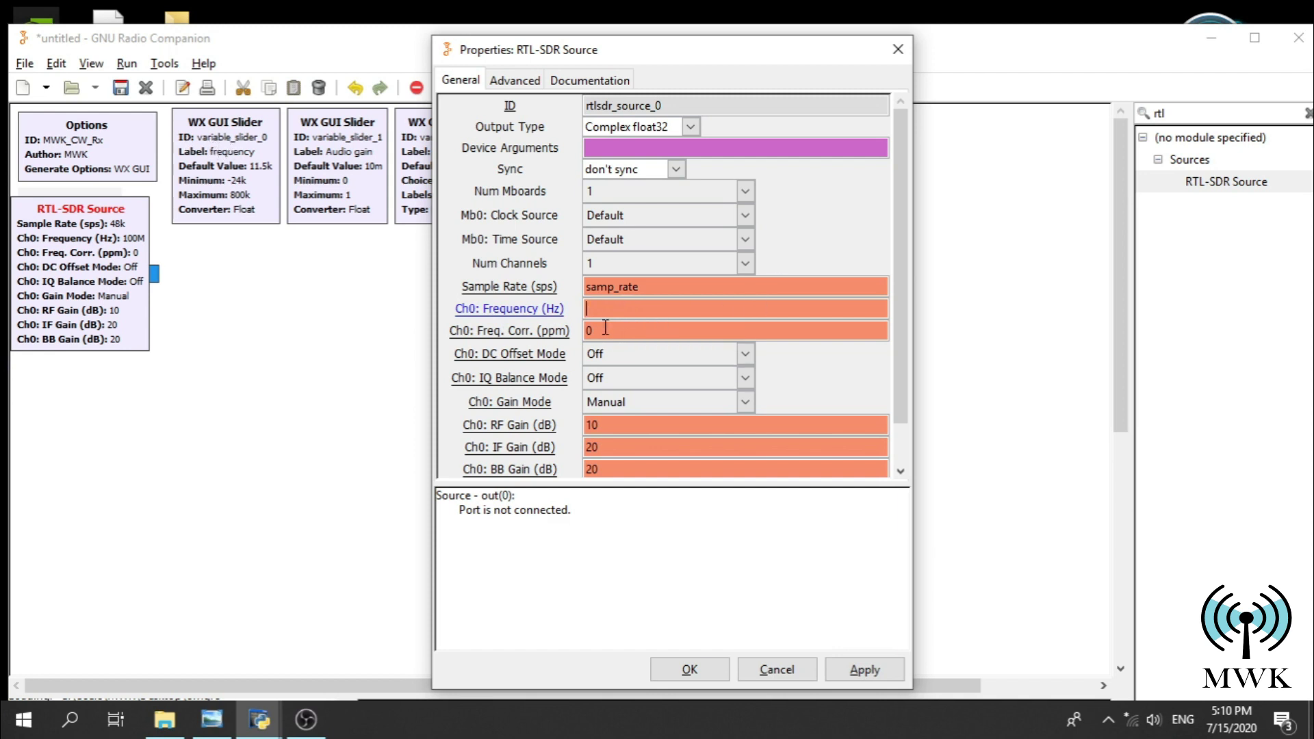
{"action": "type", "text": "var"}
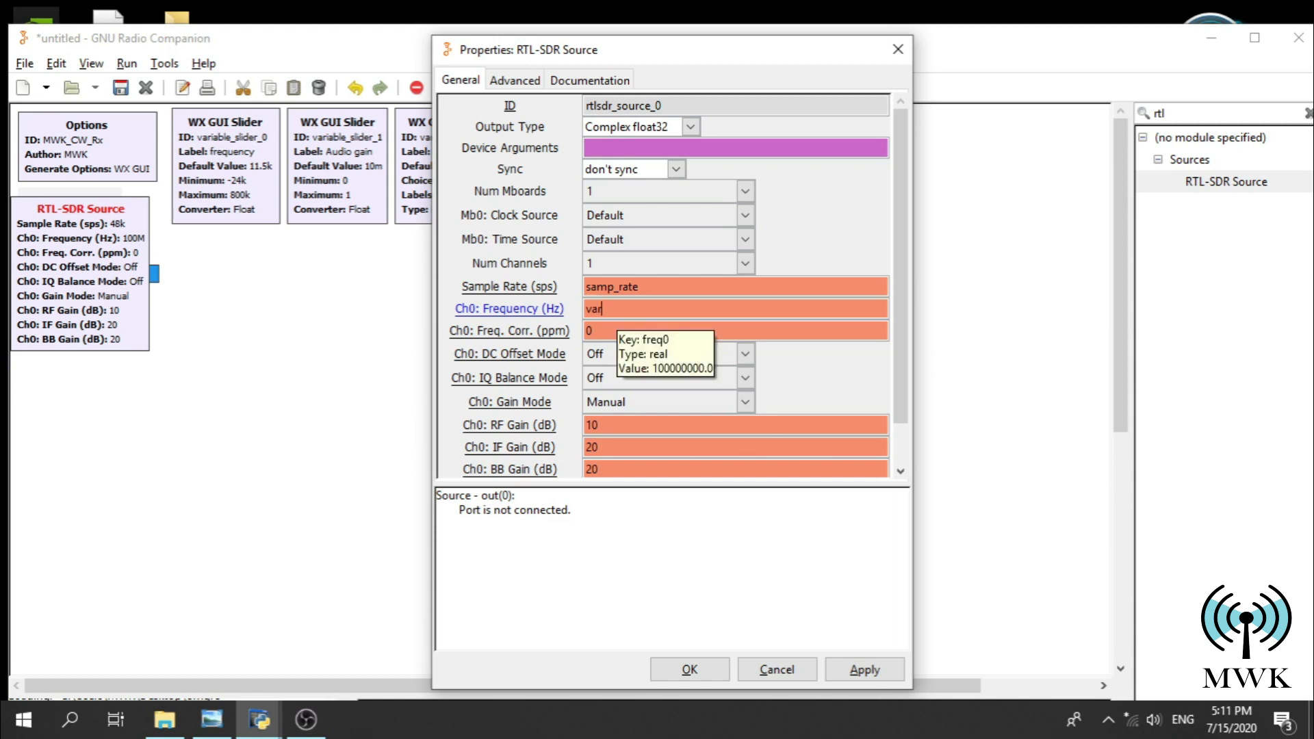
{"action": "type", "text": "iable_slider_0"}
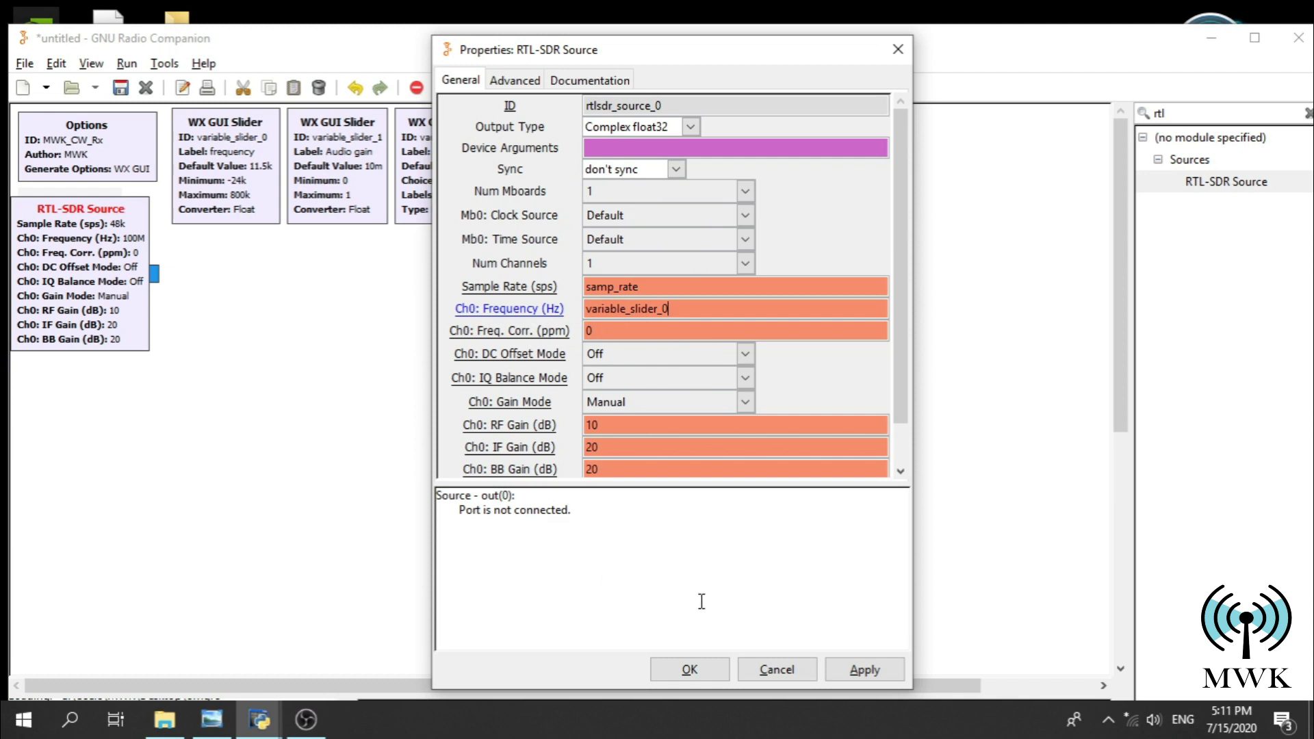
{"action": "left_click", "coordinate": [688, 671]}
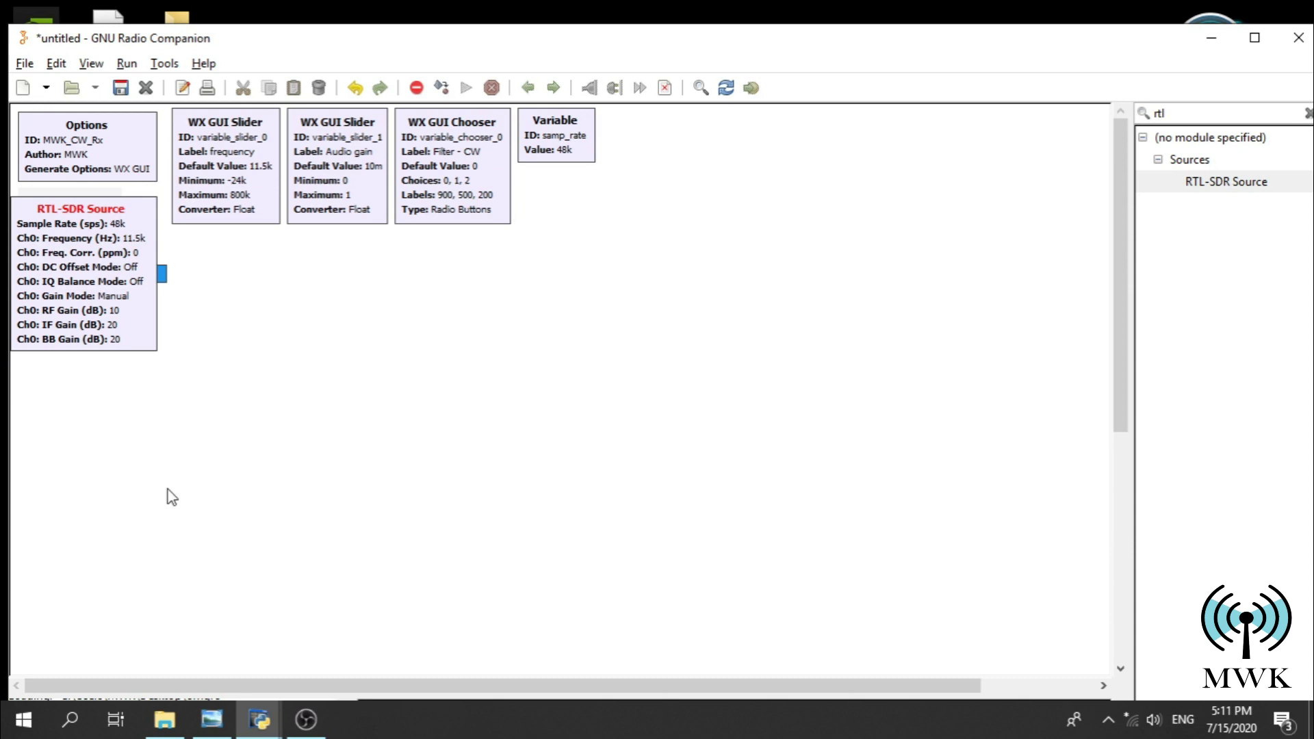
- Find the WX GUI Waterfall Sink in the block library and place it below the RTL-SDR Source
{"action": "key", "text": "alt+Tab"}
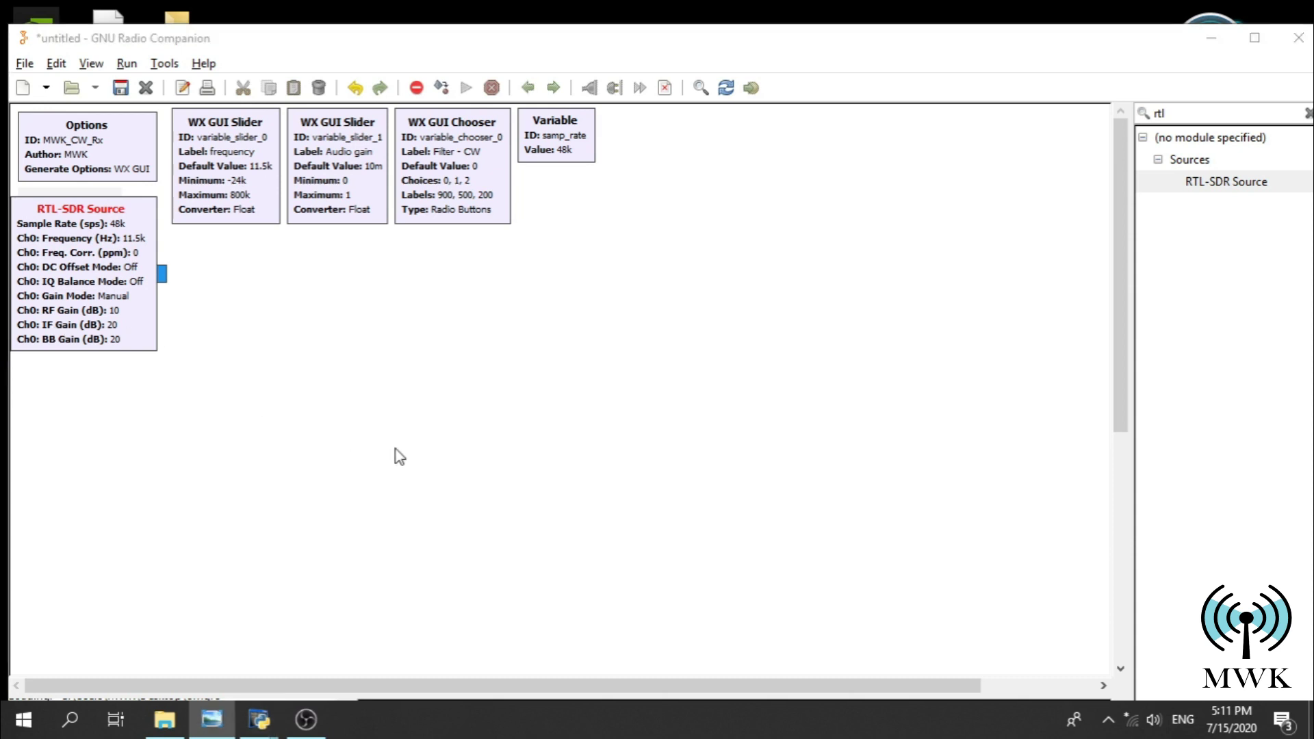
{"action": "left_click", "coordinate": [1193, 113]}
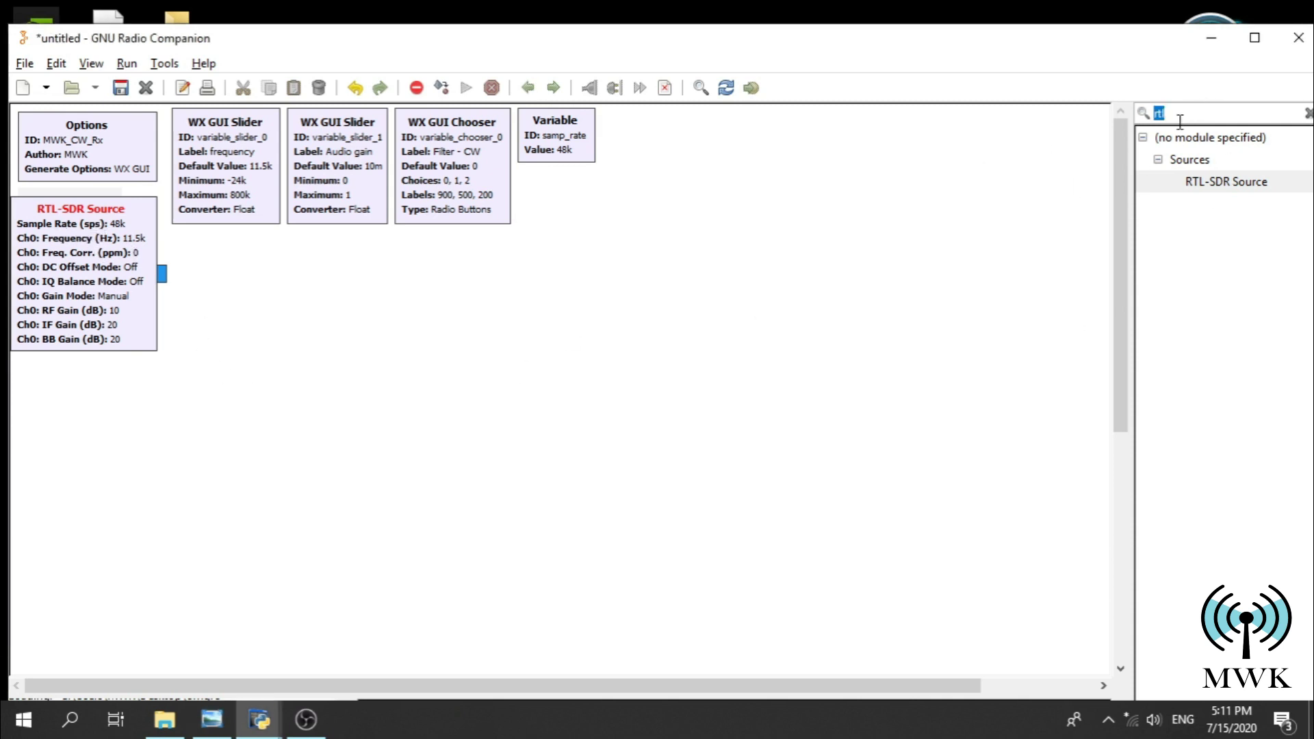
{"action": "type", "text": "wx"}
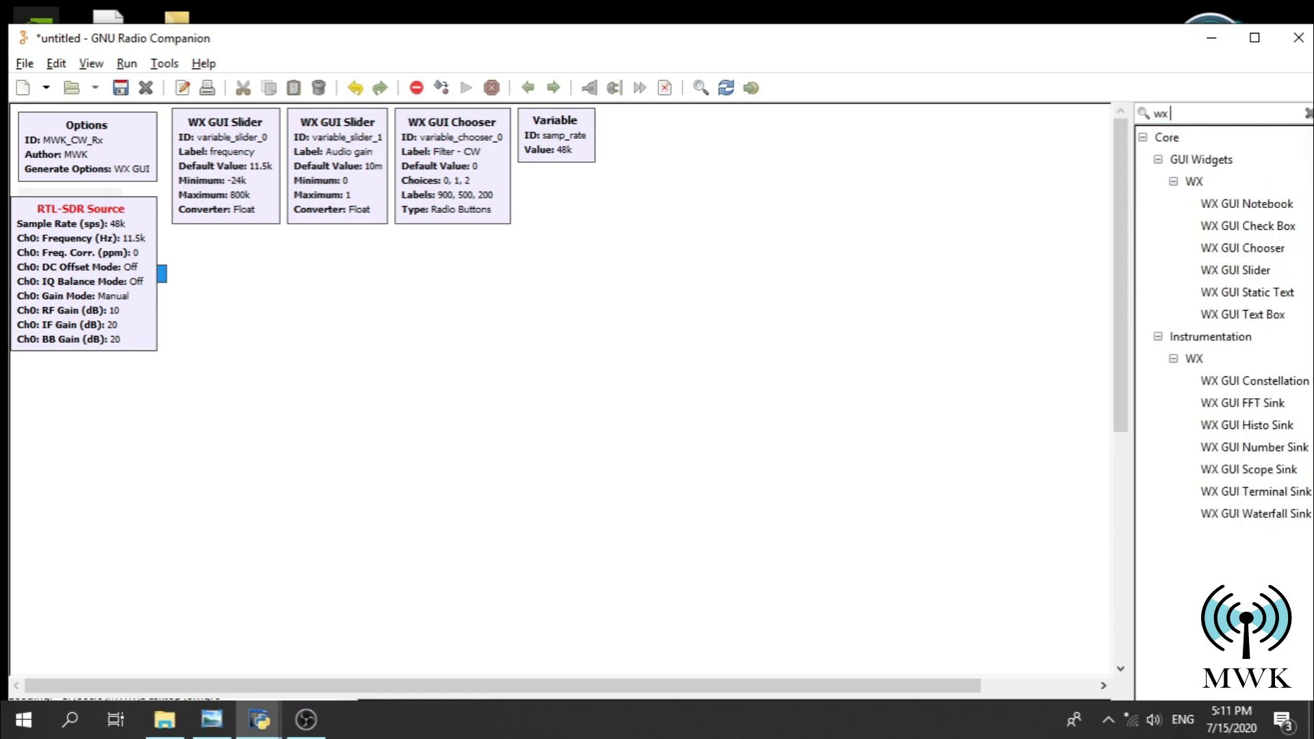
{"action": "type", "text": " guim"}
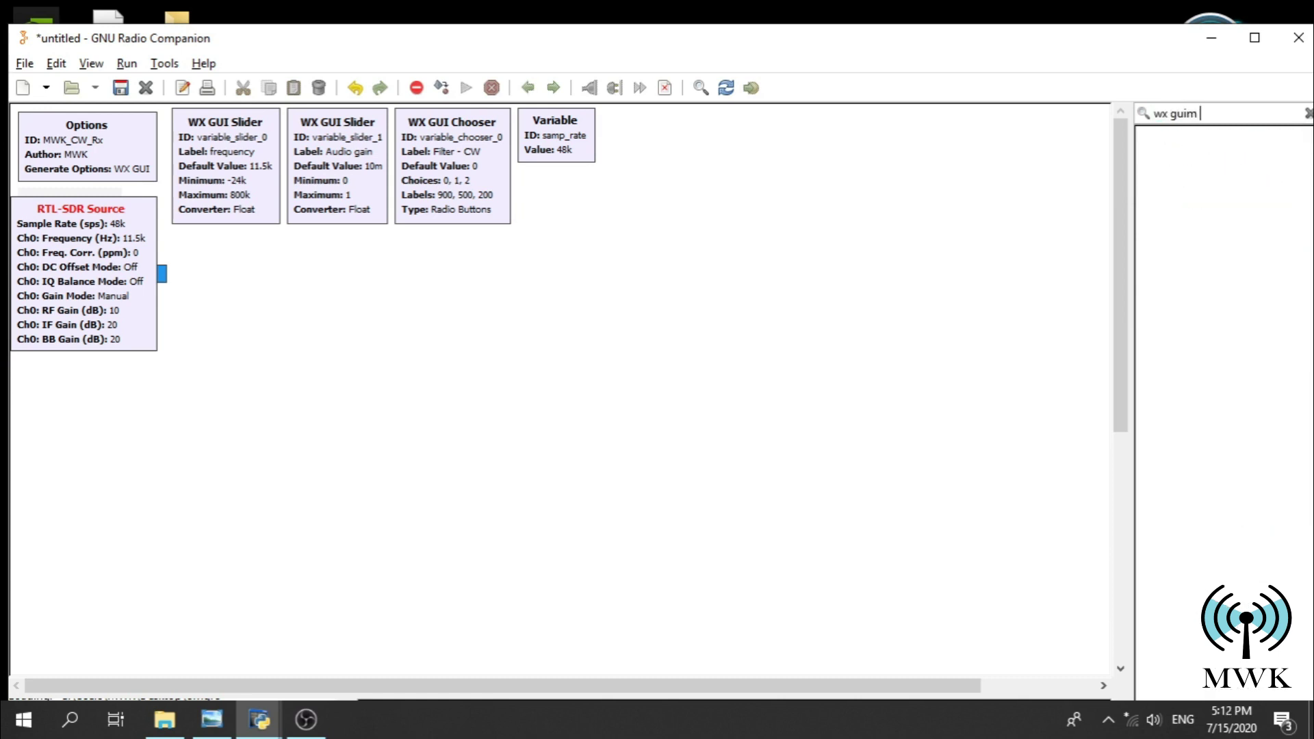
{"action": "key", "text": "BackSpace"}
{"action": "type", "text": "w"}
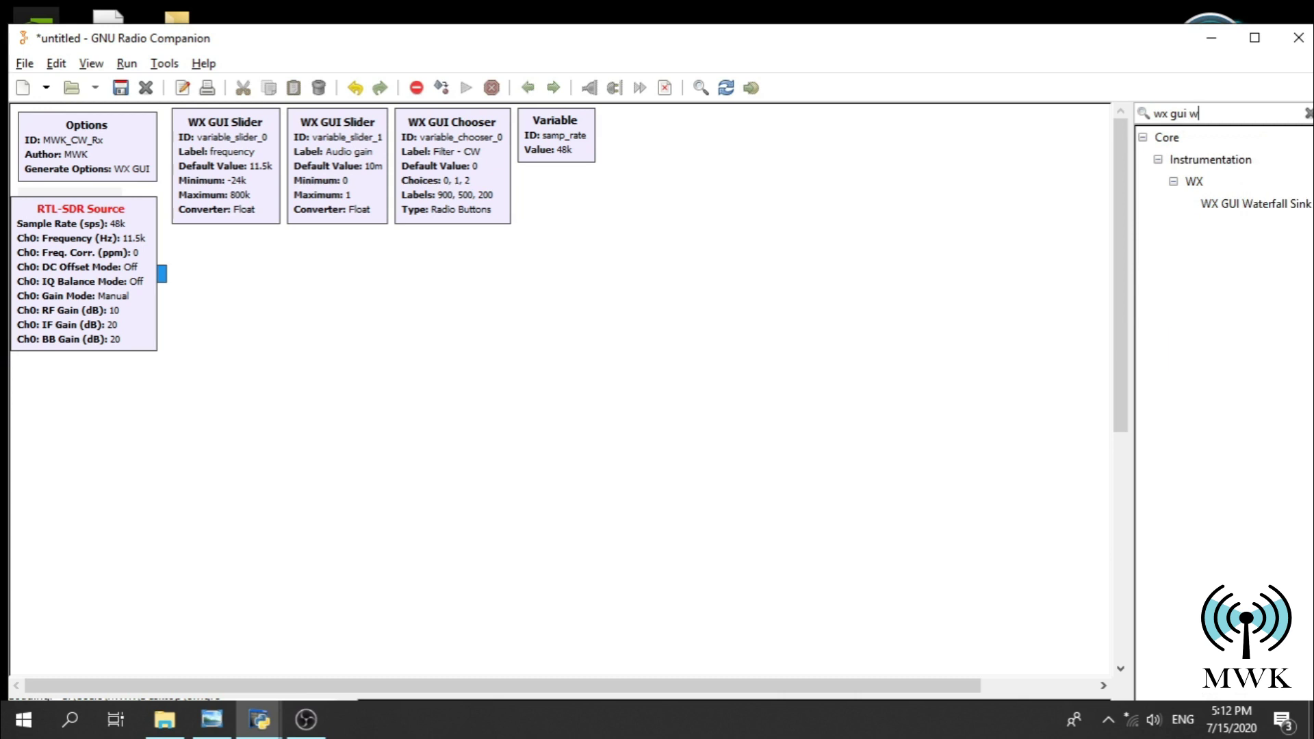
{"action": "double_click", "coordinate": [1258, 206]}
{"action": "left_click_drag", "start_coordinate": [645, 355], "coordinate": [81, 496]}
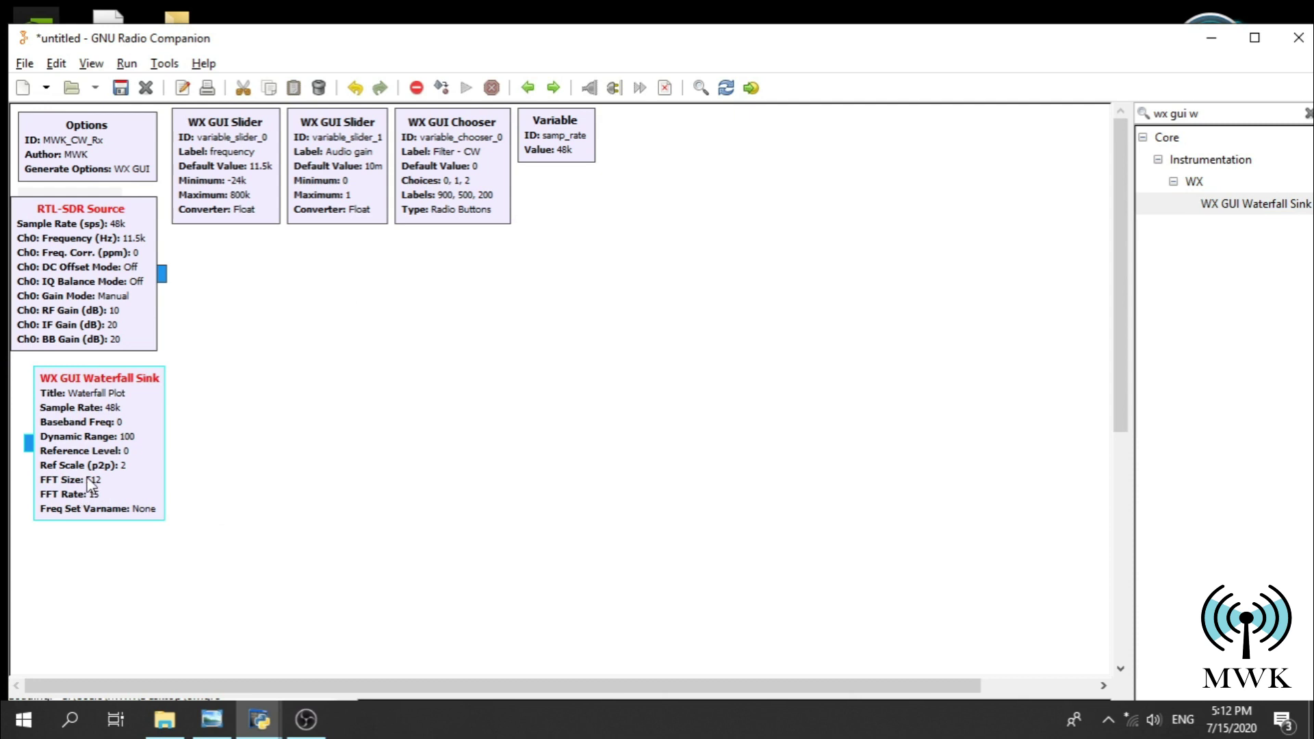
- Set the waterfall sink's title to "MWK - CW receiver" and its sample rate to 48000
{"action": "double_click", "coordinate": [74, 454]}
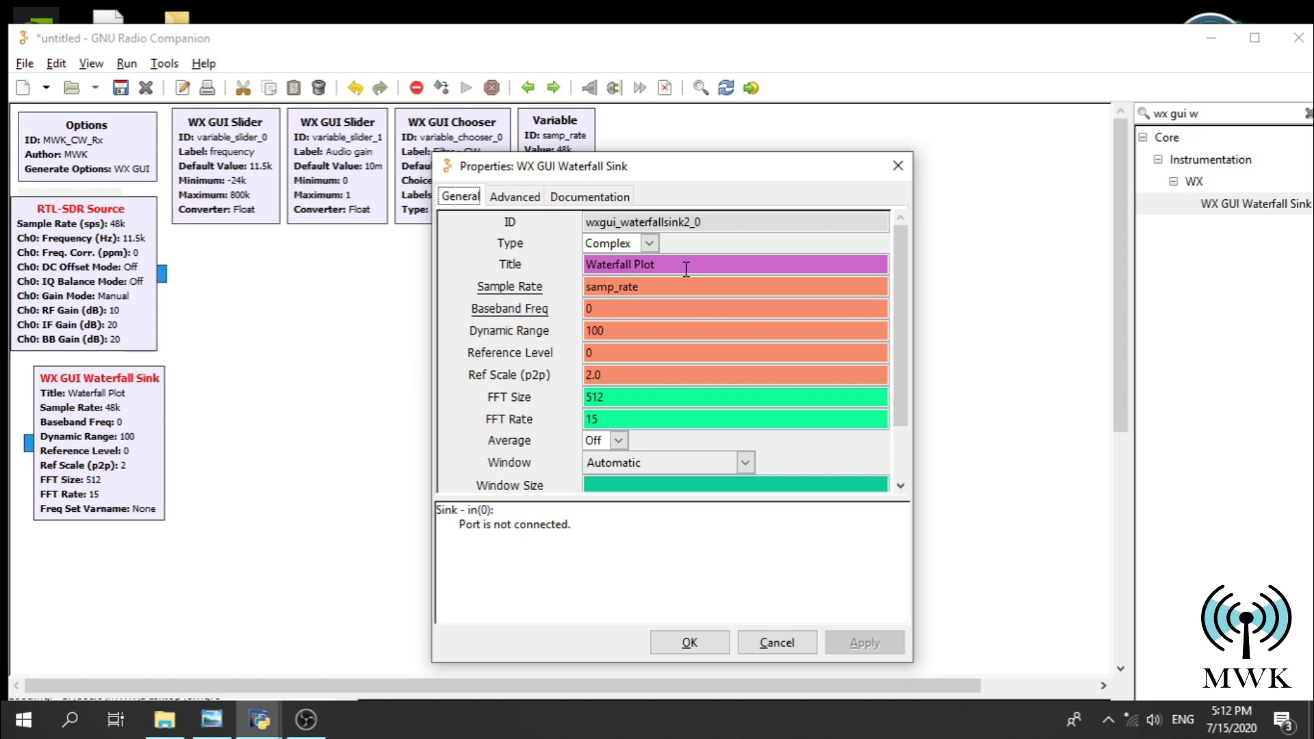
{"action": "triple_click", "coordinate": [686, 269]}
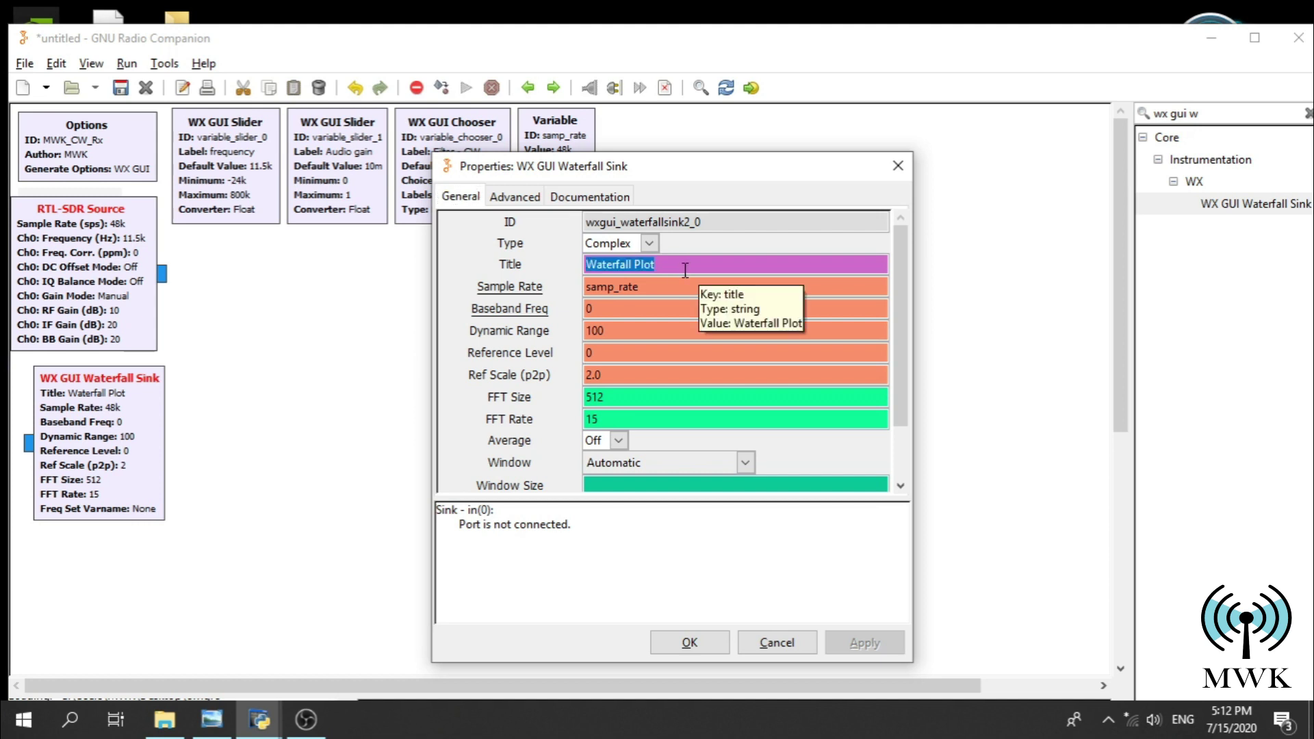
{"action": "type", "text": "MWK"}
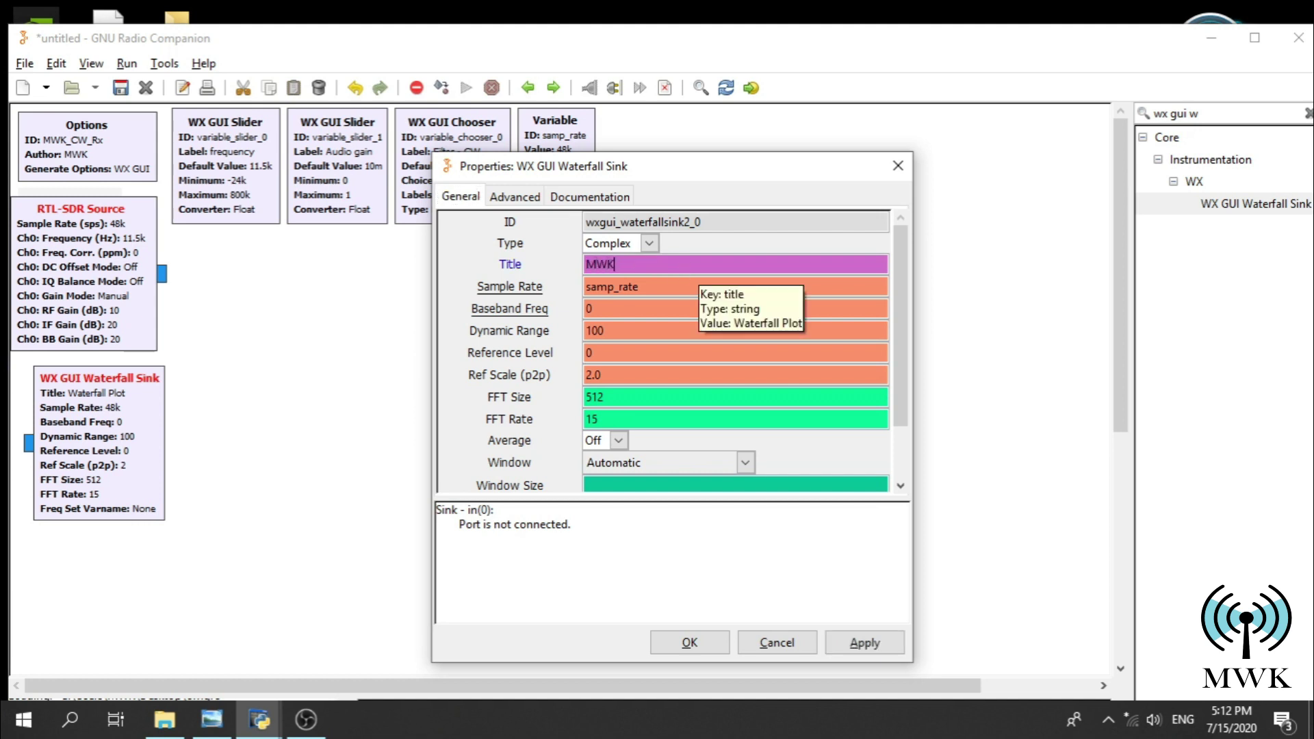
{"action": "type", "text": " - CW receiver"}
{"action": "double_click", "coordinate": [654, 288]}
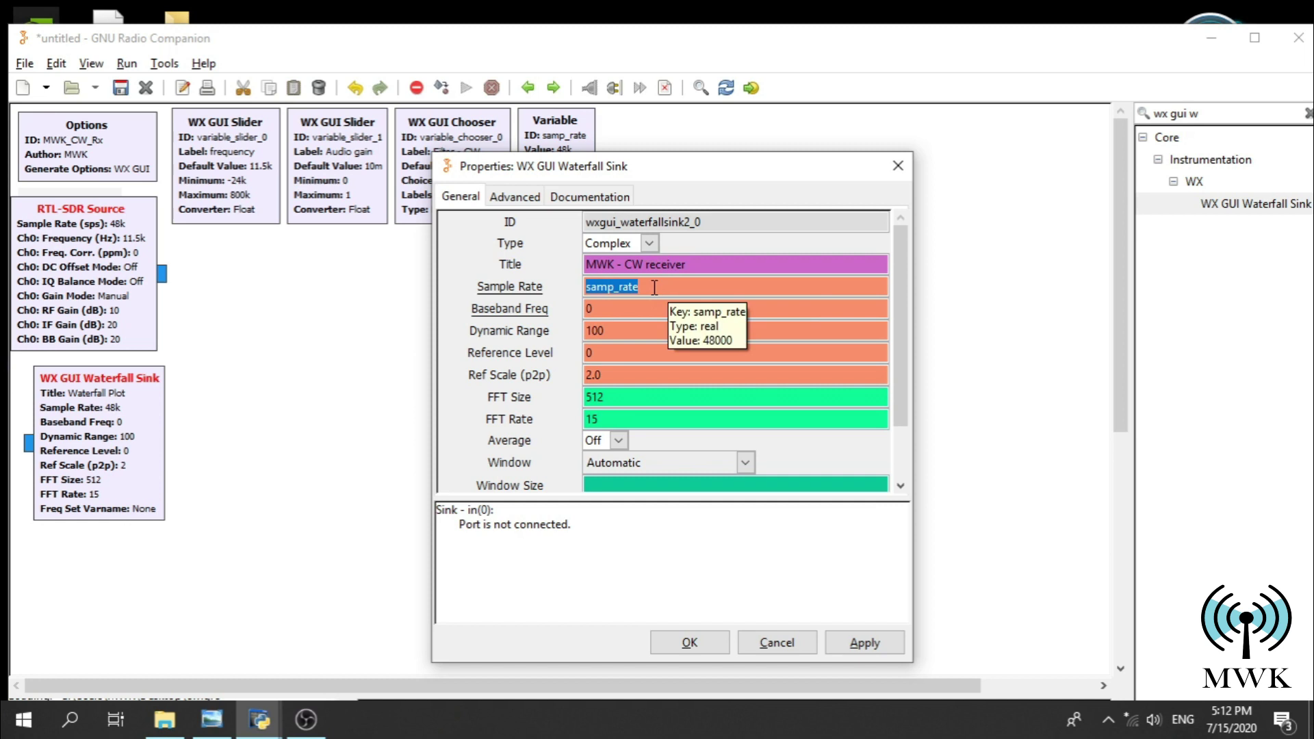
{"action": "type", "text": "48000"}
- Set the waterfall sink's baseband frequency to variable_slider_0
{"action": "left_click", "coordinate": [629, 310]}
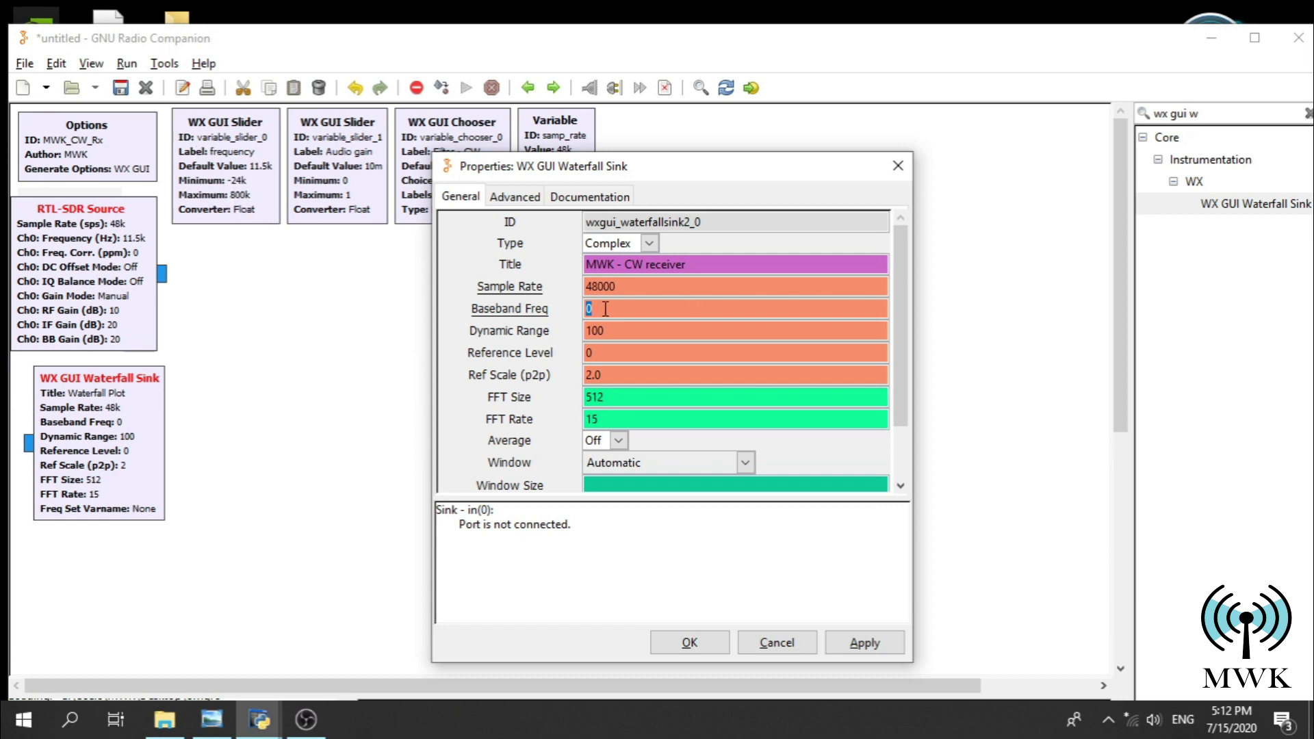
{"action": "type", "text": "variable_slider"}
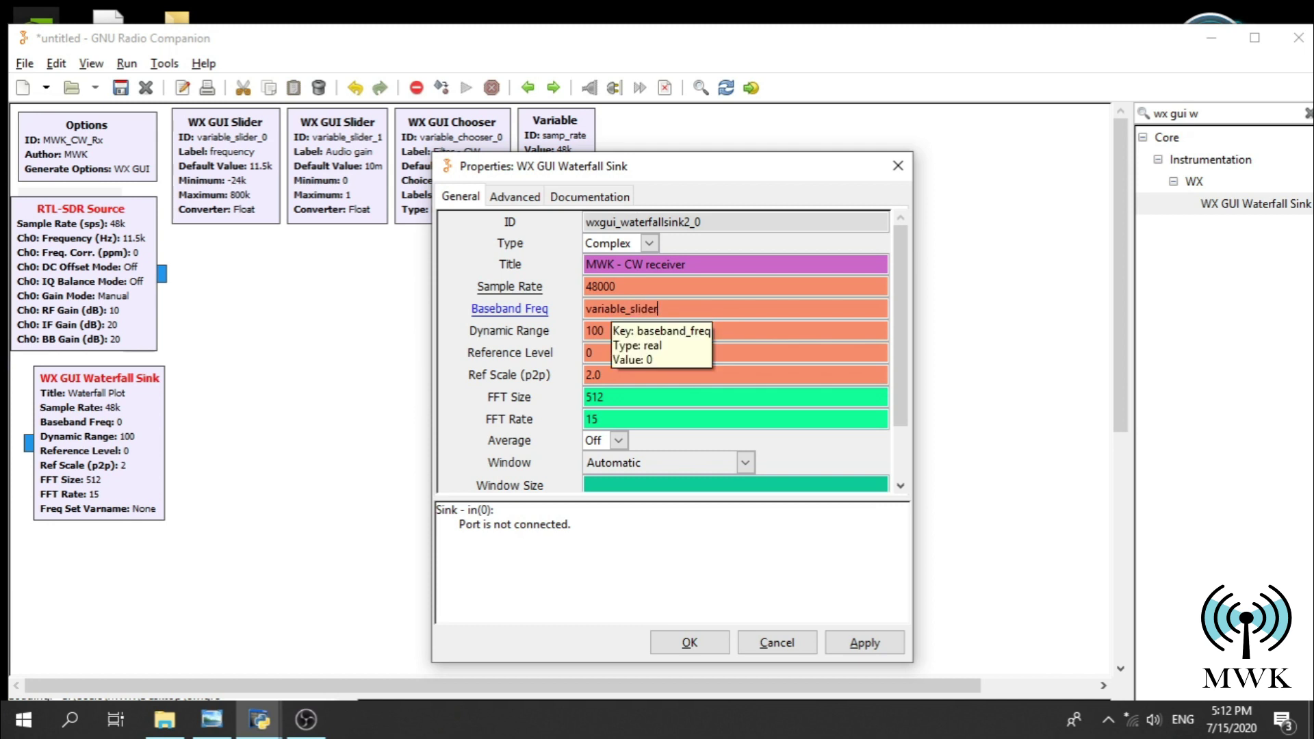
{"action": "type", "text": "_0"}
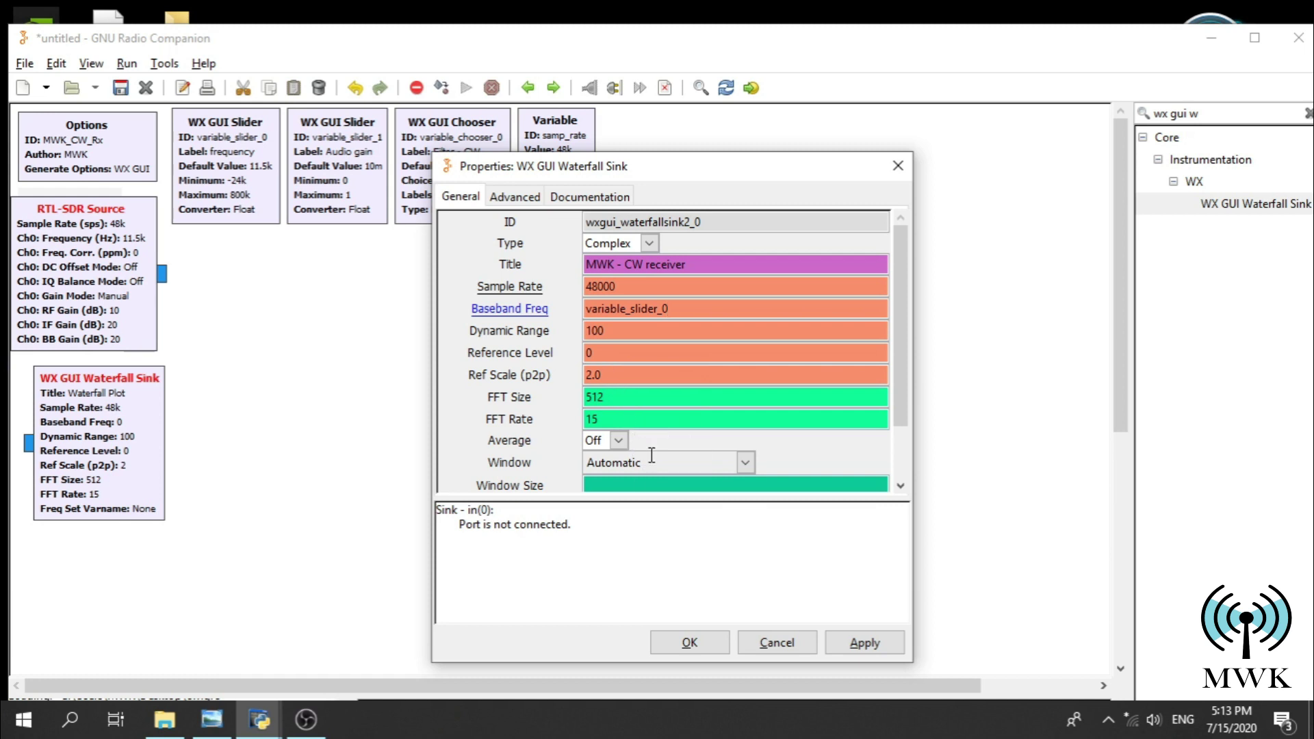
- Set the waterfall sink's Freq Set Varname to variable_slider_0 and accept the properties
{"action": "left_click_drag", "start_coordinate": [897, 396], "coordinate": [899, 448]}
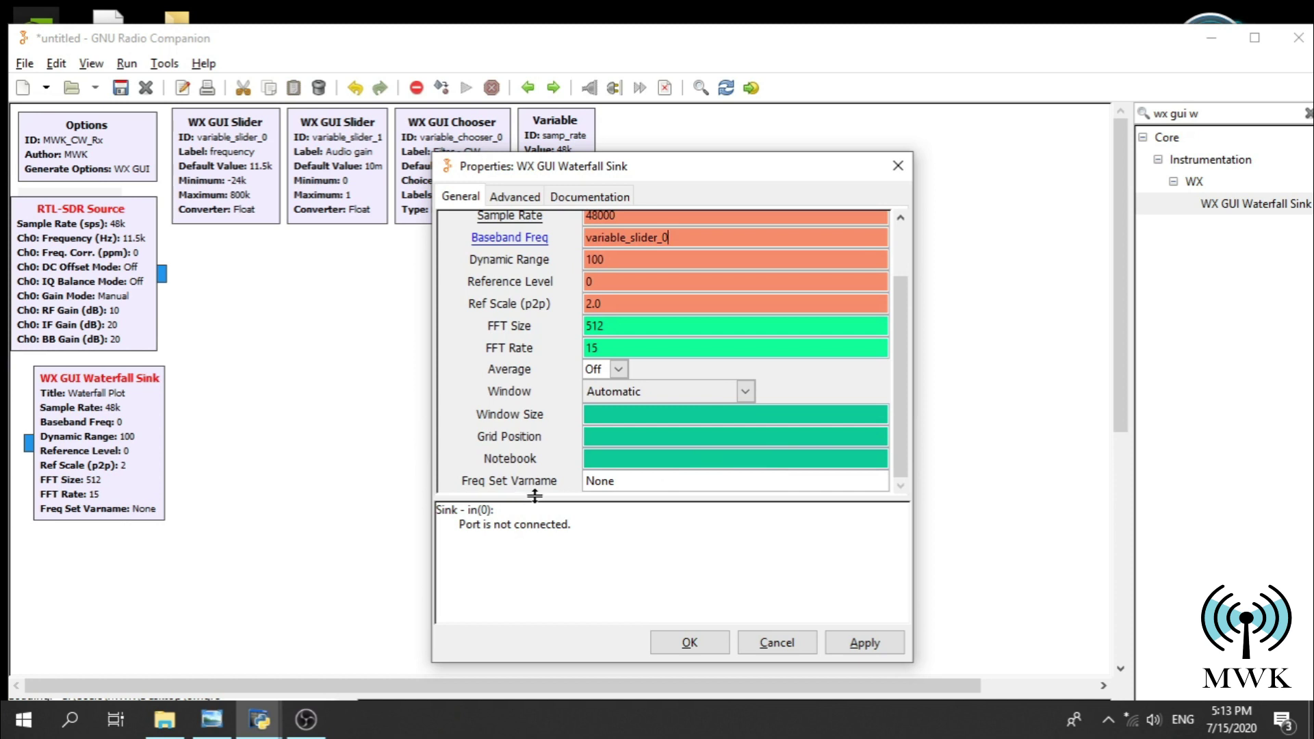
{"action": "double_click", "coordinate": [788, 484]}
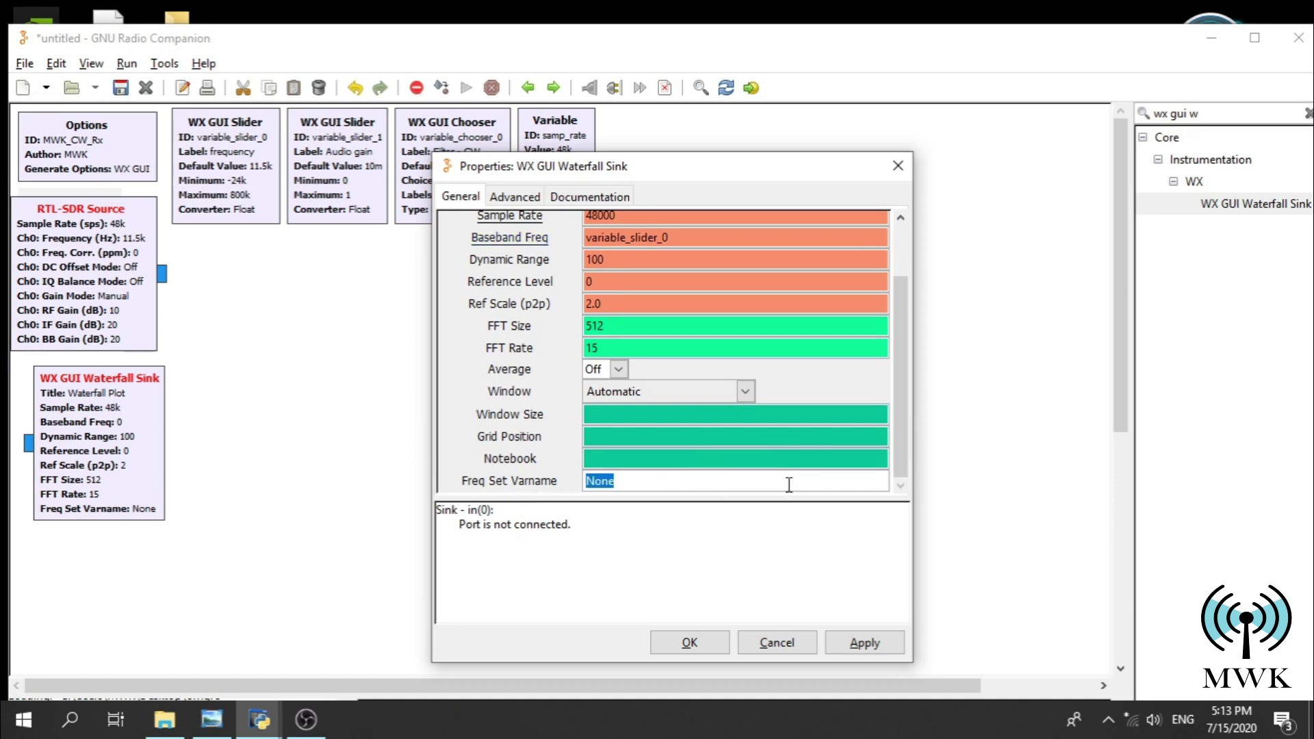
{"action": "type", "text": "variable_slioder"}
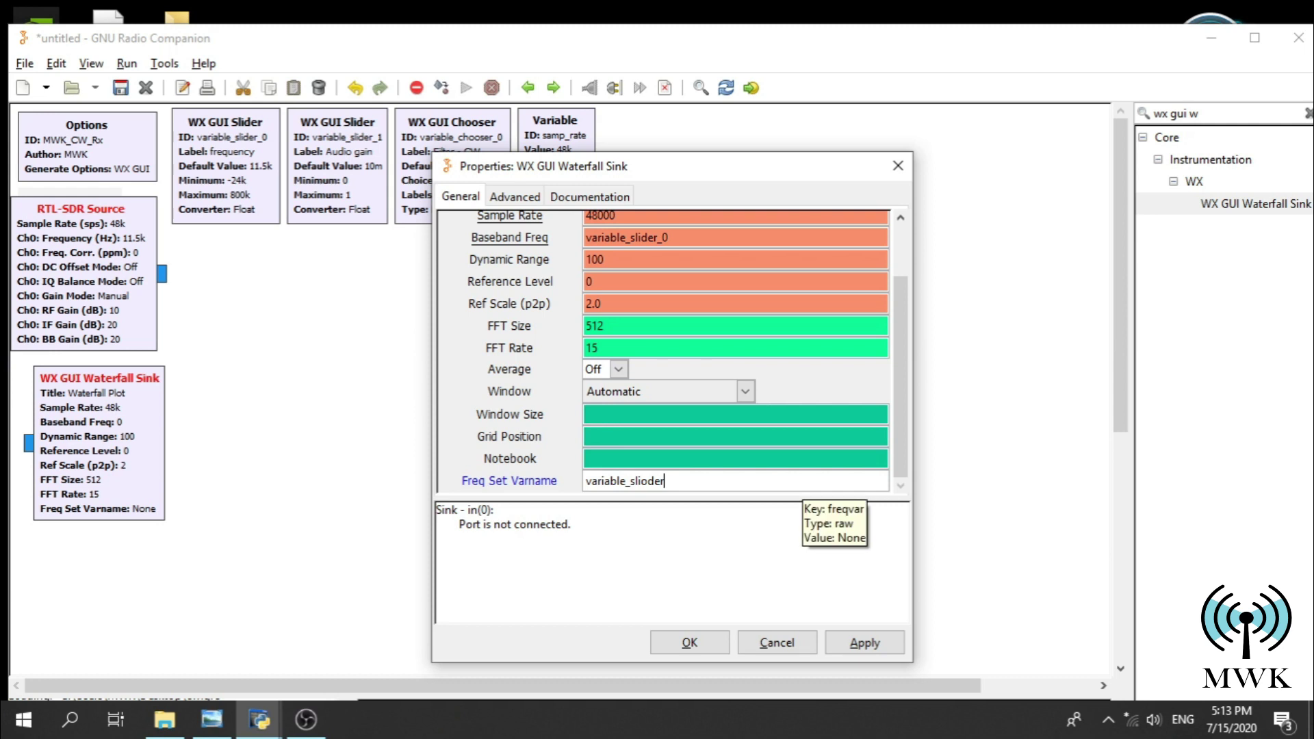
{"action": "key", "text": "Left"}
{"action": "key", "text": "Left"}
{"action": "key", "text": "Left"}
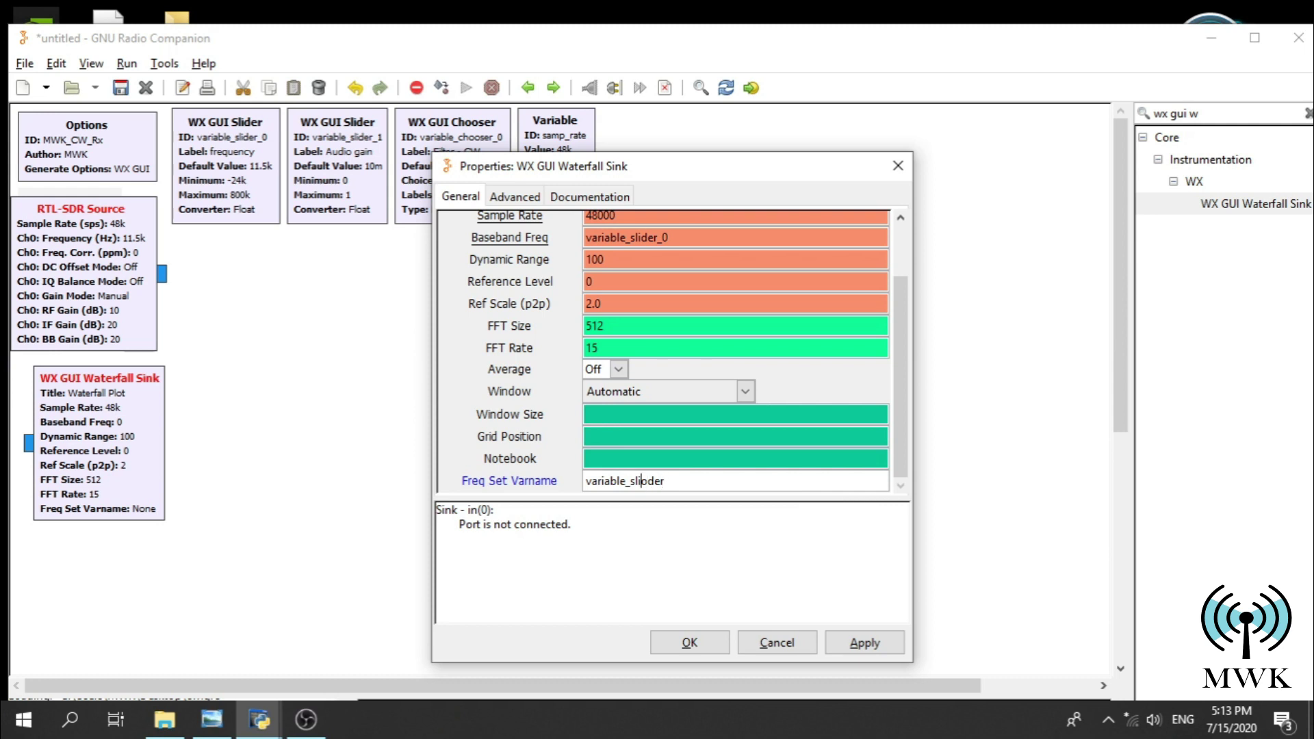
{"action": "key", "text": "BackSpace"}
{"action": "key", "text": "Right"}
{"action": "type", "text": "_0"}
{"action": "left_click", "coordinate": [702, 647]}
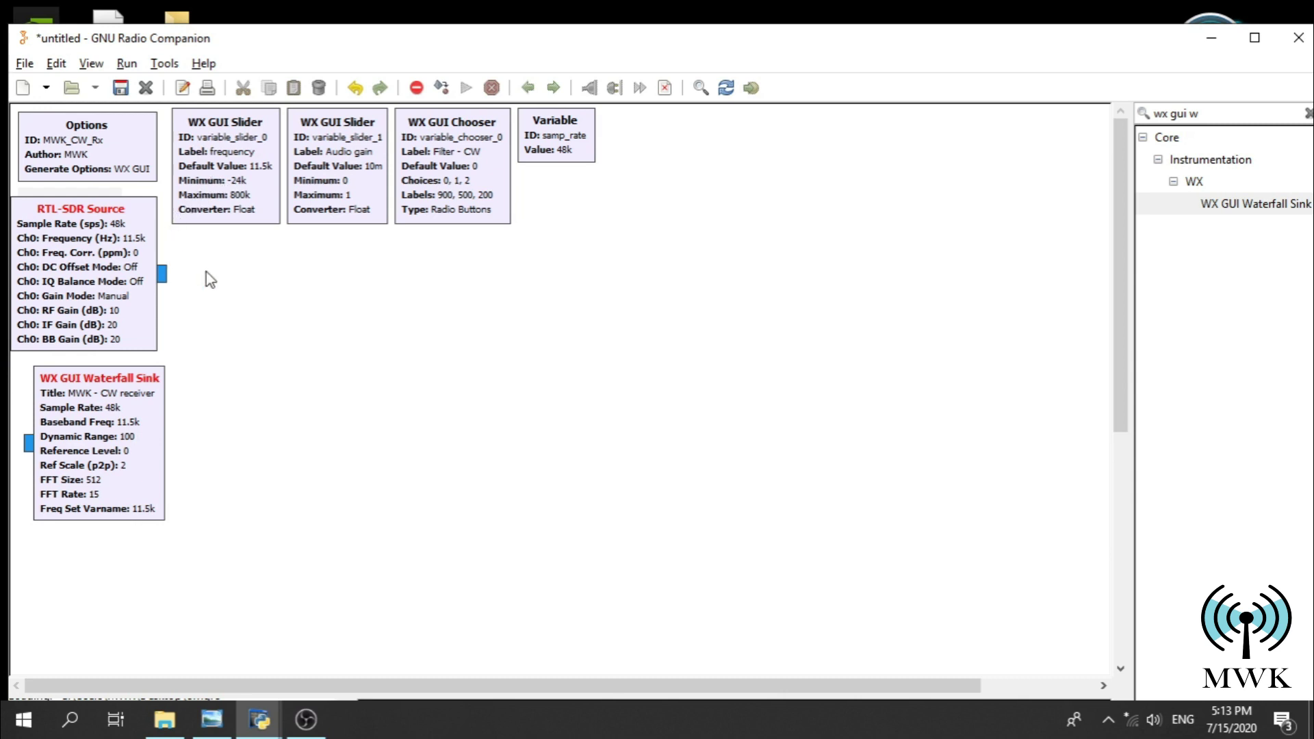
- Connect the RTL-SDR Source's output to the waterfall sink's input and shift the sink slightly to the right
{"action": "left_click", "coordinate": [165, 275]}
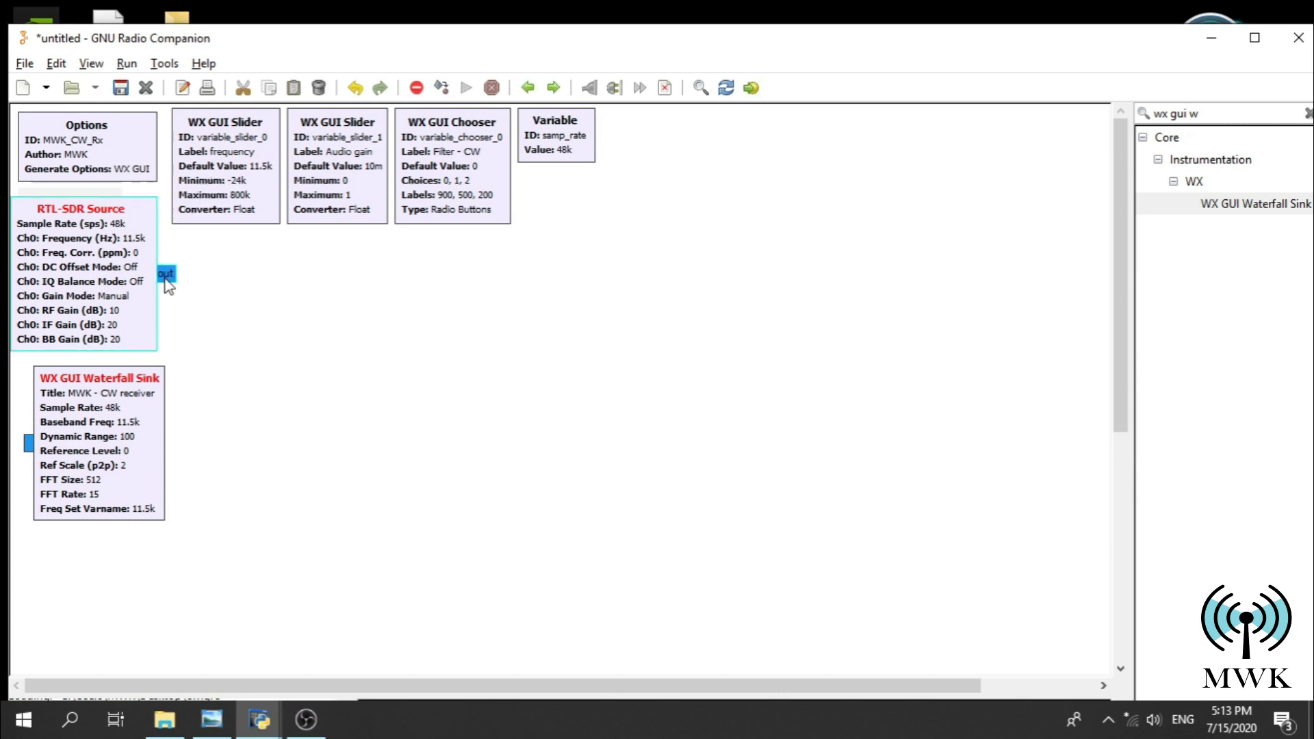
{"action": "left_click", "coordinate": [28, 443]}
{"action": "left_click_drag", "start_coordinate": [105, 446], "coordinate": [128, 453]}
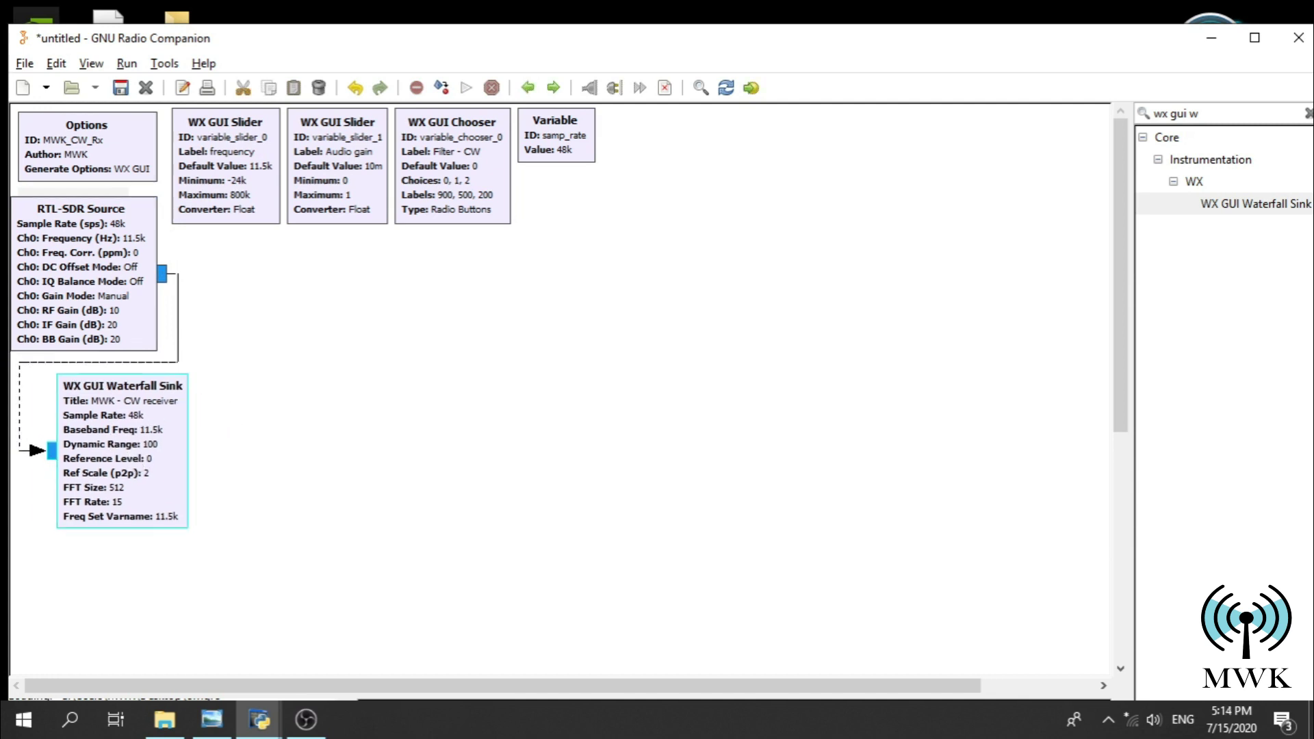
- Widen the block library, find the Frequency Xlating FIR Filter and place it beside the RTL-SDR Source
{"action": "key", "text": "alt+Tab"}
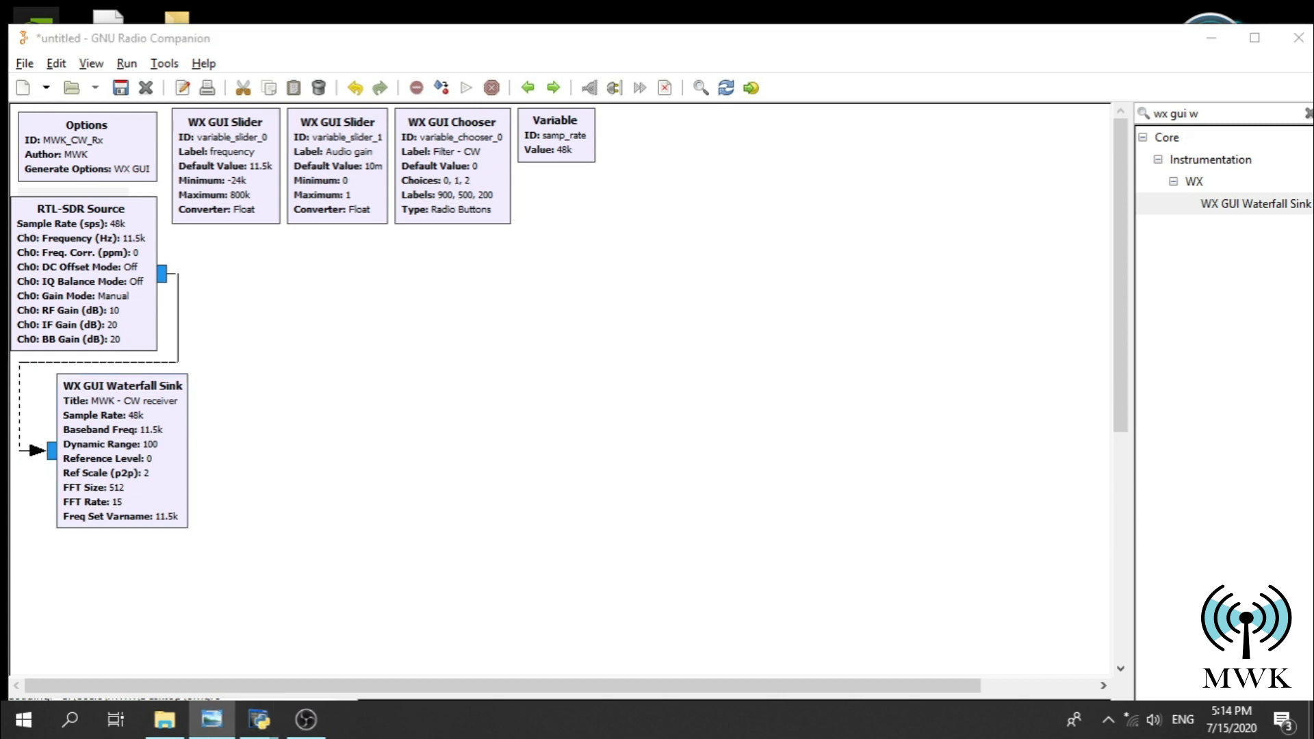
{"action": "left_click_drag", "start_coordinate": [1130, 182], "coordinate": [1082, 179]}
{"action": "double_click", "coordinate": [1175, 116]}
{"action": "triple_click", "coordinate": [1175, 117]}
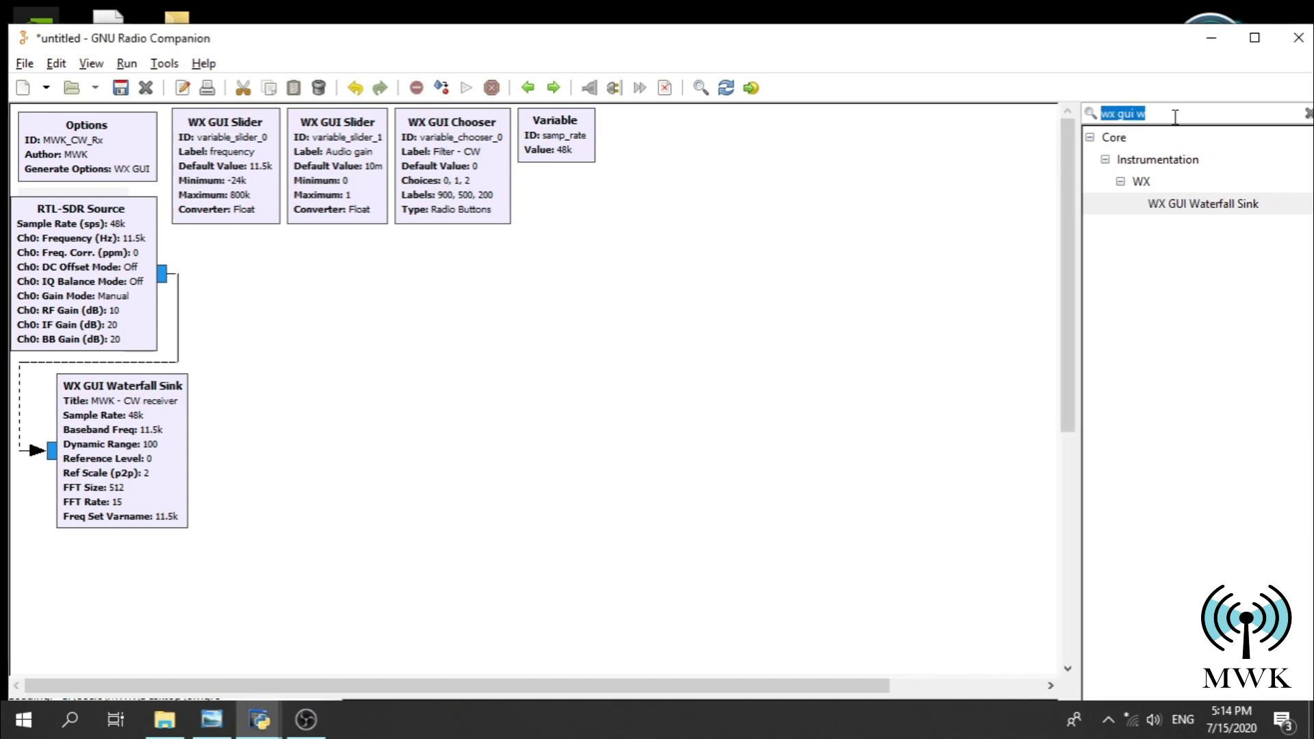
{"action": "type", "text": "freq"}
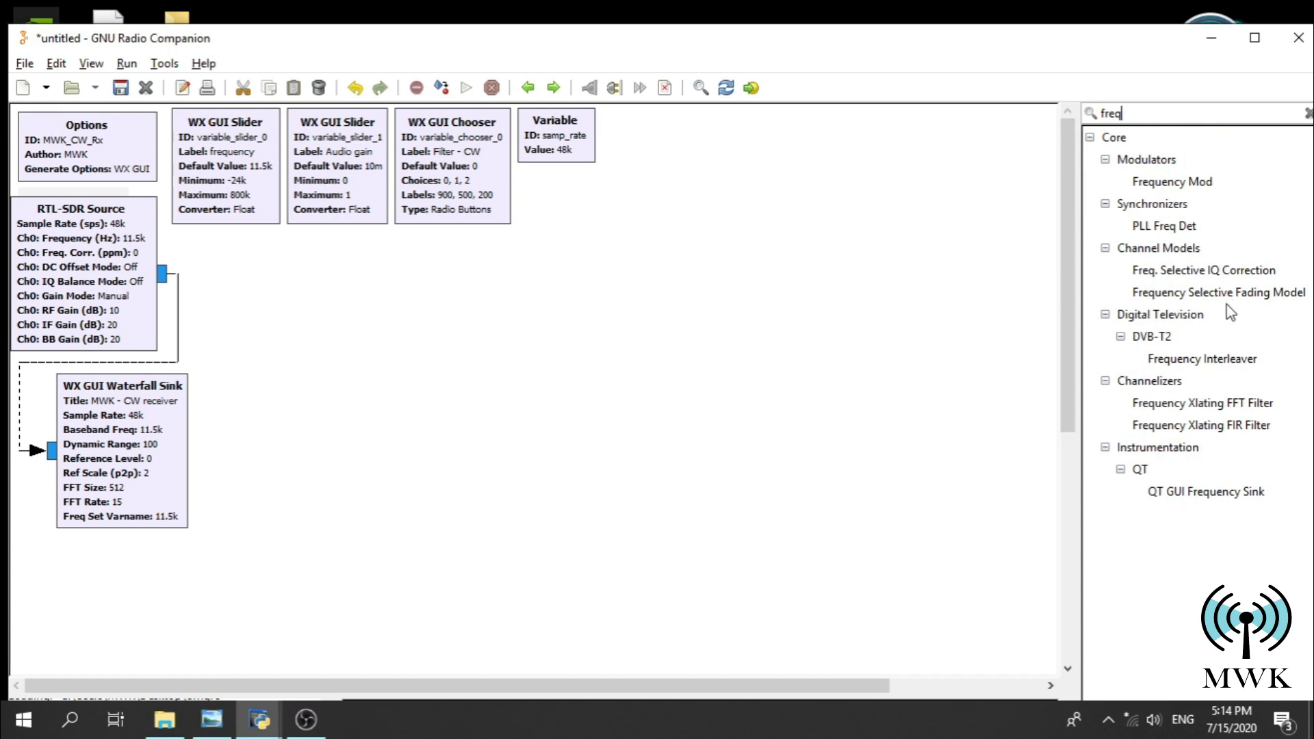
{"action": "double_click", "coordinate": [1232, 425]}
{"action": "left_click_drag", "start_coordinate": [779, 428], "coordinate": [293, 273]}
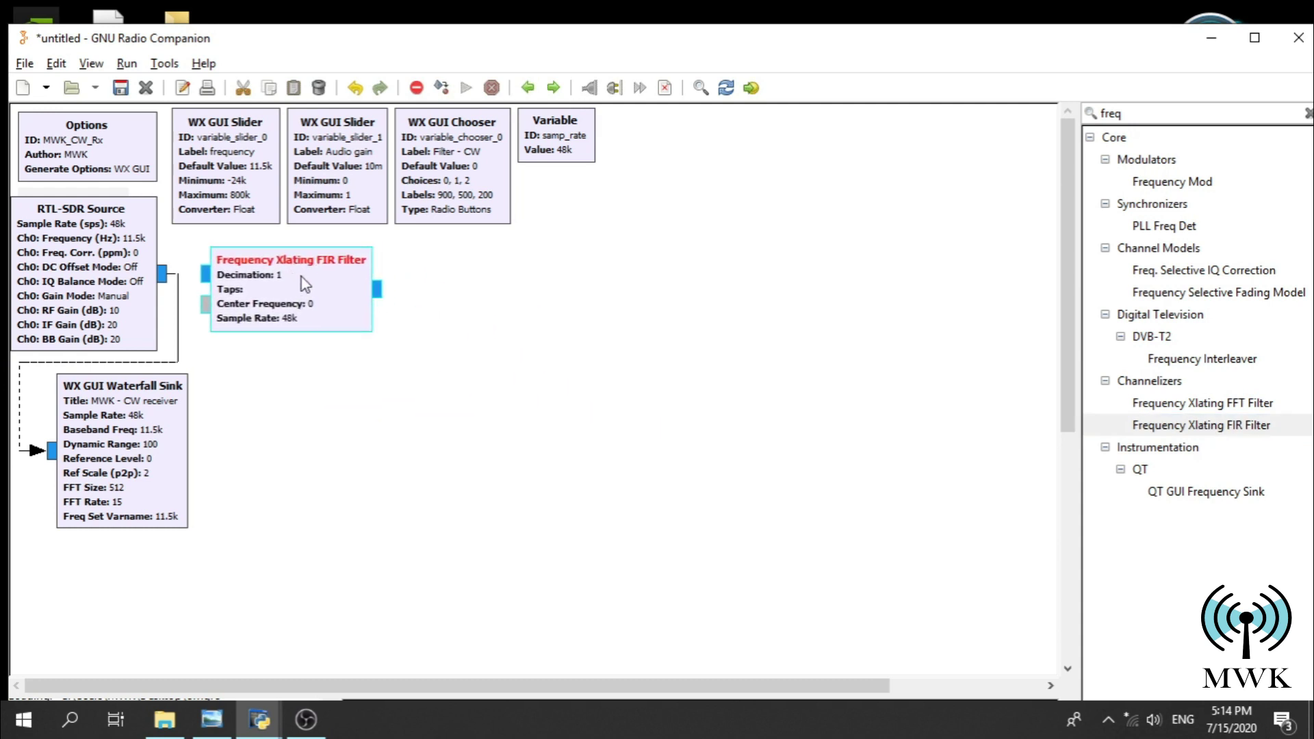
- Set the Frequency Xlating FIR Filter's taps to firdes.low_pass(1,48000,500,50)
{"action": "double_click", "coordinate": [302, 277]}
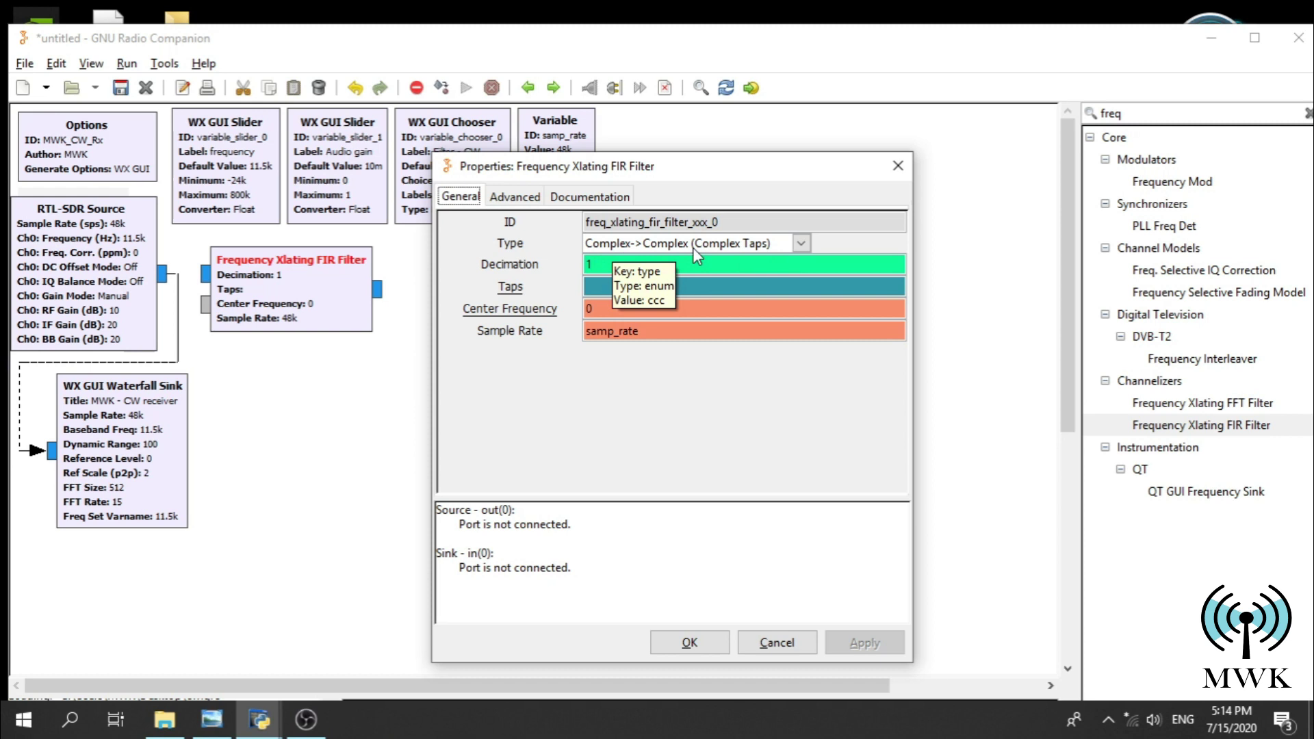
{"action": "left_click", "coordinate": [599, 287]}
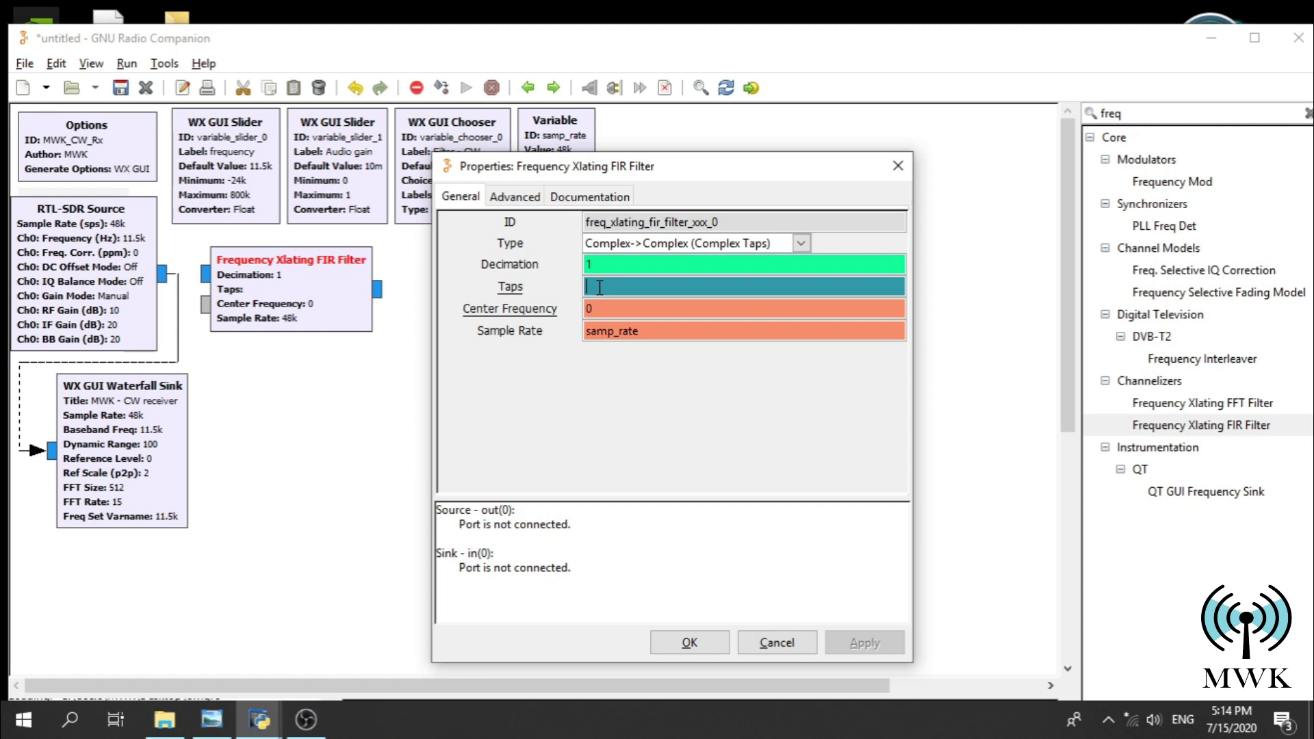
{"action": "type", "text": "fir"}
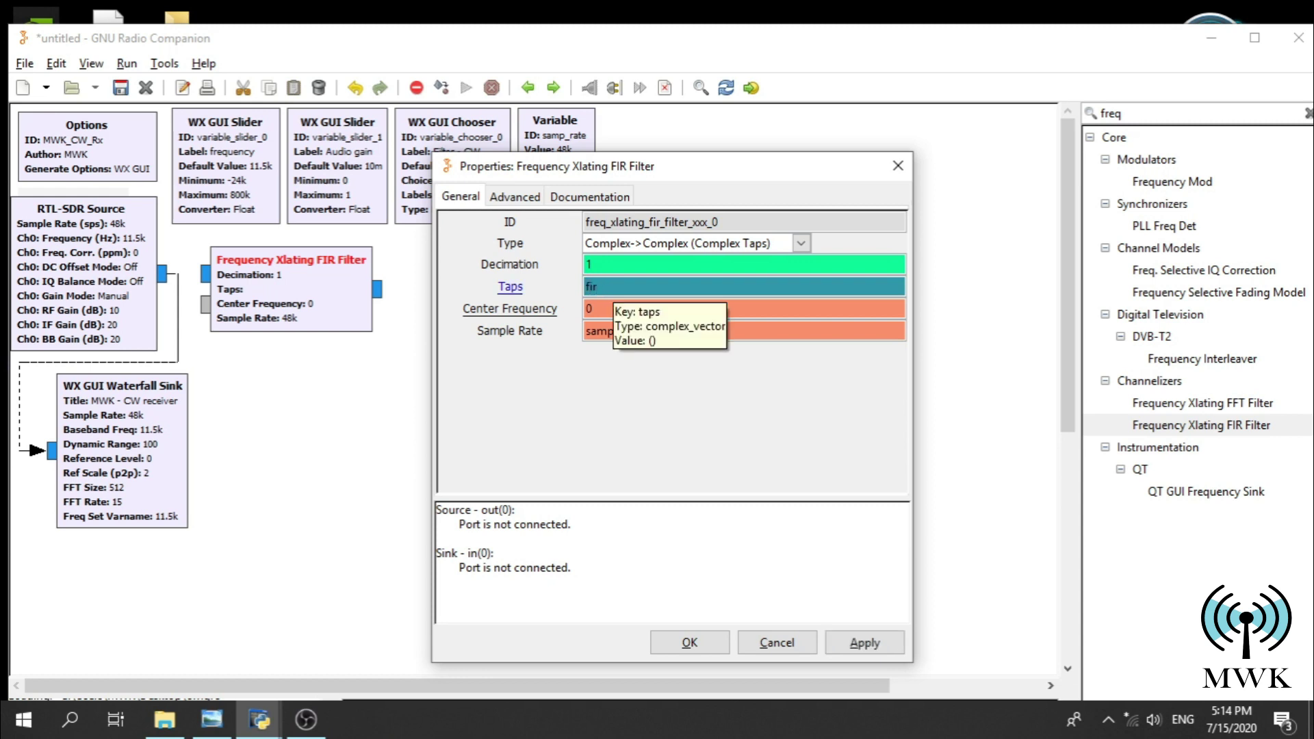
{"action": "type", "text": "des.low_"}
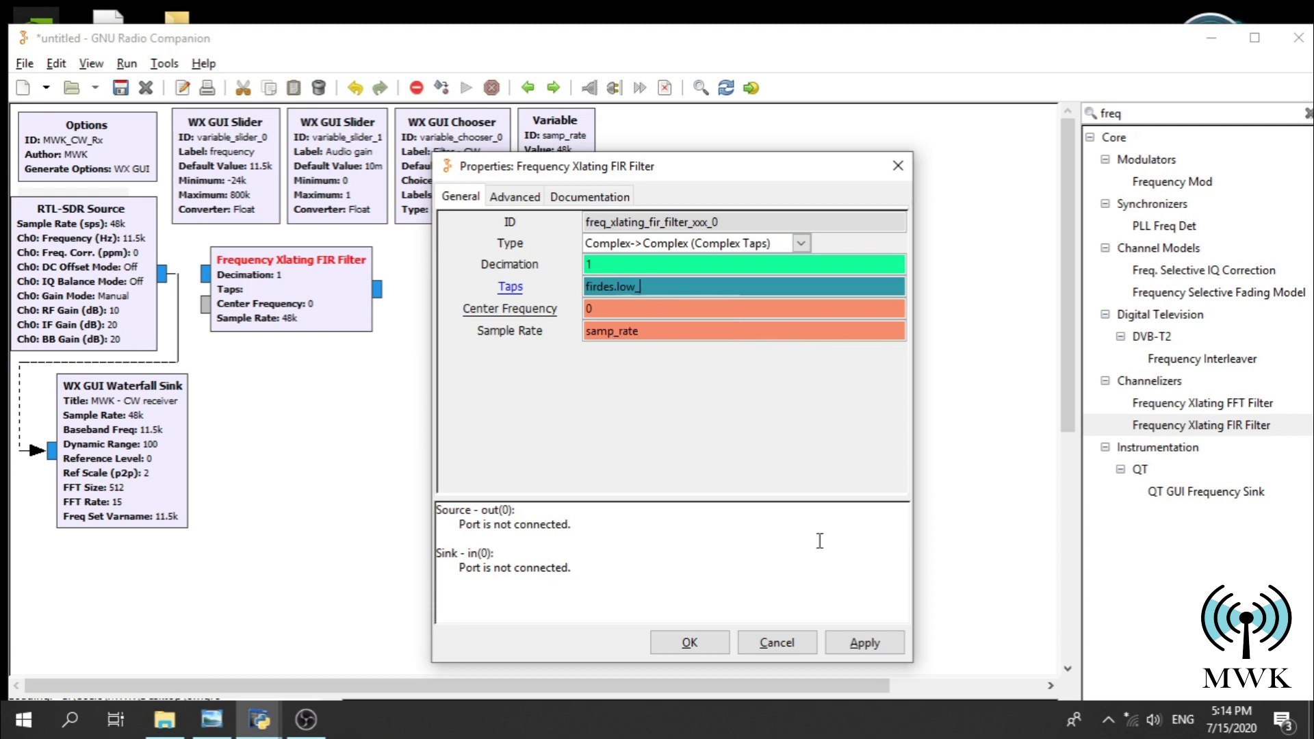
{"action": "type", "text": "pass(1,48000,50"}
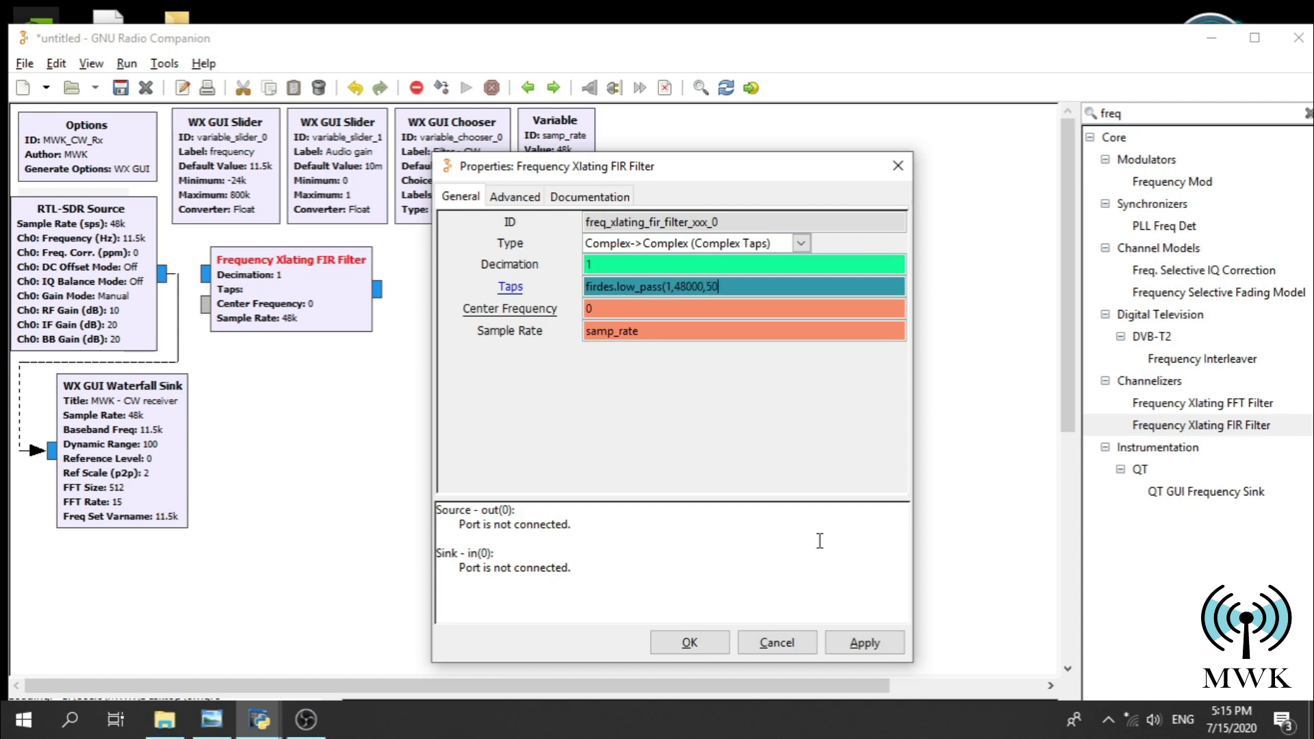
{"action": "type", "text": "0,500"}
{"action": "left_click_drag", "start_coordinate": [766, 286], "coordinate": [603, 272]}
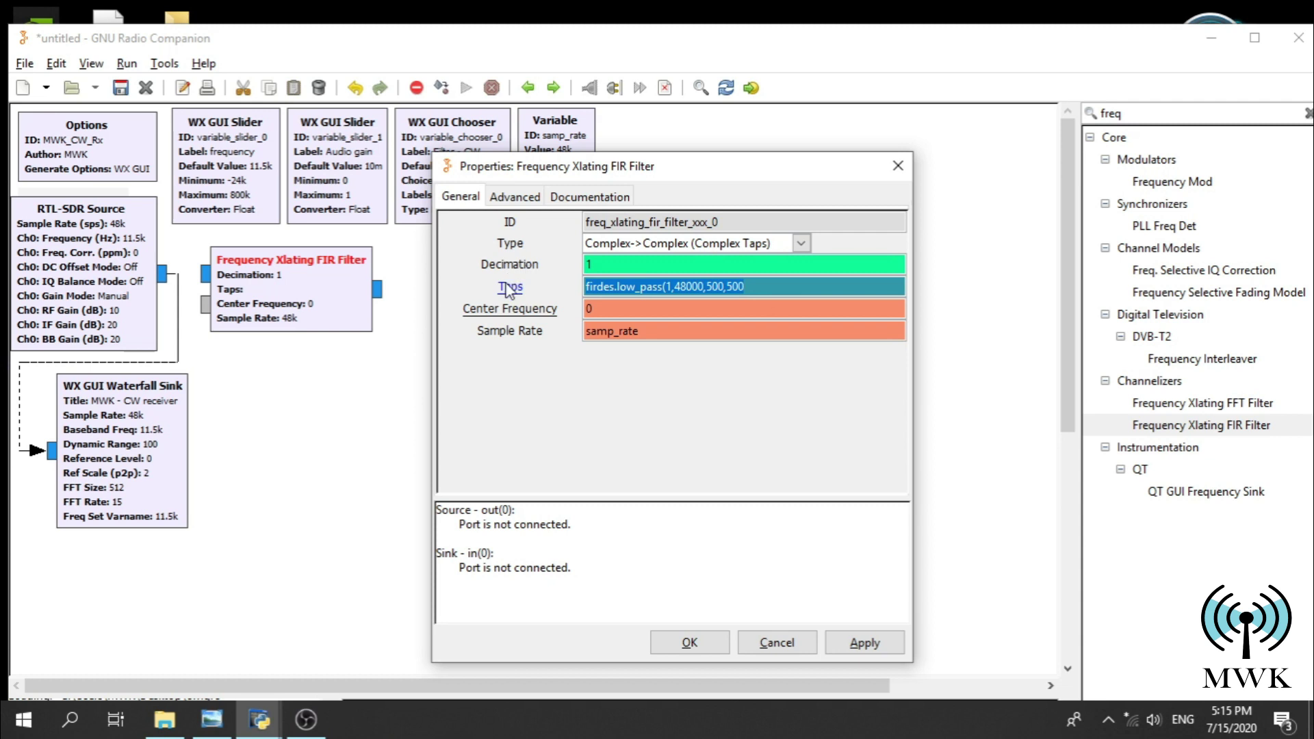
{"action": "left_click", "coordinate": [590, 307]}
{"action": "type", "text": "0"}
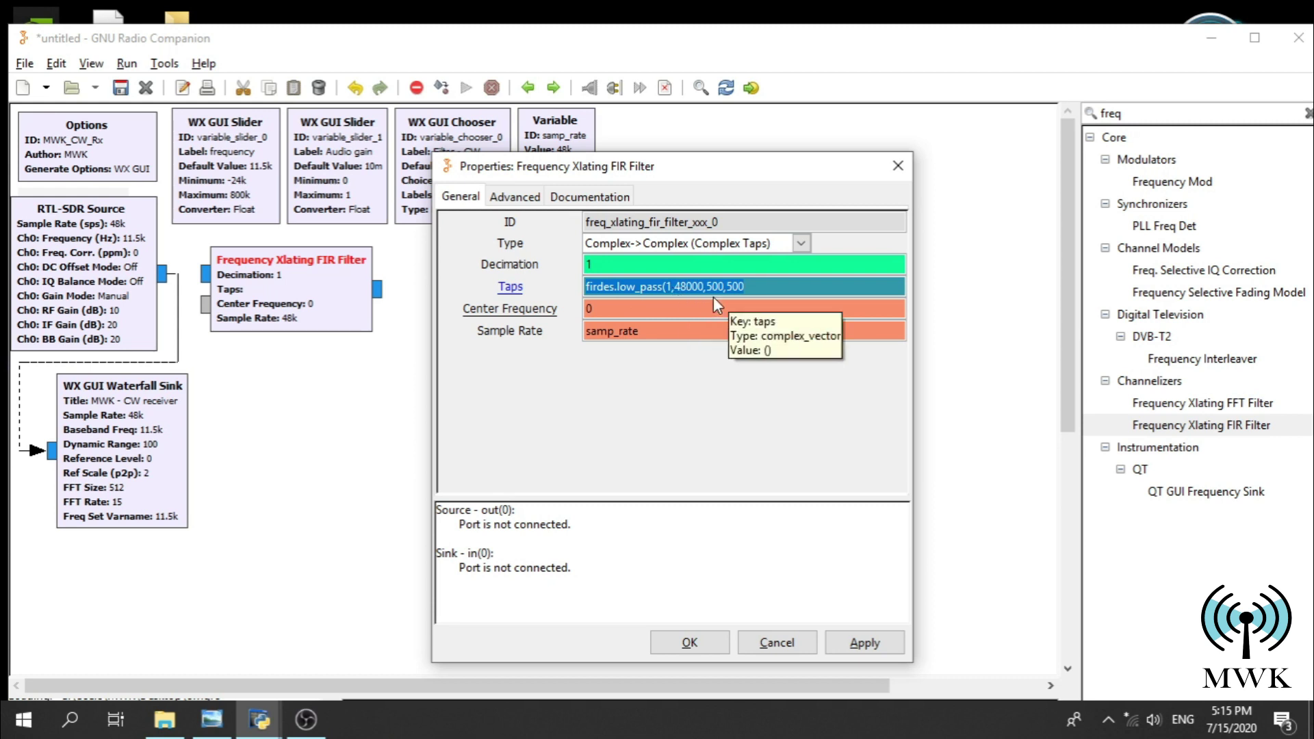
{"action": "left_click", "coordinate": [756, 288]}
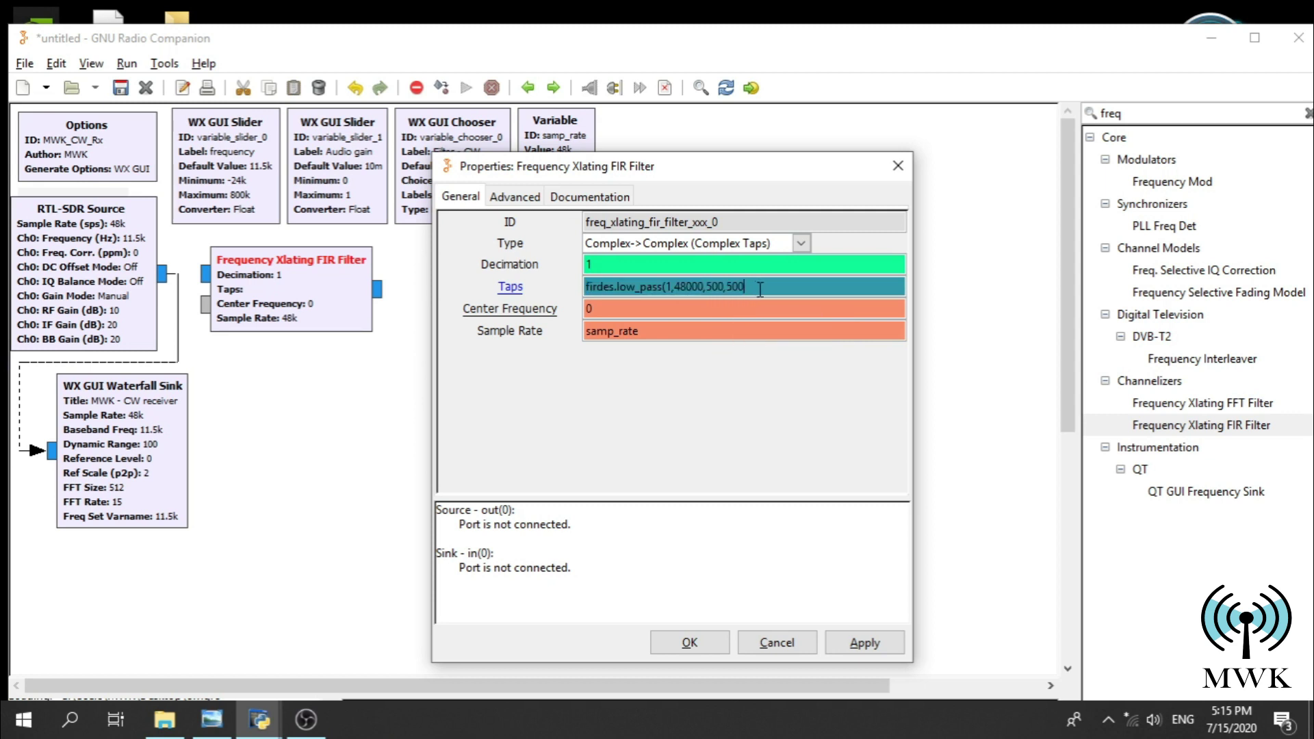
{"action": "type", "text": ",50)"}
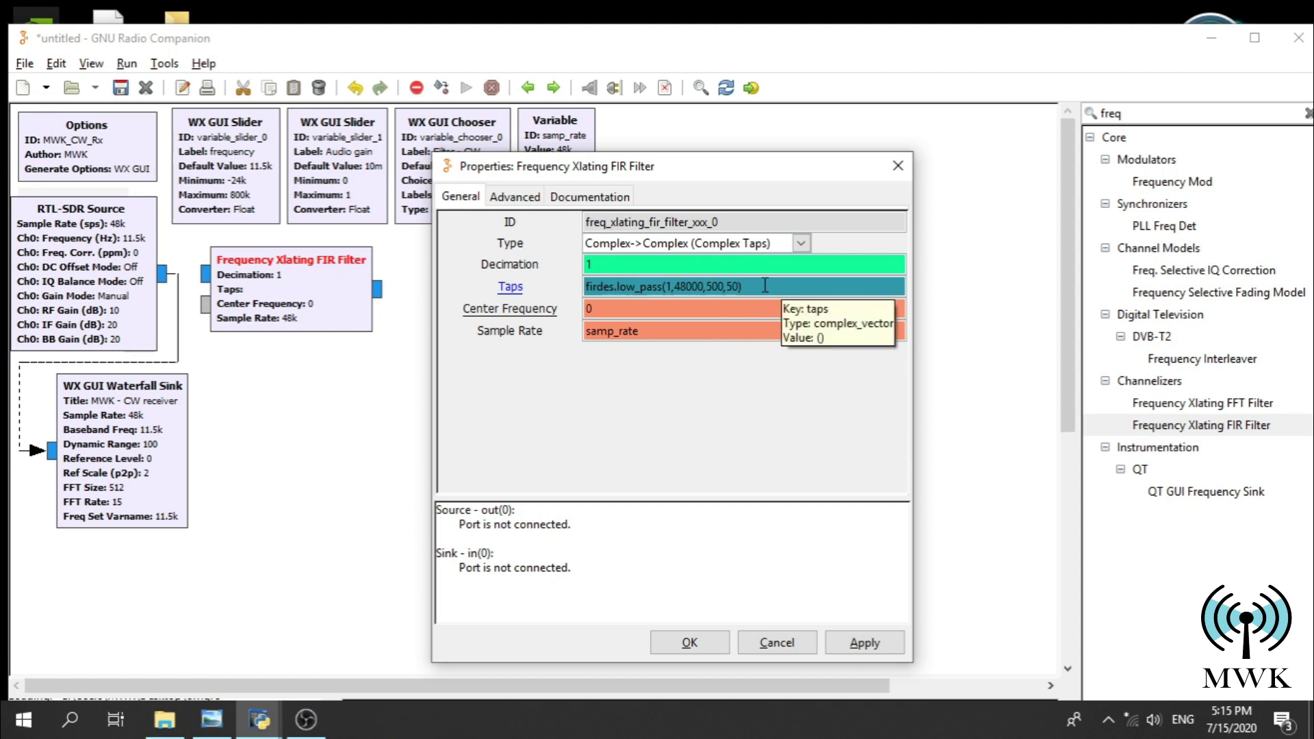
{"action": "left_click_drag", "start_coordinate": [772, 294], "coordinate": [554, 277]}
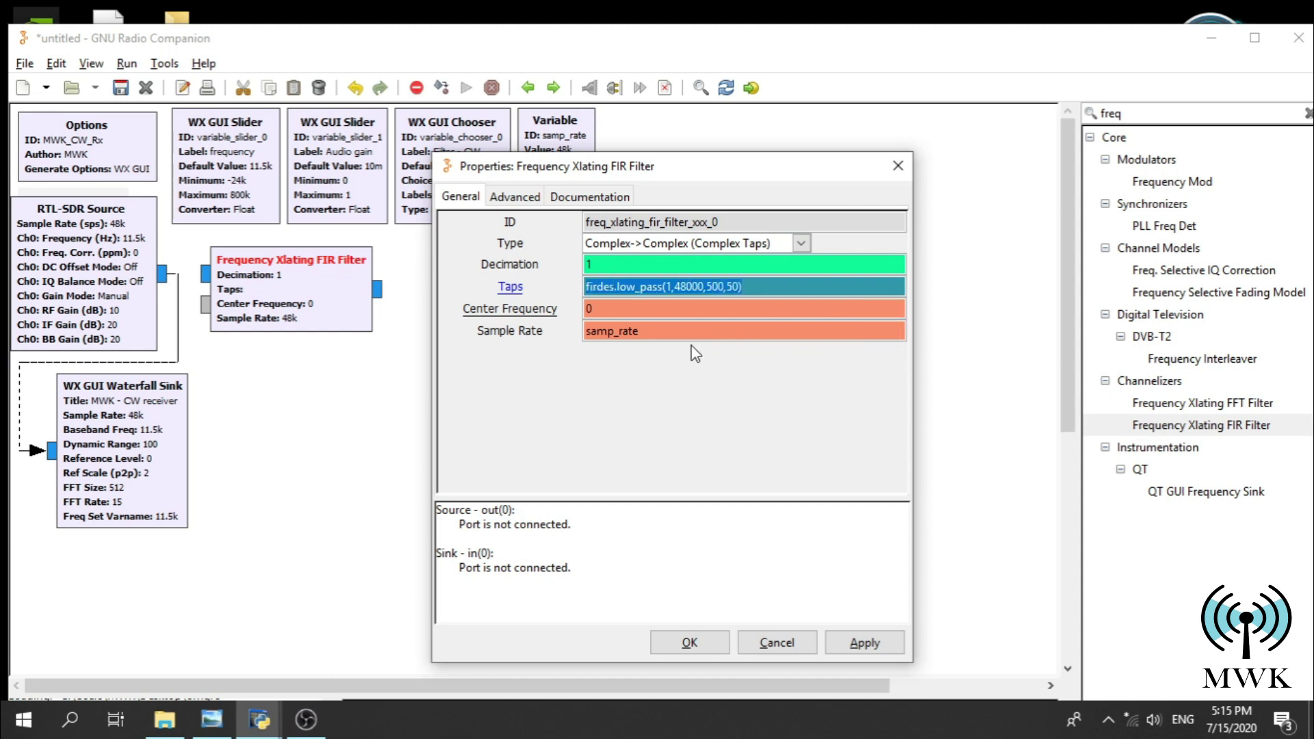
{"action": "left_click", "coordinate": [748, 288]}
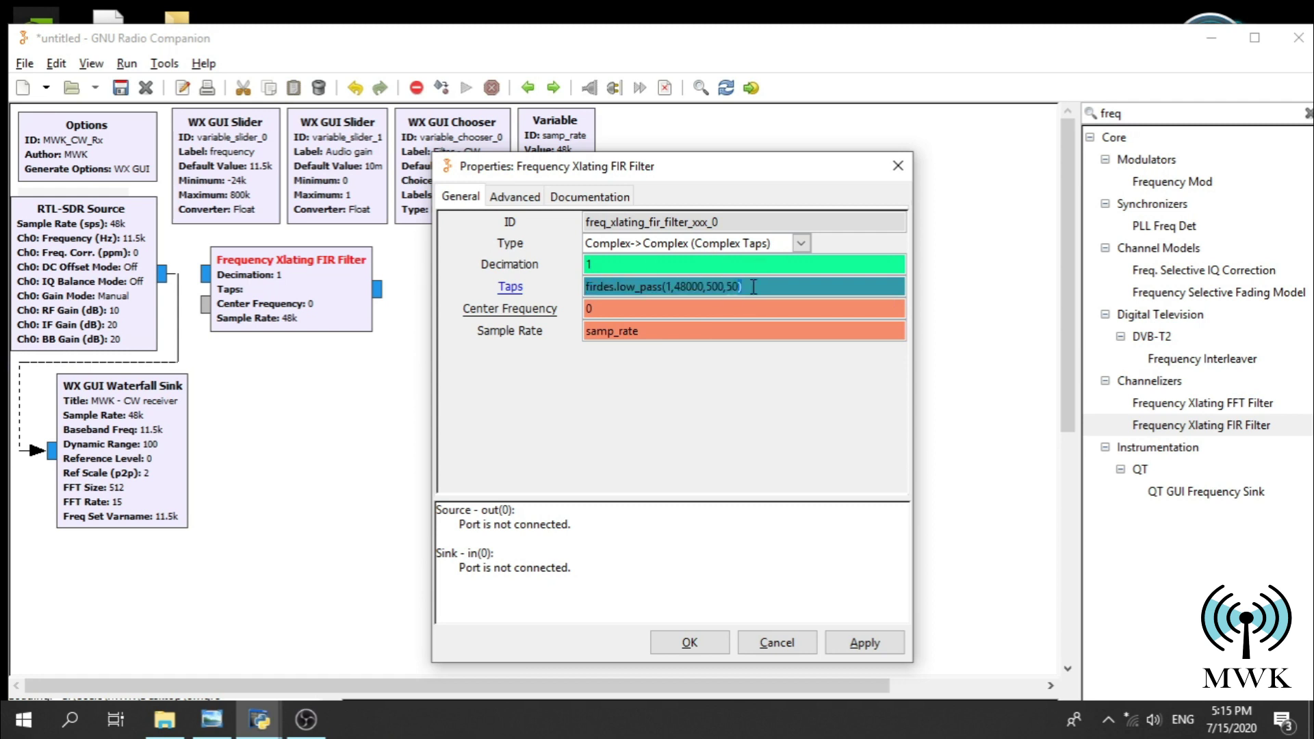
{"action": "left_click_drag", "start_coordinate": [753, 286], "coordinate": [556, 258]}
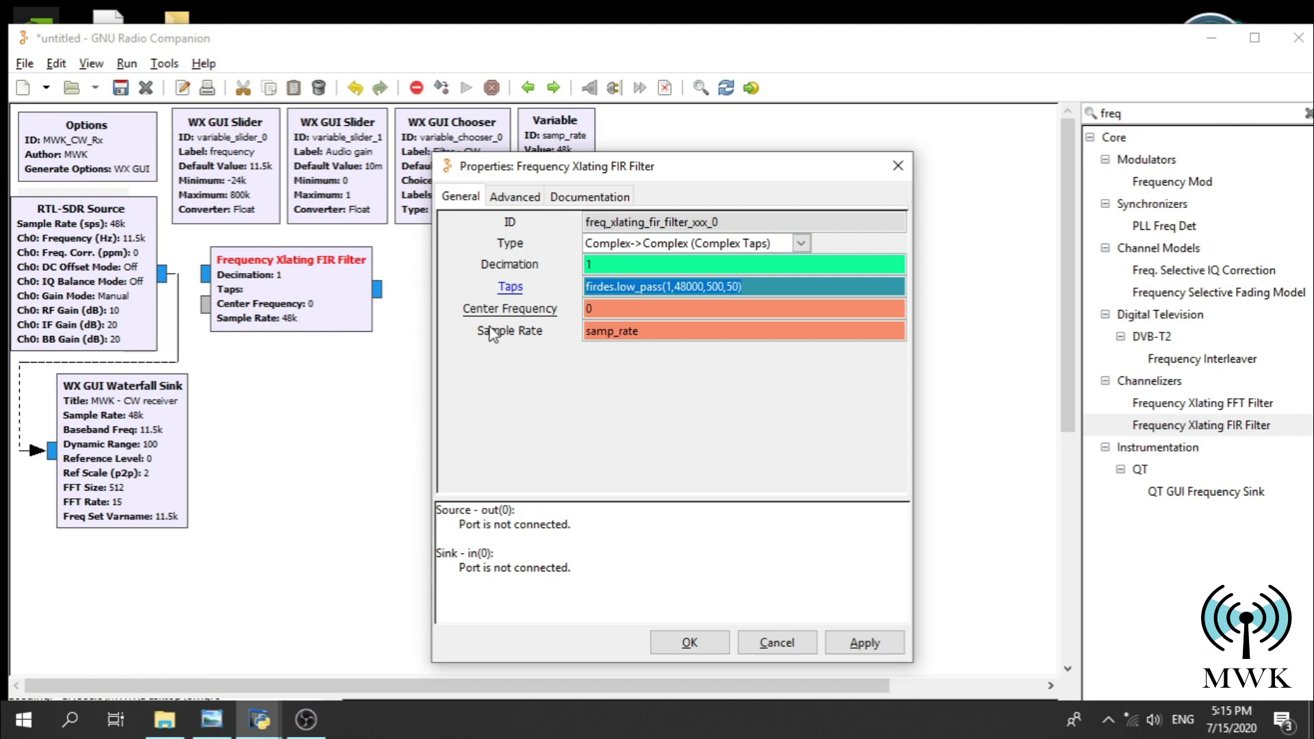
- Set the FIR filter's center frequency to variable_slider_0 and its sample rate to 48000, and accept the properties
{"action": "double_click", "coordinate": [646, 310]}
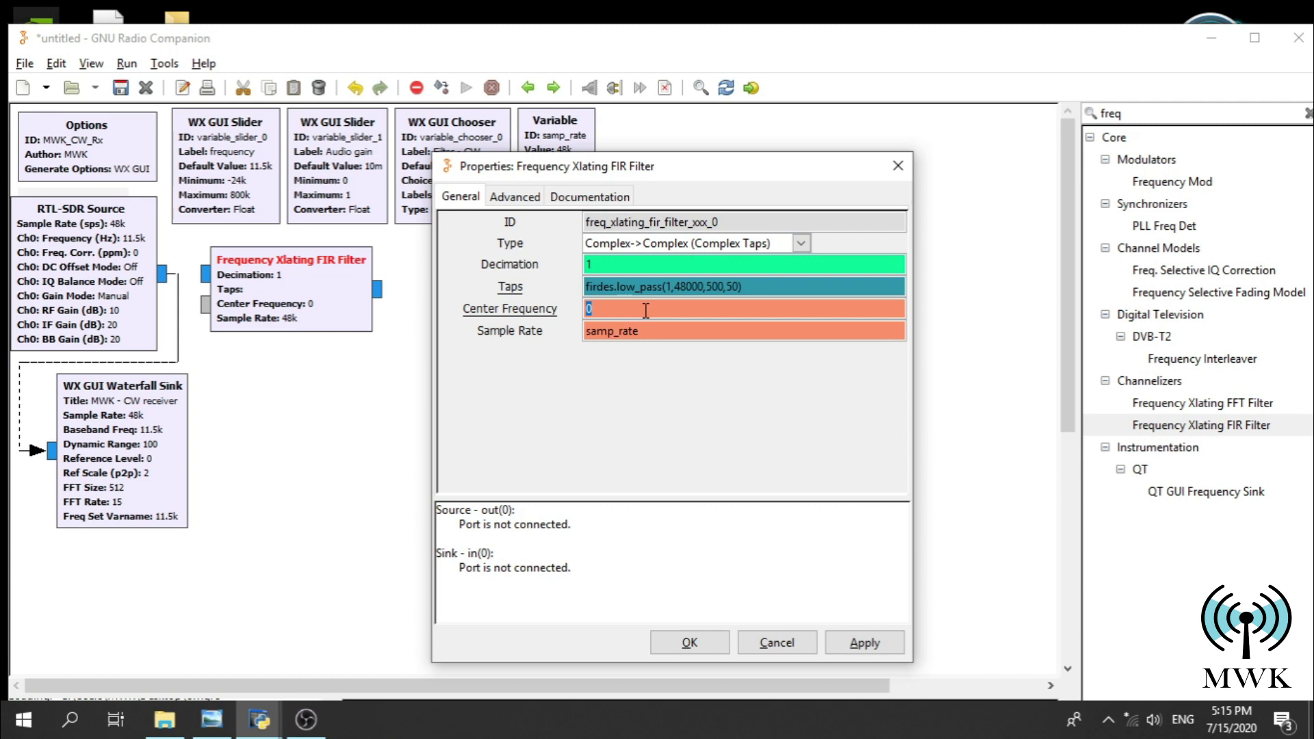
{"action": "type", "text": "variable_slider"}
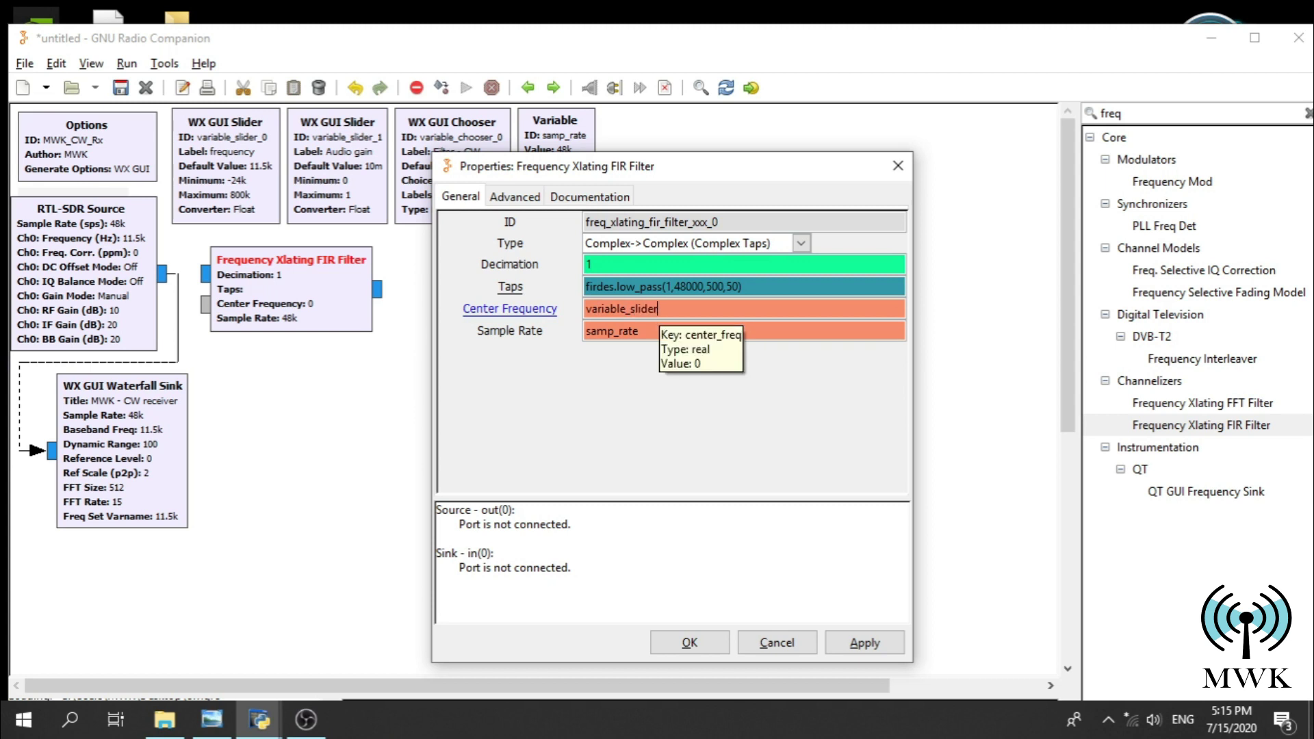
{"action": "type", "text": "_0"}
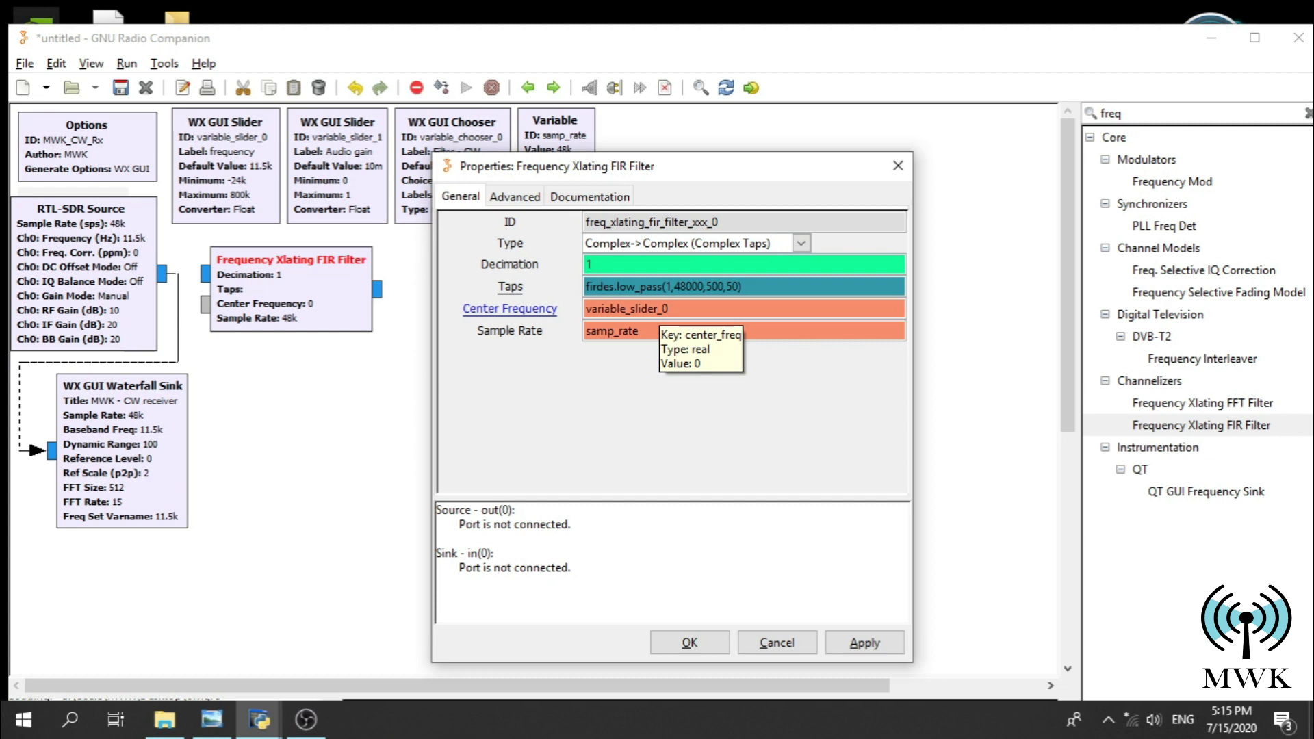
{"action": "double_click", "coordinate": [652, 334]}
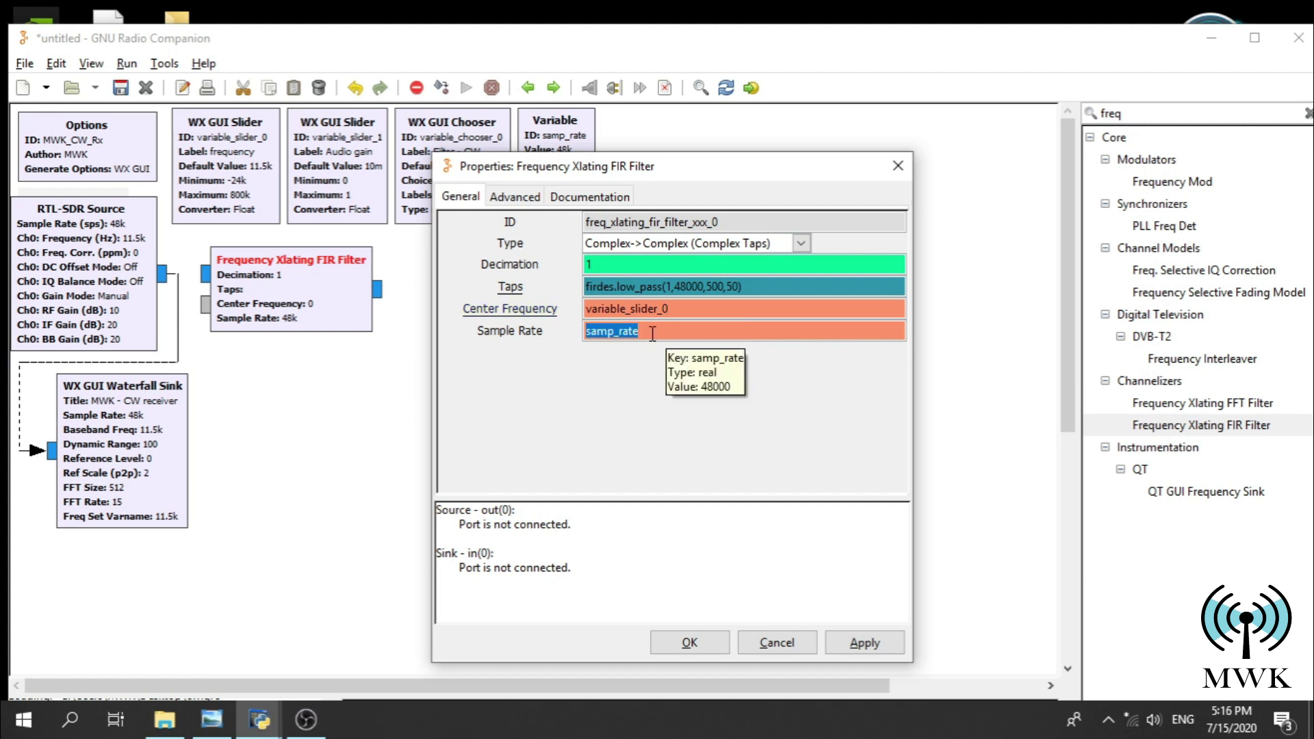
{"action": "type", "text": "48000"}
{"action": "left_click", "coordinate": [689, 642]}
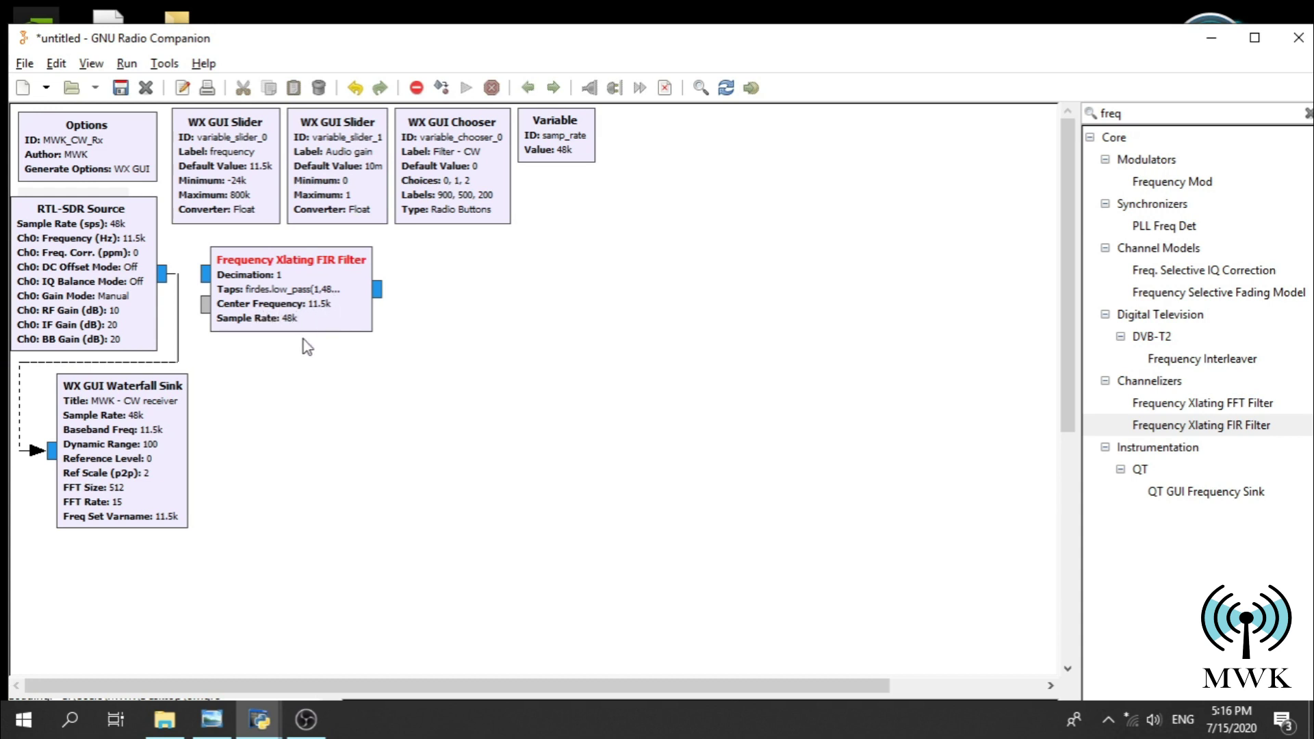
- Connect the RTL-SDR Source's output to the signal input of the Frequency Xlating FIR Filter
{"action": "left_click", "coordinate": [204, 275]}
{"action": "mouse_move", "coordinate": [291, 297]}
{"action": "left_mouse_down"}
{"action": "mouse_move", "coordinate": [306, 296]}
{"action": "mouse_move", "coordinate": [291, 297]}
{"action": "left_mouse_up"}
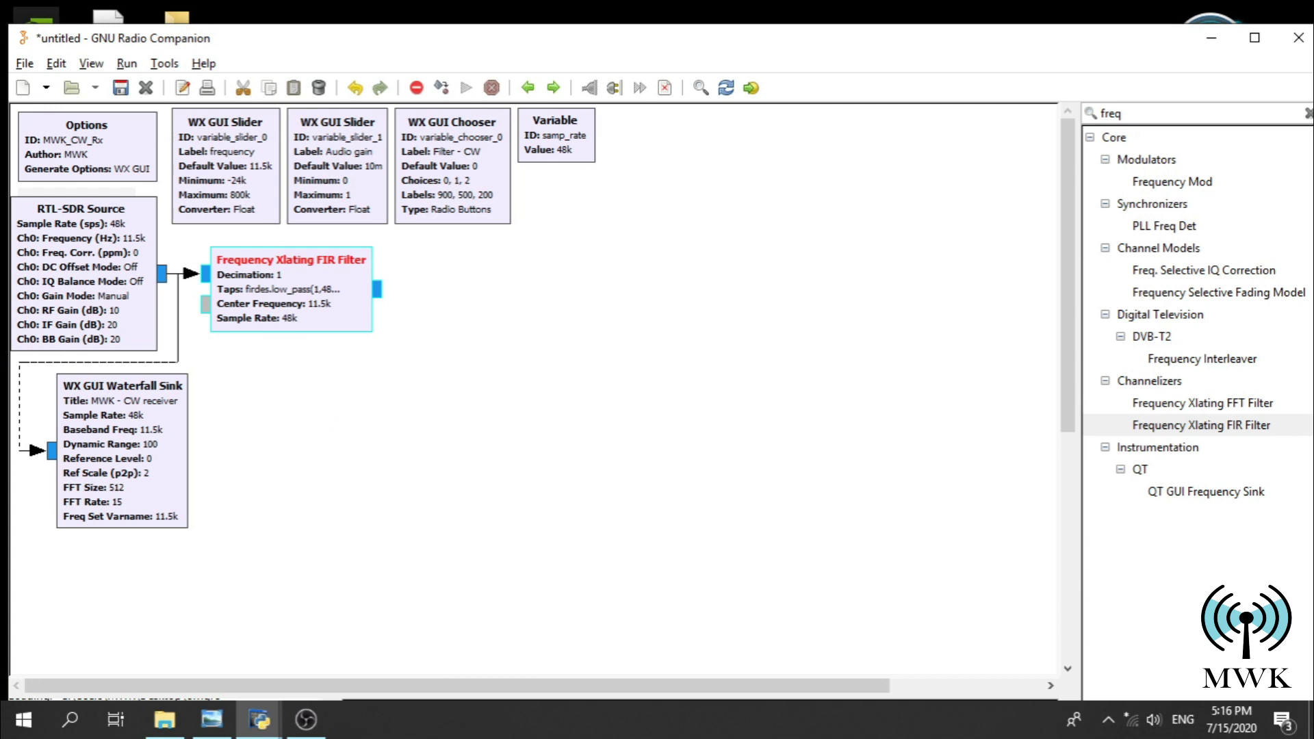
{"action": "key", "text": "alt+Tab"}
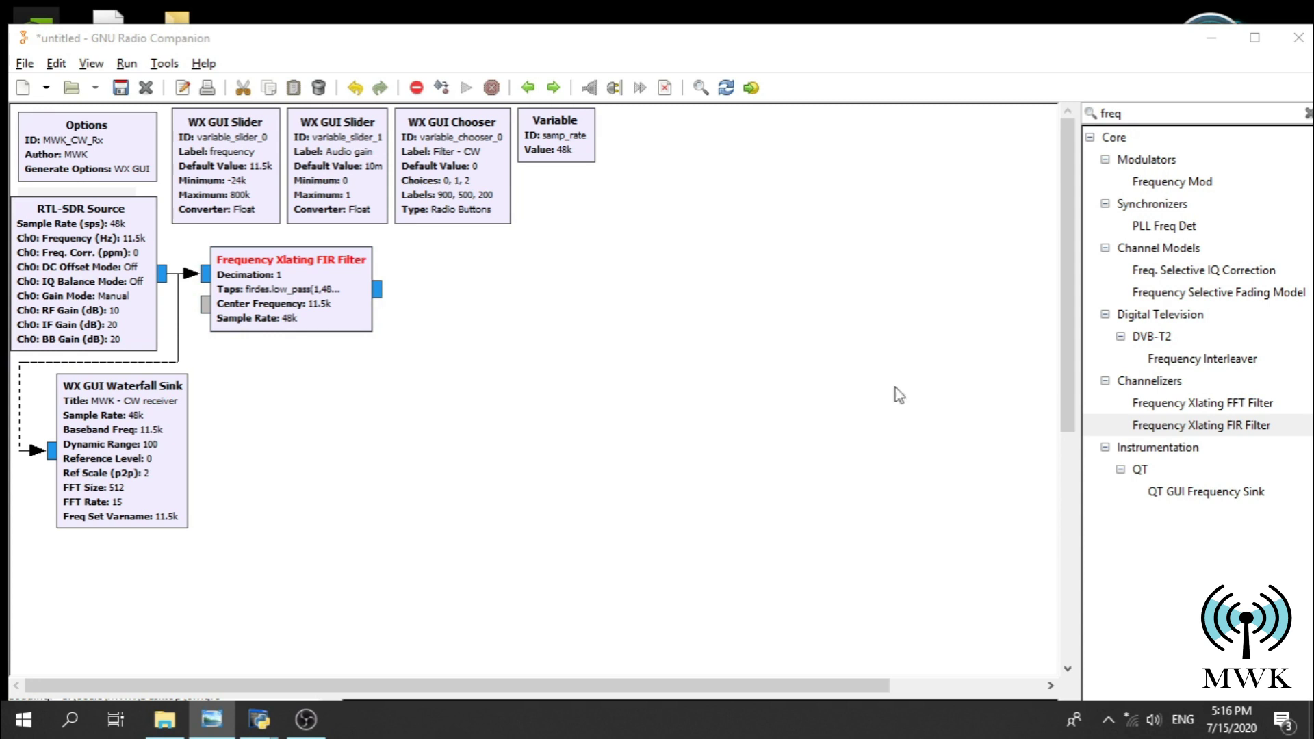
- Search the block library for "comple" and place a Complex To Float block below the Frequency Xlating FIR Filter
{"action": "left_click", "coordinate": [1161, 119]}
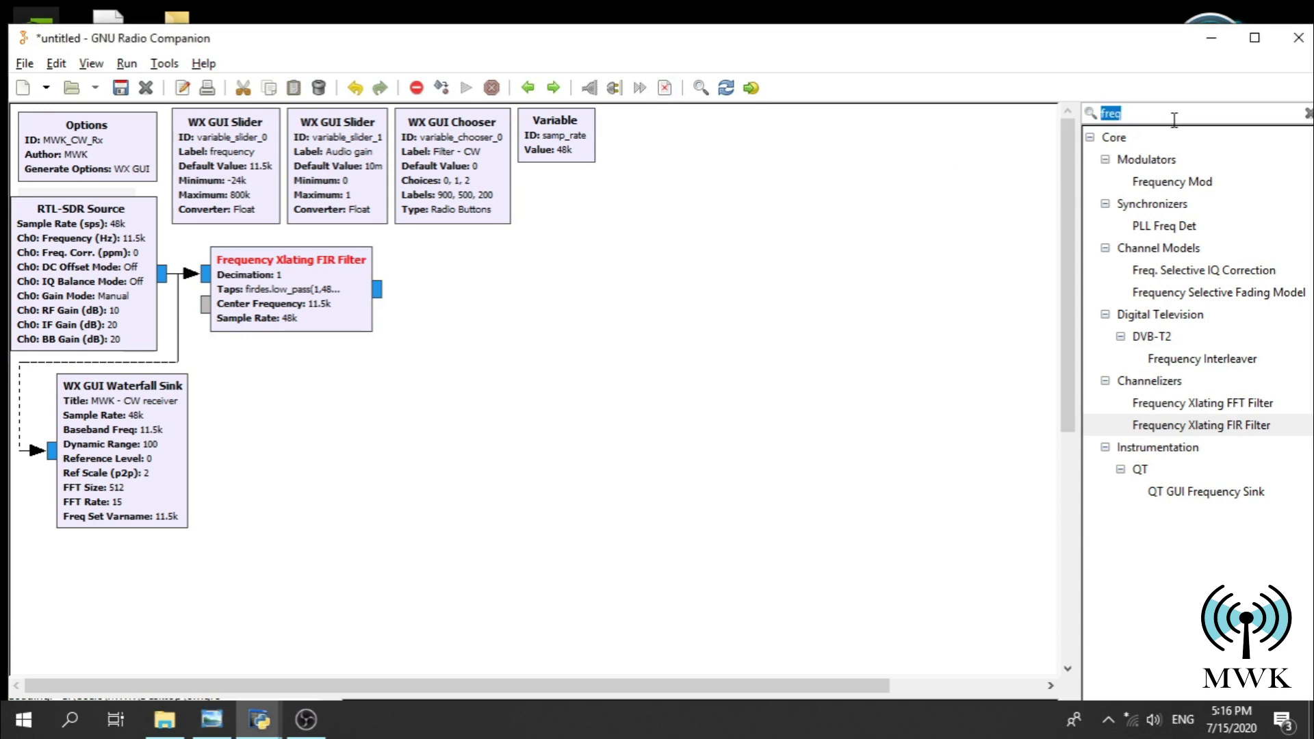
{"action": "type", "text": "comple"}
{"action": "left_click", "coordinate": [1223, 206]}
{"action": "left_click_drag", "start_coordinate": [1155, 231], "coordinate": [376, 439]}
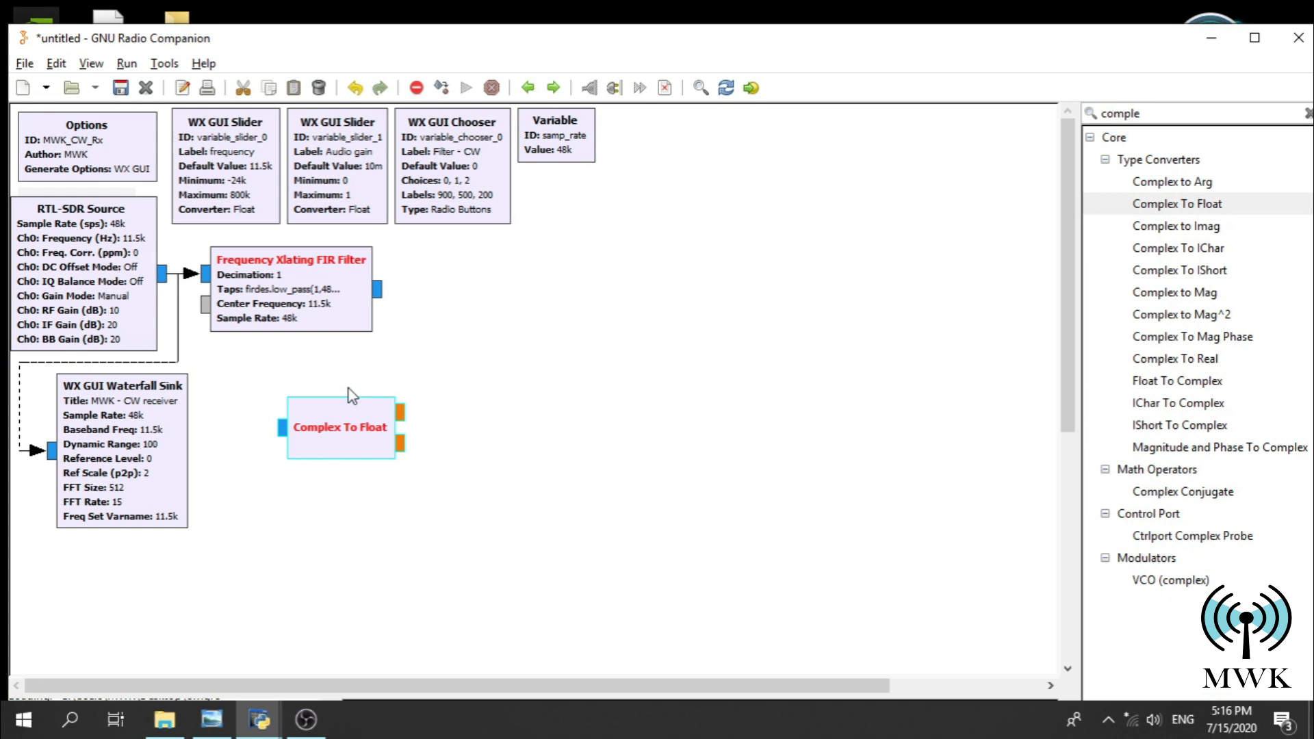
{"action": "left_click_drag", "start_coordinate": [348, 388], "coordinate": [320, 388]}
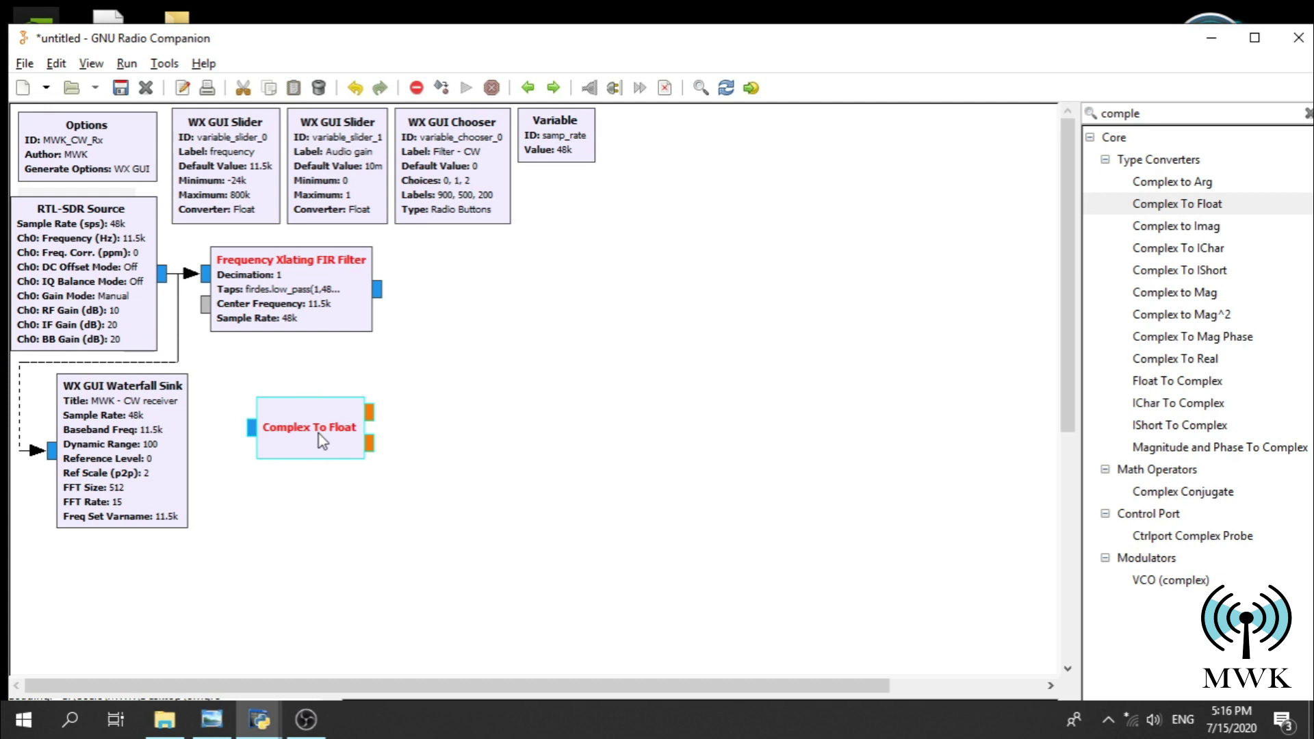
{"action": "left_click_drag", "start_coordinate": [319, 432], "coordinate": [317, 410]}
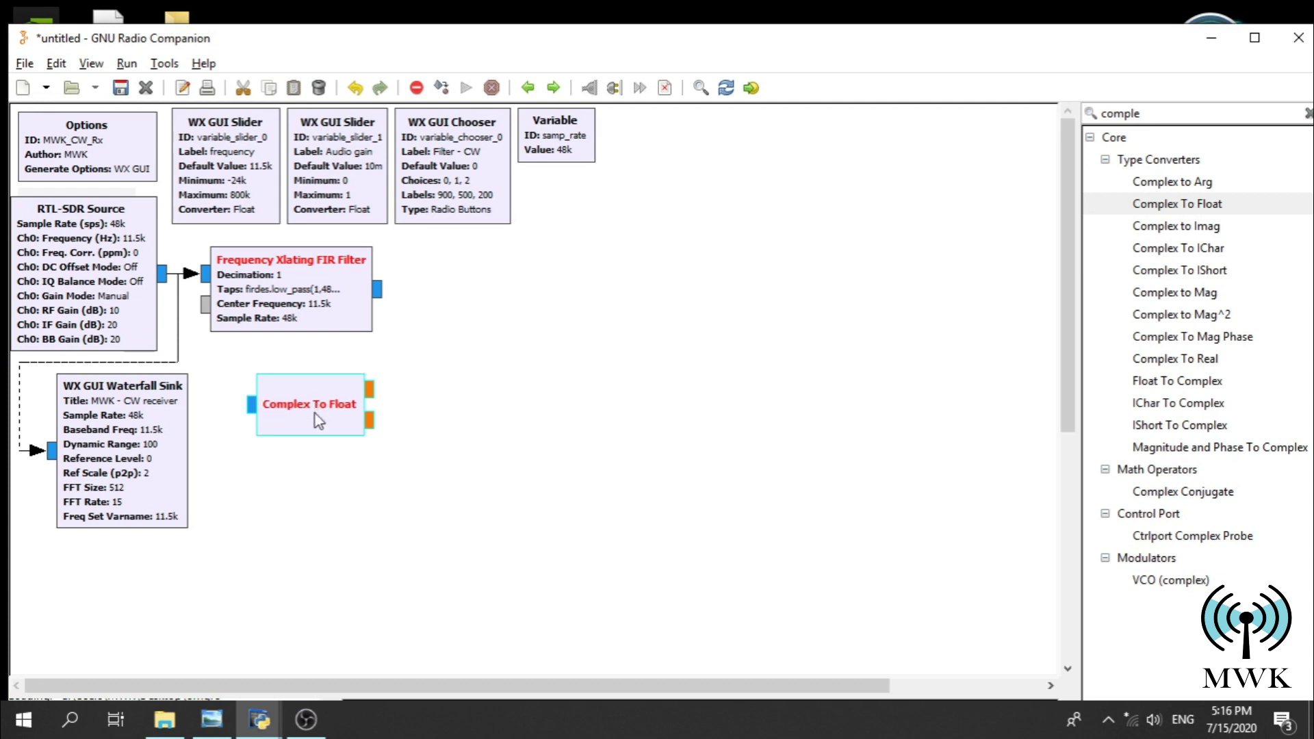
- Check the Complex To Float block's properties and close them without changes
{"action": "double_click", "coordinate": [315, 414]}
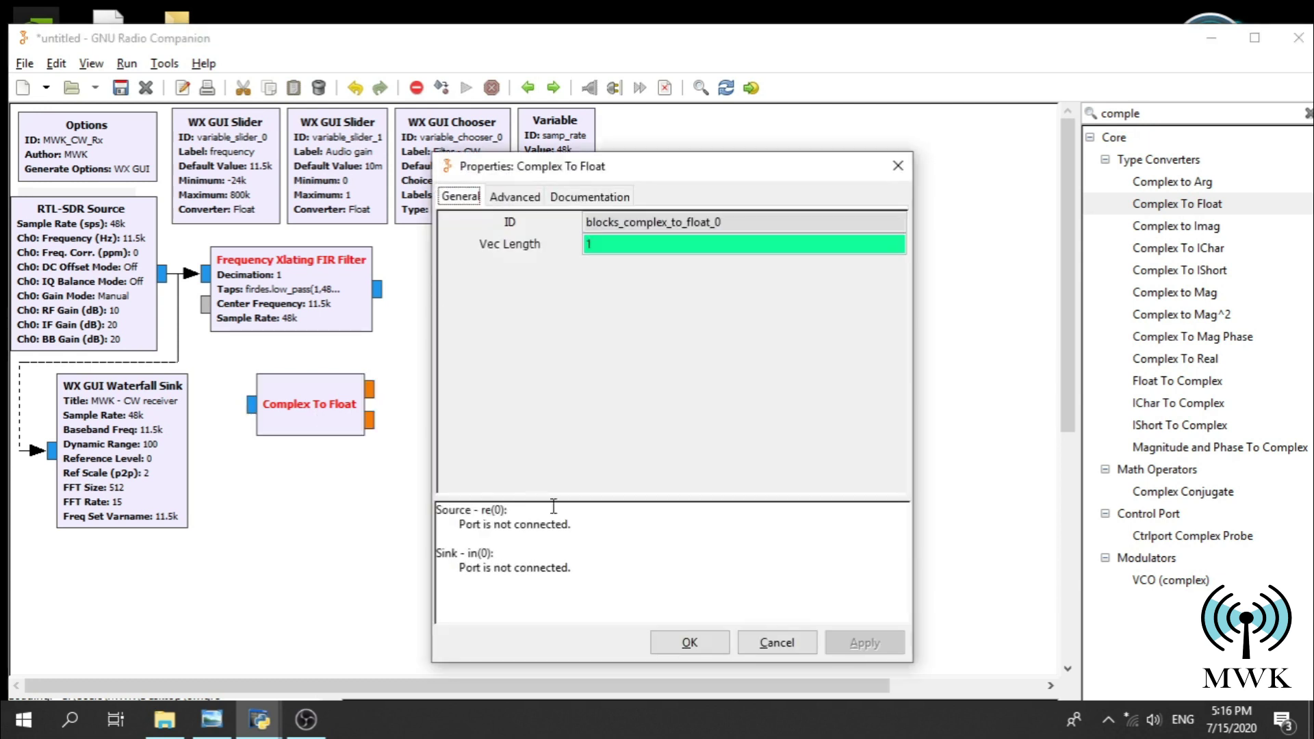
{"action": "left_click", "coordinate": [684, 642]}
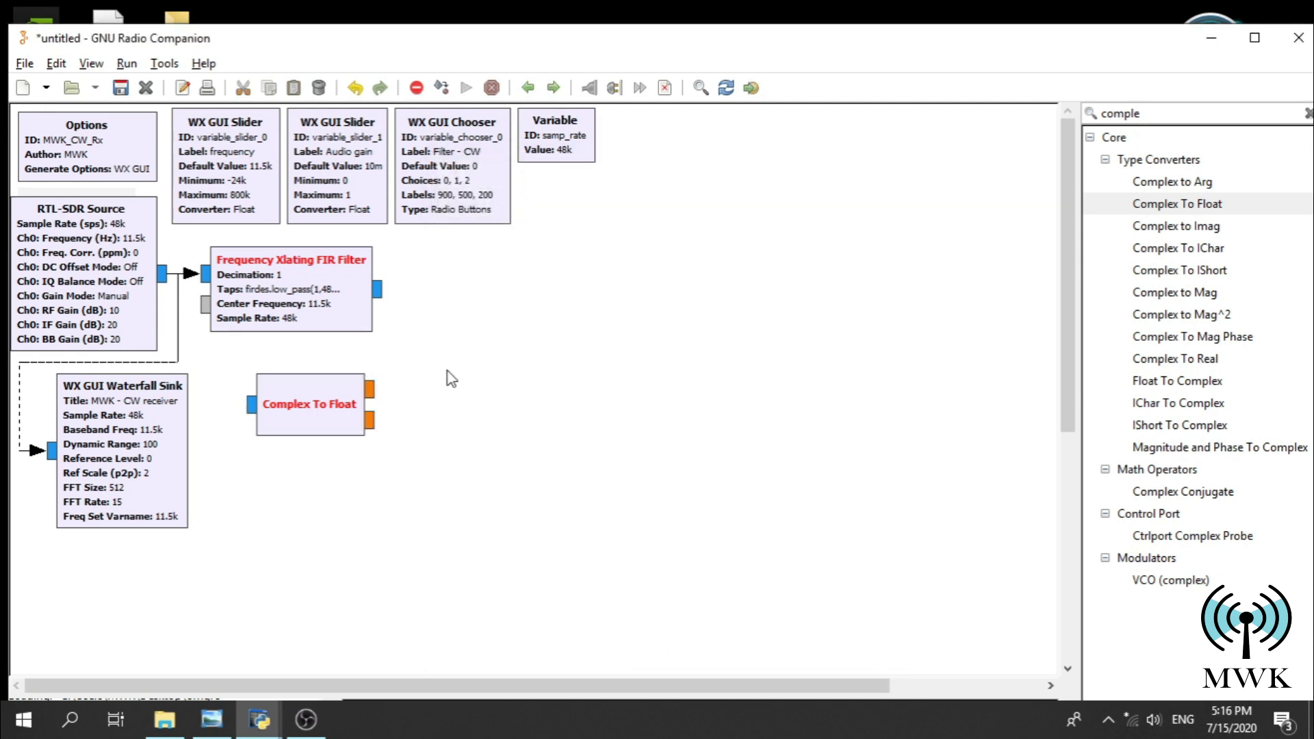
{"action": "double_click", "coordinate": [292, 402]}
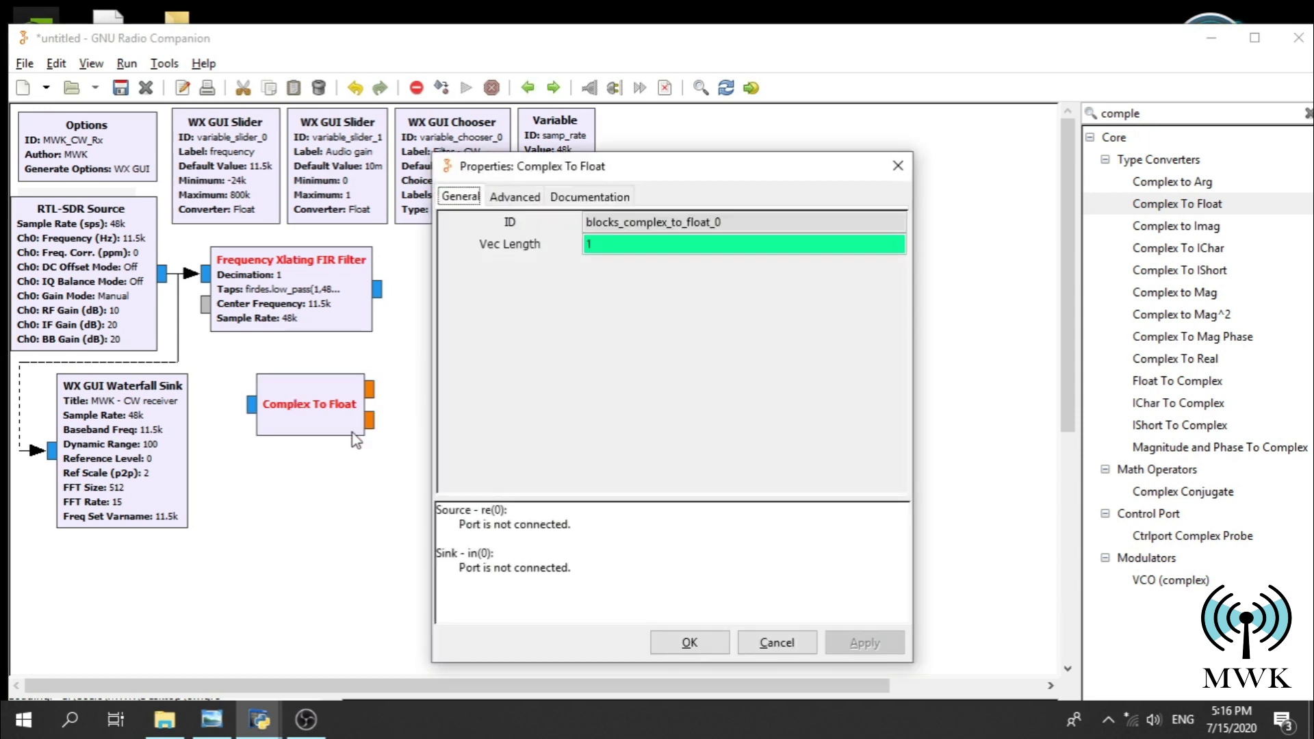
{"action": "left_click", "coordinate": [688, 642]}
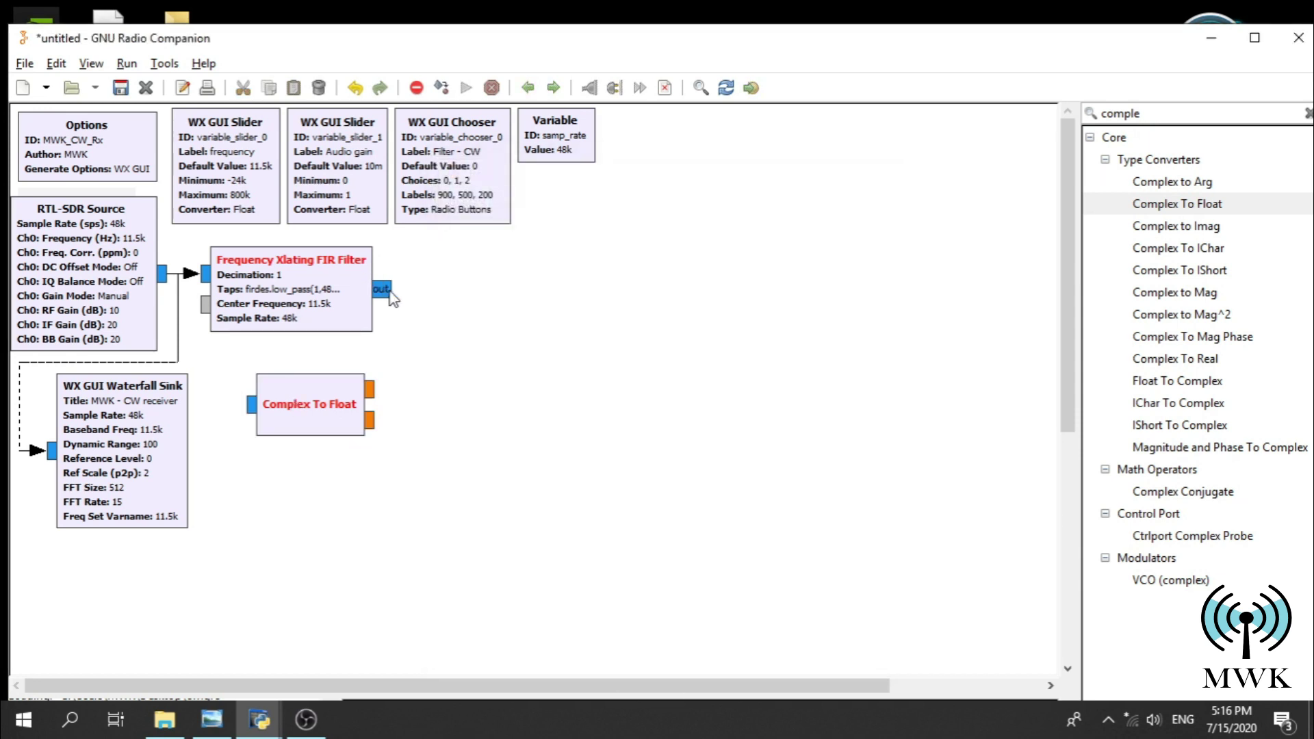
- Connect the Frequency Xlating FIR Filter's output to the Complex To Float input and review the converter's properties
{"action": "left_click", "coordinate": [389, 291]}
{"action": "left_click", "coordinate": [252, 404]}
{"action": "double_click", "coordinate": [335, 414]}
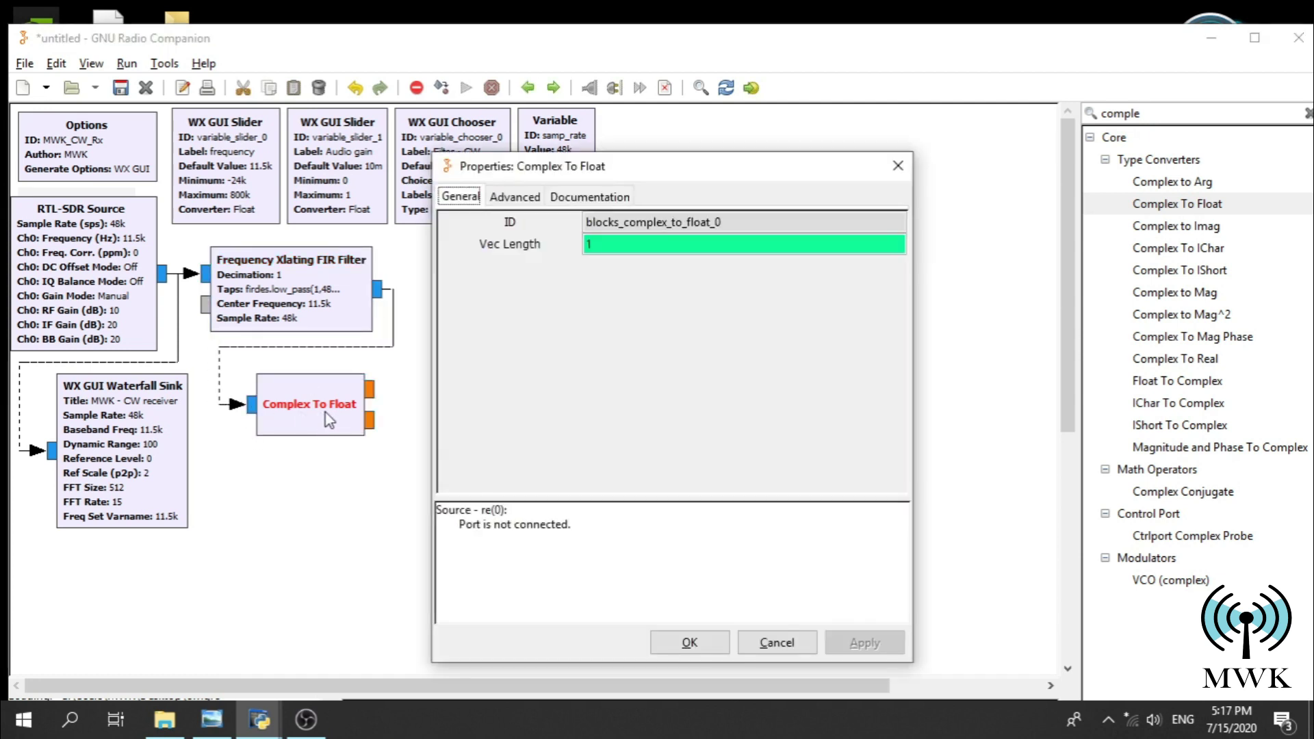
{"action": "left_click", "coordinate": [689, 644]}
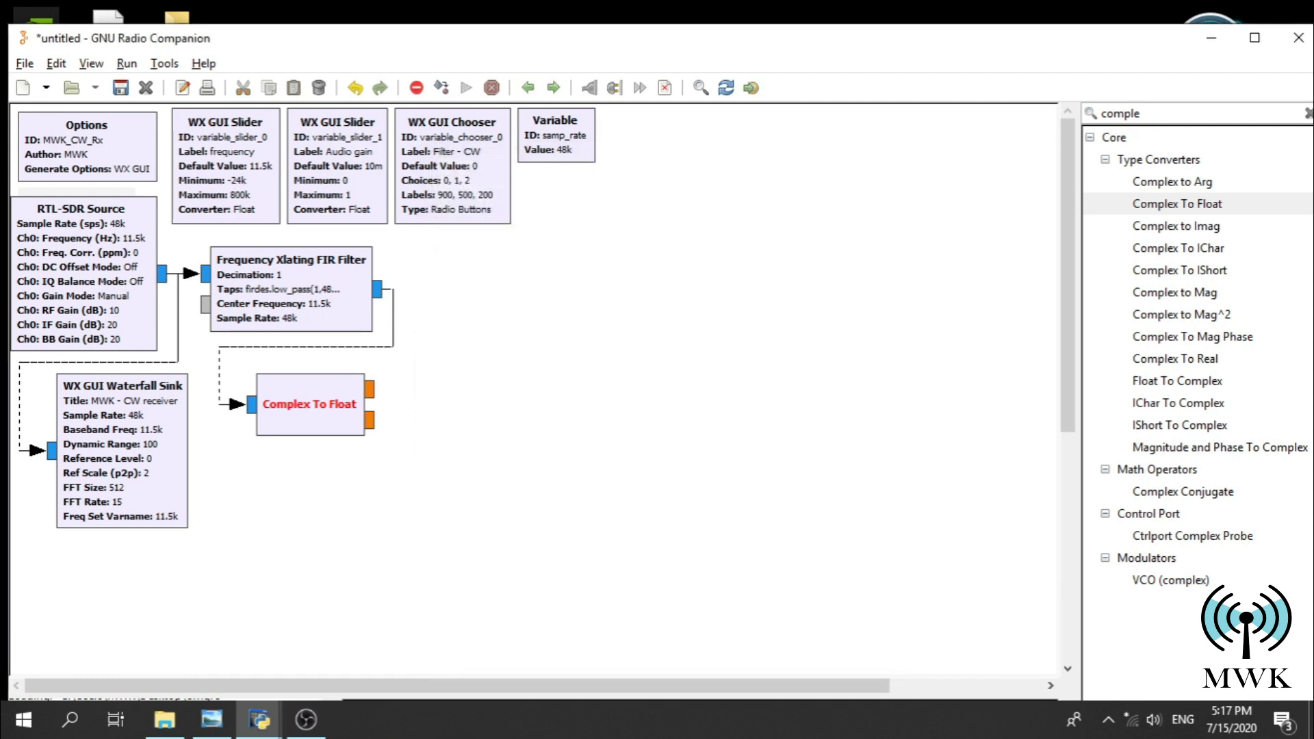
- Search the block library for "signal" and place a Signal Source below the Complex To Float block
{"action": "key", "text": "alt+Tab"}
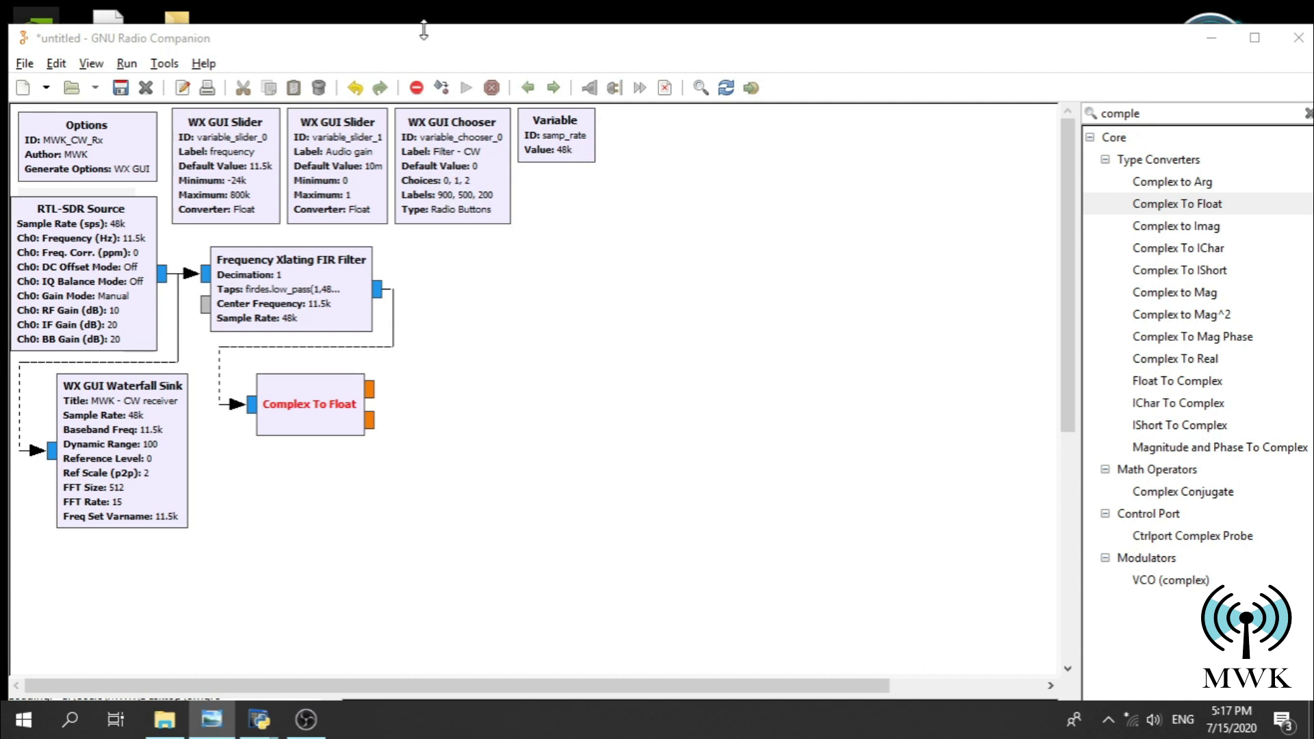
{"action": "left_click", "coordinate": [1165, 113]}
{"action": "type", "text": "signal"}
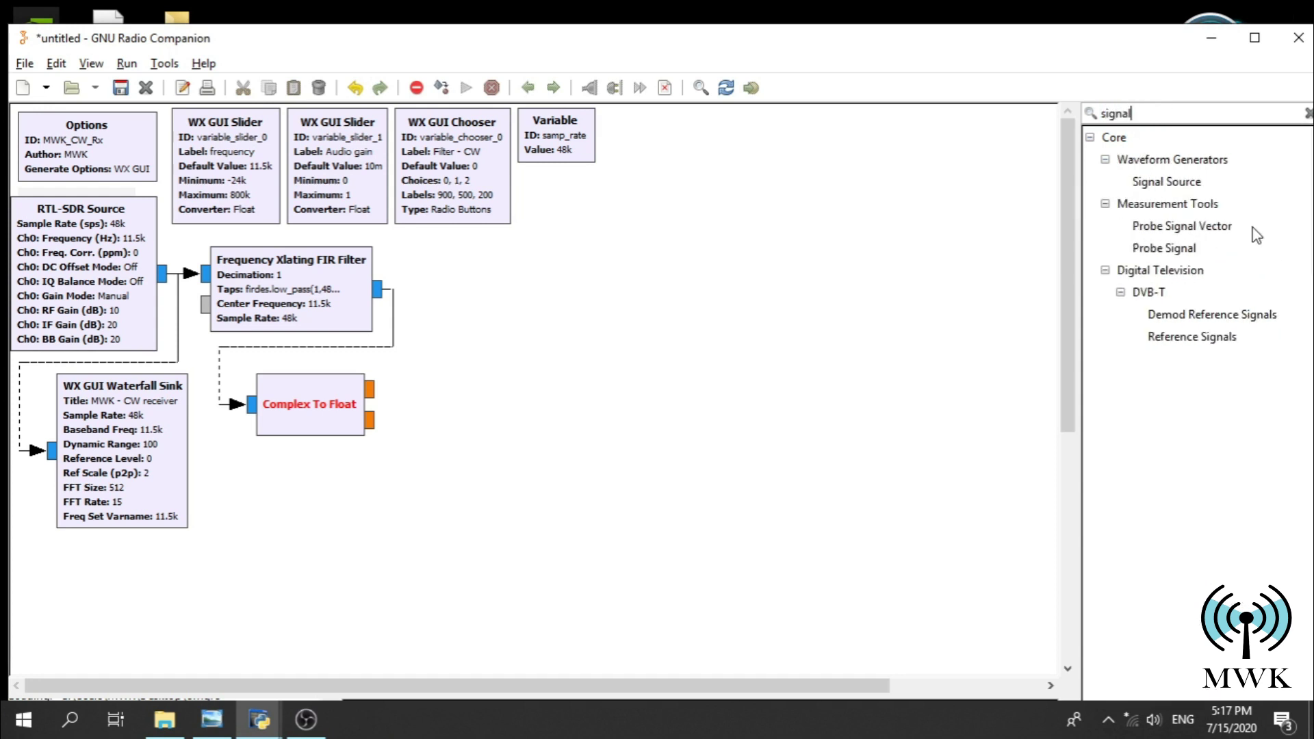
{"action": "double_click", "coordinate": [1225, 183]}
{"action": "left_click_drag", "start_coordinate": [733, 298], "coordinate": [251, 478]}
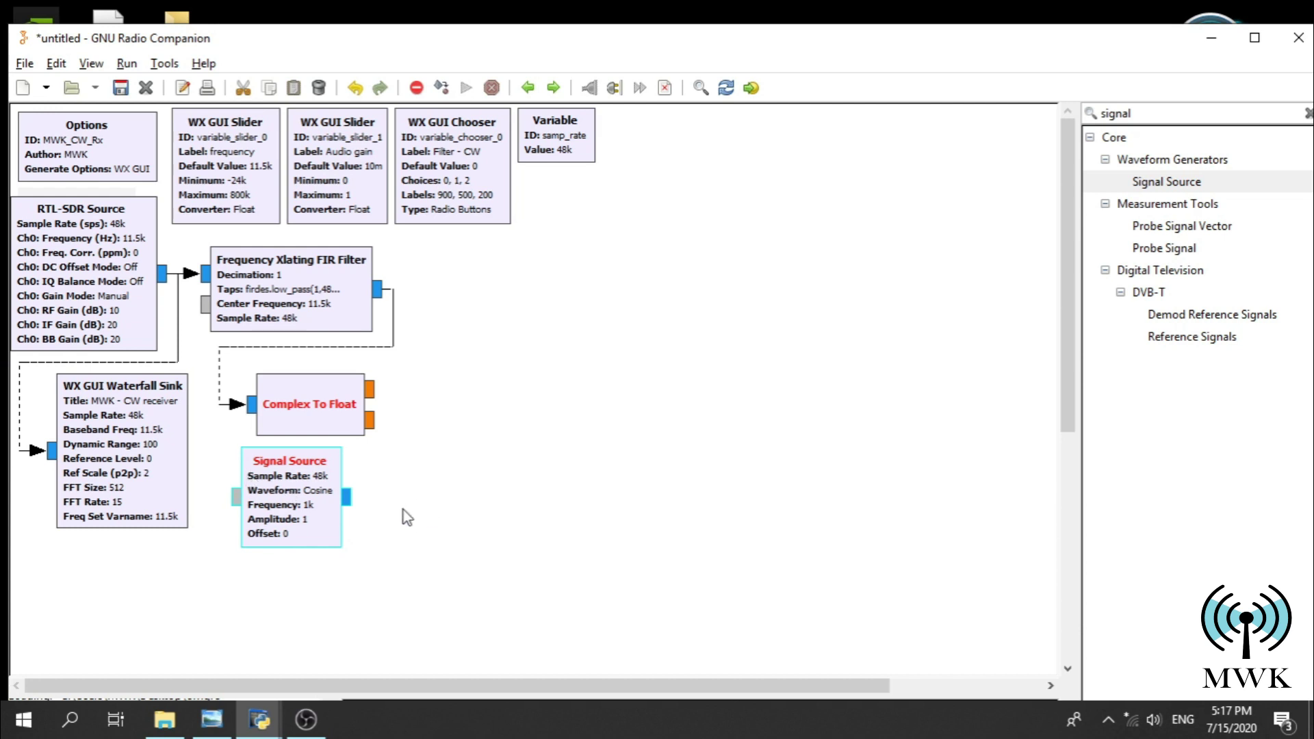
- Set the Signal Source block's output type to Float and apply the change
{"action": "double_click", "coordinate": [295, 500]}
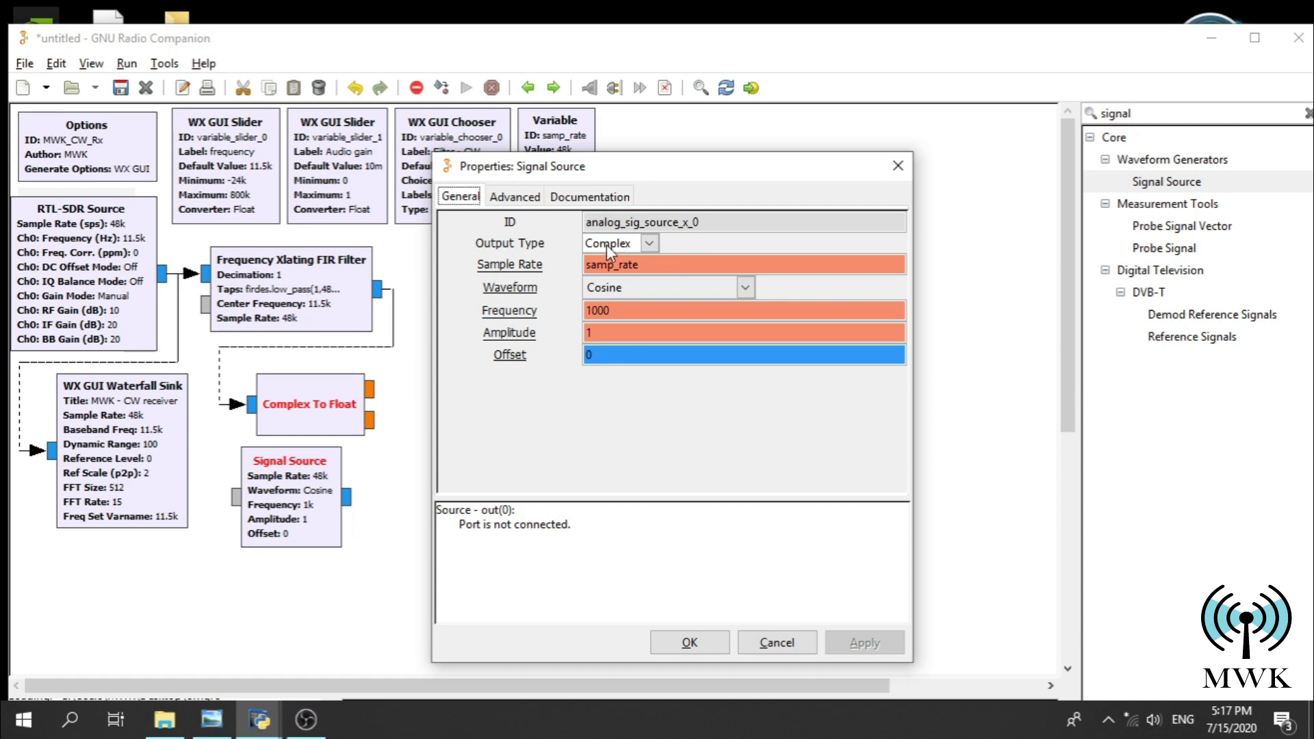
{"action": "left_click", "coordinate": [648, 243]}
{"action": "left_click", "coordinate": [616, 289]}
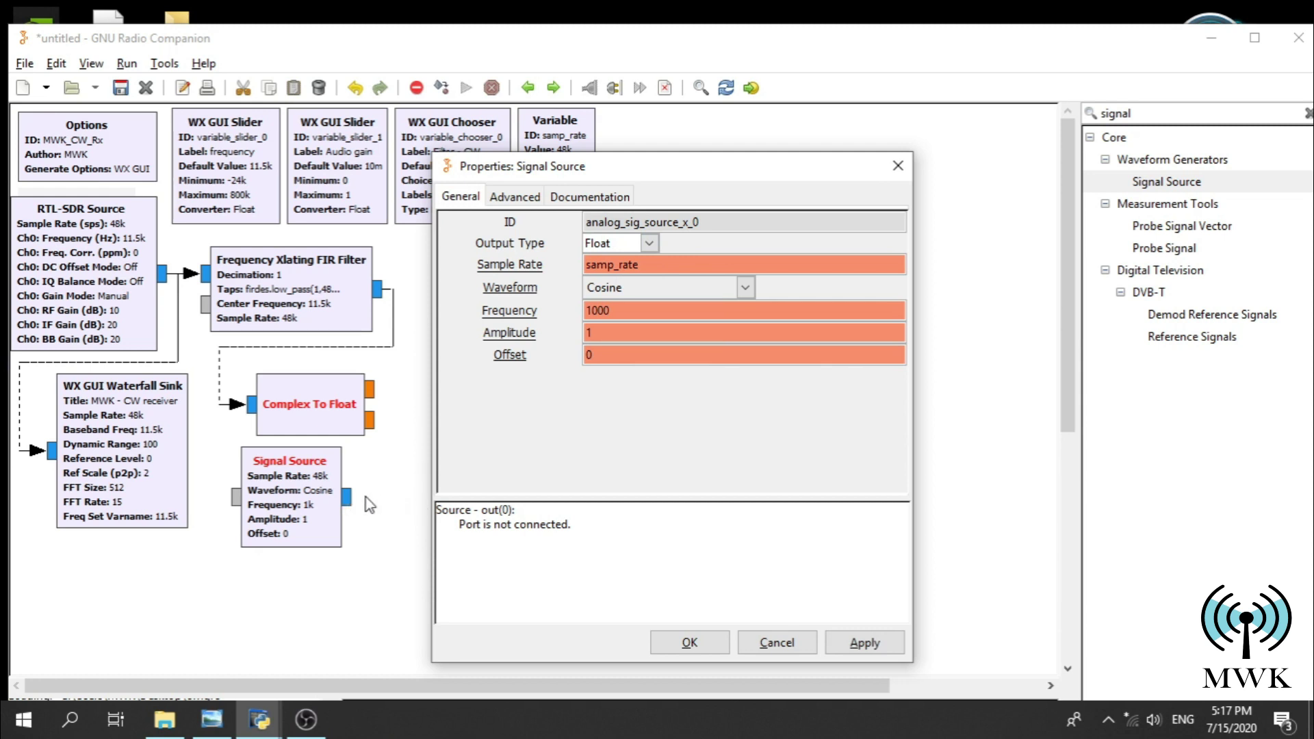
{"action": "left_click", "coordinate": [653, 242]}
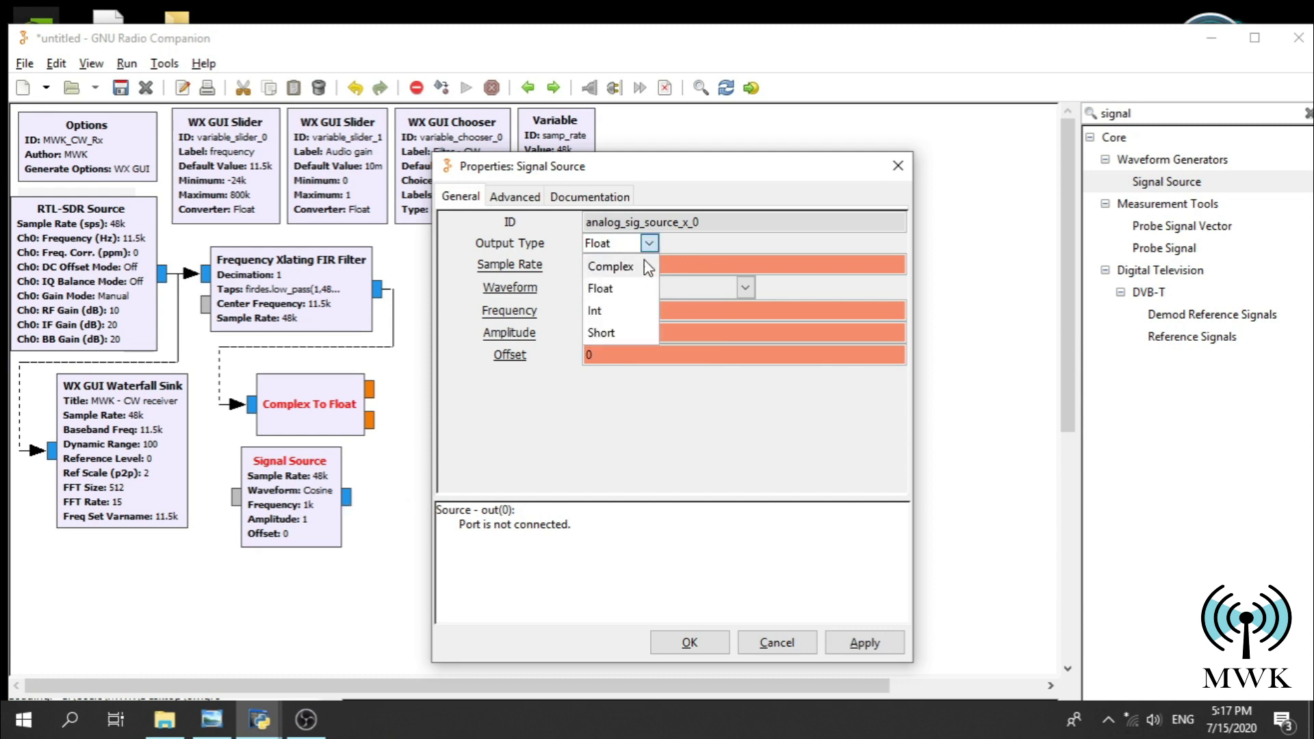
{"action": "left_click", "coordinate": [644, 266]}
{"action": "left_click", "coordinate": [648, 244]}
{"action": "left_click", "coordinate": [635, 286]}
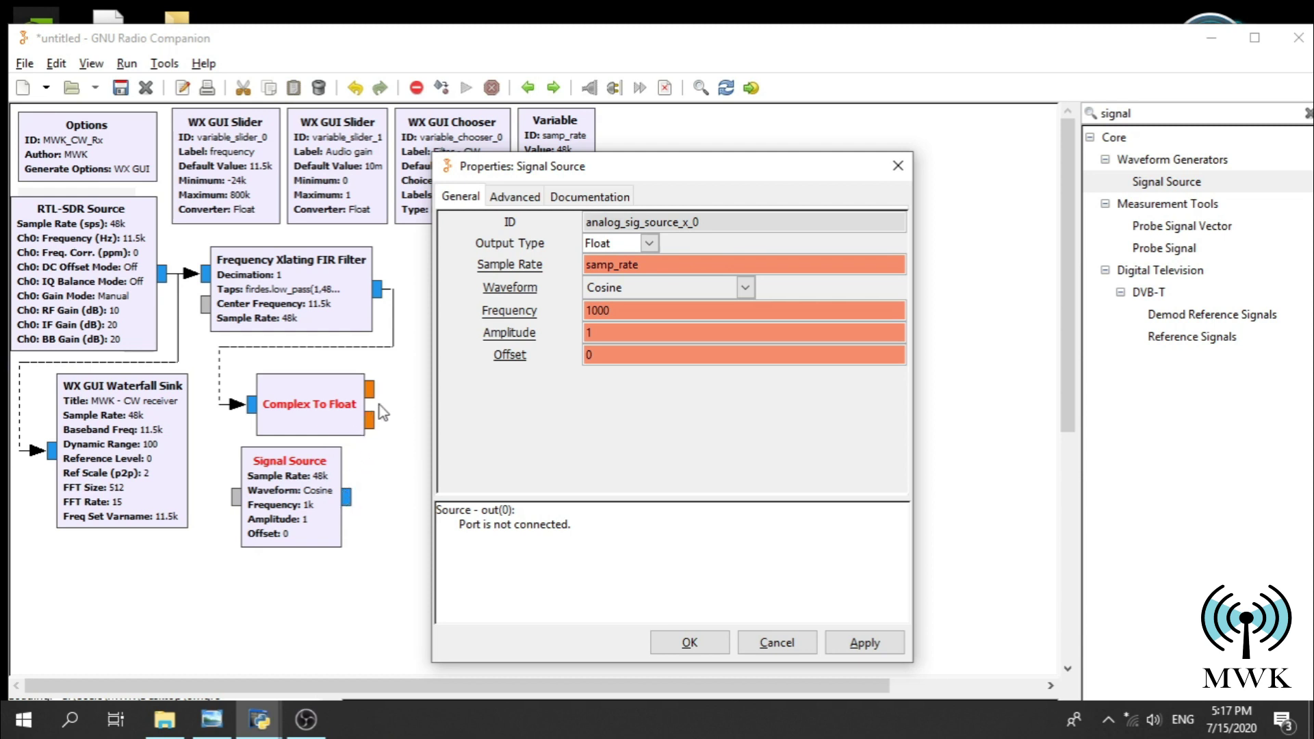
{"action": "left_click", "coordinate": [609, 245]}
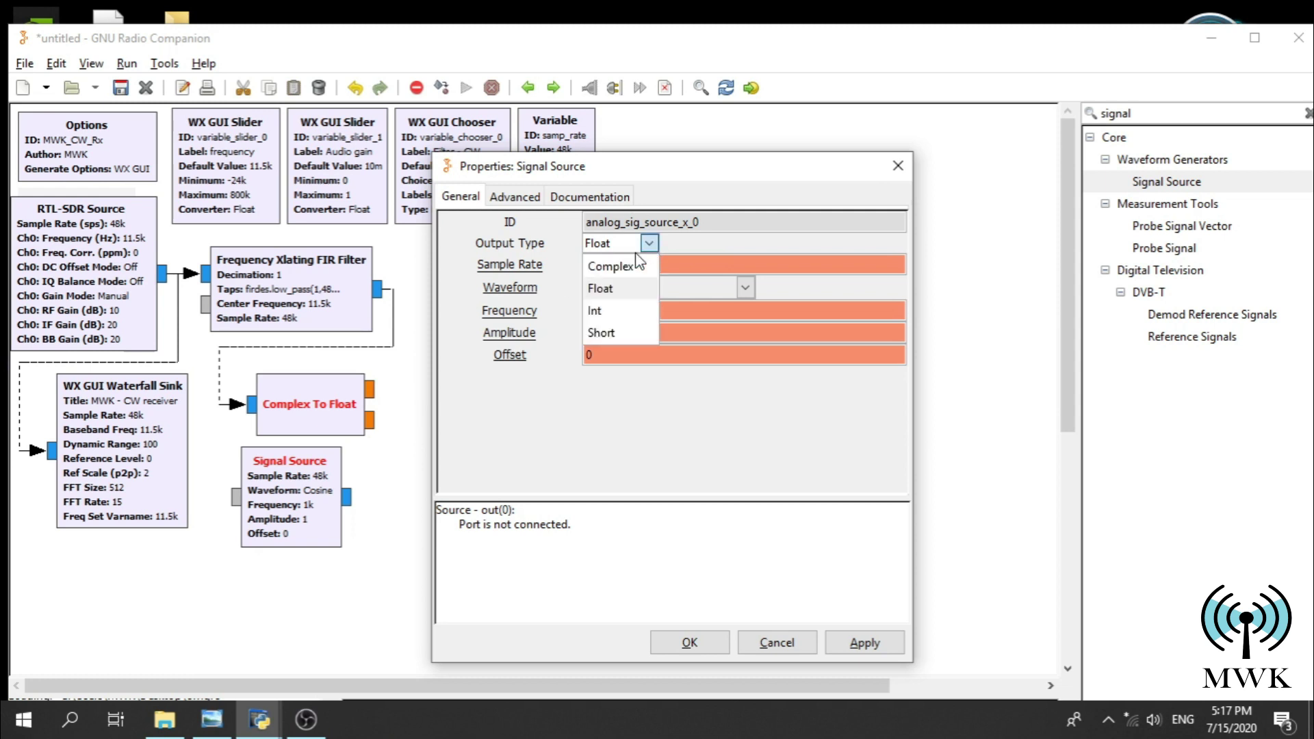
{"action": "left_click", "coordinate": [611, 288]}
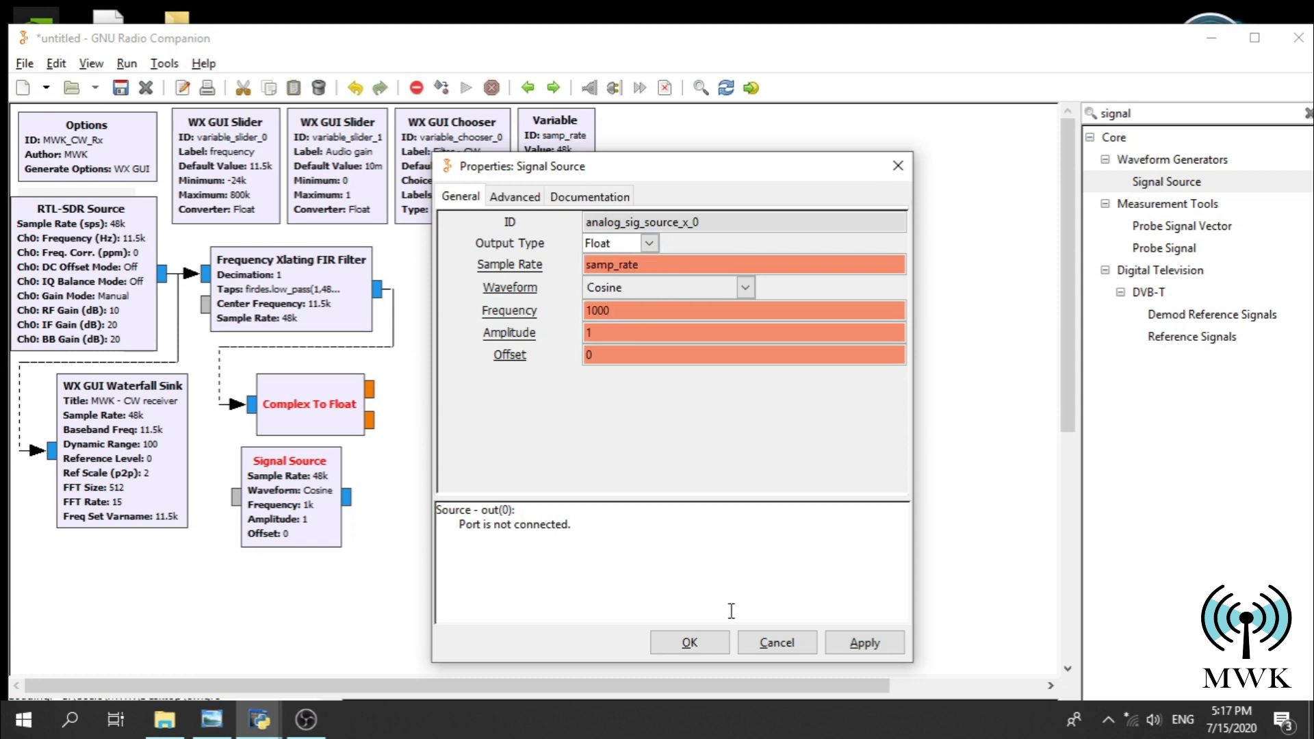
{"action": "left_click", "coordinate": [690, 641]}
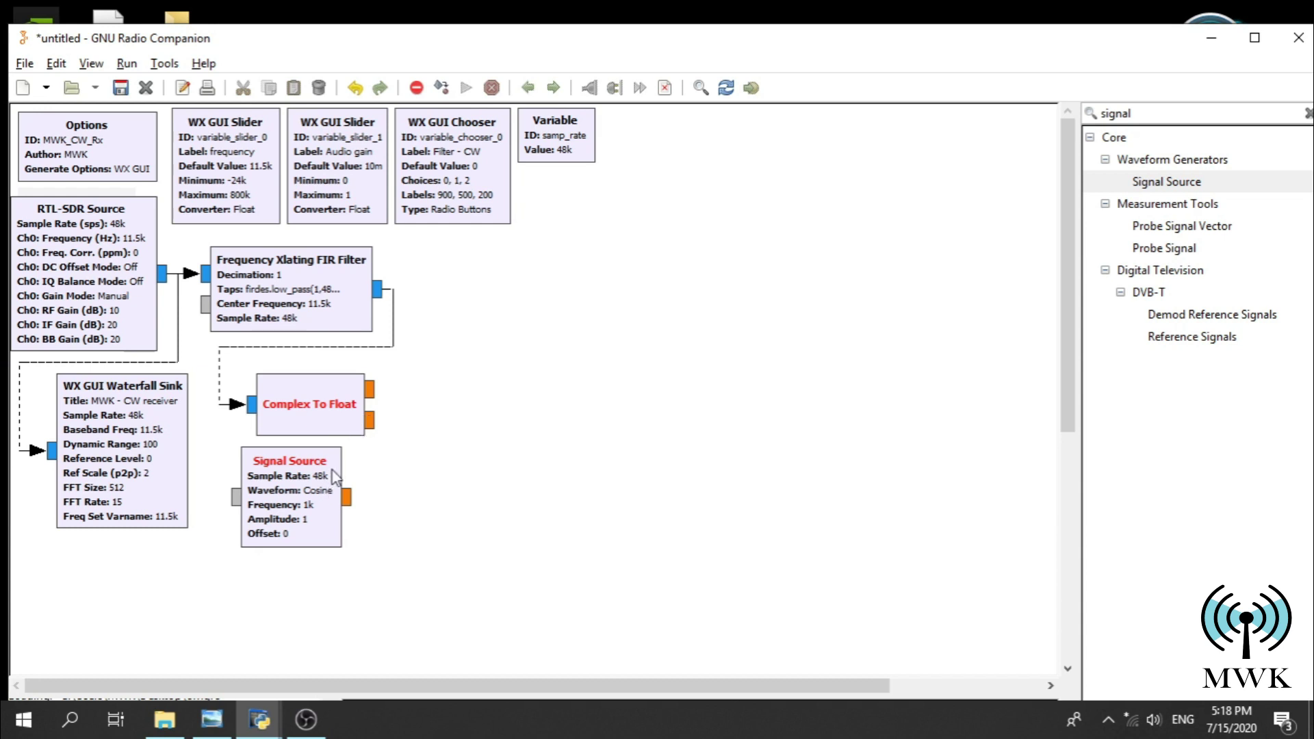
- Set the Signal Source below Complex To Float to a sample rate of 48000, a Sine waveform and a frequency of 700
{"action": "double_click", "coordinate": [334, 499]}
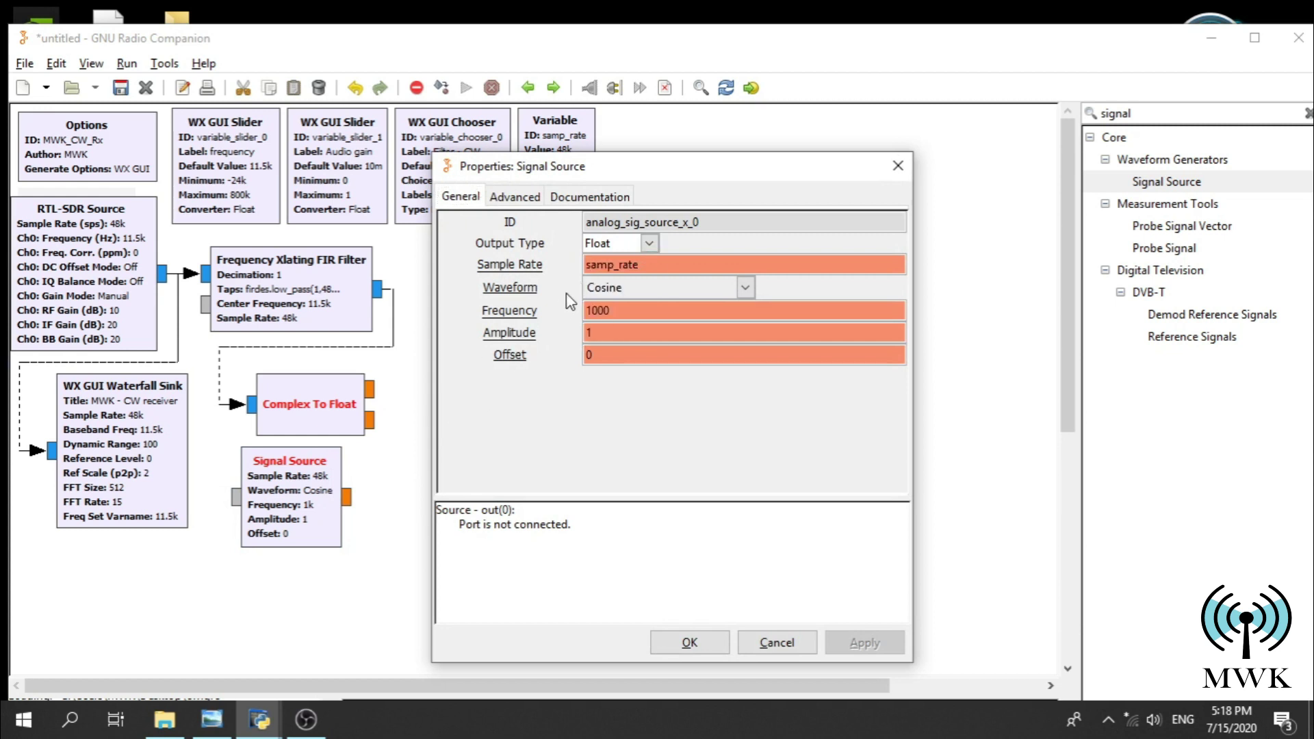
{"action": "left_click", "coordinate": [650, 265]}
{"action": "left_click_drag", "start_coordinate": [650, 265], "coordinate": [585, 265]}
{"action": "type", "text": "48000"}
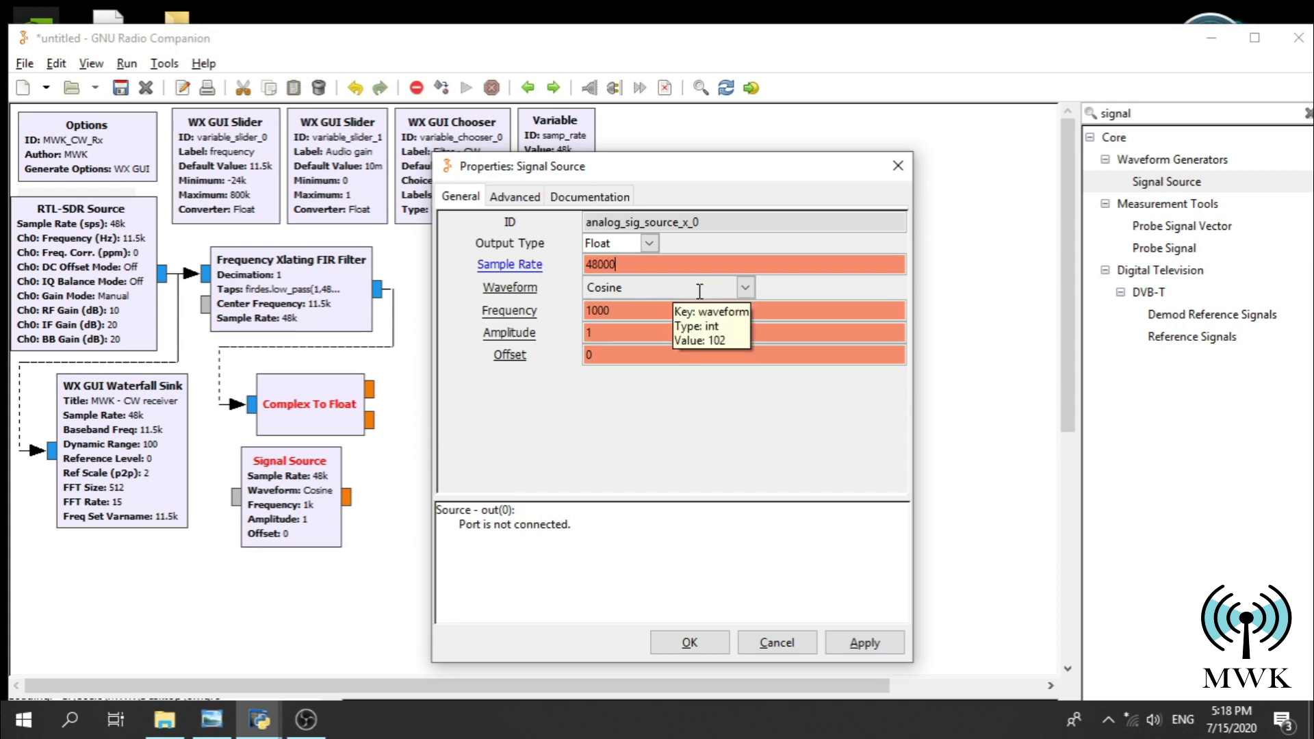
{"action": "left_click", "coordinate": [737, 293]}
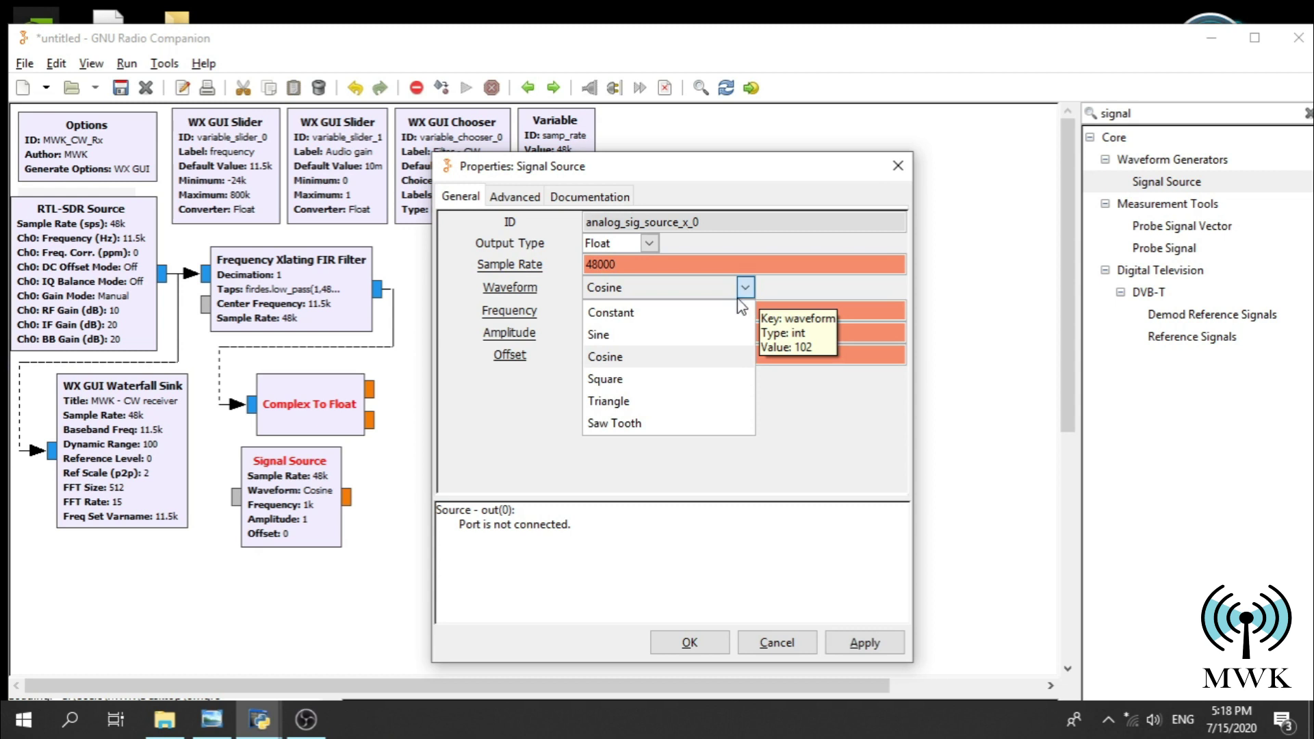
{"action": "left_click", "coordinate": [625, 335]}
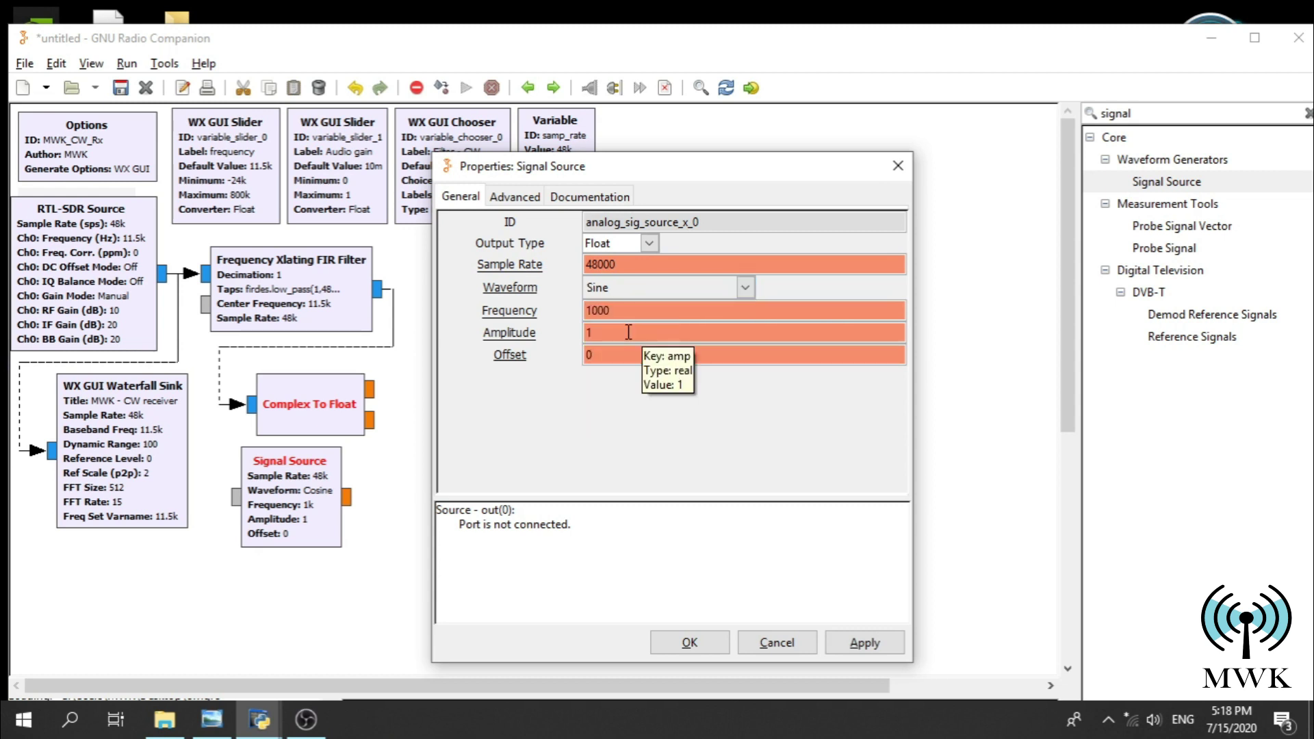
{"action": "double_click", "coordinate": [627, 316]}
{"action": "type", "text": "700"}
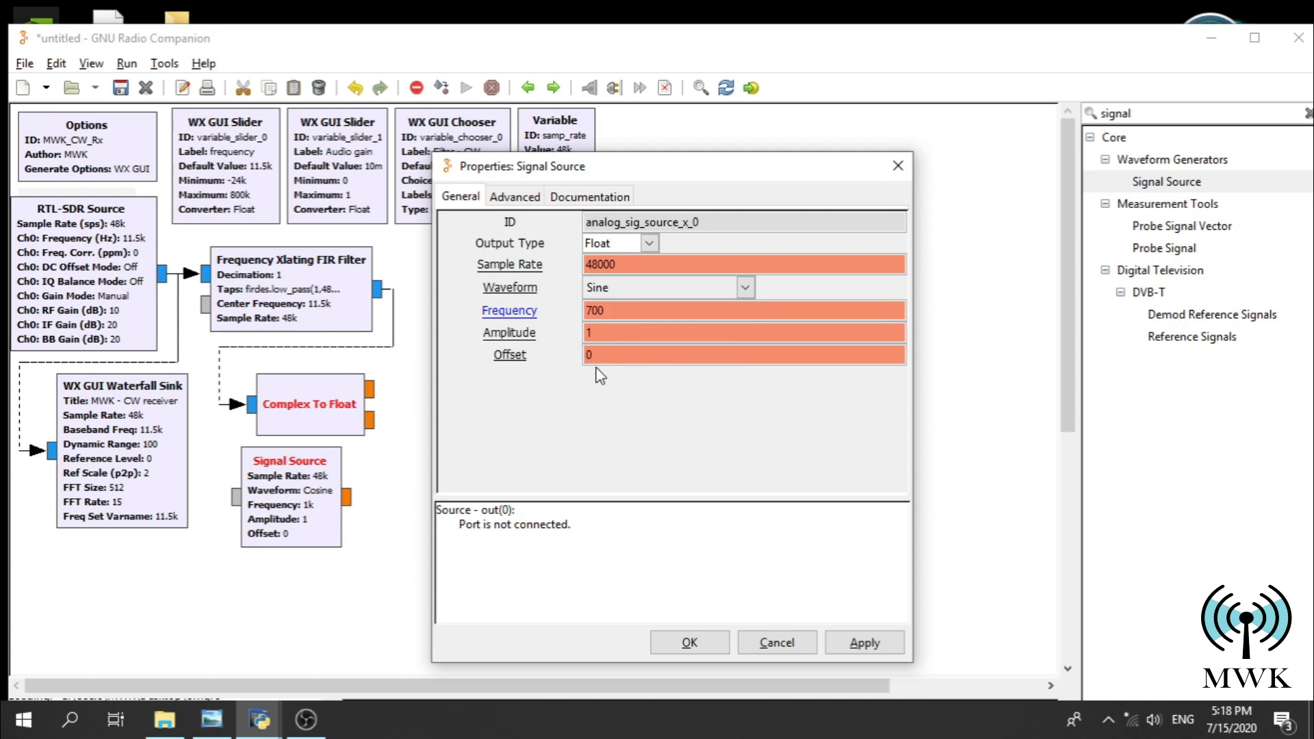
{"action": "left_click", "coordinate": [690, 641]}
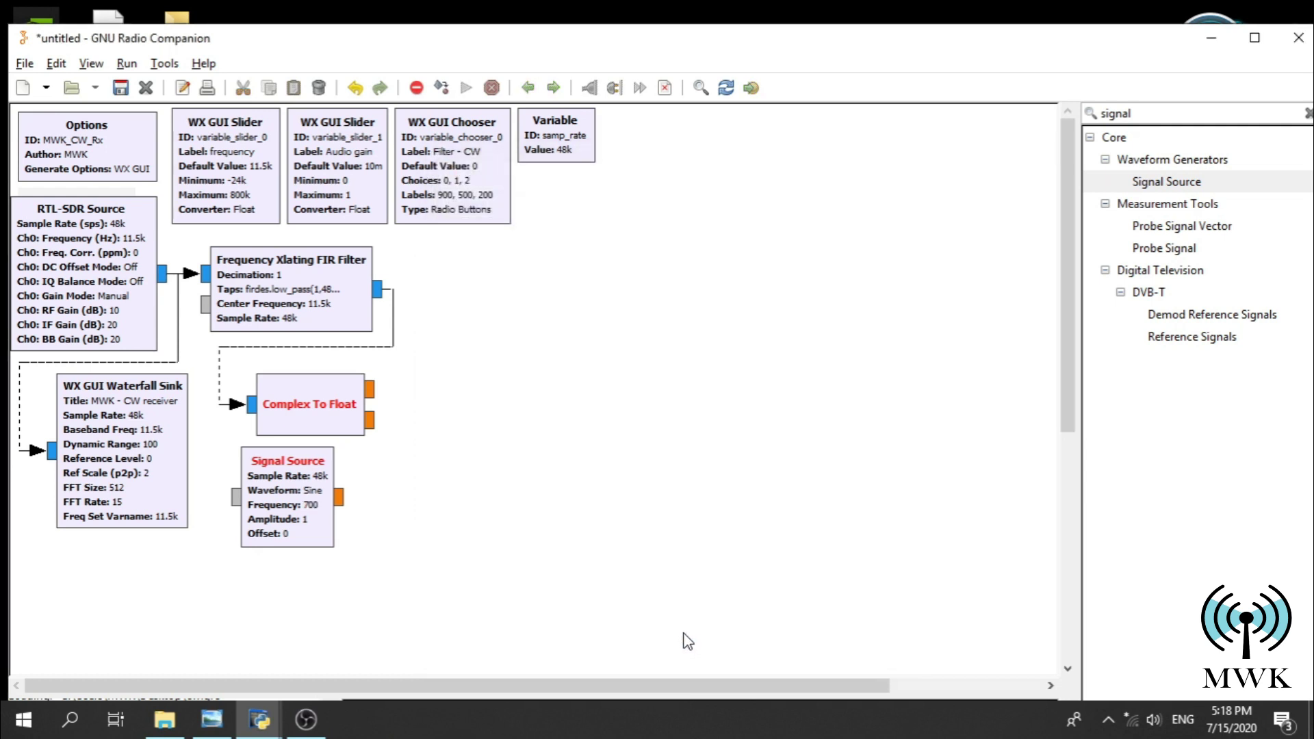
- Try to connect the Signal Source output with the Complex To Float block's imaginary port
{"action": "left_click", "coordinate": [374, 420]}
{"action": "left_click", "coordinate": [377, 427]}
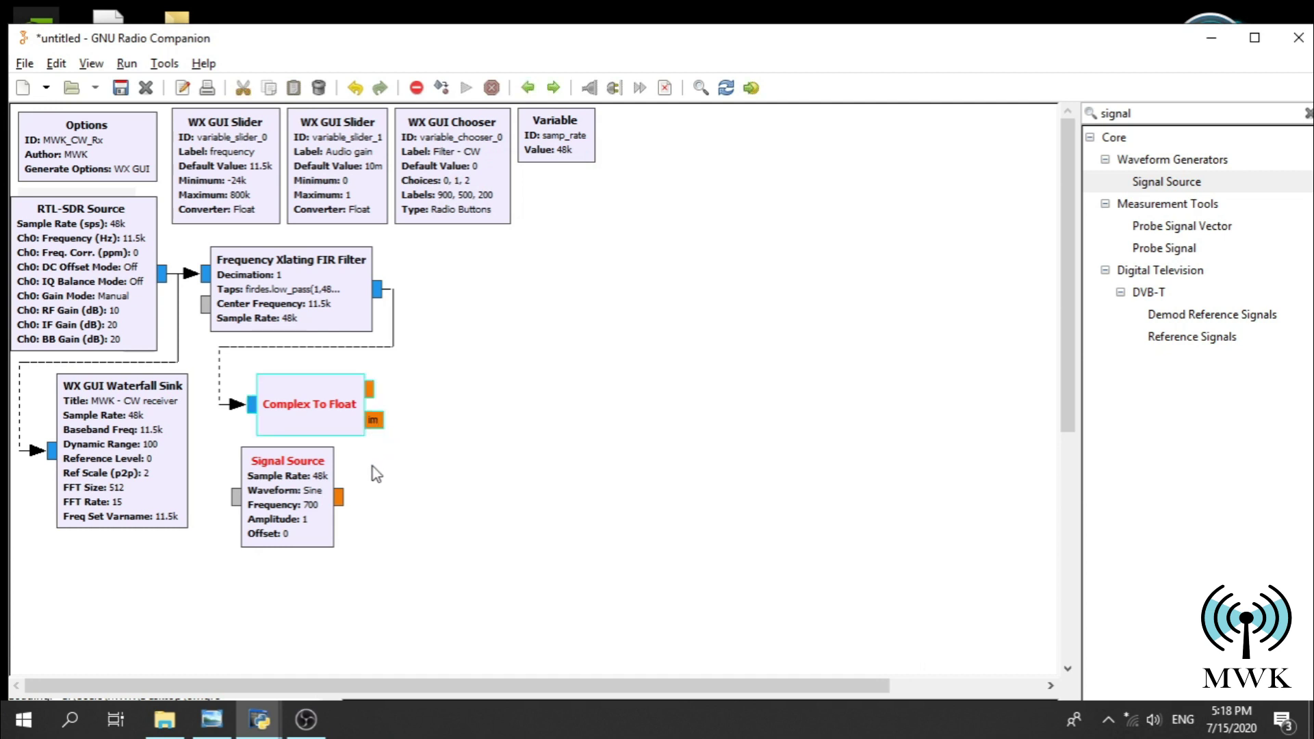
{"action": "left_click", "coordinate": [343, 500]}
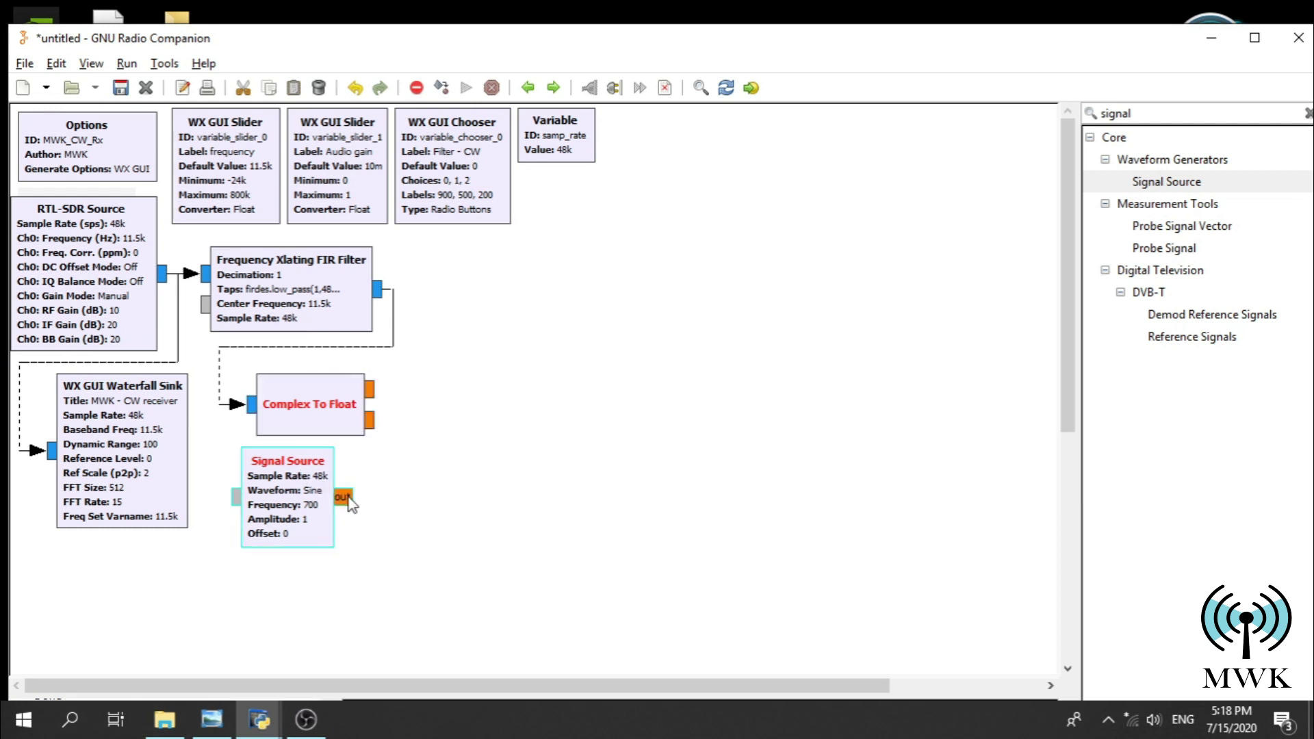
{"action": "left_click", "coordinate": [373, 421]}
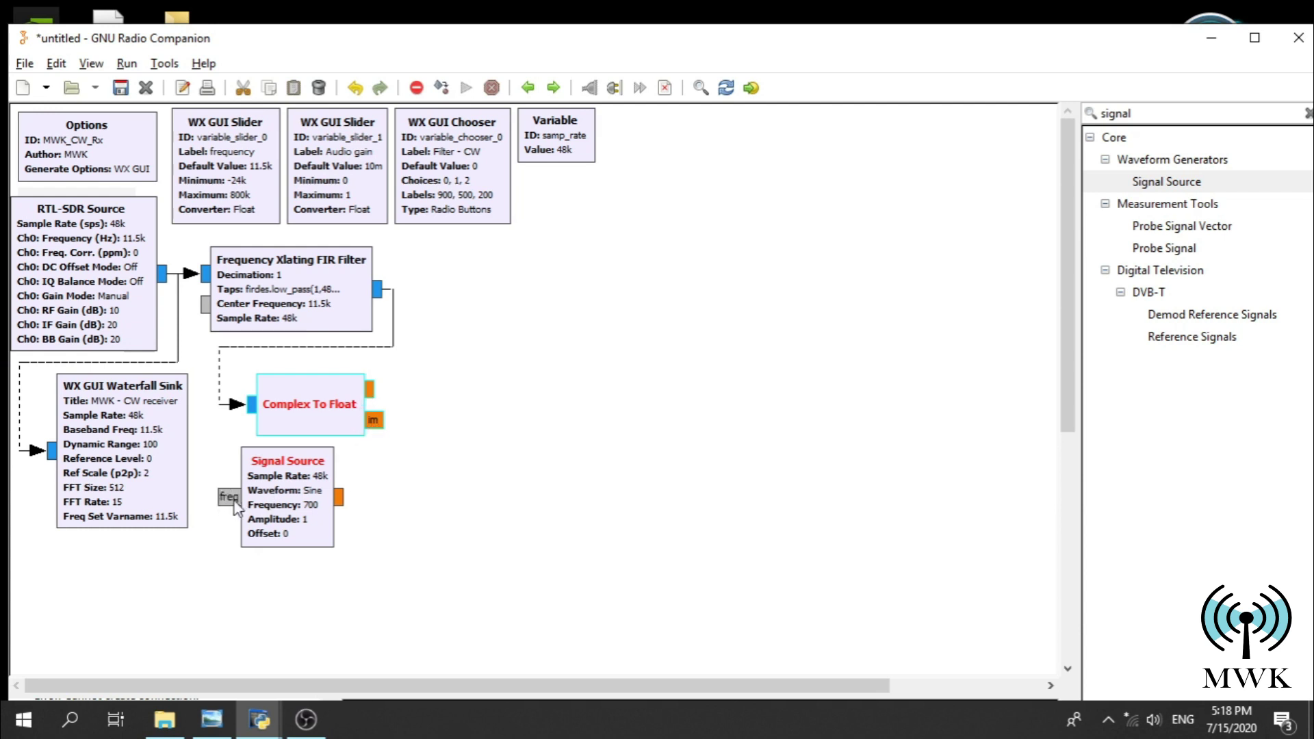
{"action": "left_click", "coordinate": [346, 499]}
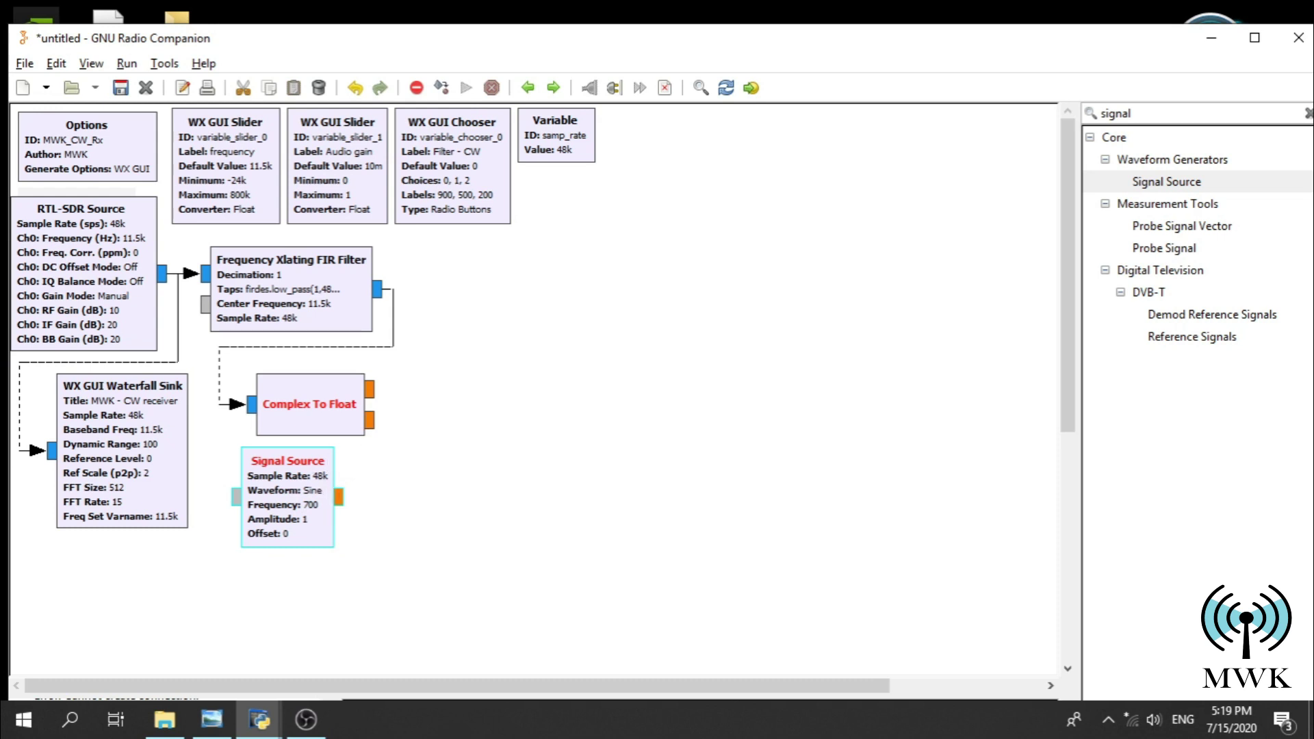
- Add a second Signal Source block and place it below the samp_rate Variable block
{"action": "key", "text": "alt+Tab"}
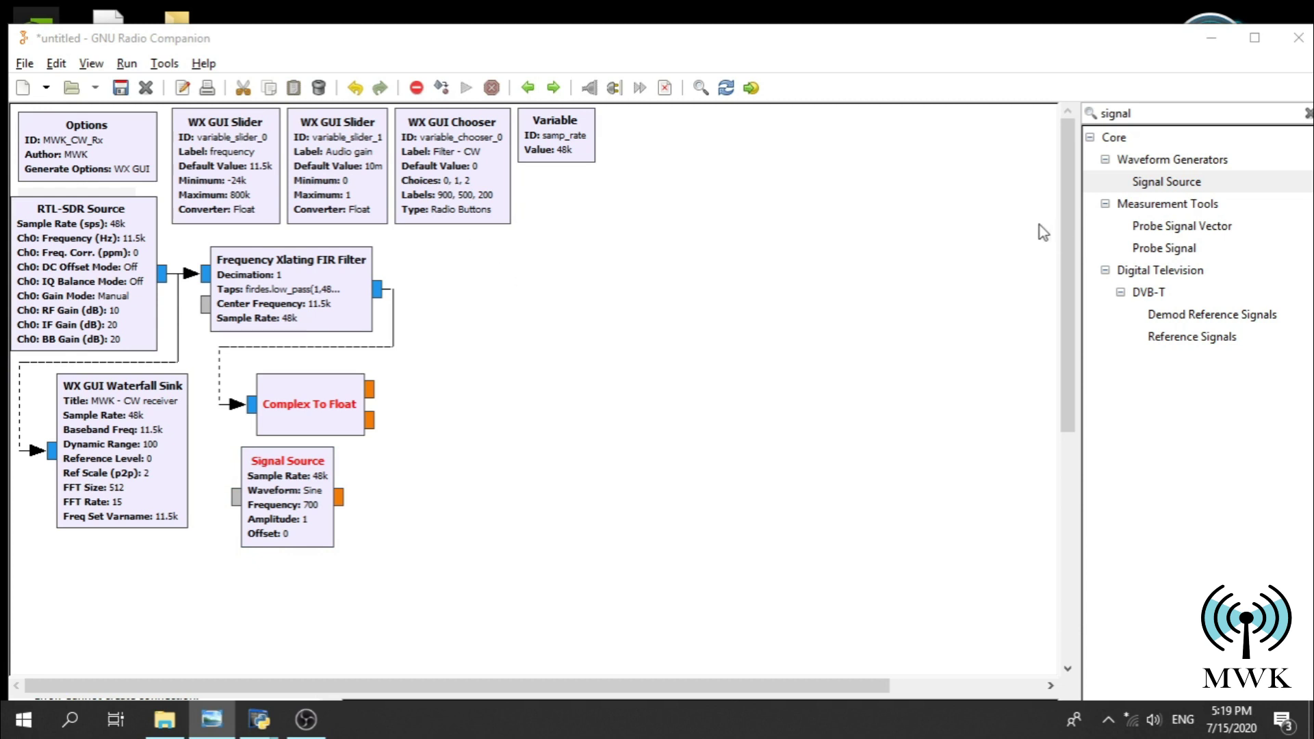
{"action": "double_click", "coordinate": [1156, 185]}
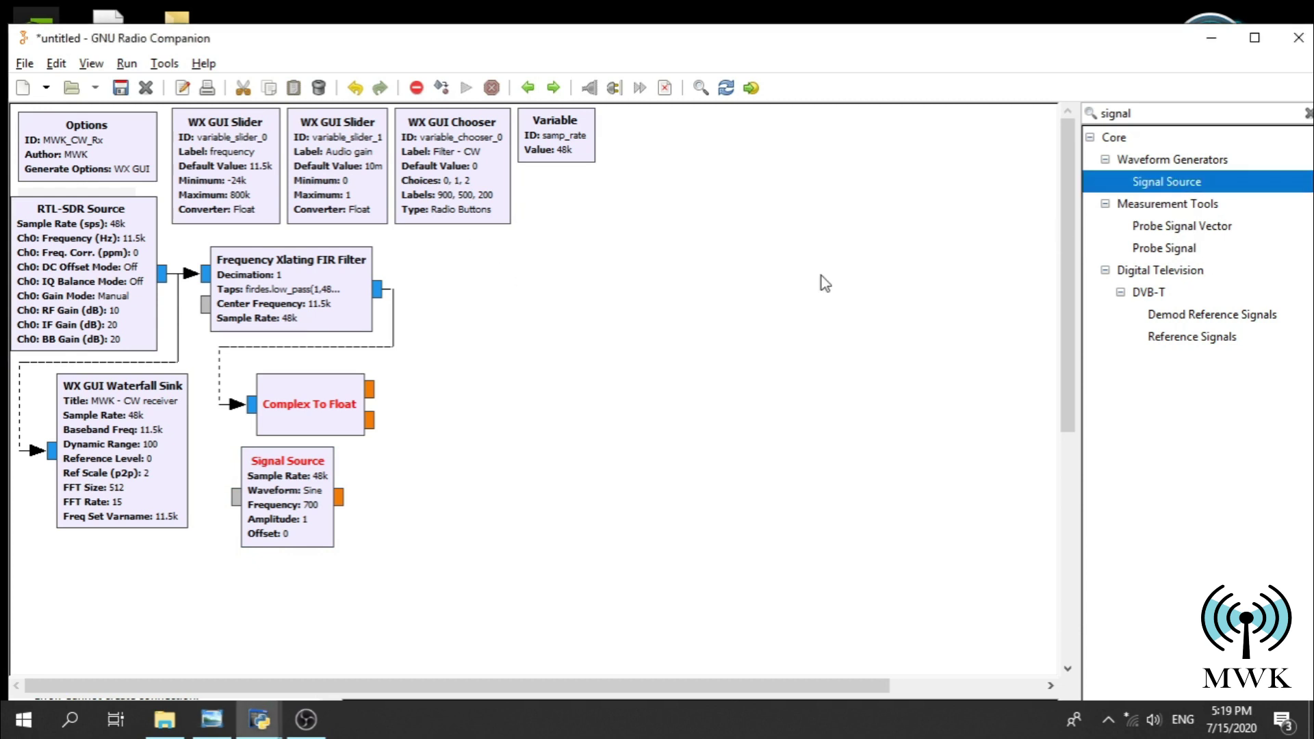
{"action": "left_click_drag", "start_coordinate": [795, 418], "coordinate": [548, 252]}
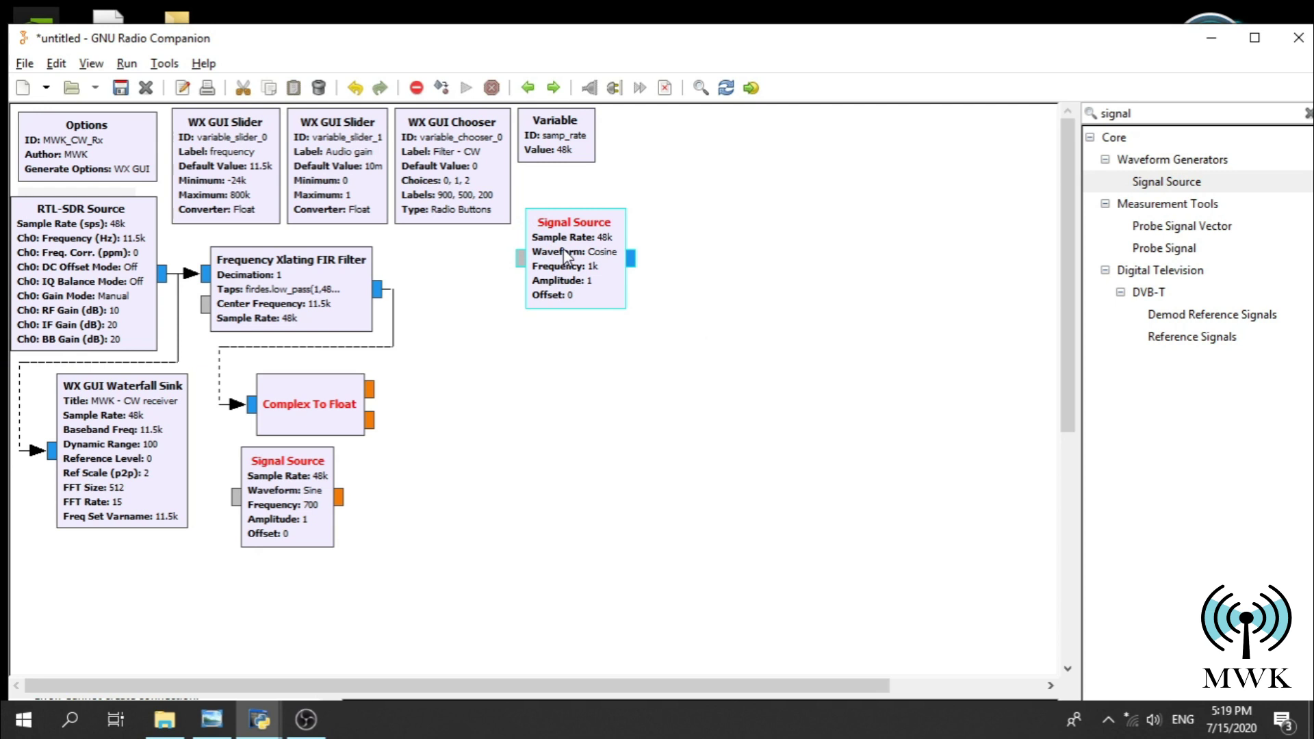
- Configure the second Signal Source with Float output, a sample rate of 48000 and a frequency of 700
{"action": "double_click", "coordinate": [565, 258]}
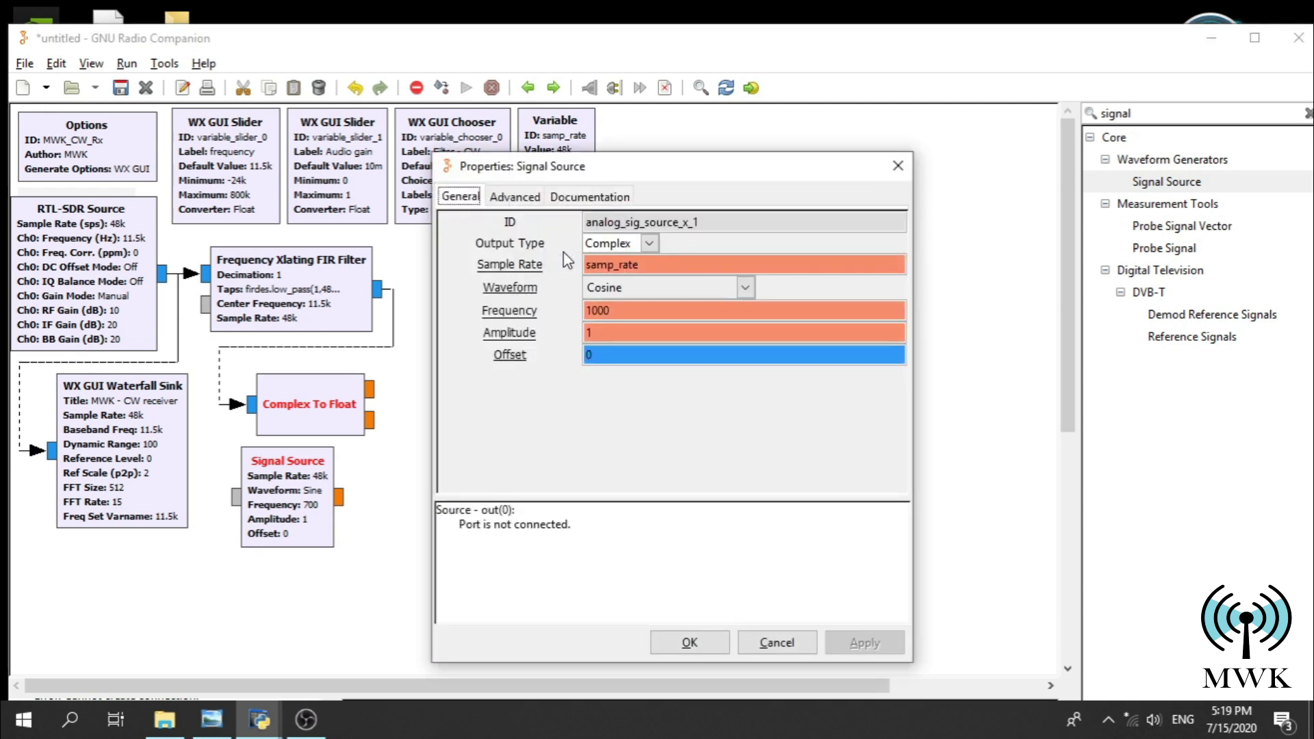
{"action": "left_click", "coordinate": [624, 245]}
{"action": "left_click", "coordinate": [630, 286]}
{"action": "left_click", "coordinate": [645, 268]}
{"action": "key", "text": "ctrl+shift+Left"}
{"action": "key", "text": "ctrl+shift+Left"}
{"action": "type", "text": "48000"}
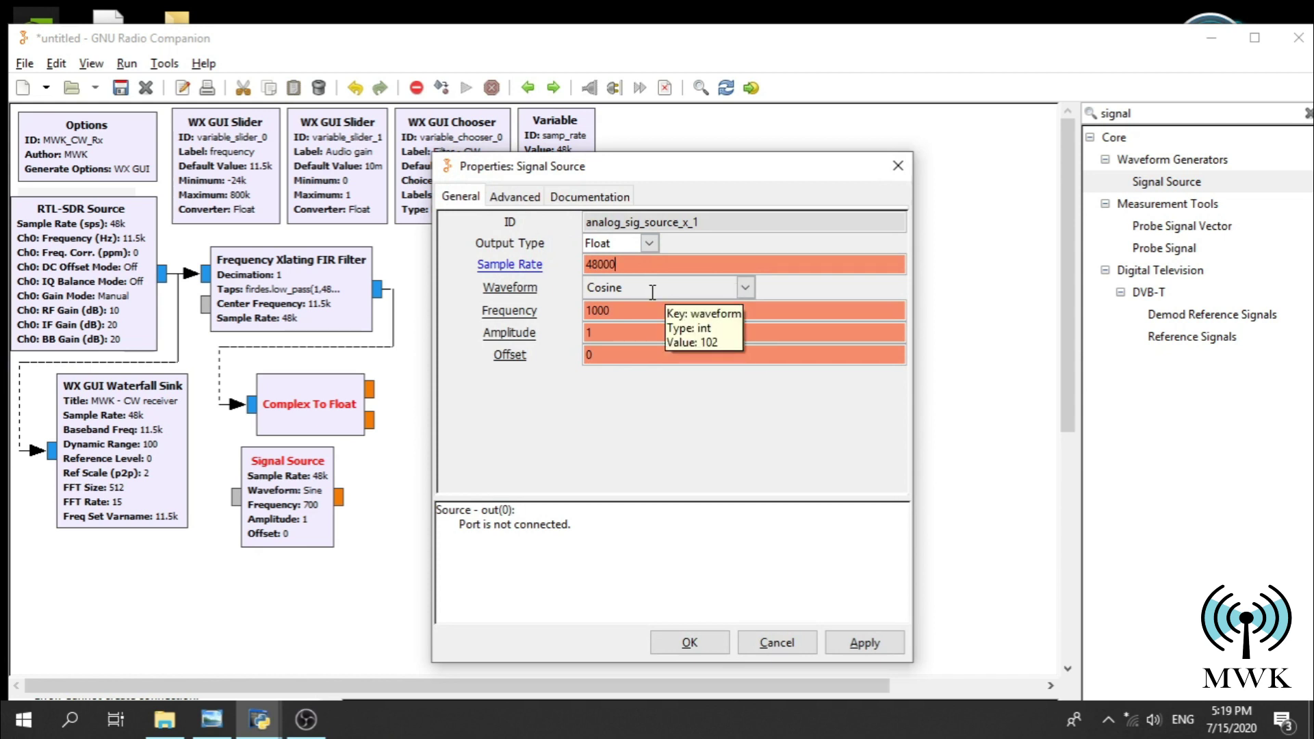
{"action": "double_click", "coordinate": [646, 315]}
{"action": "type", "text": "700"}
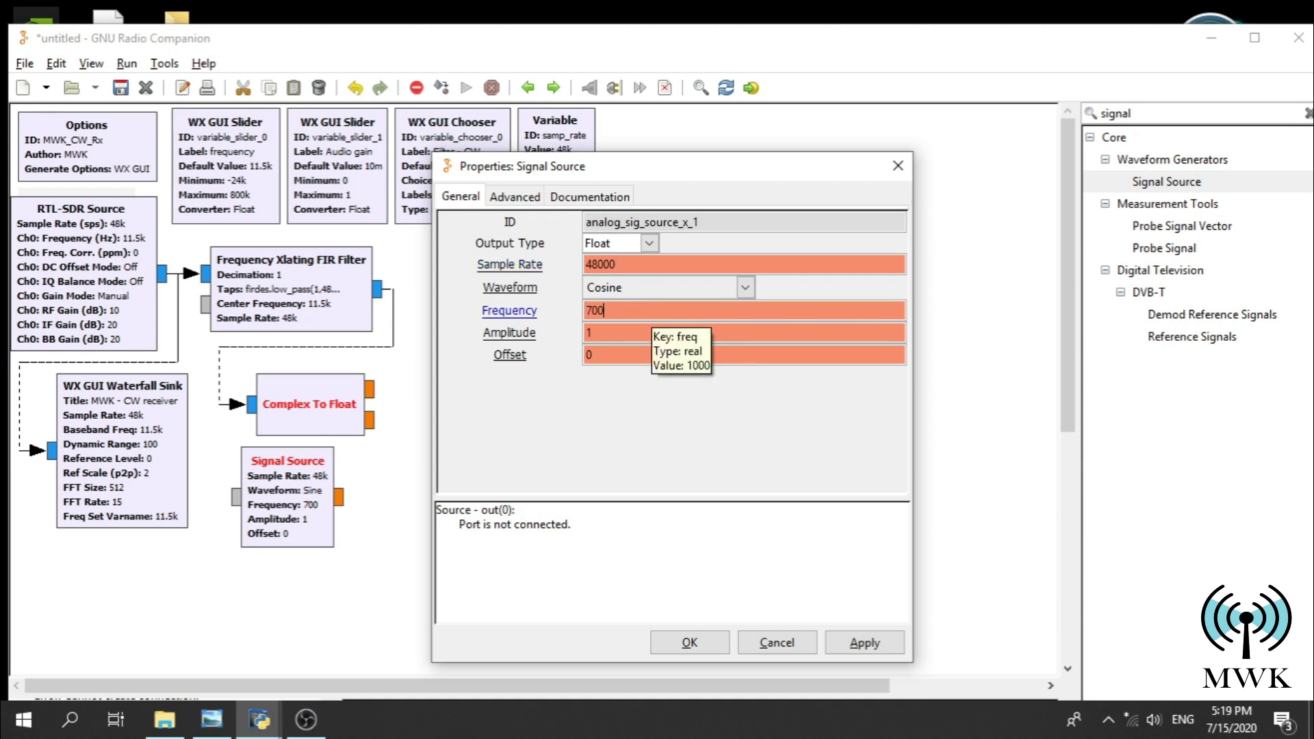
{"action": "left_click", "coordinate": [670, 644]}
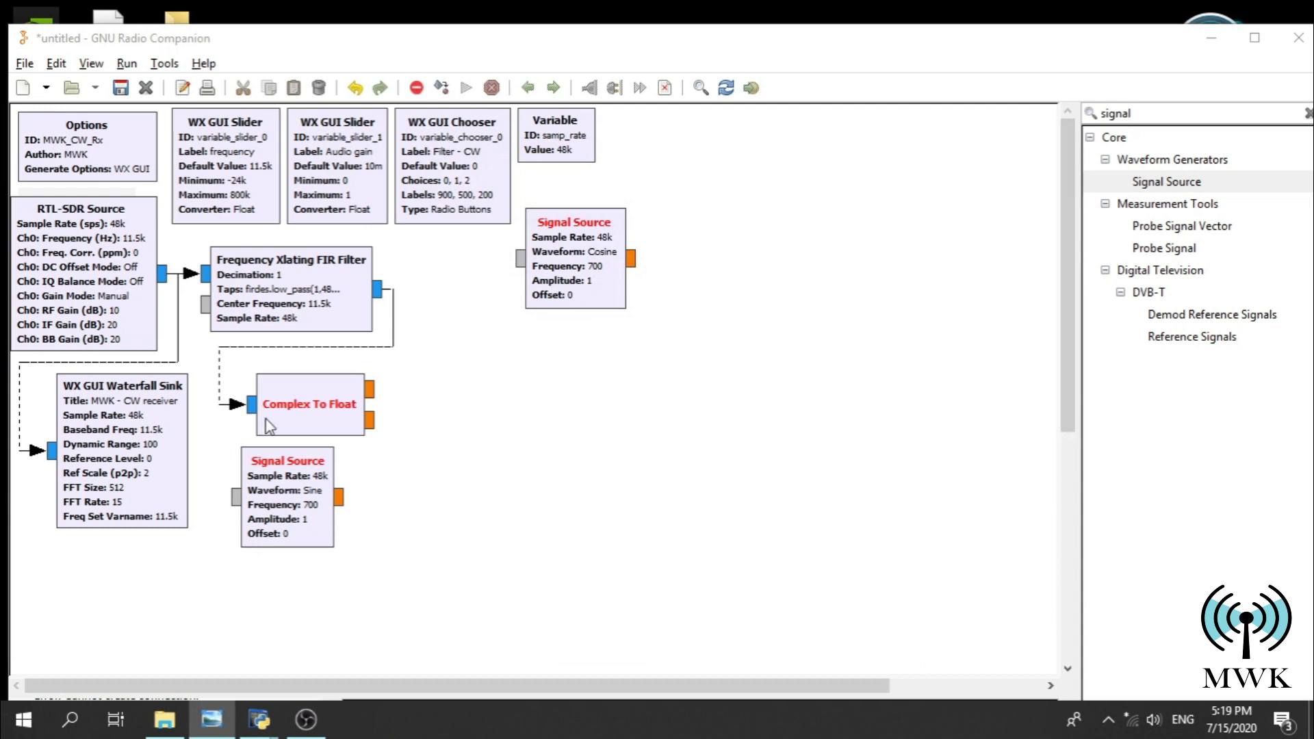
- Search the block library for "mult" and place a Multiply block just below and left of the second Signal Source
{"action": "left_click", "coordinate": [1228, 108]}
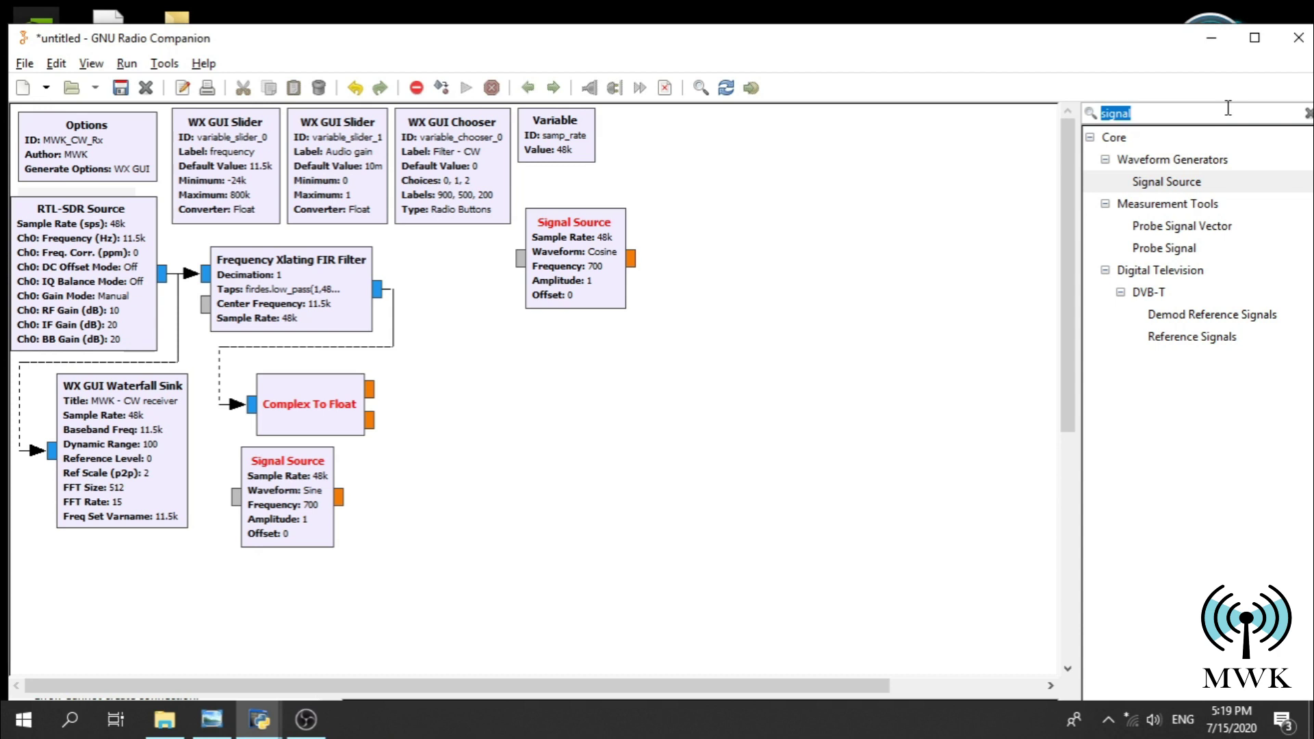
{"action": "type", "text": "muly"}
{"action": "key", "text": "BackSpace"}
{"action": "type", "text": "y"}
{"action": "key", "text": "BackSpace"}
{"action": "type", "text": "t"}
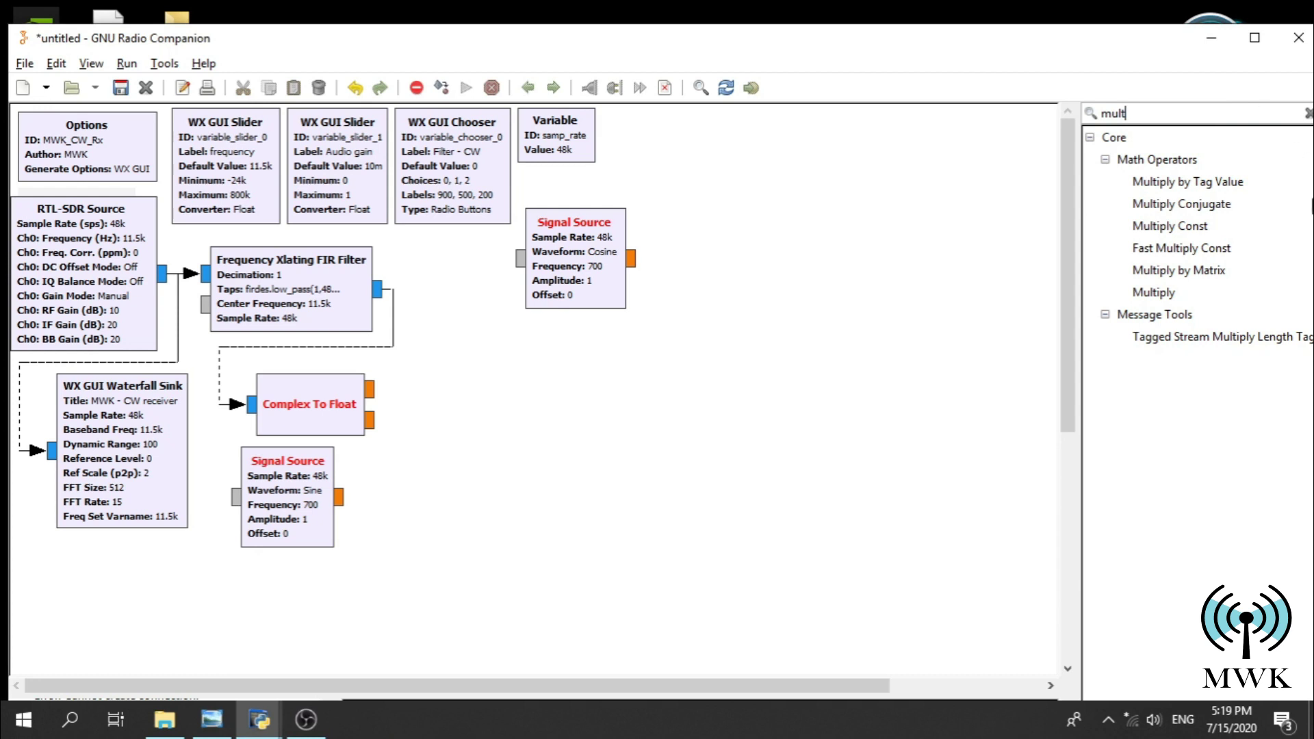
{"action": "double_click", "coordinate": [1154, 292]}
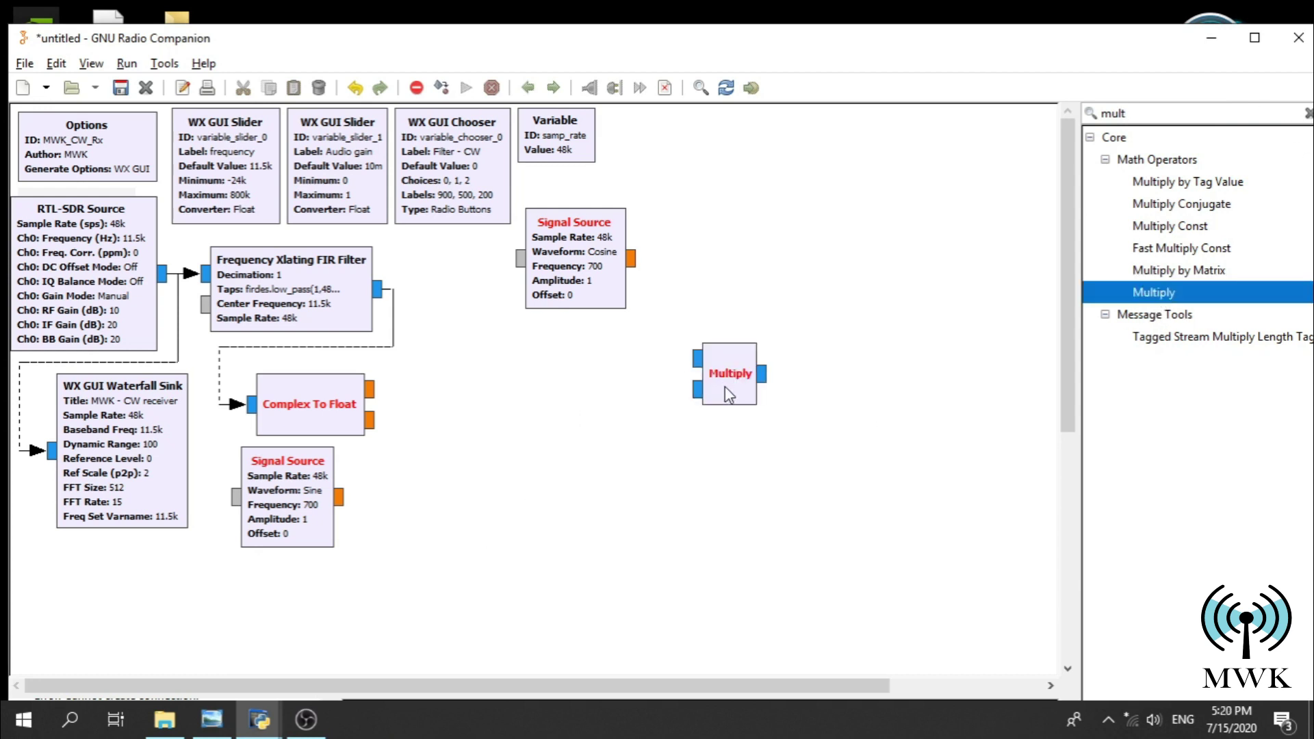
{"action": "left_click_drag", "start_coordinate": [725, 387], "coordinate": [472, 351]}
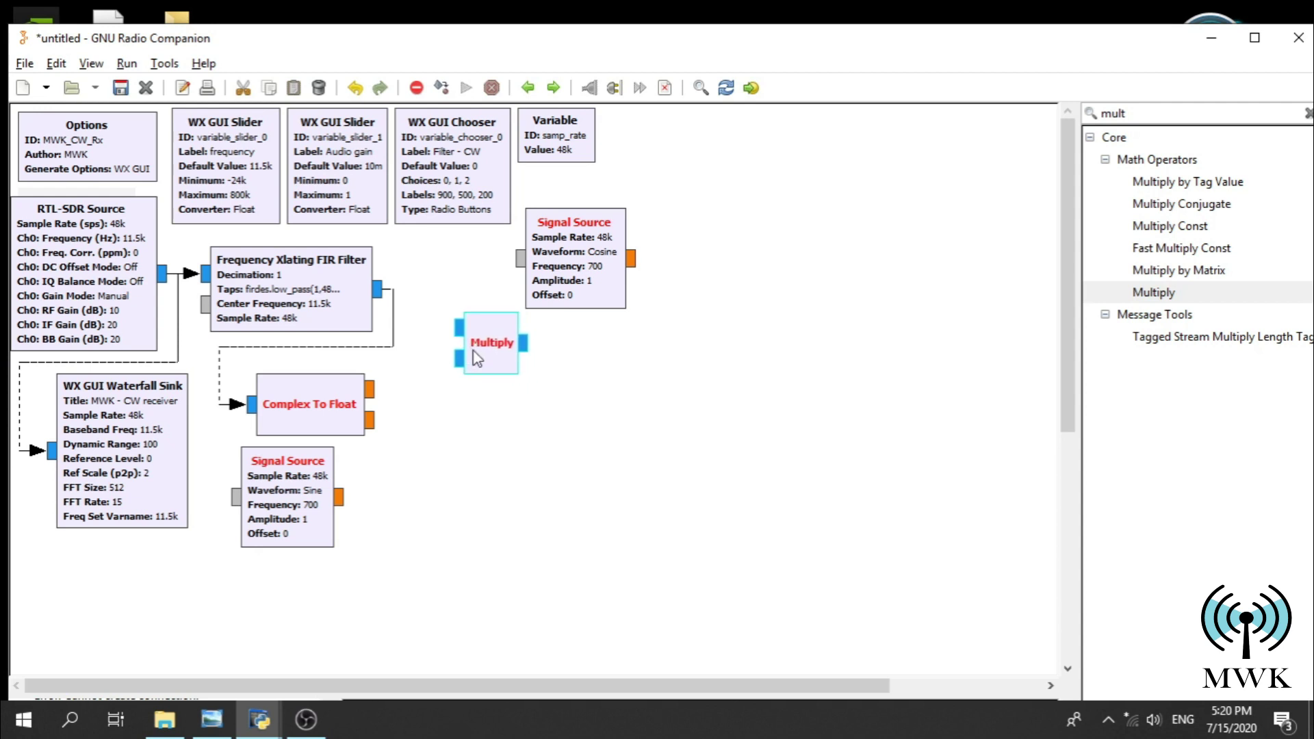
- Set the Multiply block's IO type to Float
{"action": "double_click", "coordinate": [476, 353]}
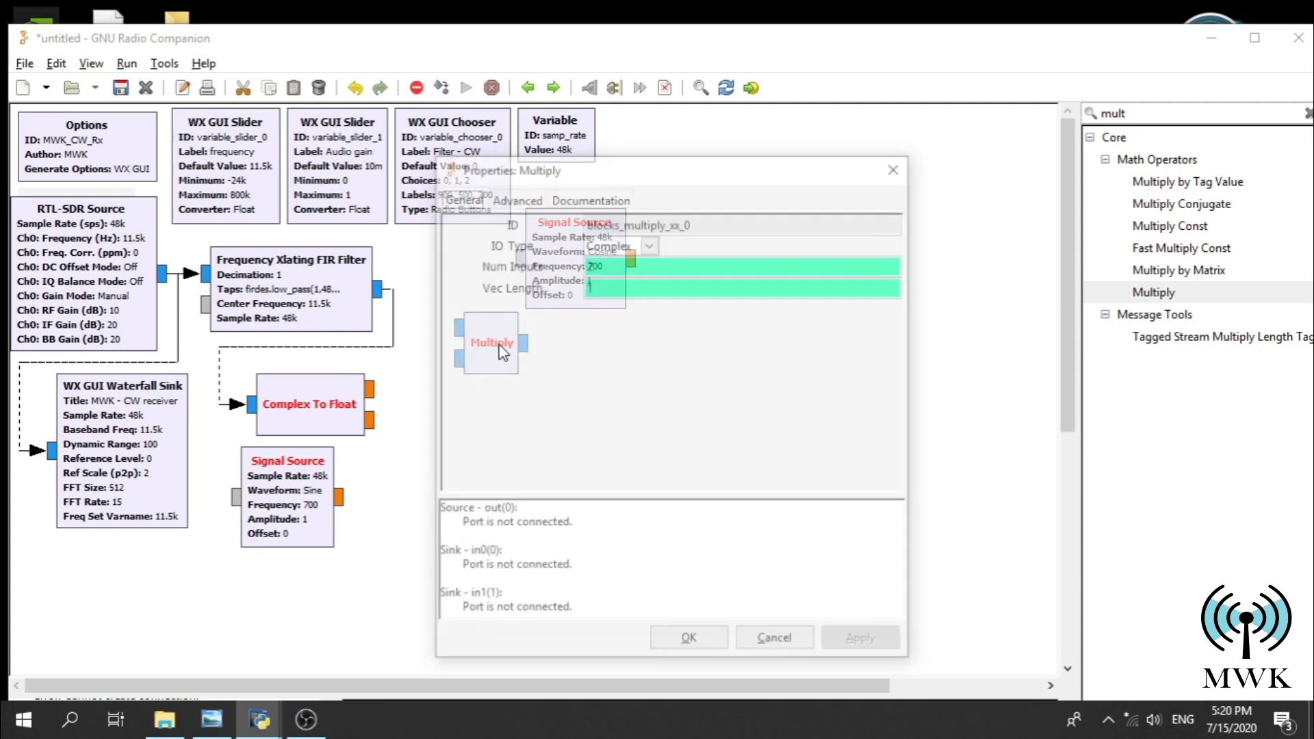
{"action": "left_click", "coordinate": [656, 244]}
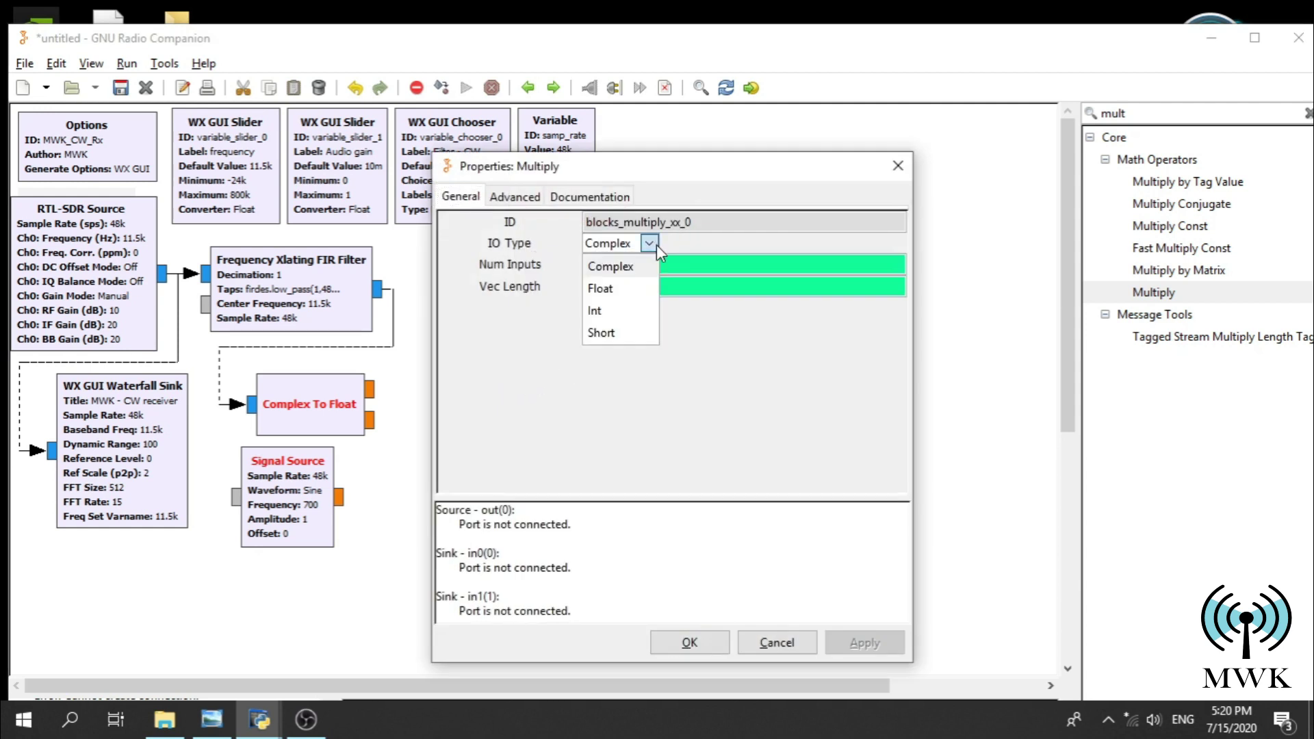
{"action": "left_click", "coordinate": [616, 285]}
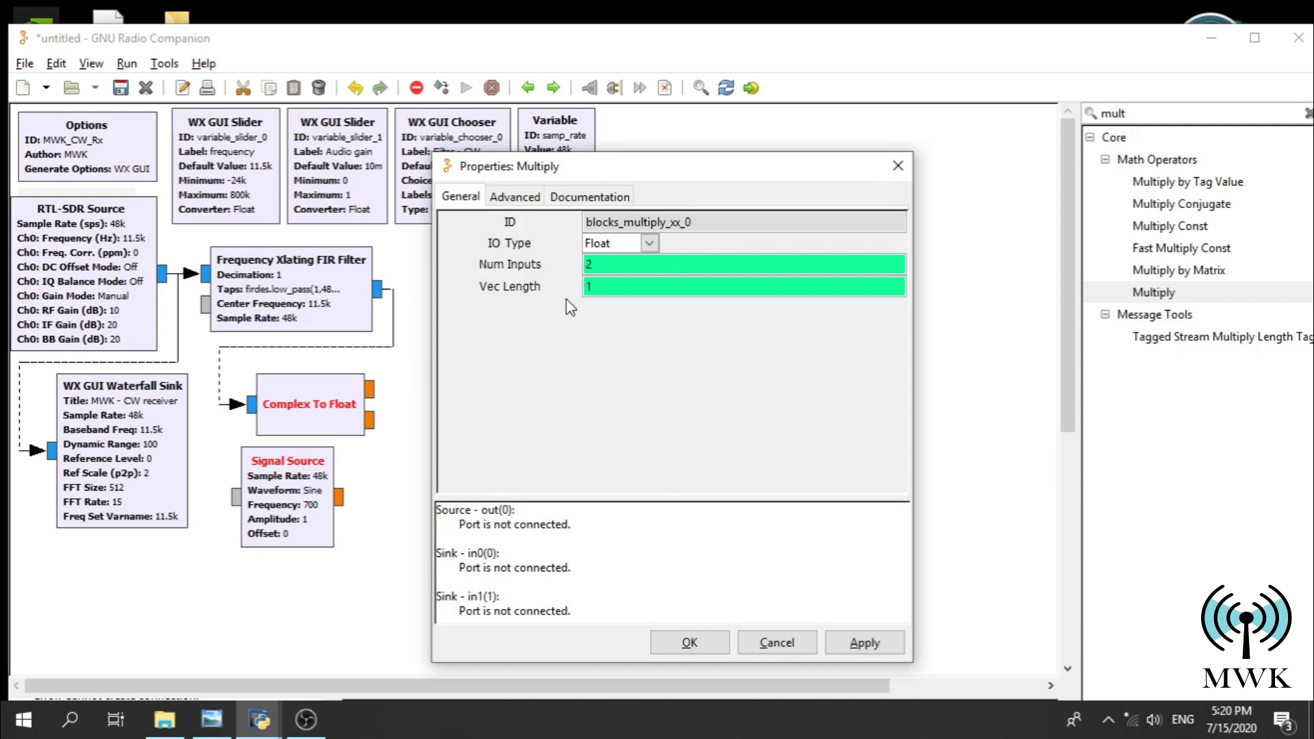
{"action": "left_click", "coordinate": [689, 644]}
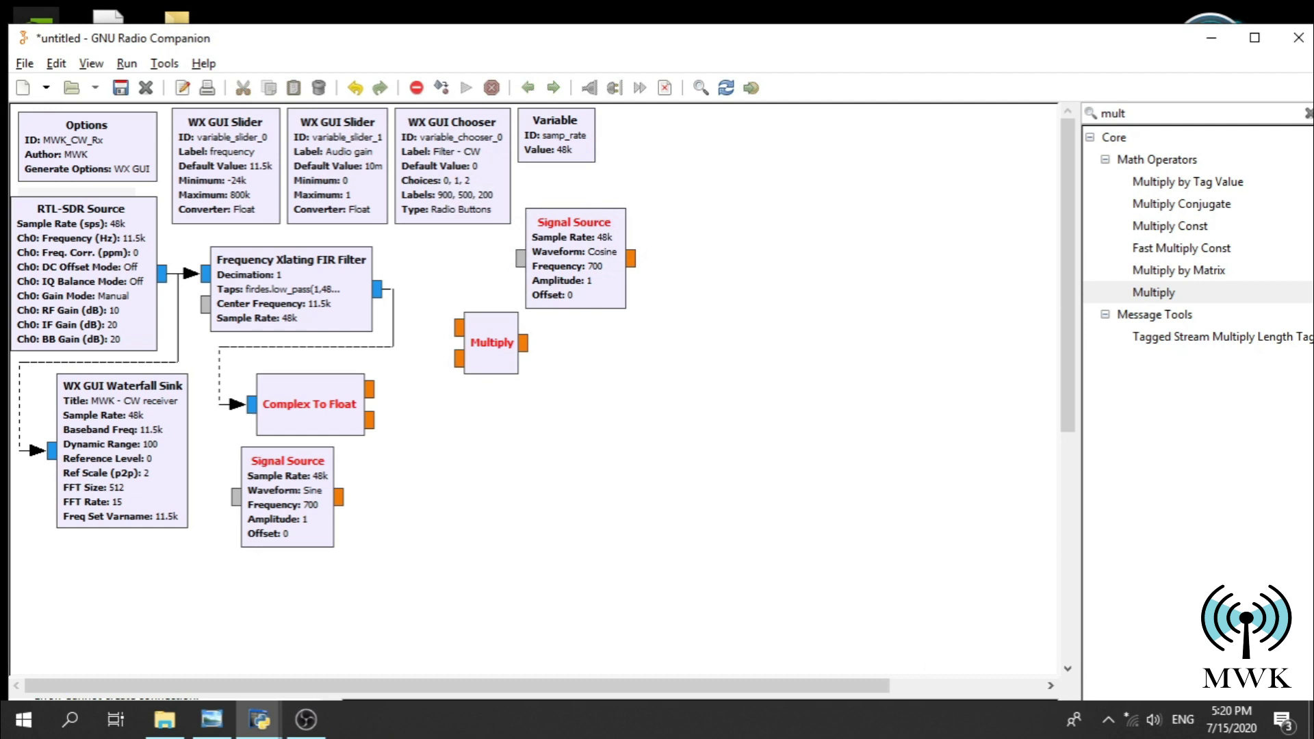
- Add a second Multiply block directly below the first one and set its IO type to Float
{"action": "key", "text": "alt+Tab"}
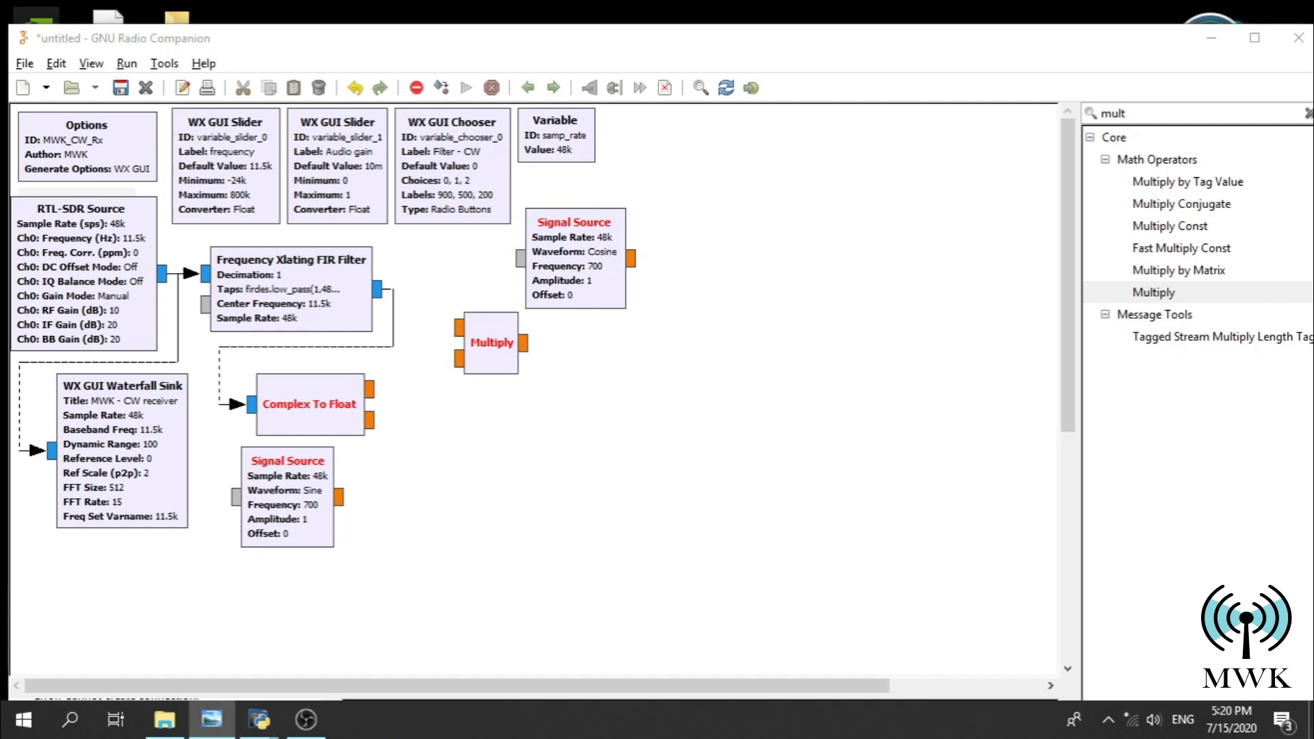
{"action": "left_click_drag", "start_coordinate": [1170, 299], "coordinate": [477, 419]}
{"action": "double_click", "coordinate": [483, 417]}
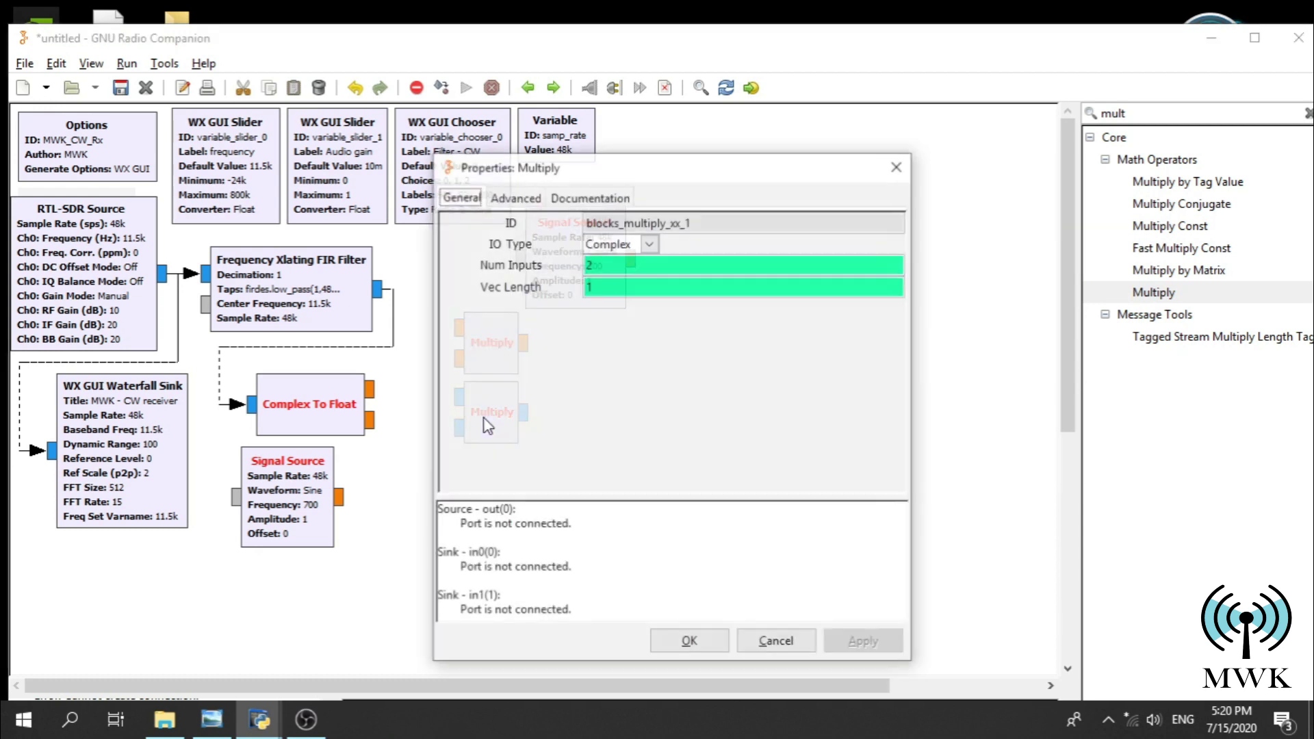
{"action": "left_click", "coordinate": [648, 243]}
{"action": "left_click", "coordinate": [602, 289]}
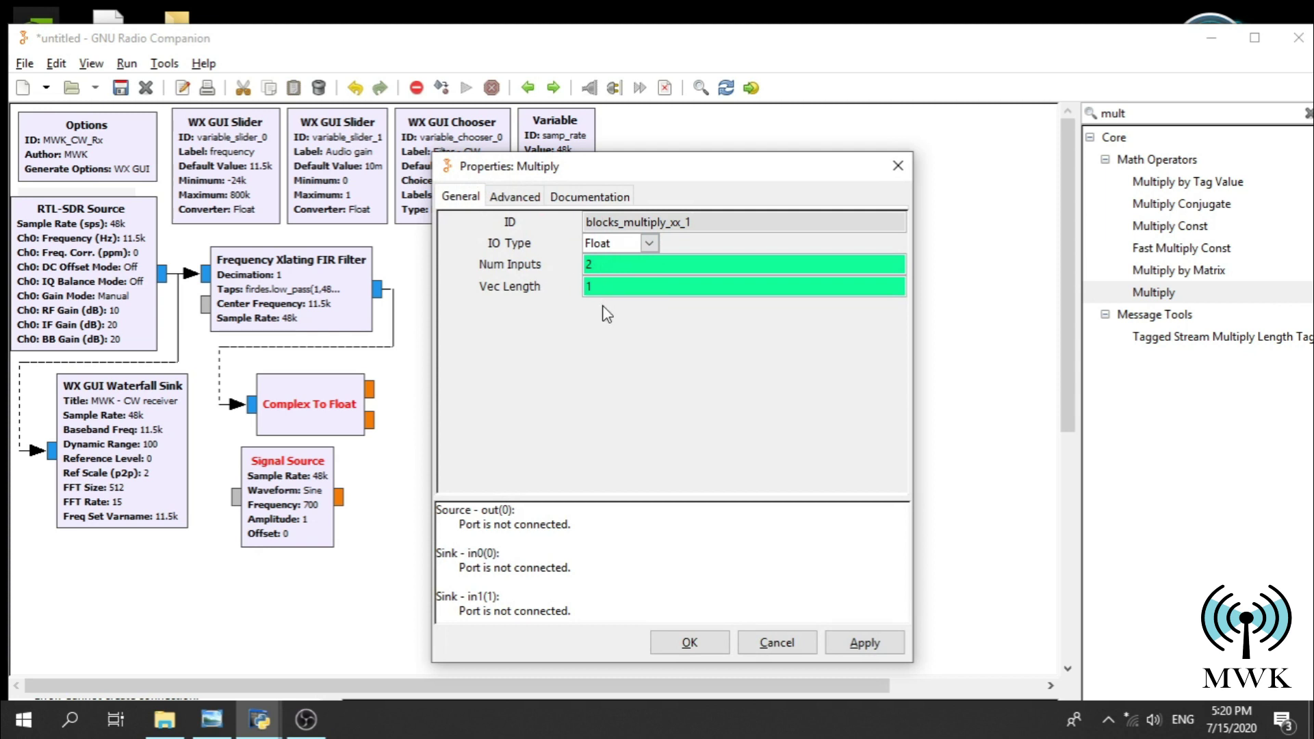
{"action": "left_click", "coordinate": [677, 645]}
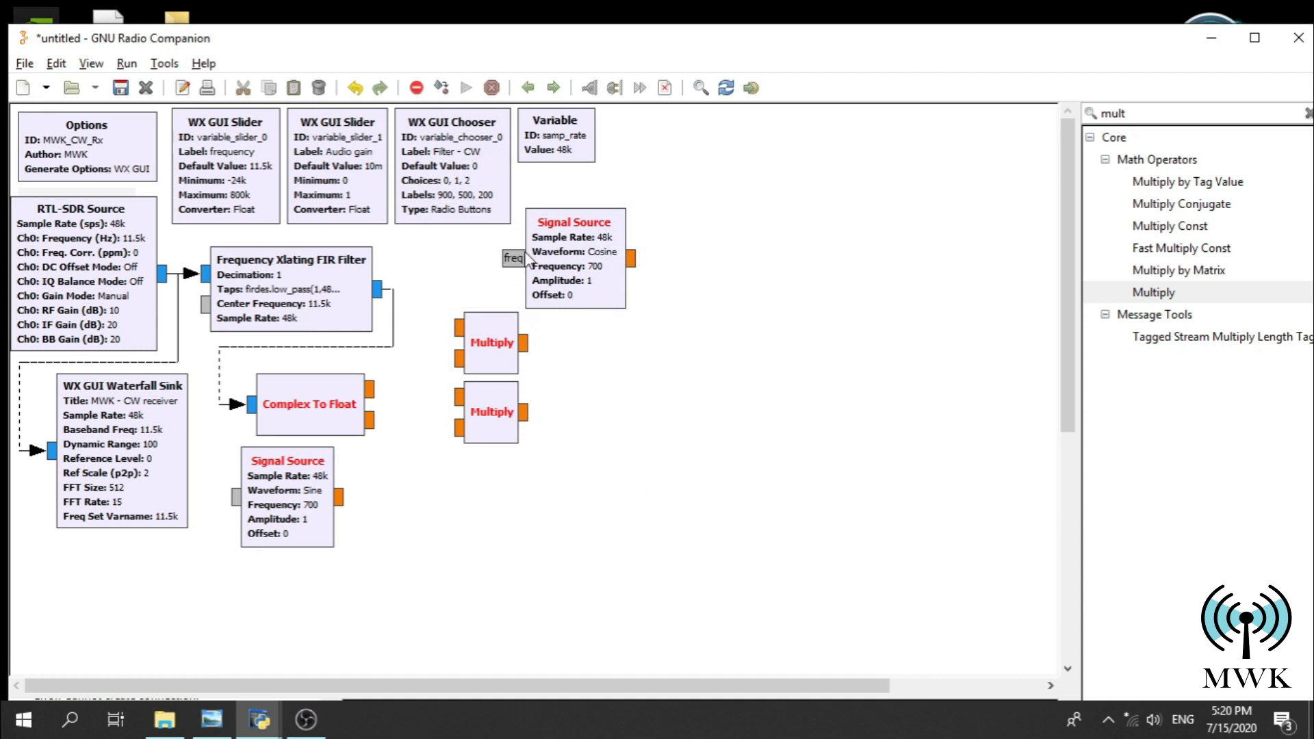
- Connect the cosine Signal Source's output to the upper Multiply block's first input and rotate the source counterclockwise twice
{"action": "left_click", "coordinate": [632, 263]}
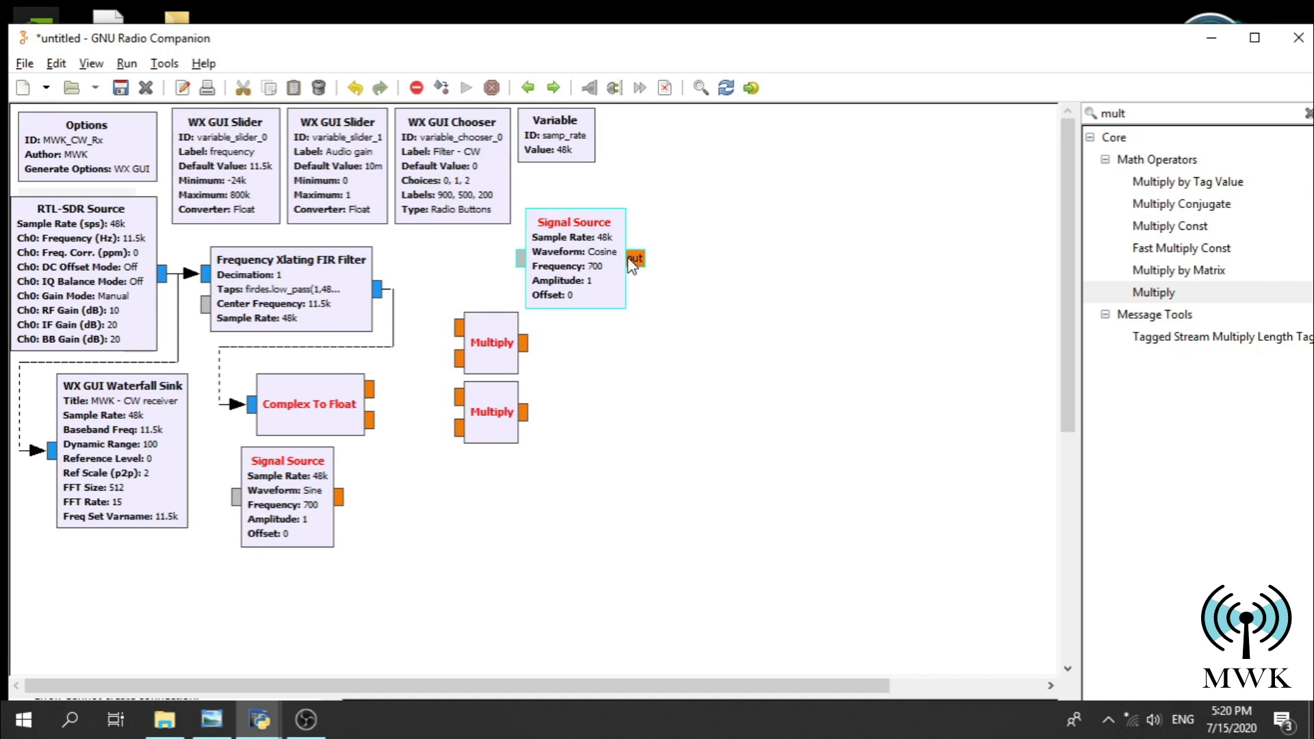
{"action": "left_click", "coordinate": [455, 329]}
{"action": "mouse_move", "coordinate": [565, 254]}
{"action": "left_mouse_down"}
{"action": "mouse_move", "coordinate": [566, 220]}
{"action": "mouse_move", "coordinate": [568, 249]}
{"action": "left_mouse_up"}
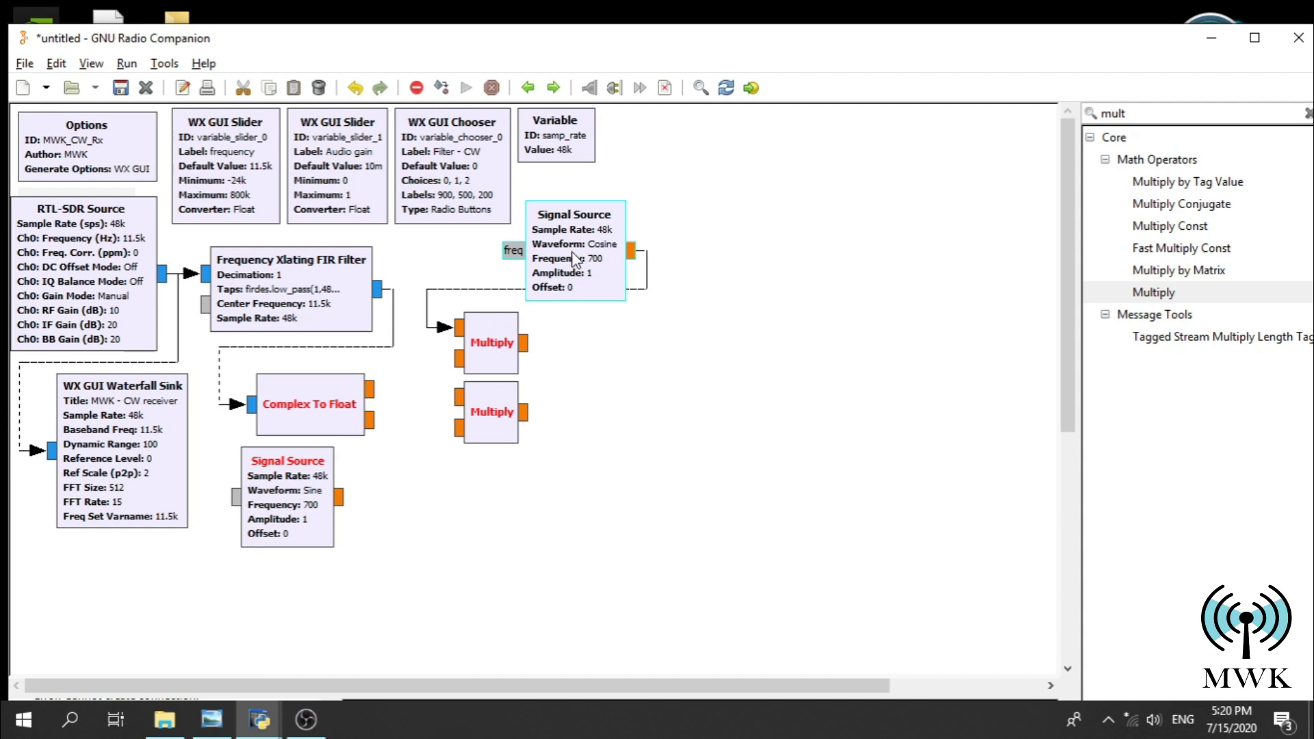
{"action": "right_click", "coordinate": [605, 276]}
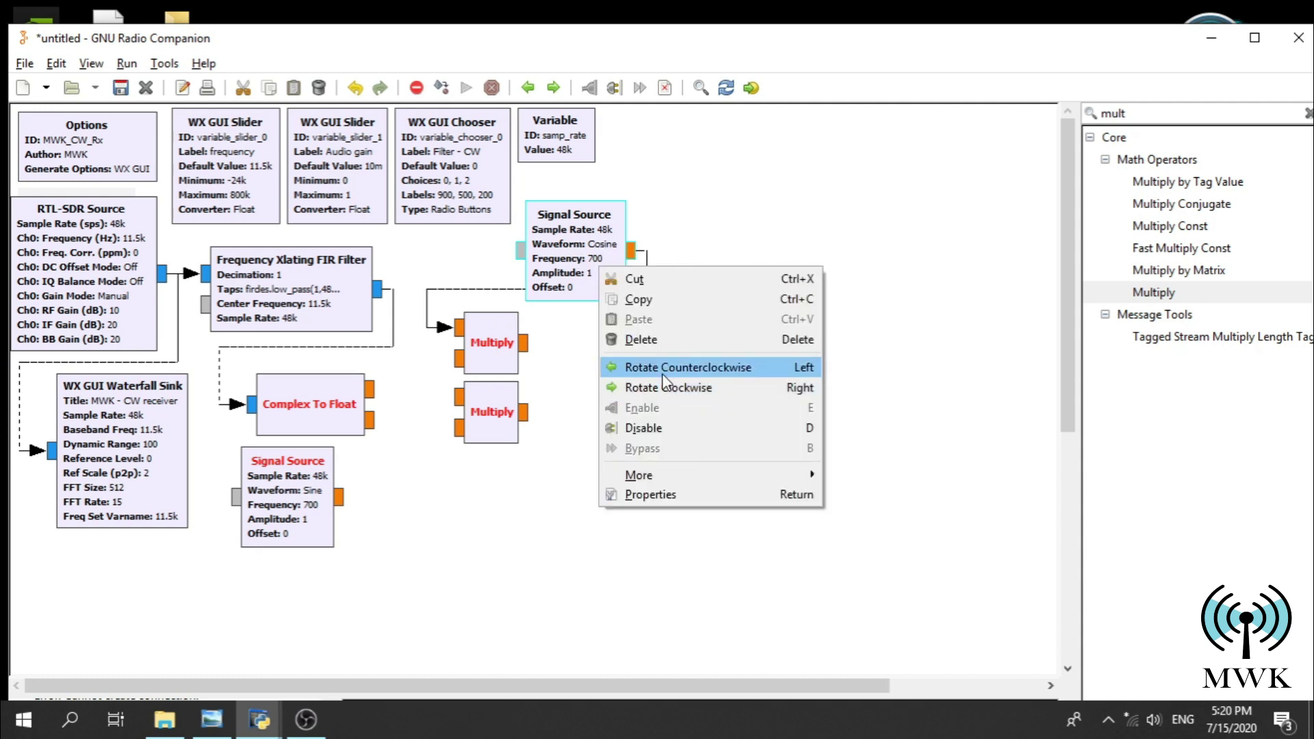
{"action": "left_click", "coordinate": [678, 365]}
{"action": "right_click", "coordinate": [598, 288]}
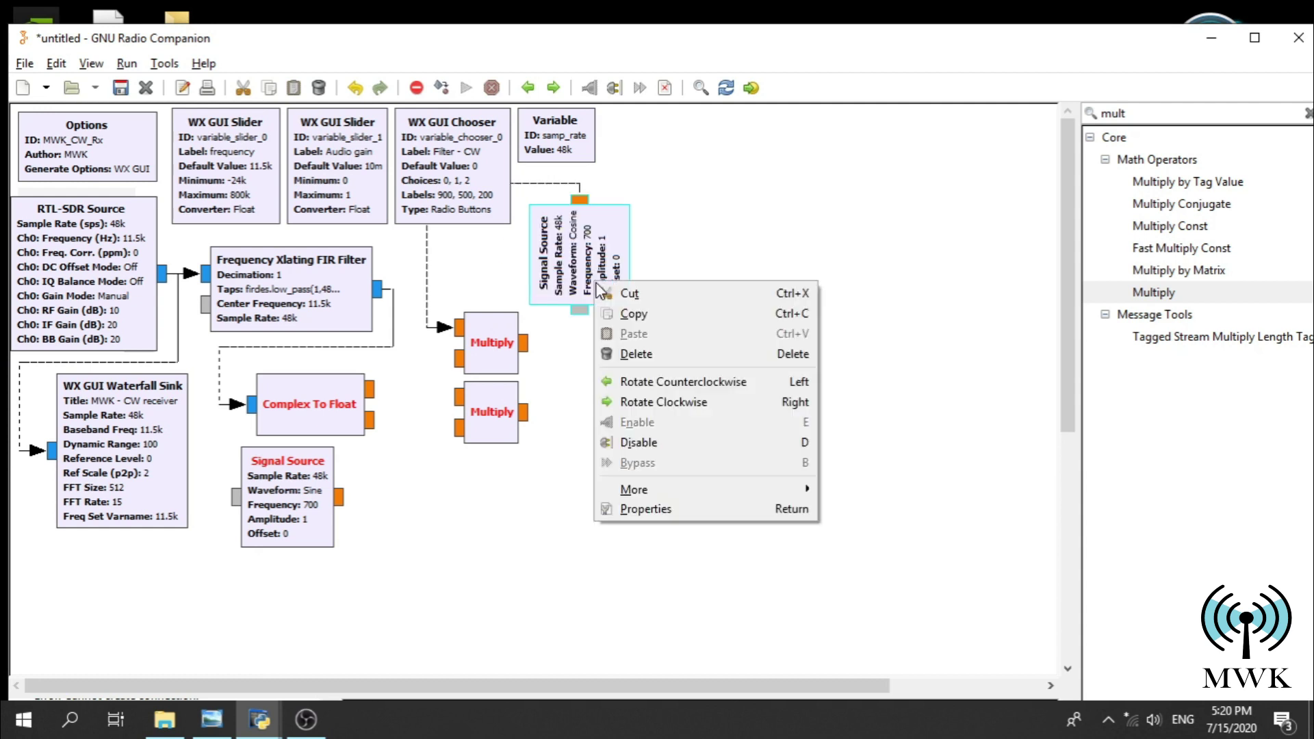
{"action": "left_click", "coordinate": [661, 381]}
{"action": "left_click_drag", "start_coordinate": [622, 295], "coordinate": [610, 299]}
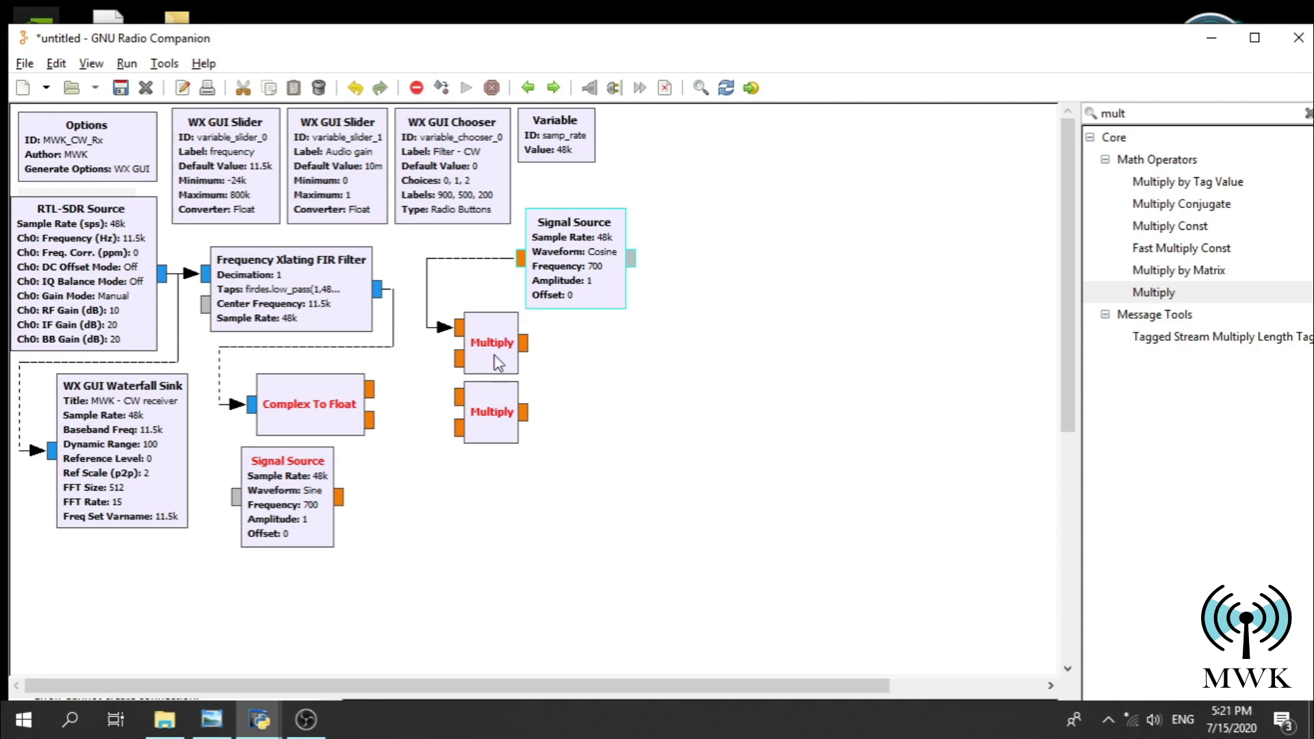
- Connect Complex To Float's real output to the upper Multiply's second input and its imaginary output to the lower Multiply's second input
{"action": "left_click", "coordinate": [375, 390]}
{"action": "left_click", "coordinate": [453, 358]}
{"action": "left_click", "coordinate": [374, 421]}
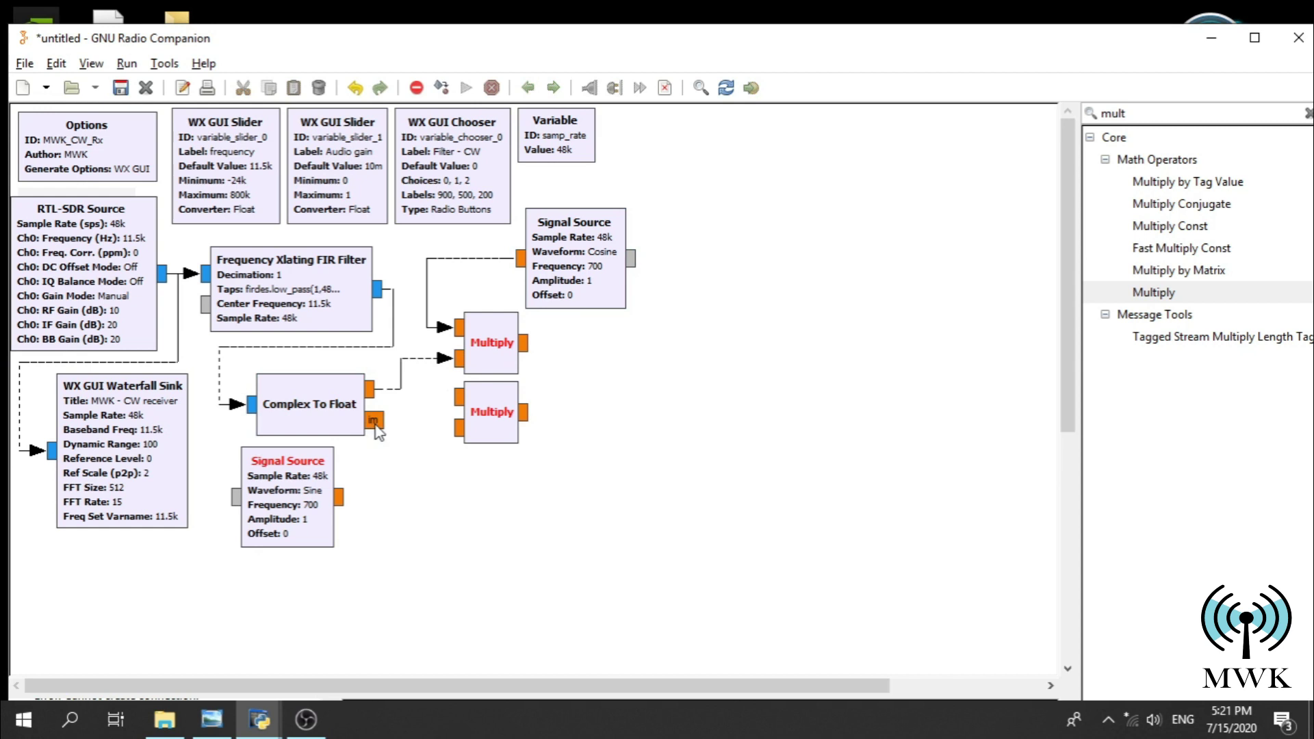
{"action": "left_click", "coordinate": [376, 425]}
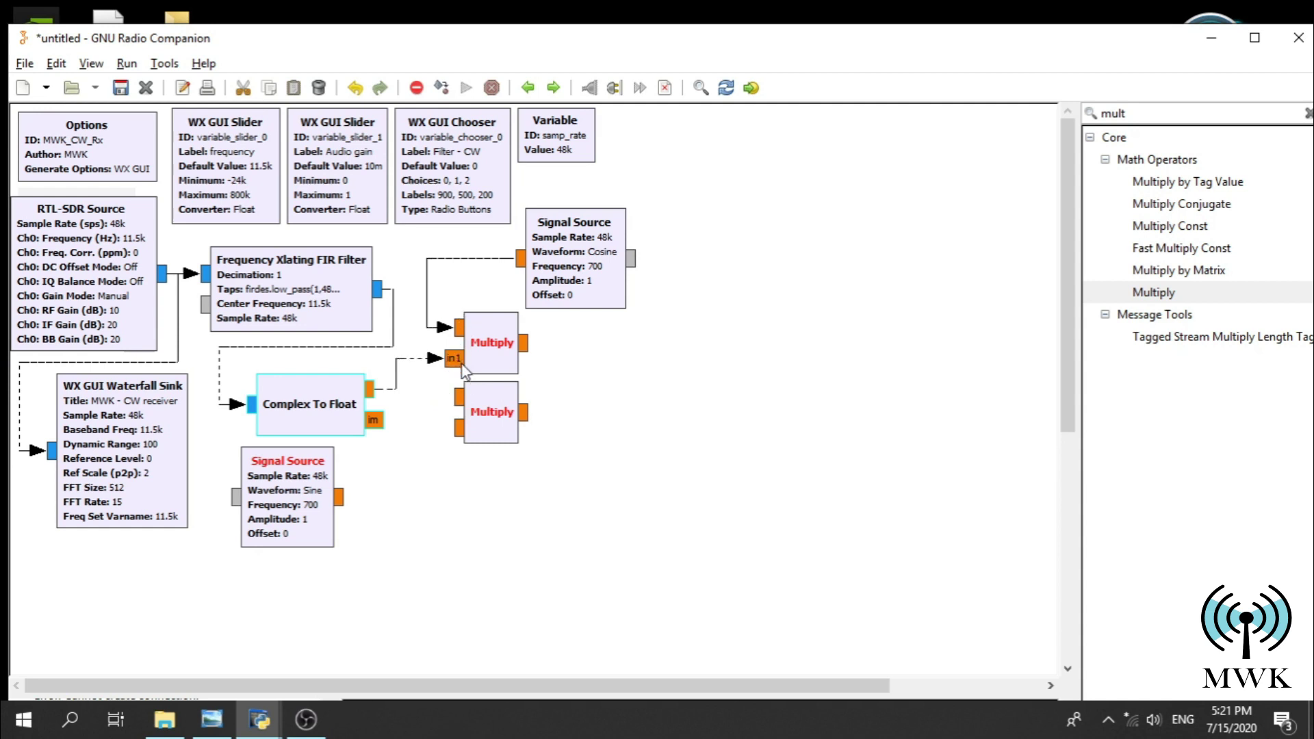
{"action": "left_click", "coordinate": [458, 437]}
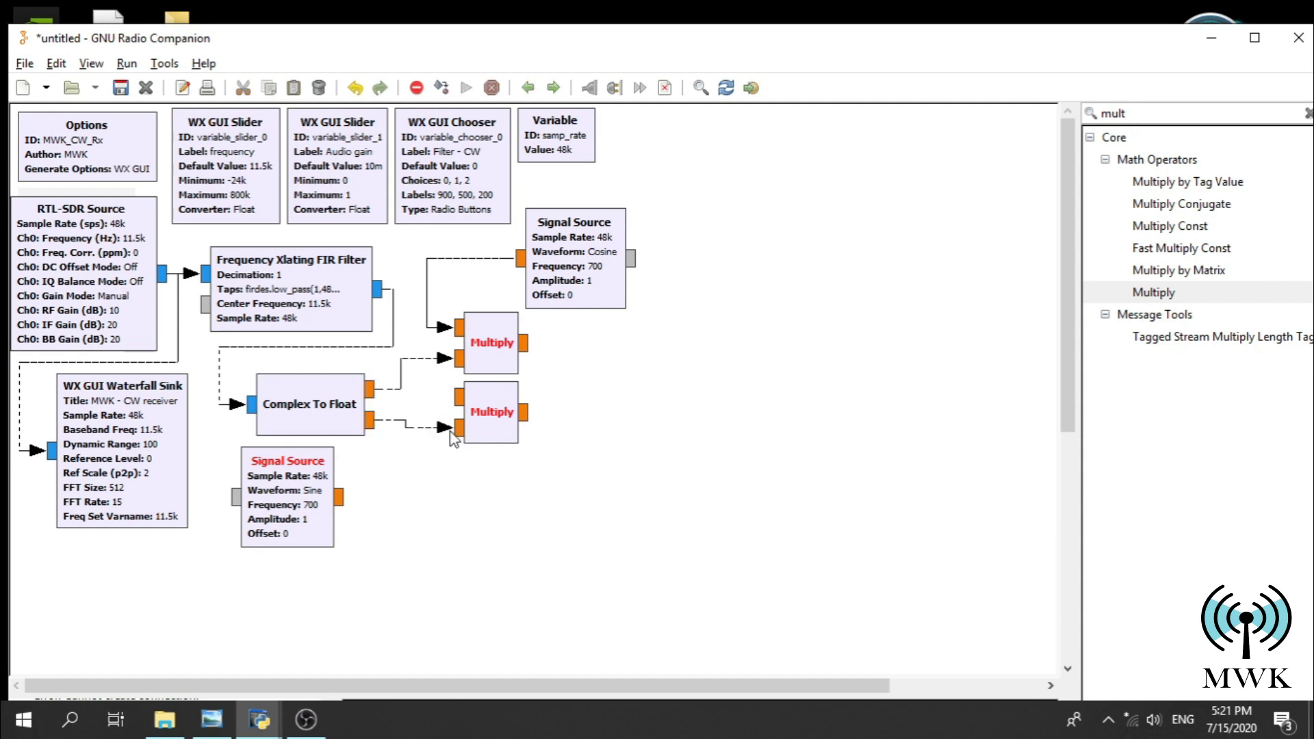
- Connect the sine Signal Source's output to the lower Multiply's first input and shift both blocks slightly to space out the wires
{"action": "left_click", "coordinate": [342, 499]}
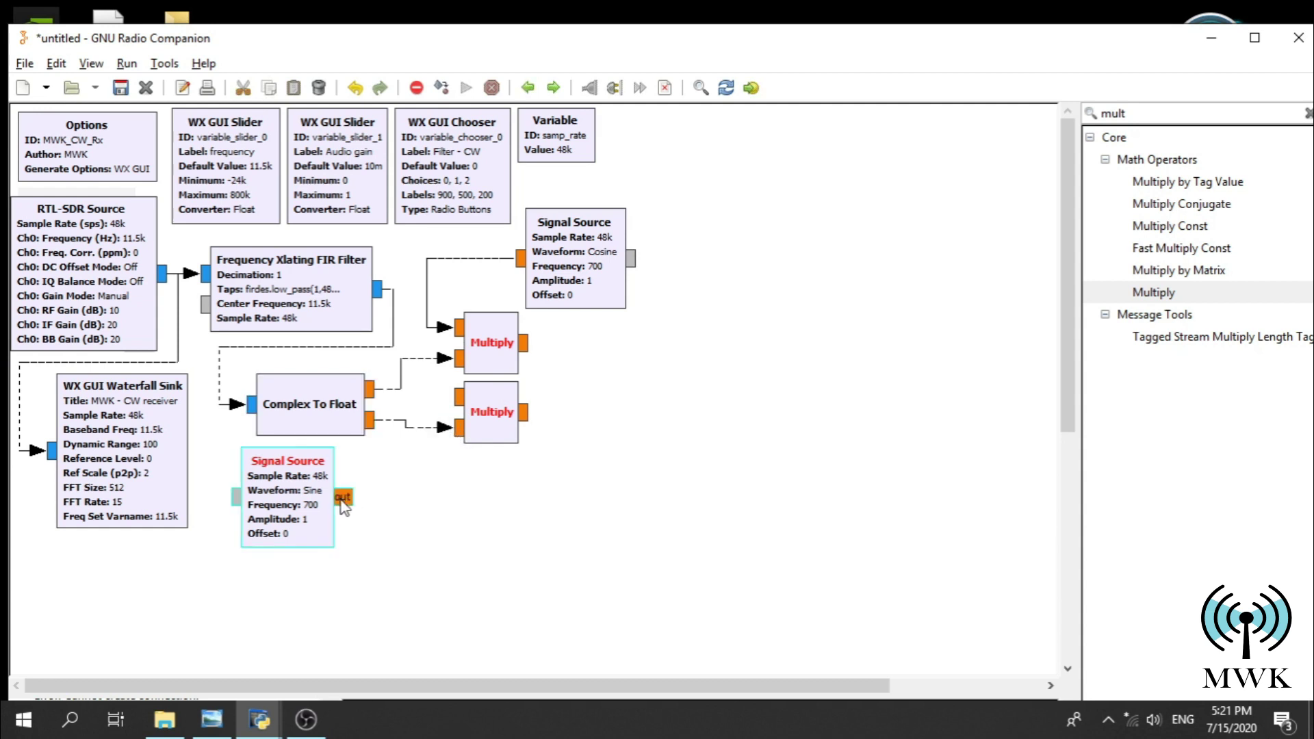
{"action": "left_click", "coordinate": [454, 397]}
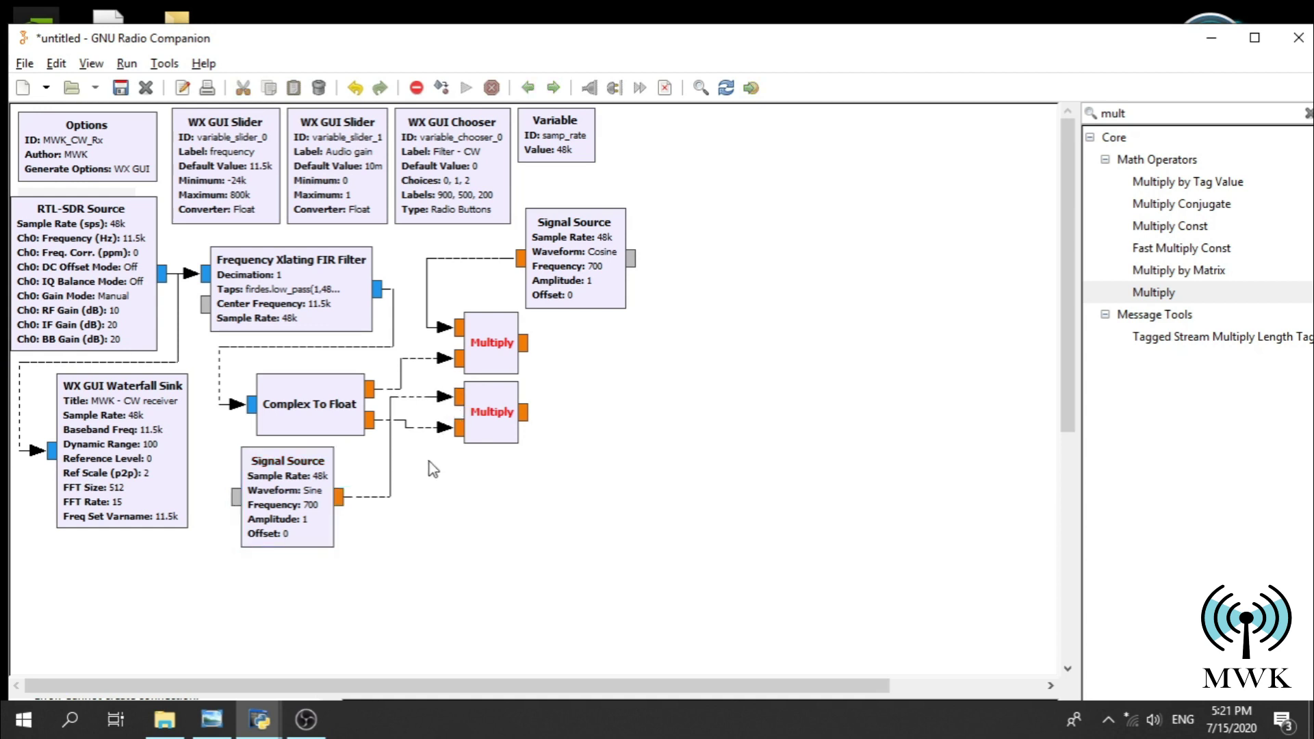
{"action": "mouse_move", "coordinate": [288, 508]}
{"action": "left_mouse_down"}
{"action": "mouse_move", "coordinate": [311, 523]}
{"action": "mouse_move", "coordinate": [302, 512]}
{"action": "left_mouse_up"}
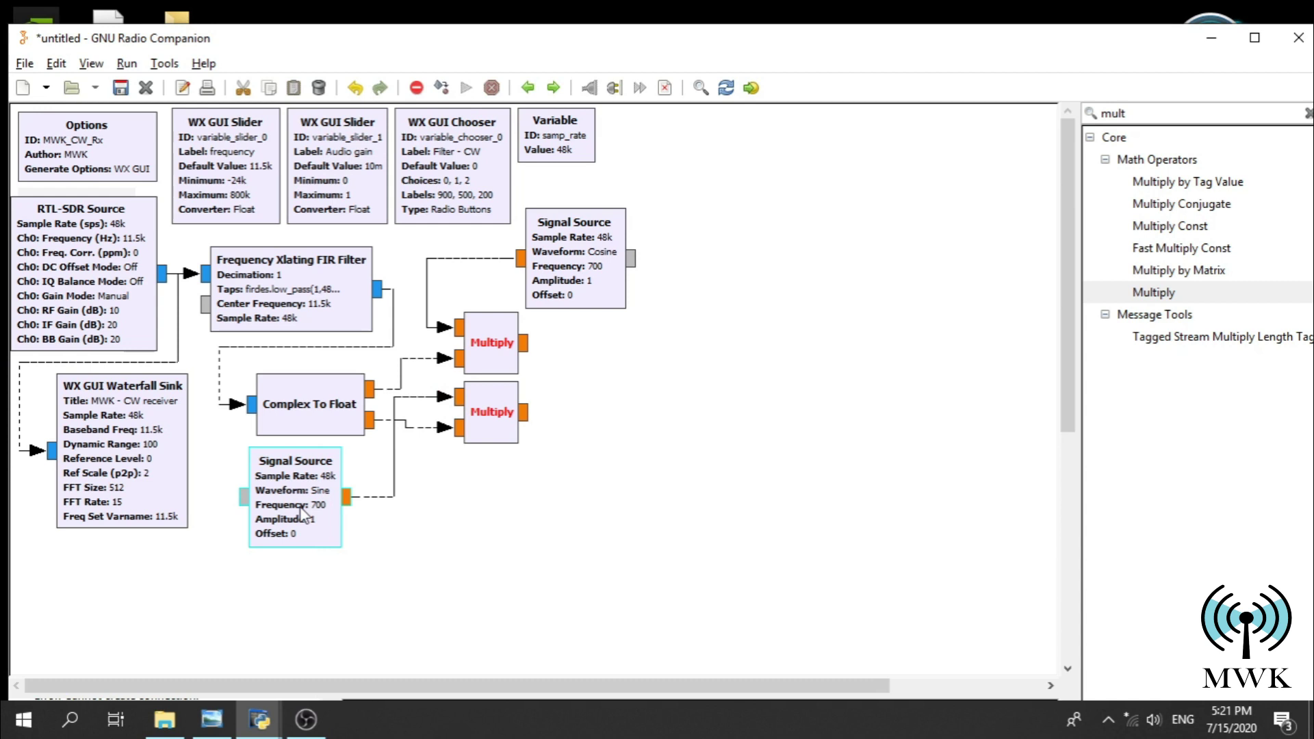
{"action": "left_click_drag", "start_coordinate": [492, 436], "coordinate": [508, 458]}
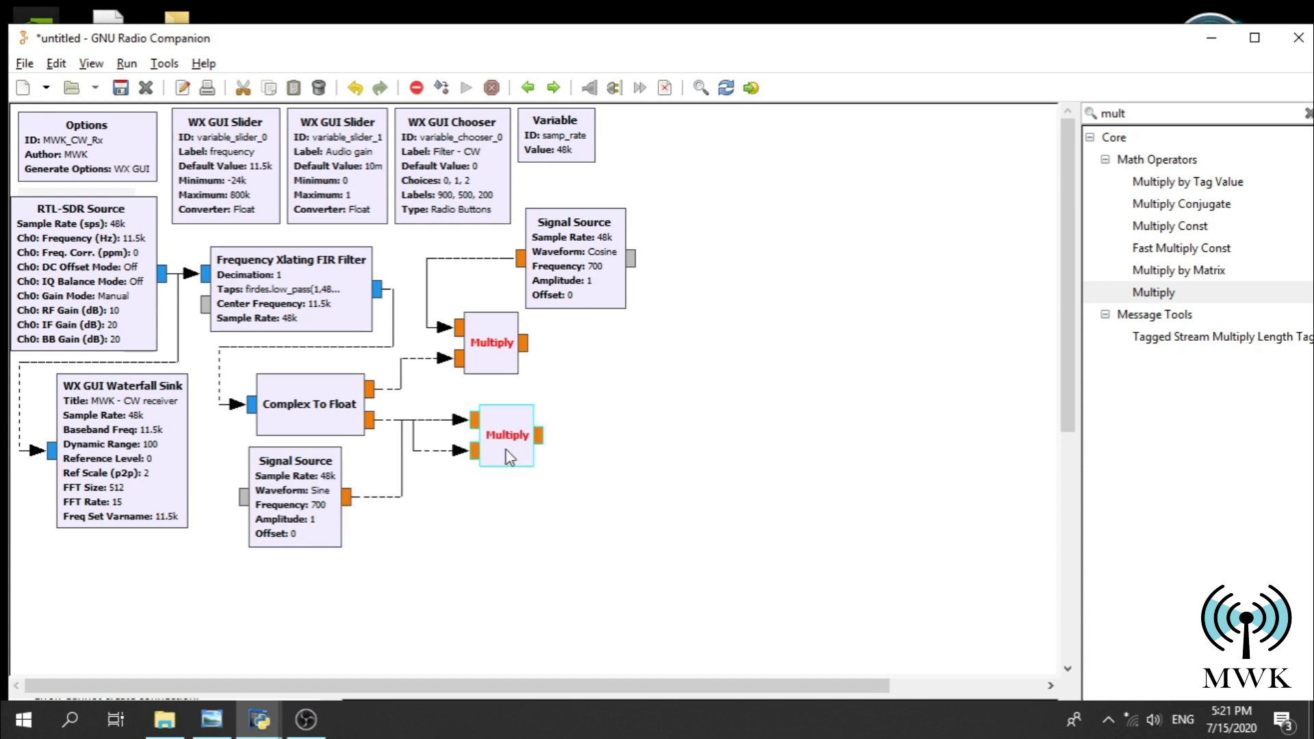
{"action": "left_click_drag", "start_coordinate": [506, 449], "coordinate": [489, 436]}
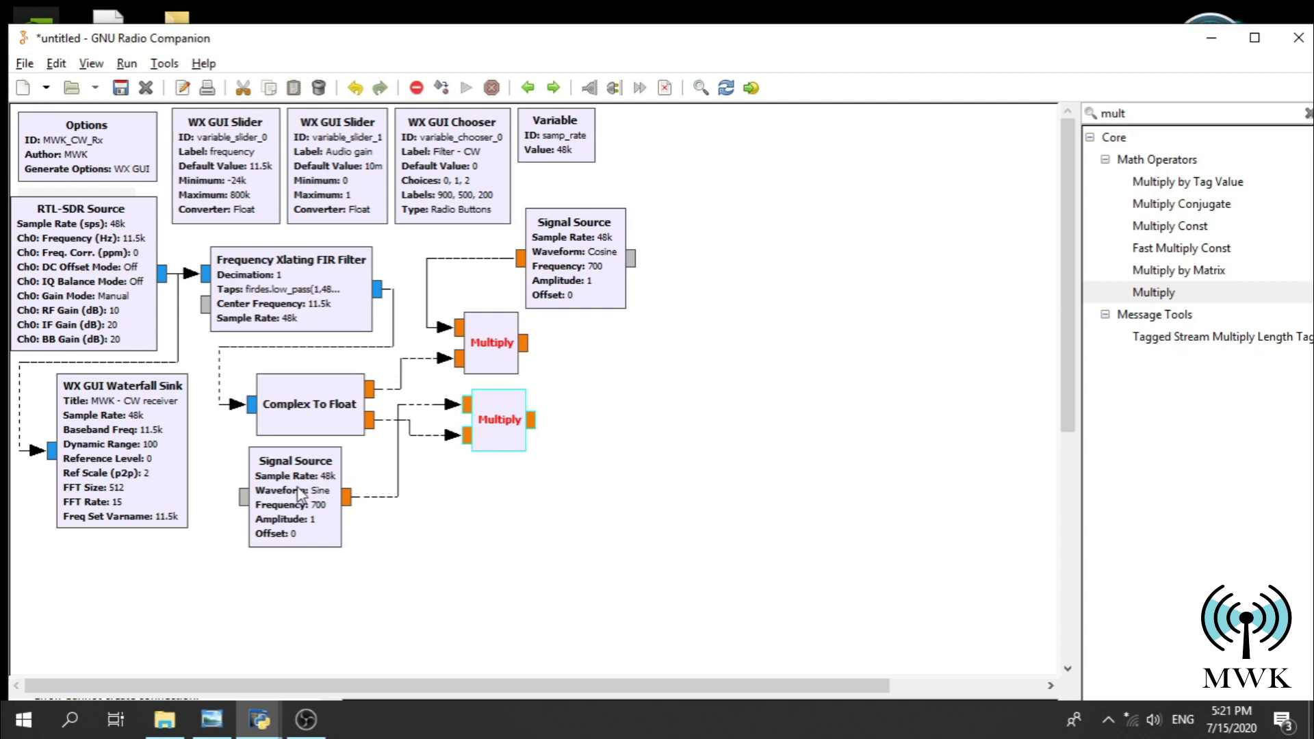
{"action": "left_click_drag", "start_coordinate": [299, 495], "coordinate": [313, 496]}
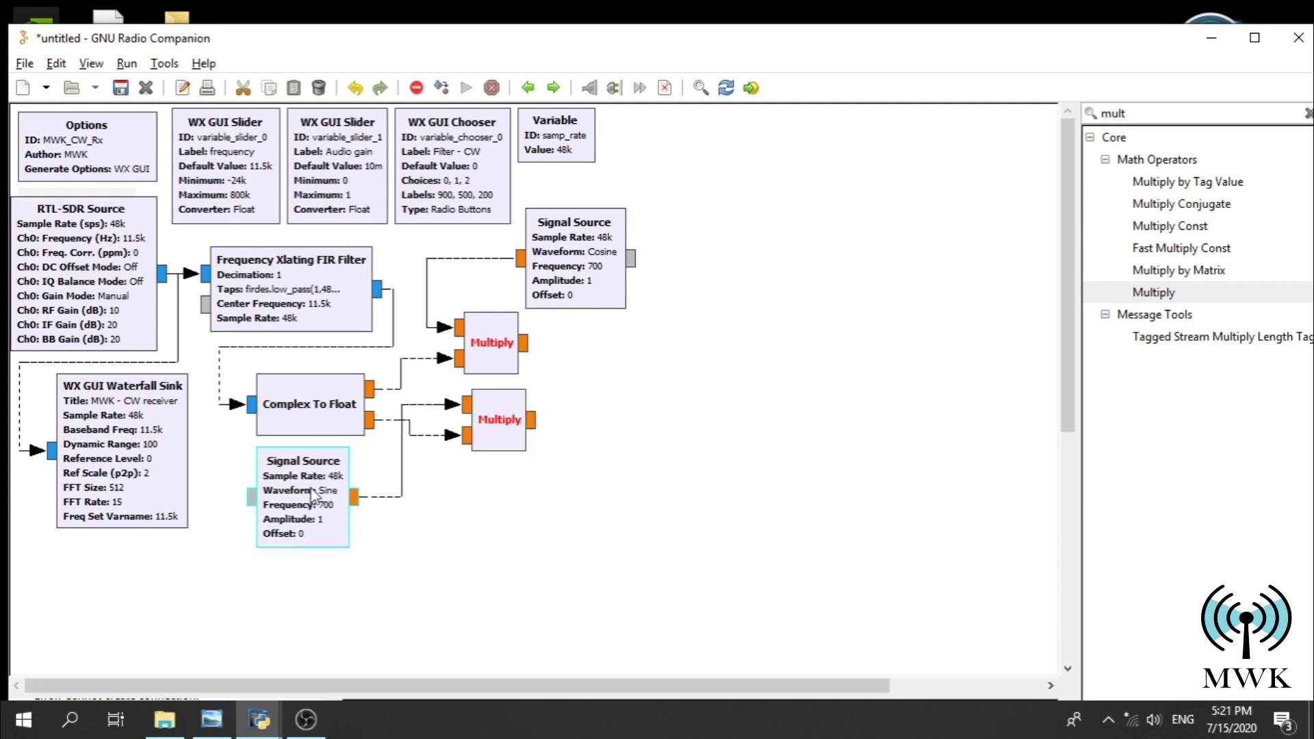
{"action": "left_click", "coordinate": [458, 540]}
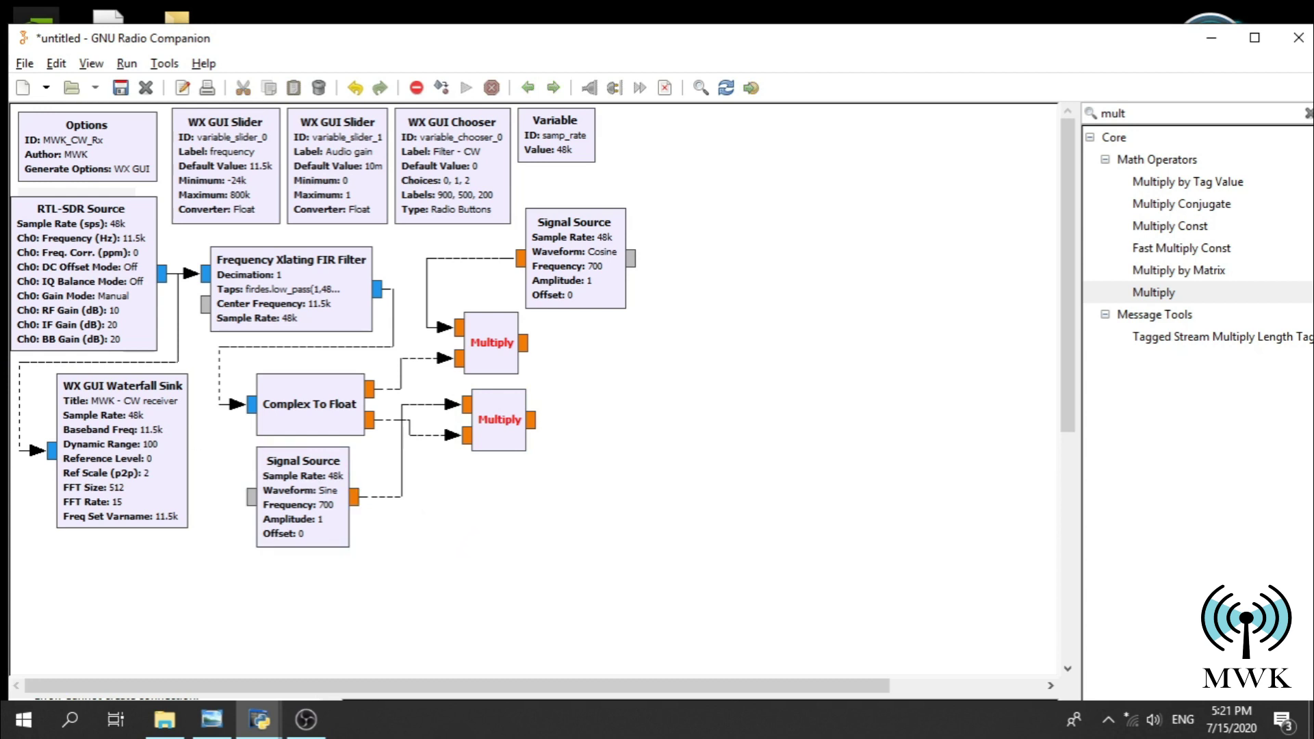
- Search the block library for "add", place an Add block to the right of the Multiply blocks, and align the upper Multiply with the lower one
{"action": "key", "text": "alt+Tab"}
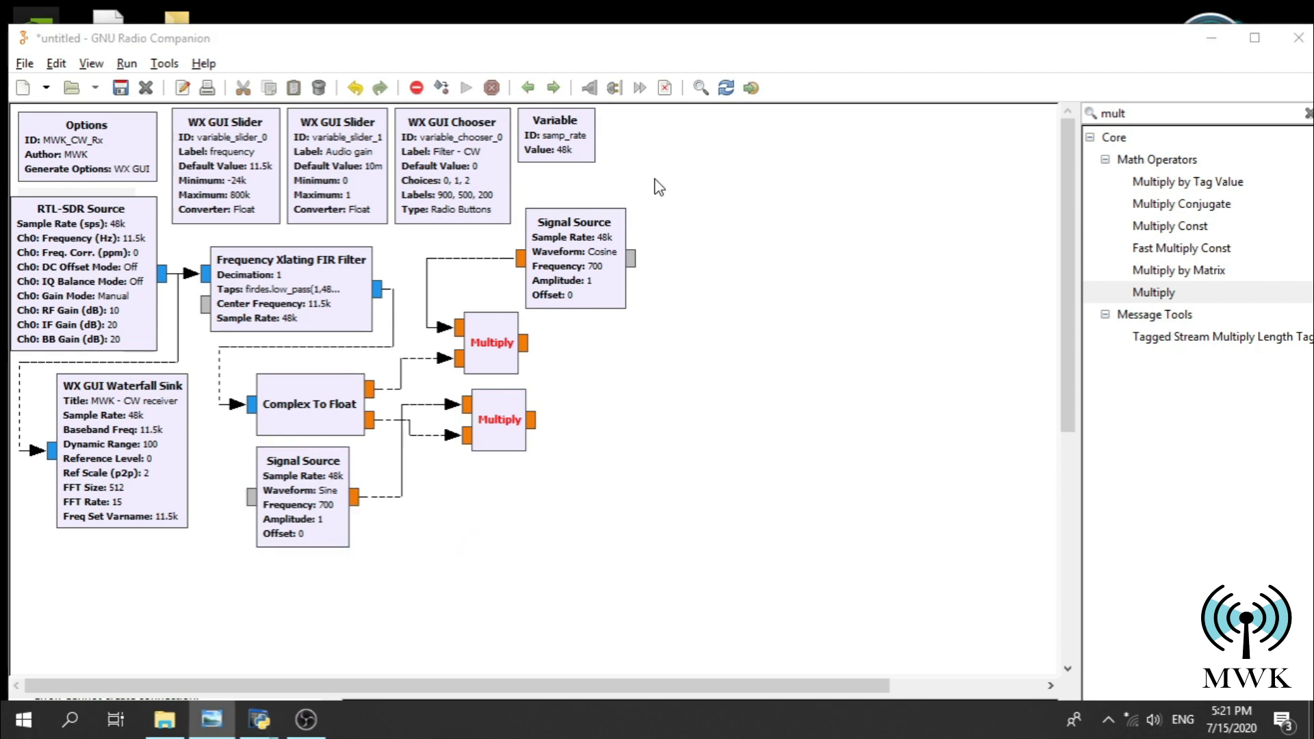
{"action": "double_click", "coordinate": [1129, 114]}
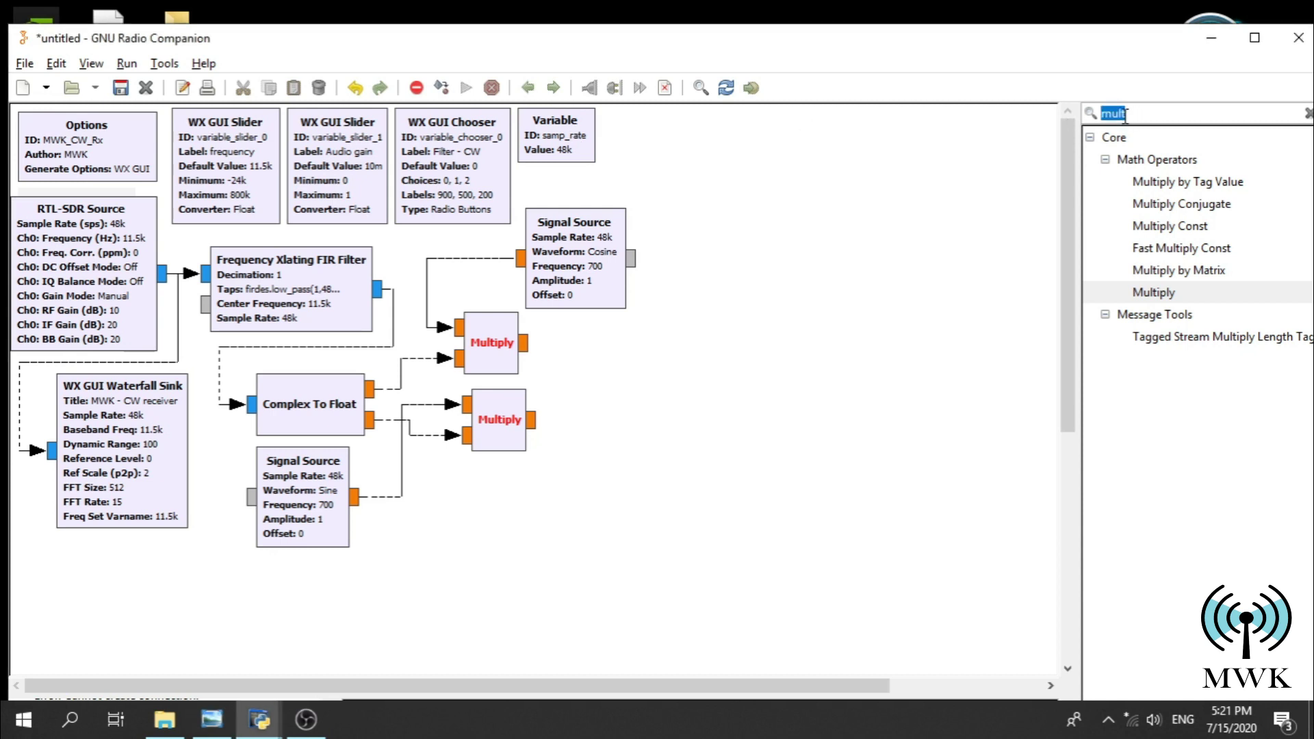
{"action": "type", "text": "add"}
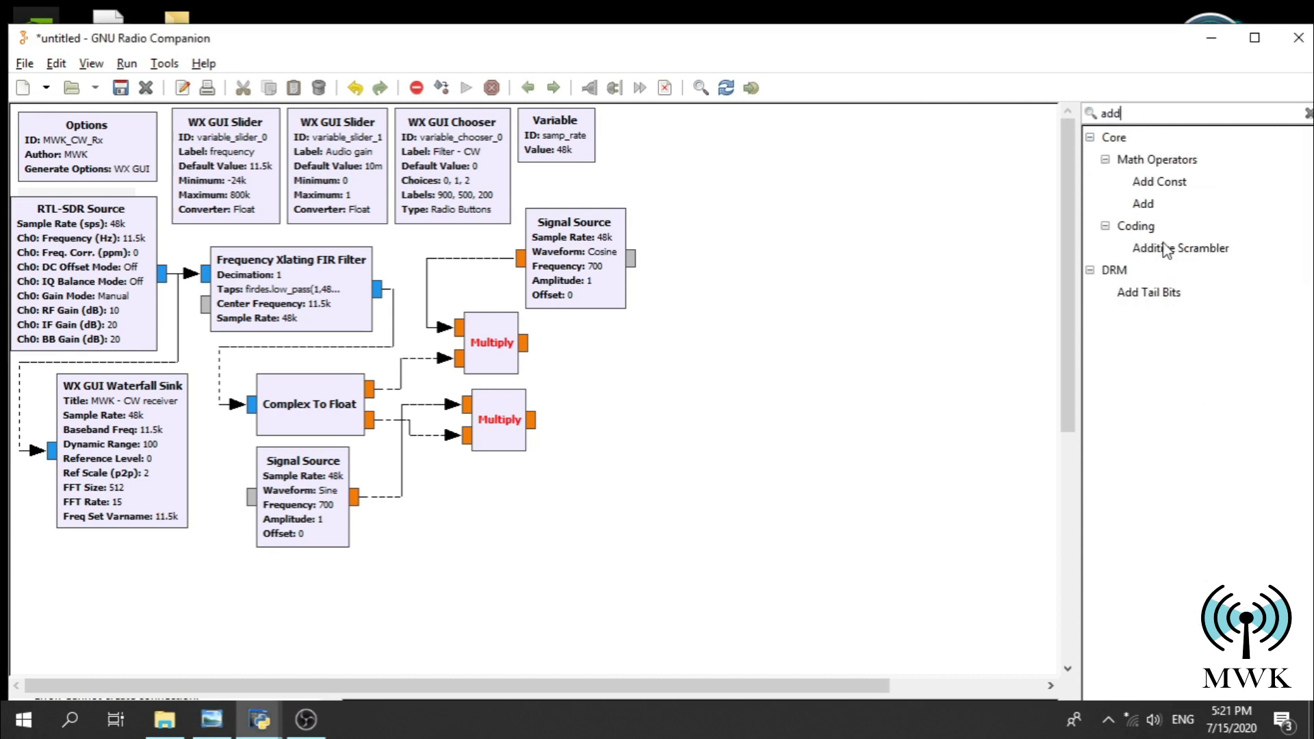
{"action": "double_click", "coordinate": [1162, 205]}
{"action": "left_click_drag", "start_coordinate": [627, 295], "coordinate": [635, 386]}
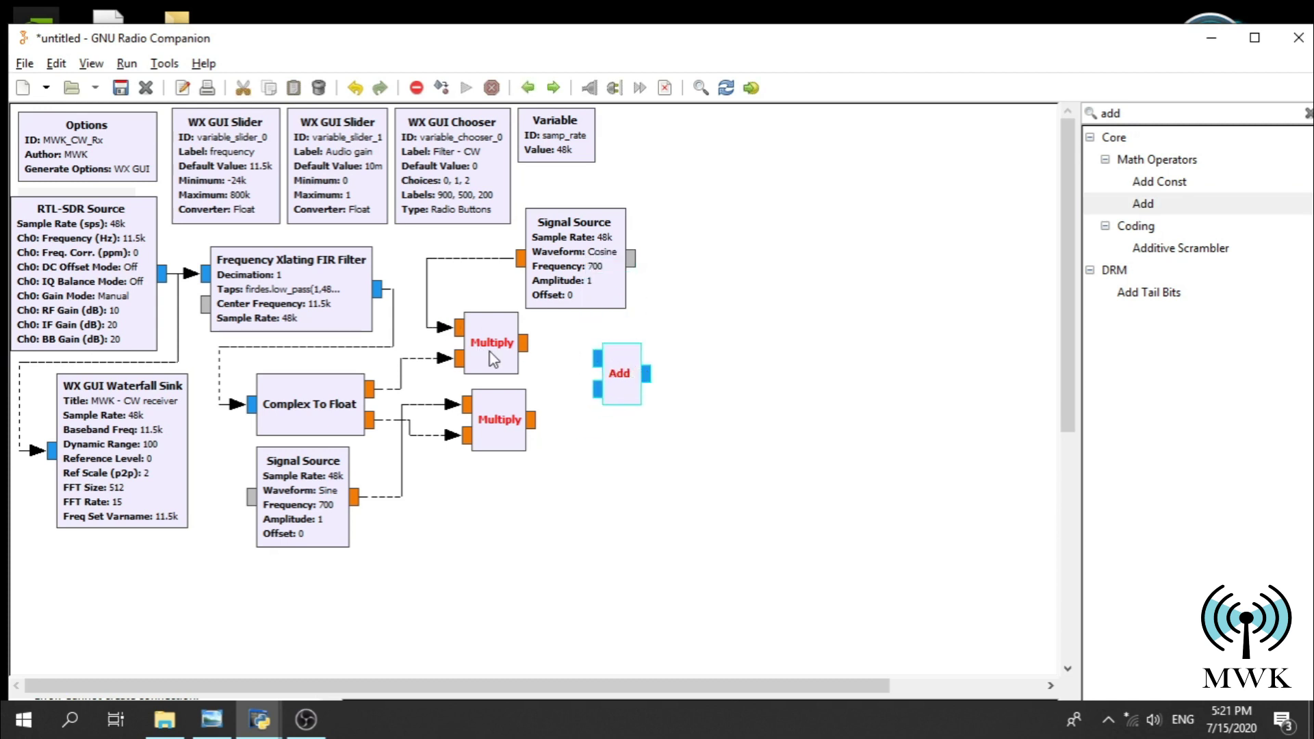
{"action": "left_click_drag", "start_coordinate": [506, 356], "coordinate": [515, 357]}
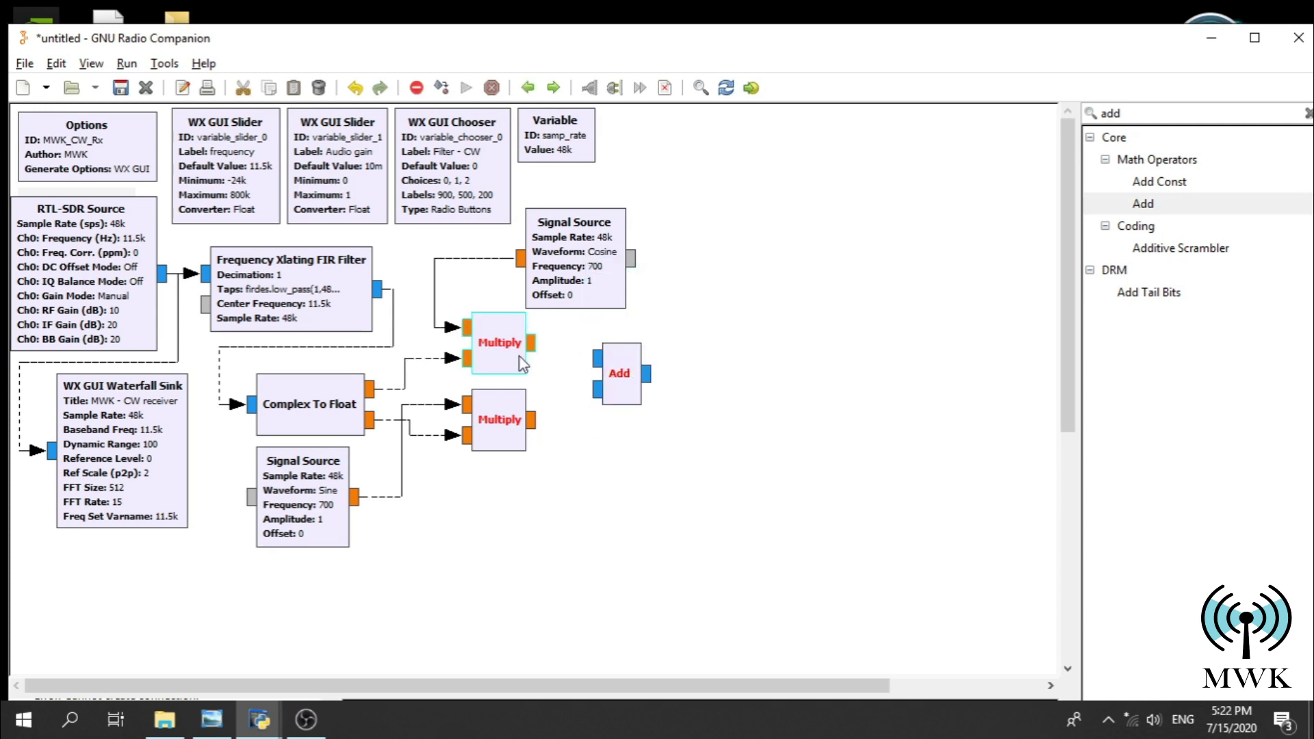
- Shift the Add block slightly left and set its IO type to Float
{"action": "left_click", "coordinate": [627, 389]}
{"action": "left_click_drag", "start_coordinate": [640, 401], "coordinate": [633, 402]}
{"action": "double_click", "coordinate": [630, 395]}
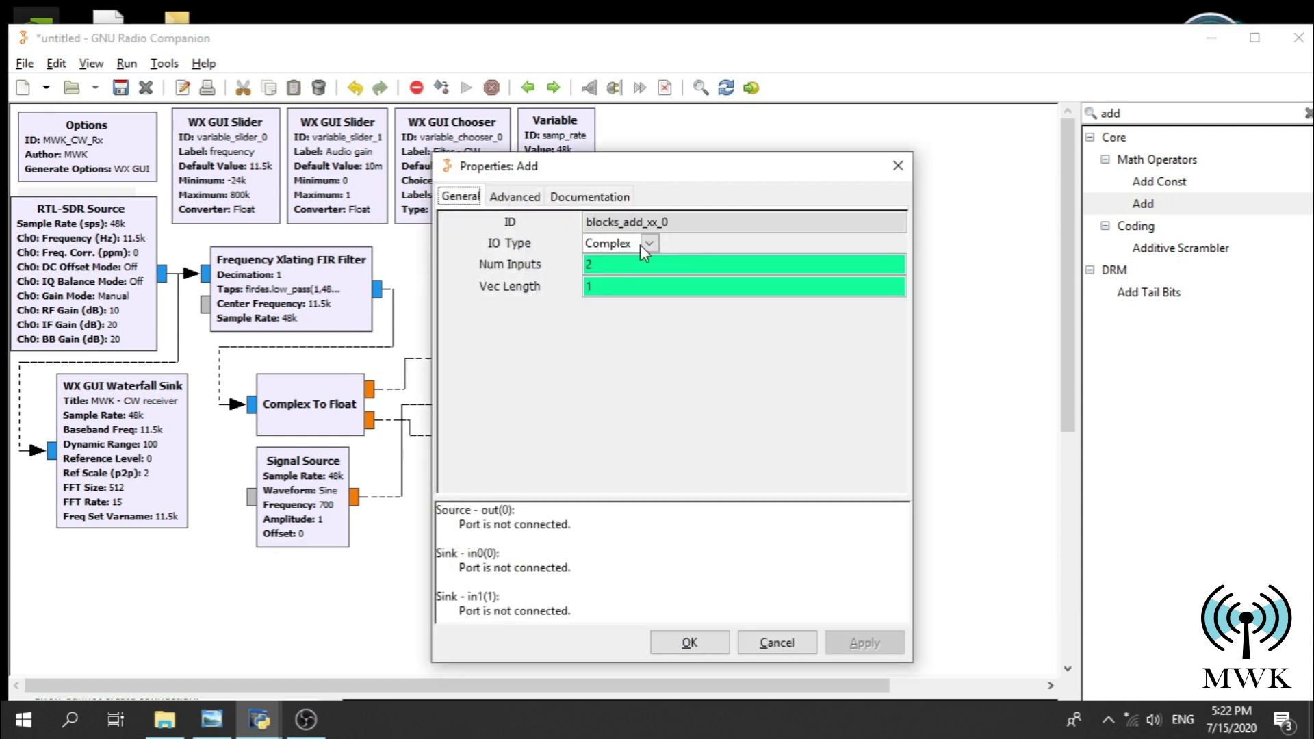
{"action": "left_click", "coordinate": [643, 245]}
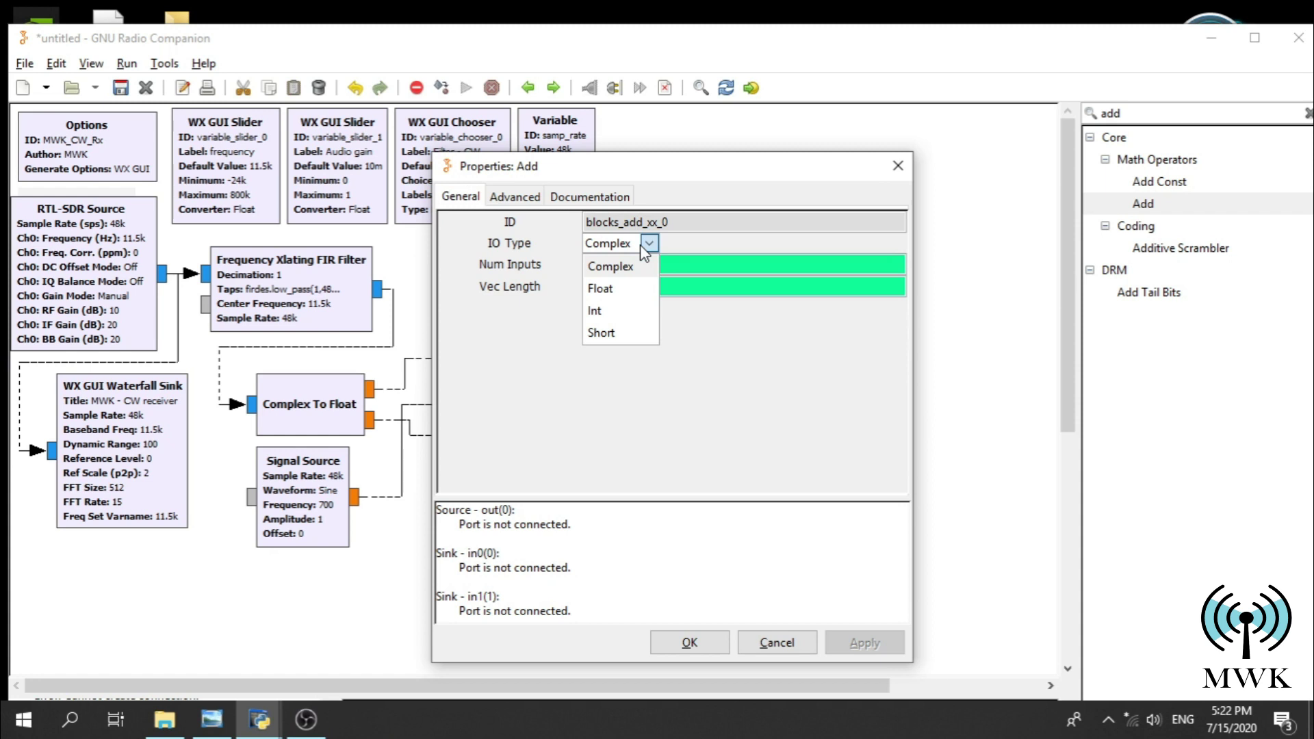
{"action": "left_click", "coordinate": [618, 289]}
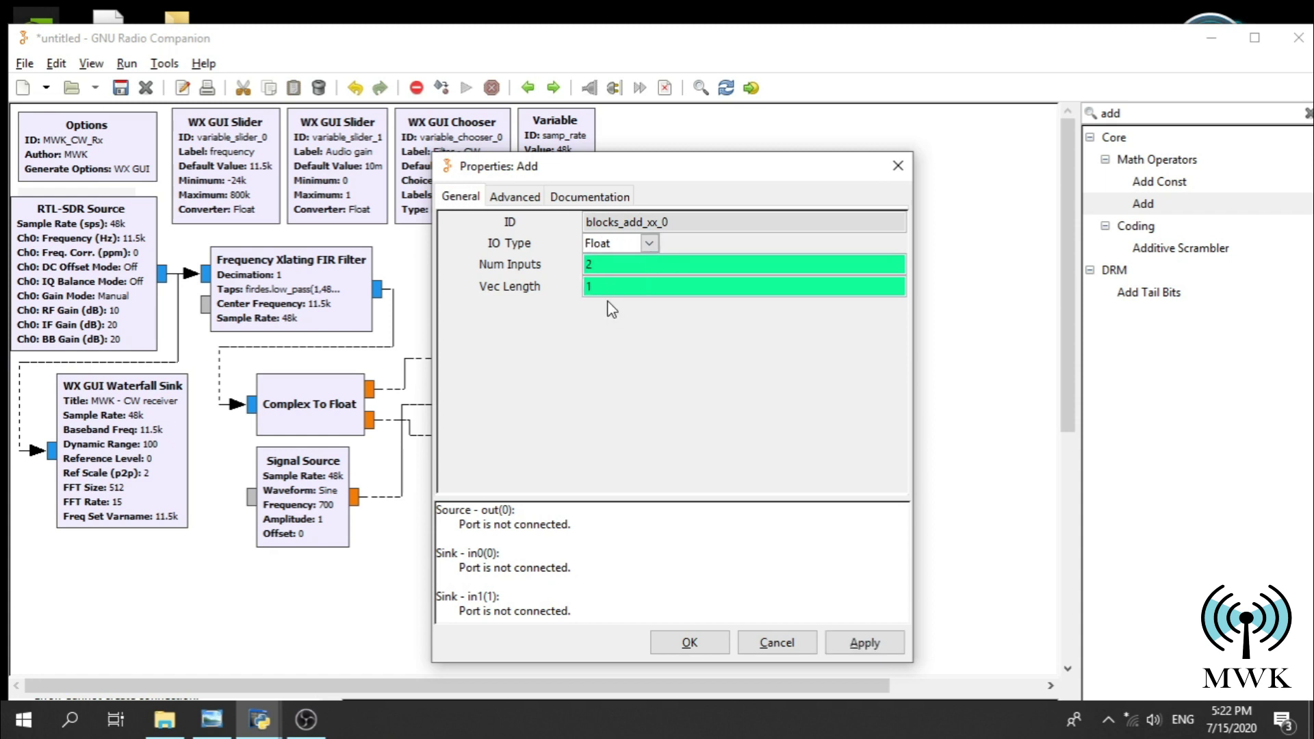
{"action": "left_click", "coordinate": [688, 643]}
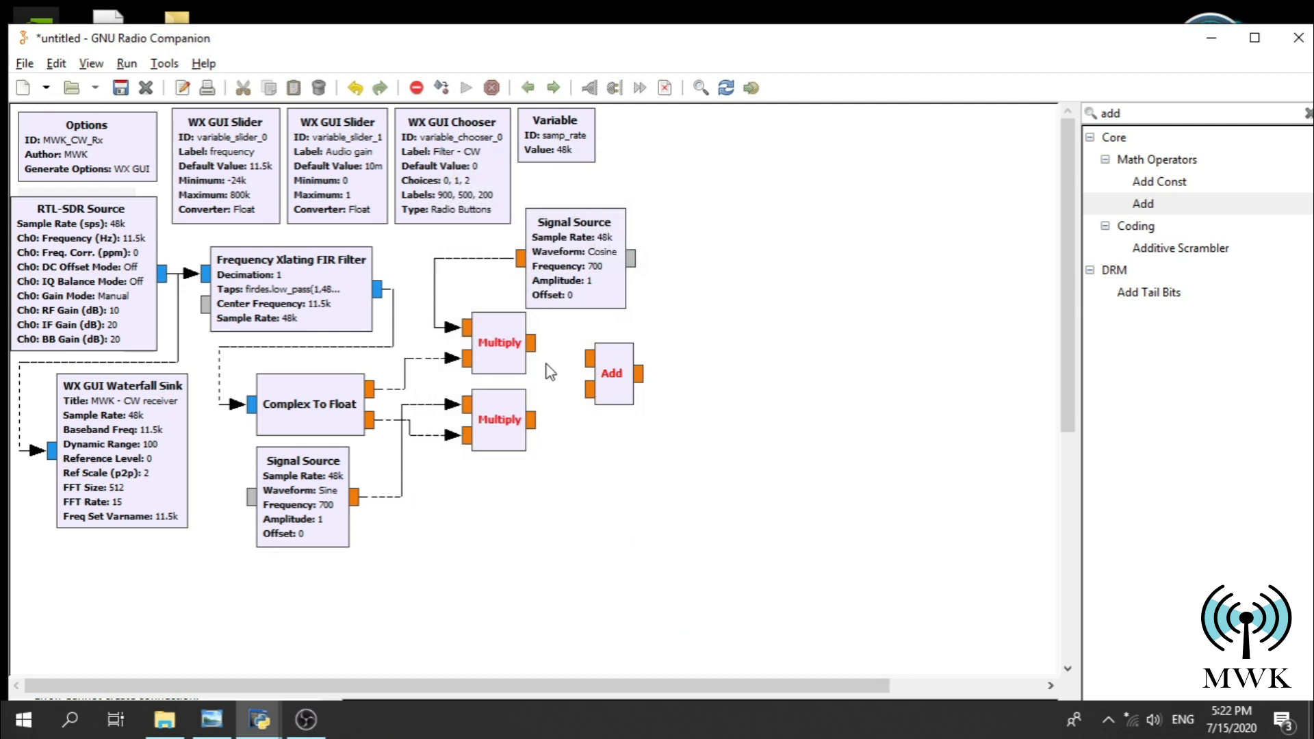
- Connect the upper Multiply's output to the Add block's first input and the lower Multiply's output to its second input
{"action": "left_click", "coordinate": [531, 343]}
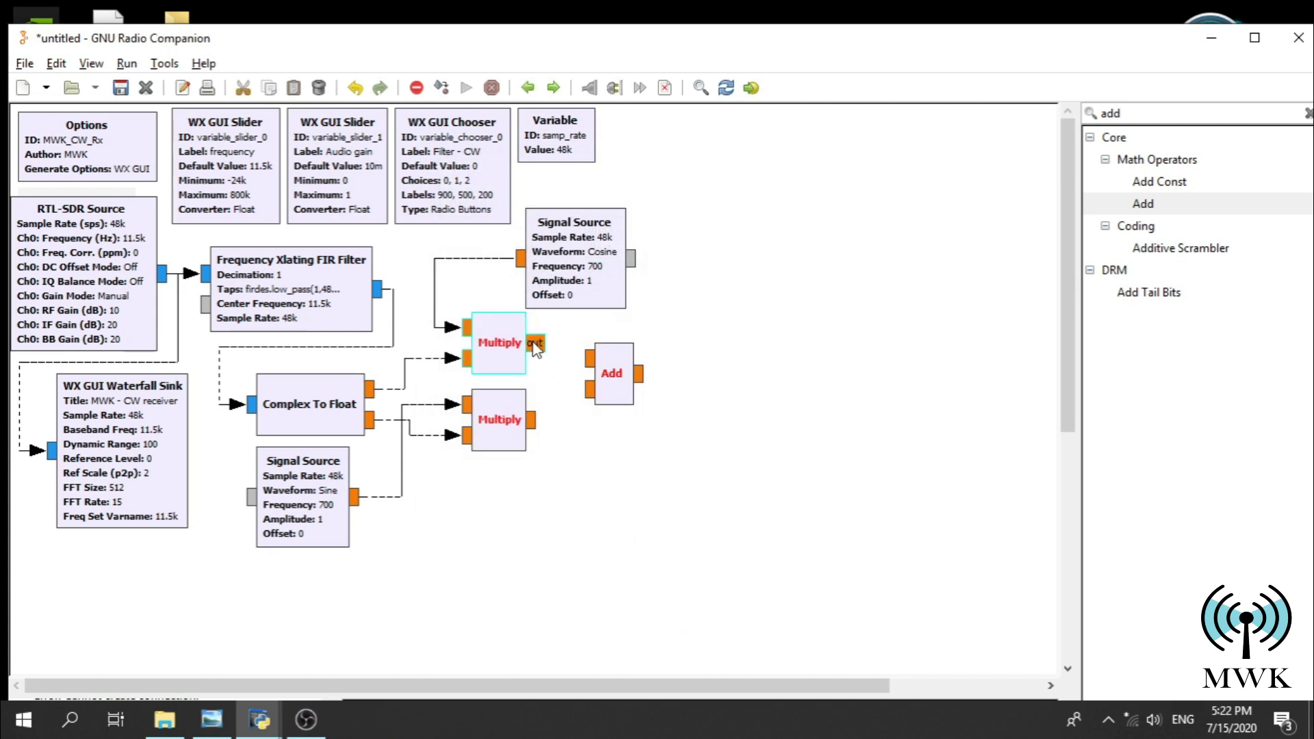
{"action": "left_click", "coordinate": [588, 368]}
{"action": "left_click", "coordinate": [532, 419]}
{"action": "left_click", "coordinate": [590, 394]}
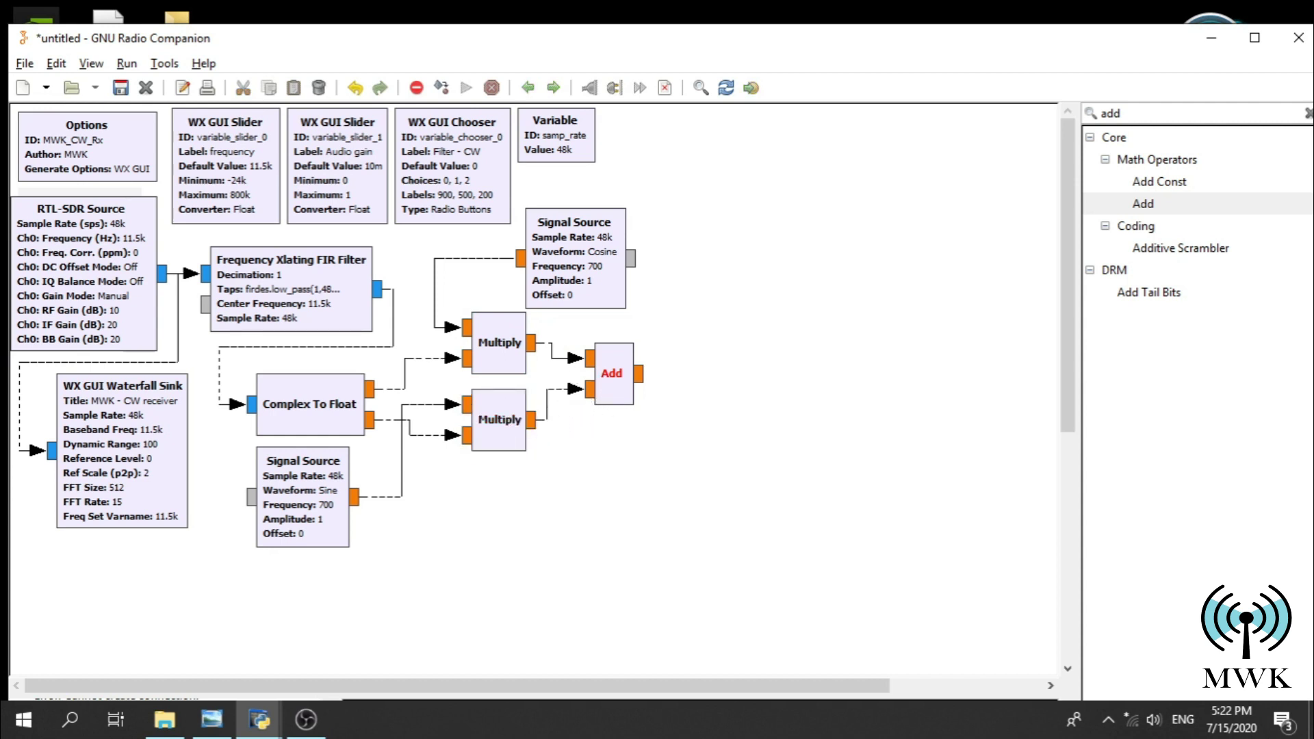
- Search the block library for "band" and add a Band Reject Filter block to the flowgraph
{"action": "key", "text": "alt+Tab"}
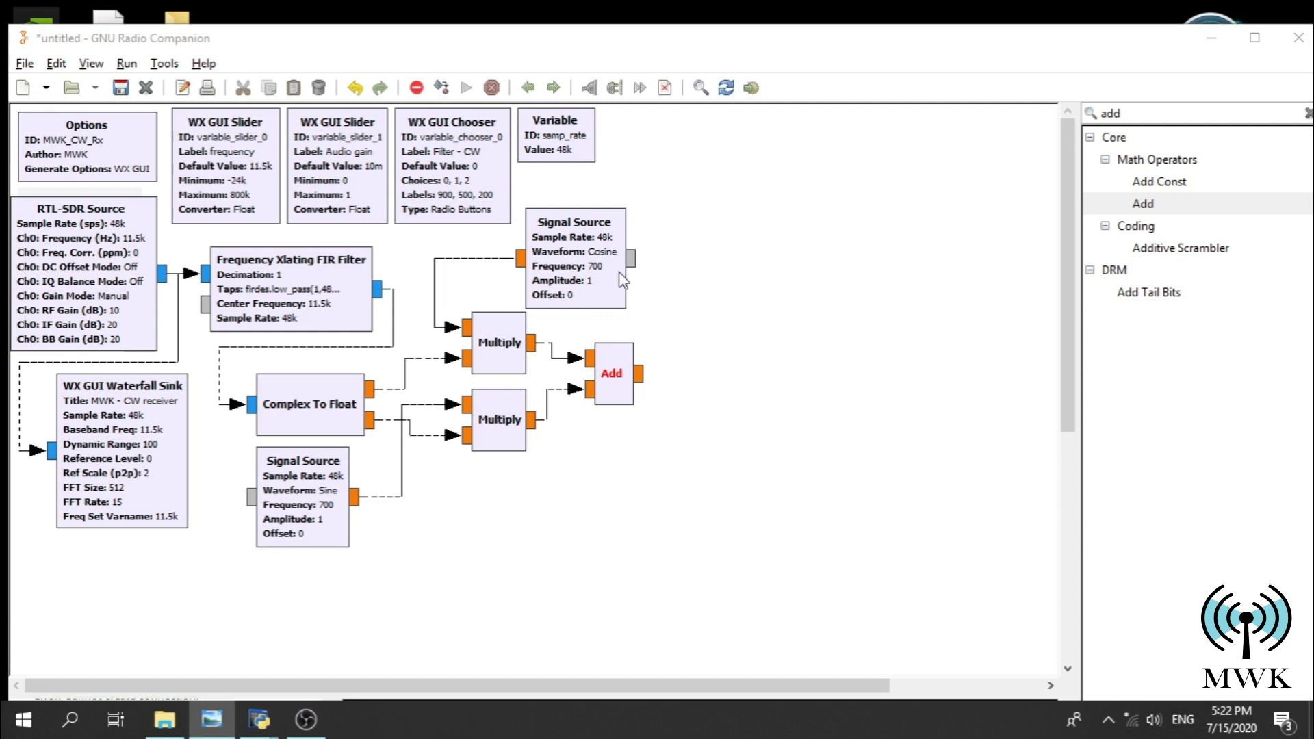
{"action": "left_click", "coordinate": [1152, 115]}
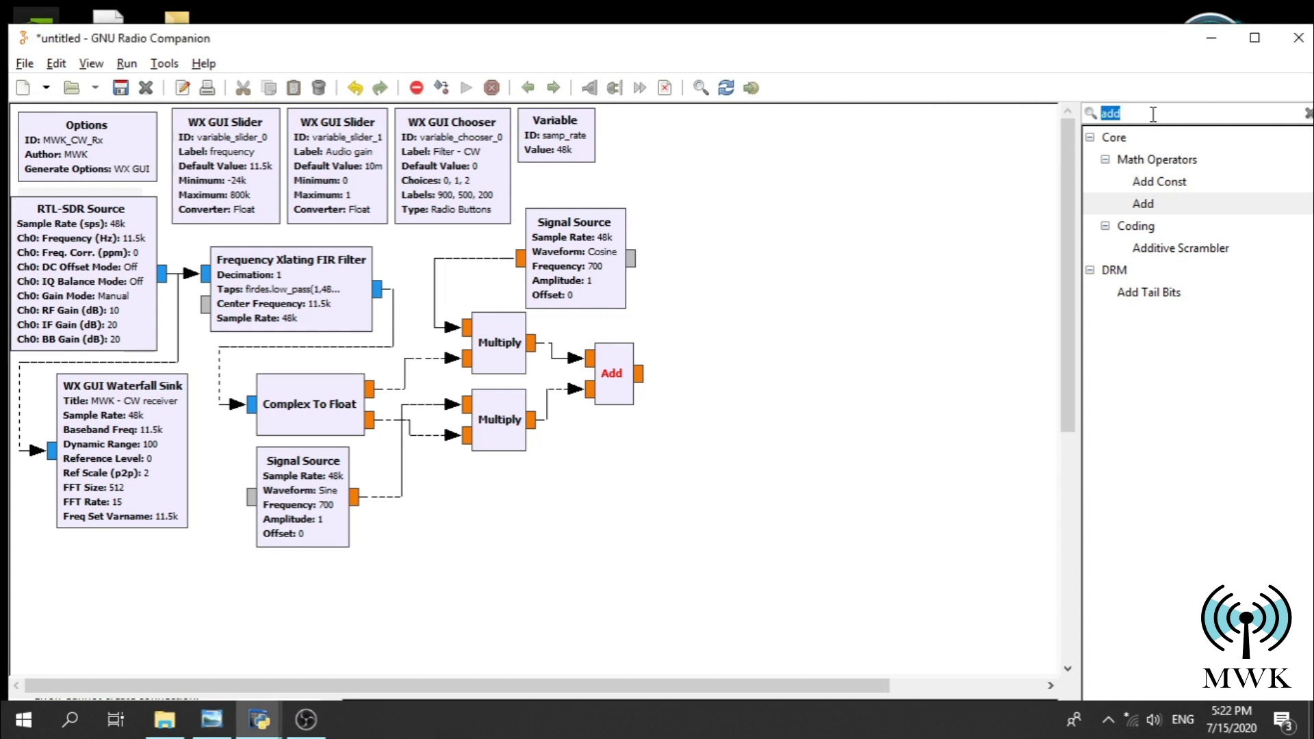
{"action": "type", "text": "ba"}
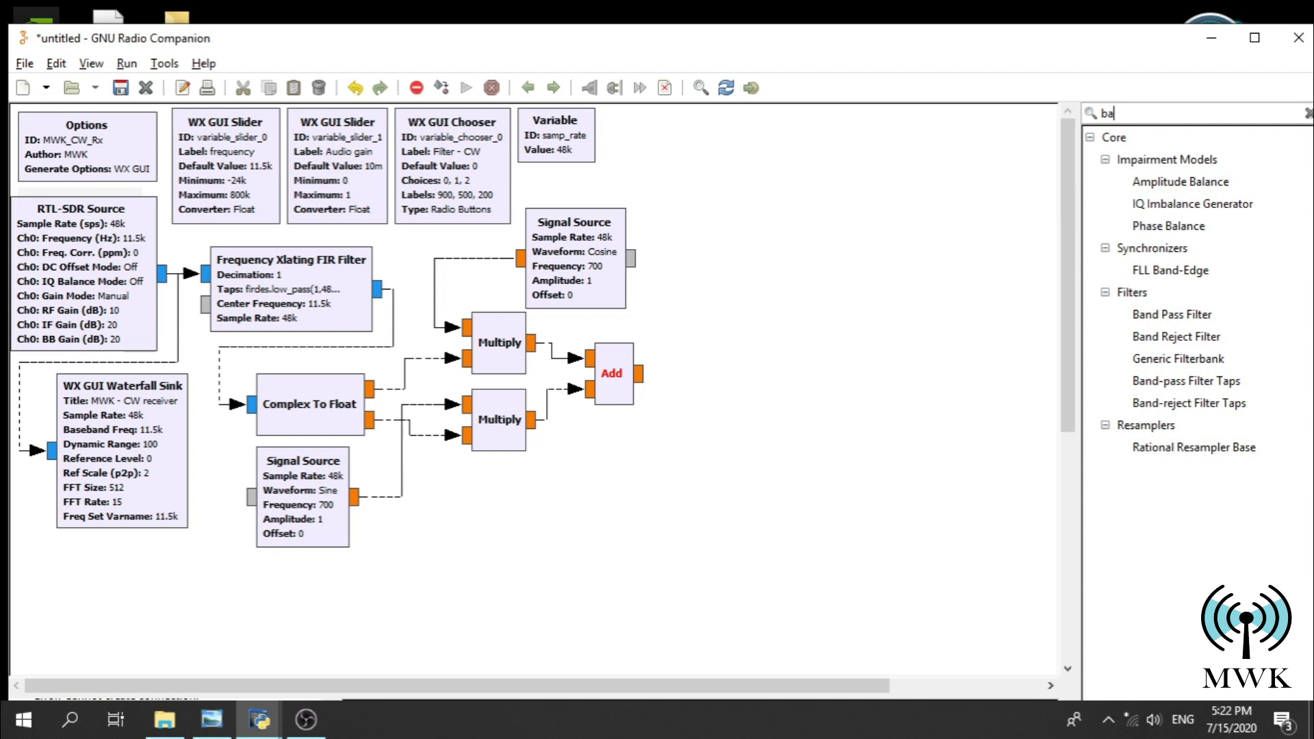
{"action": "type", "text": "nd"}
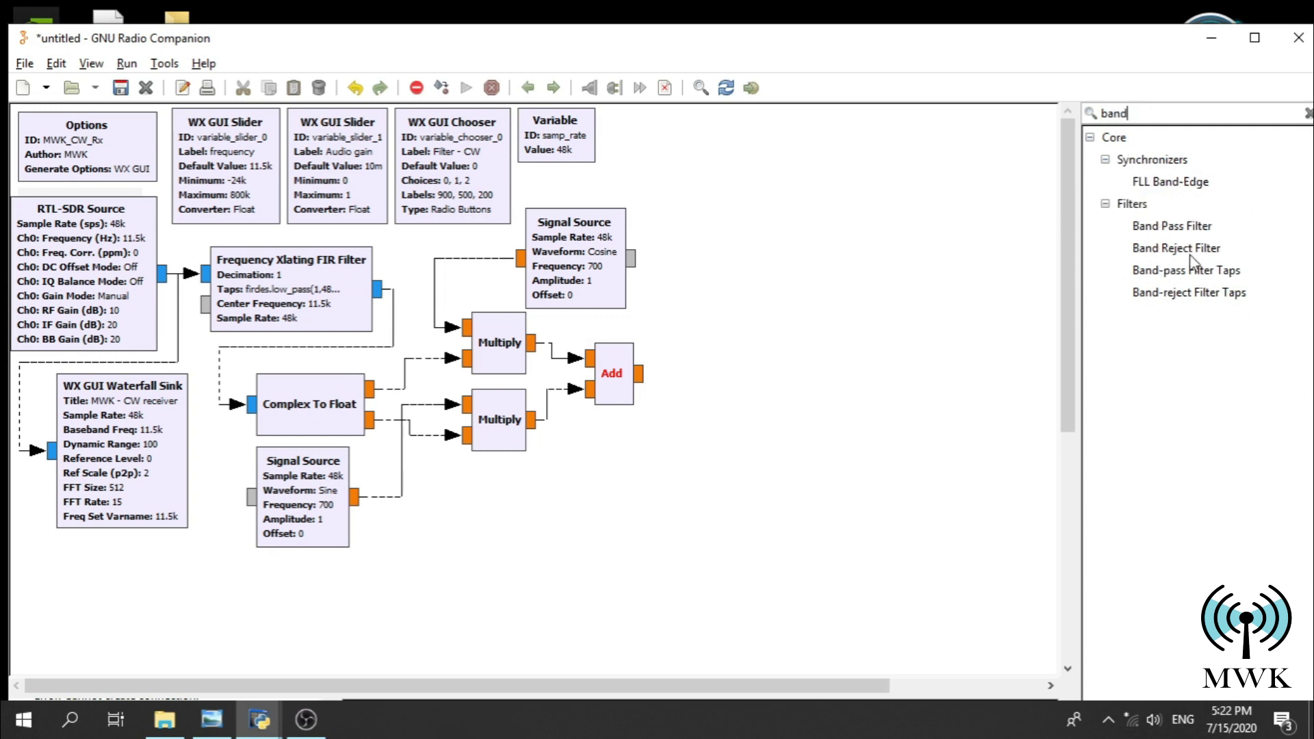
{"action": "double_click", "coordinate": [1198, 251]}
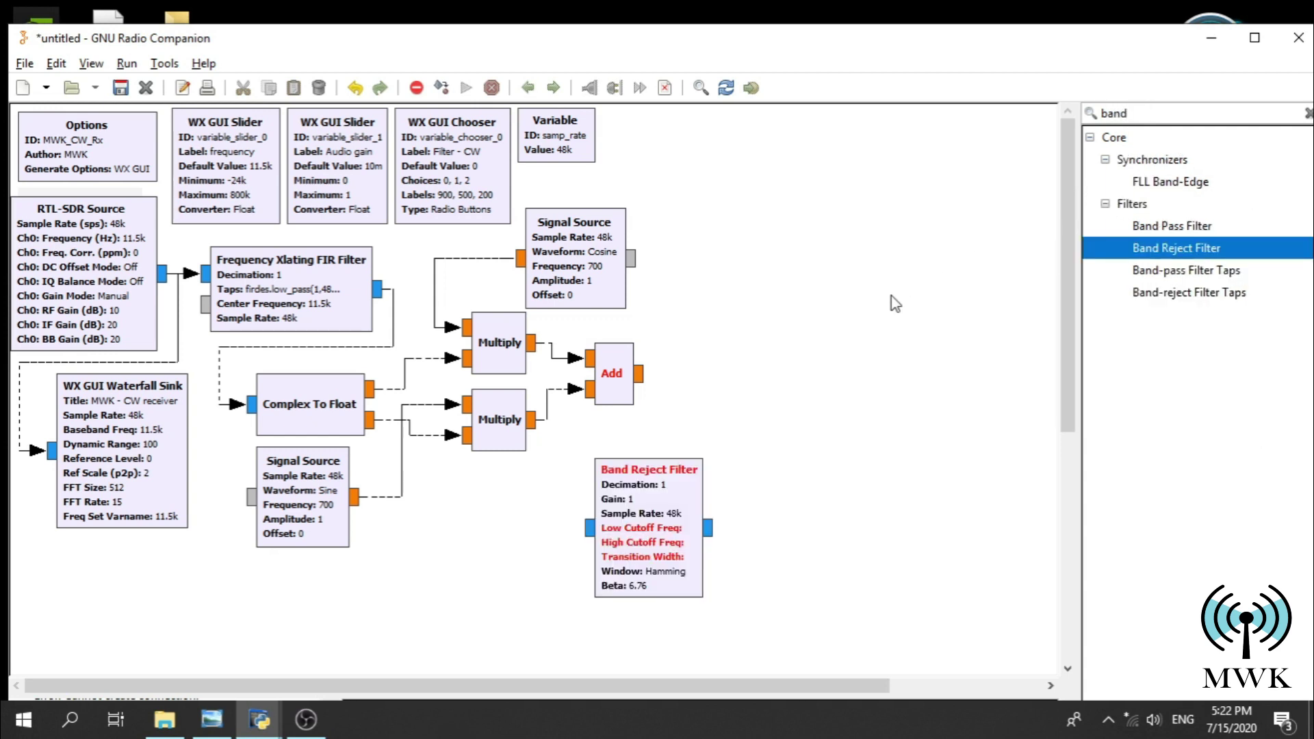
{"action": "left_click_drag", "start_coordinate": [640, 503], "coordinate": [772, 145]}
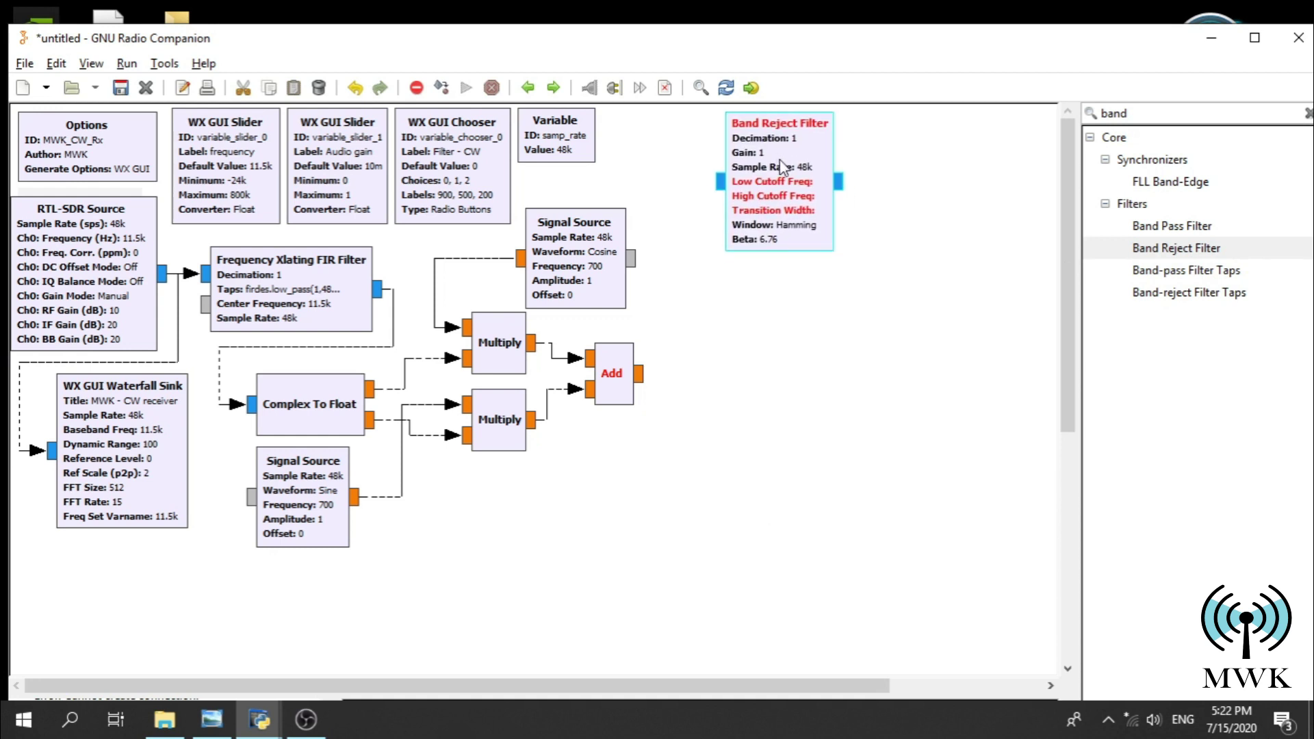
{"action": "double_click", "coordinate": [779, 160]}
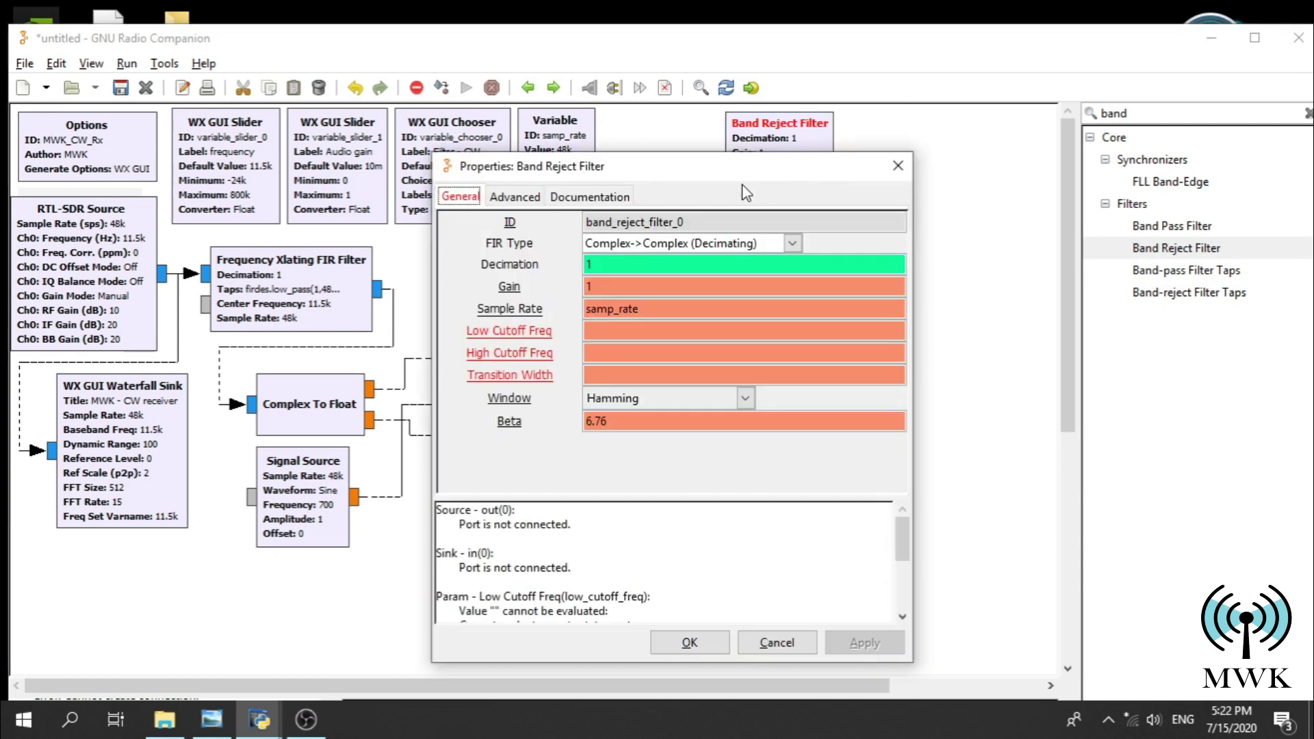
{"action": "left_click", "coordinate": [666, 241]}
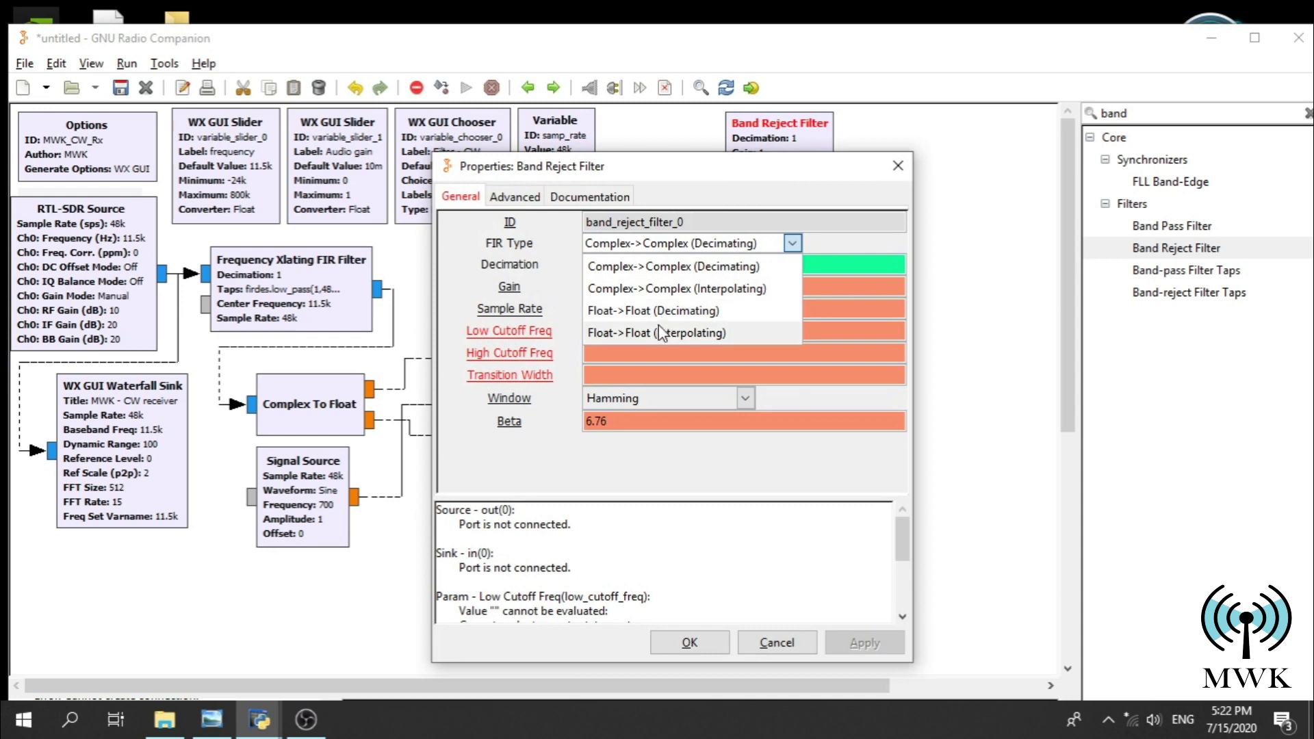
{"action": "left_click", "coordinate": [693, 311]}
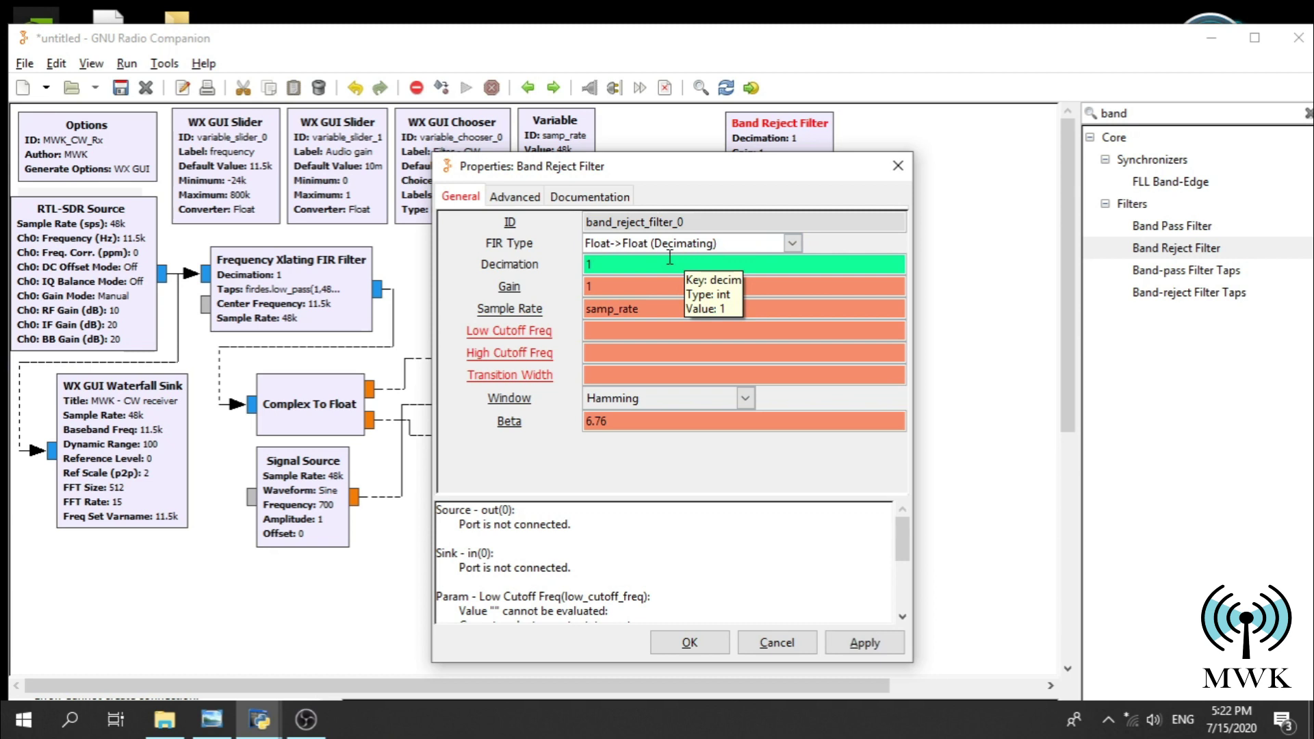
{"action": "left_click", "coordinate": [901, 162]}
{"action": "right_click", "coordinate": [805, 170]}
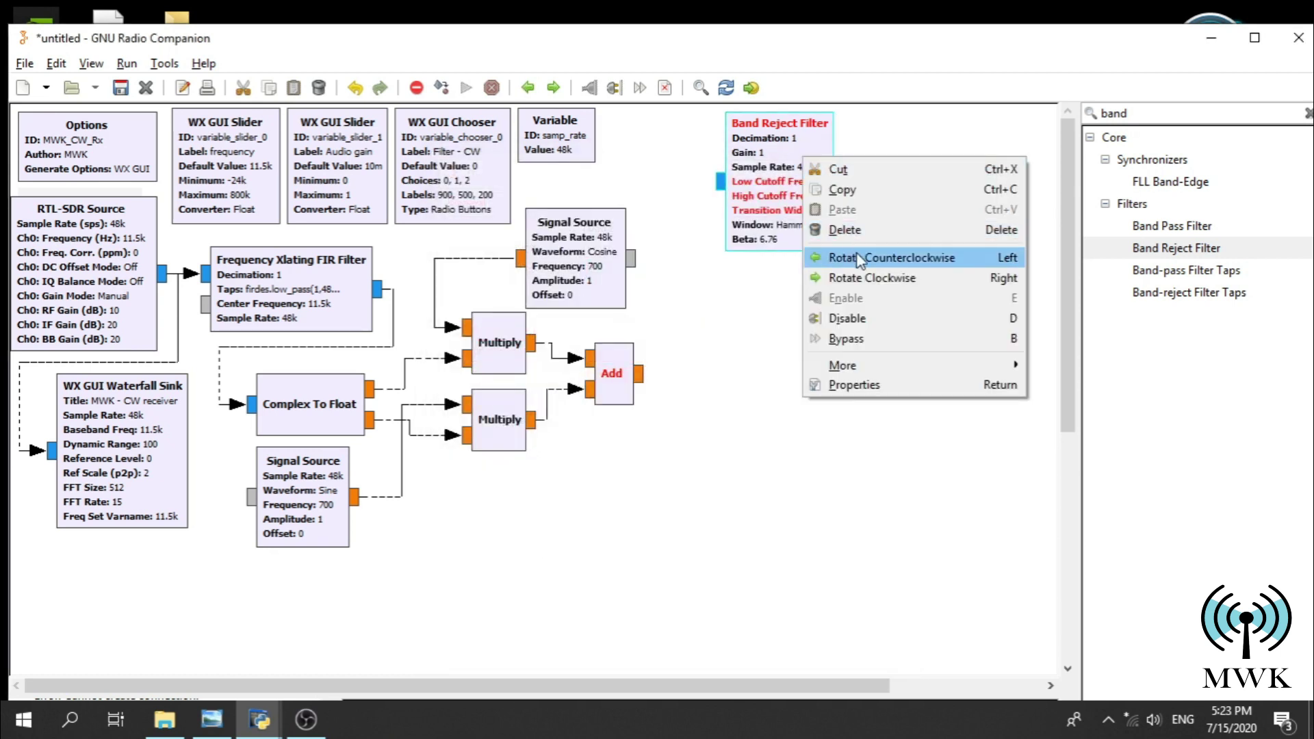
{"action": "left_click", "coordinate": [864, 258]}
- Delete the Band Reject Filter and place a Band Pass Filter in its spot, to the right of the samp_rate variable
{"action": "right_click", "coordinate": [818, 174]}
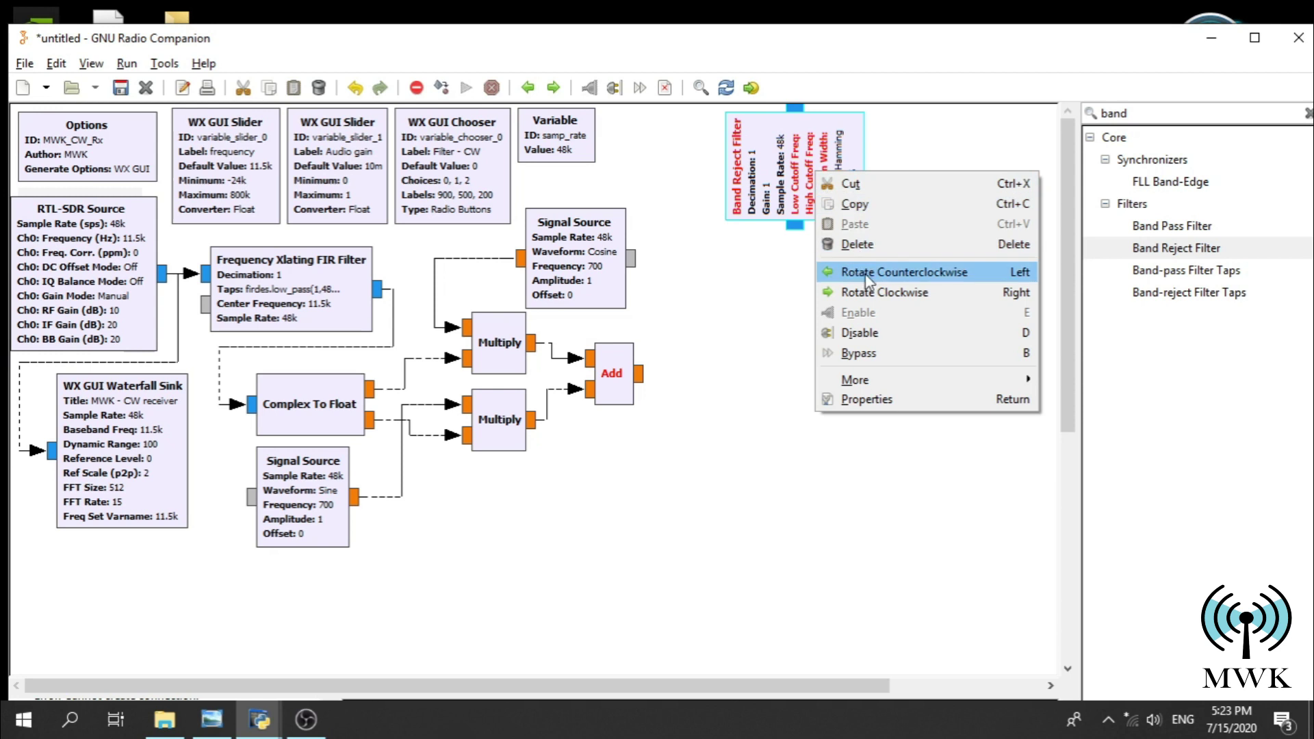
{"action": "key", "text": "Escape"}
{"action": "key", "text": "Delete"}
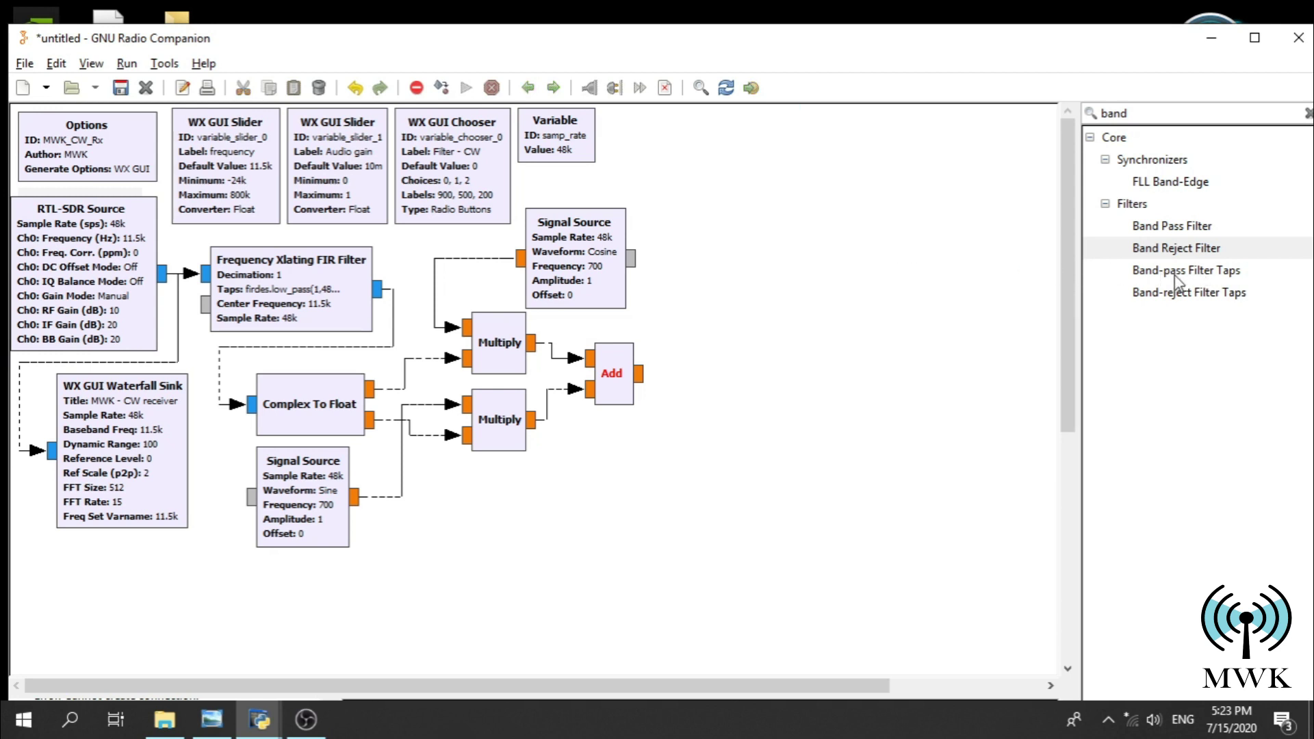
{"action": "left_click", "coordinate": [1181, 228]}
{"action": "key", "text": "Return"}
{"action": "left_click_drag", "start_coordinate": [477, 292], "coordinate": [762, 135]}
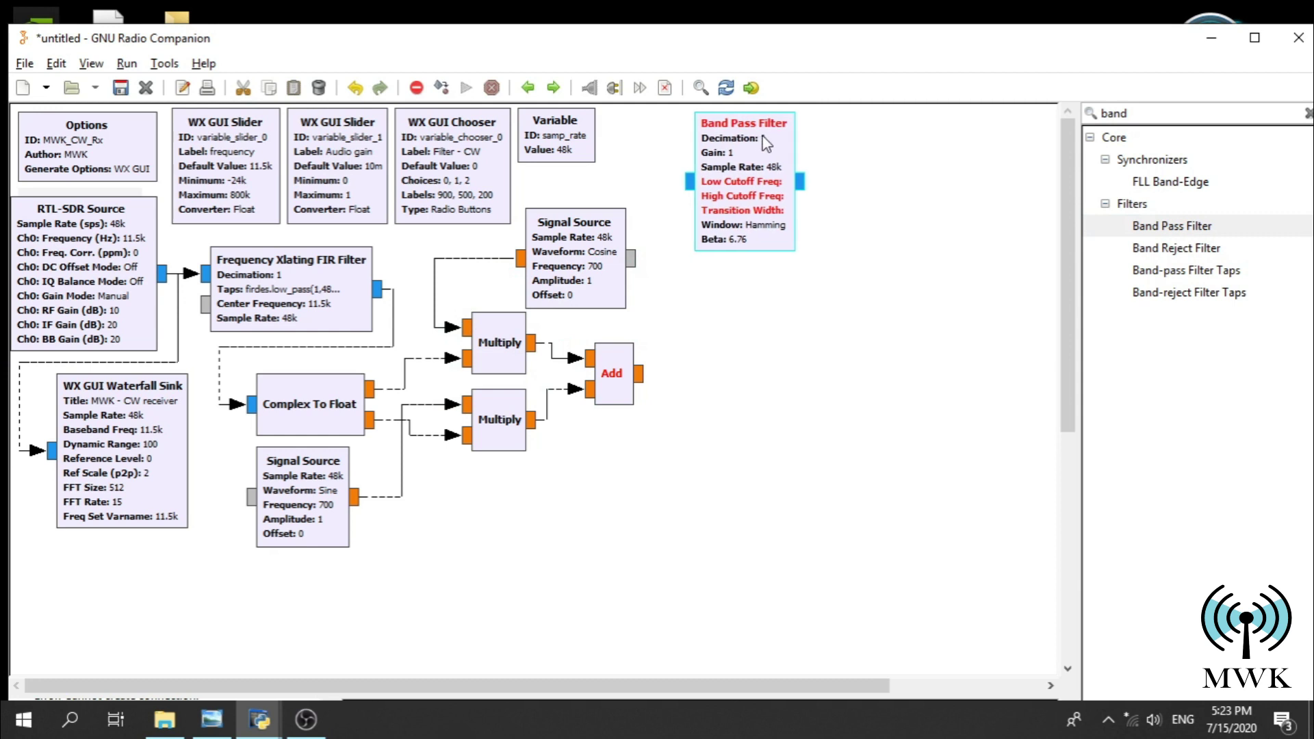
- Set the Band Pass Filter's FIR type to Float->Float (Real Taps) (Decim) and its sample rate to 48000
{"action": "double_click", "coordinate": [787, 160]}
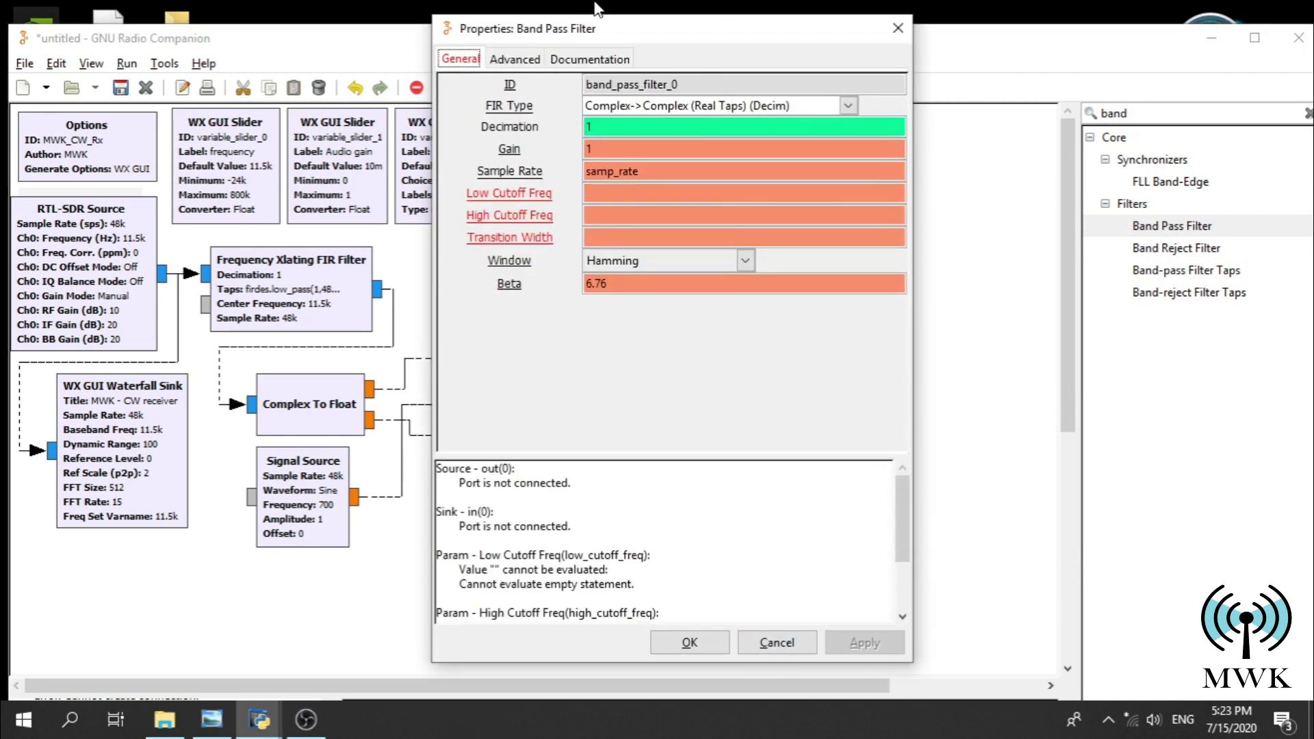
{"action": "left_click_drag", "start_coordinate": [621, 26], "coordinate": [626, 61]}
{"action": "left_click", "coordinate": [853, 142]}
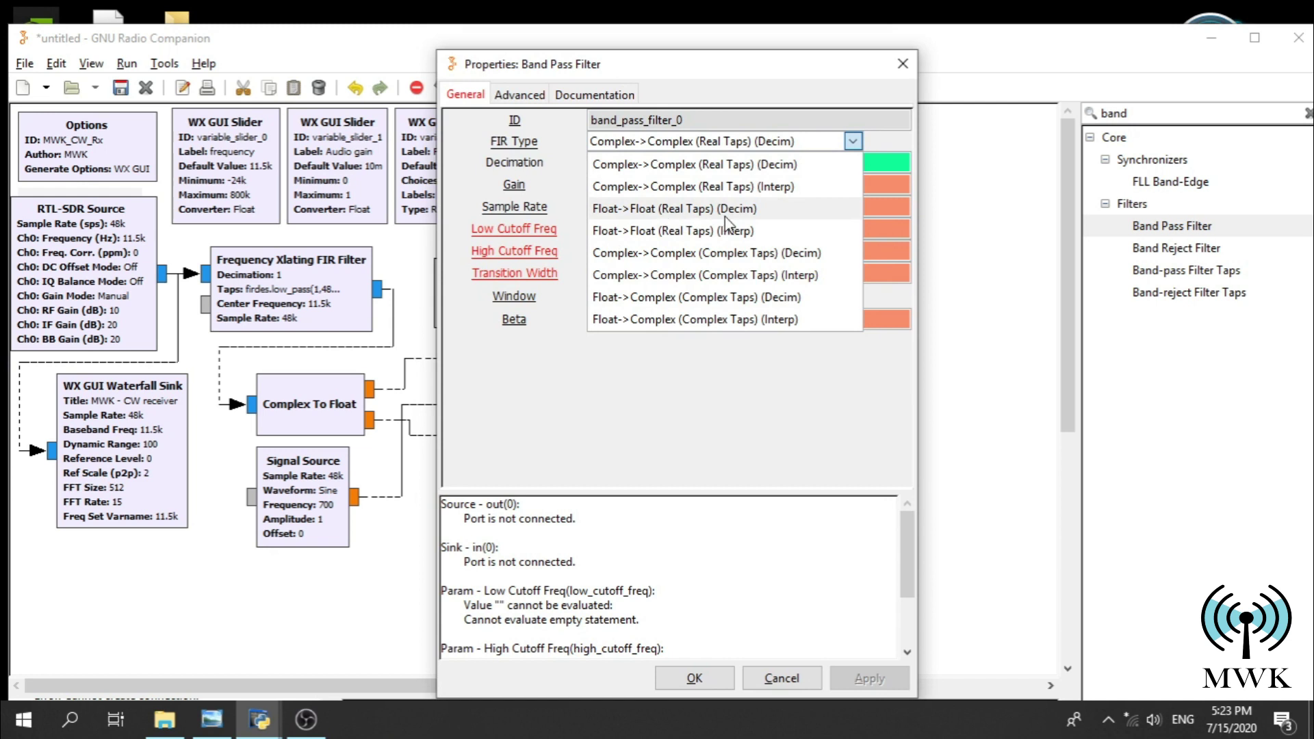
{"action": "left_click", "coordinate": [661, 211]}
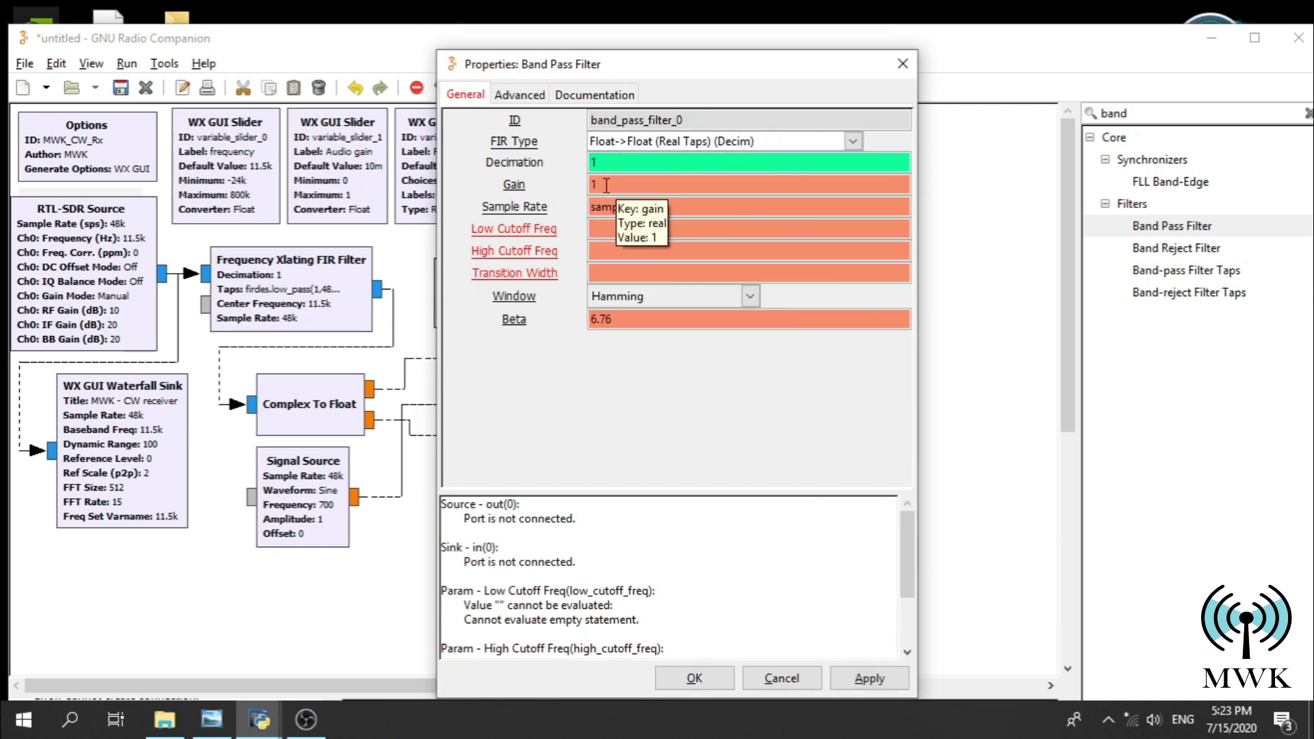
{"action": "double_click", "coordinate": [628, 208]}
{"action": "type", "text": "48000"}
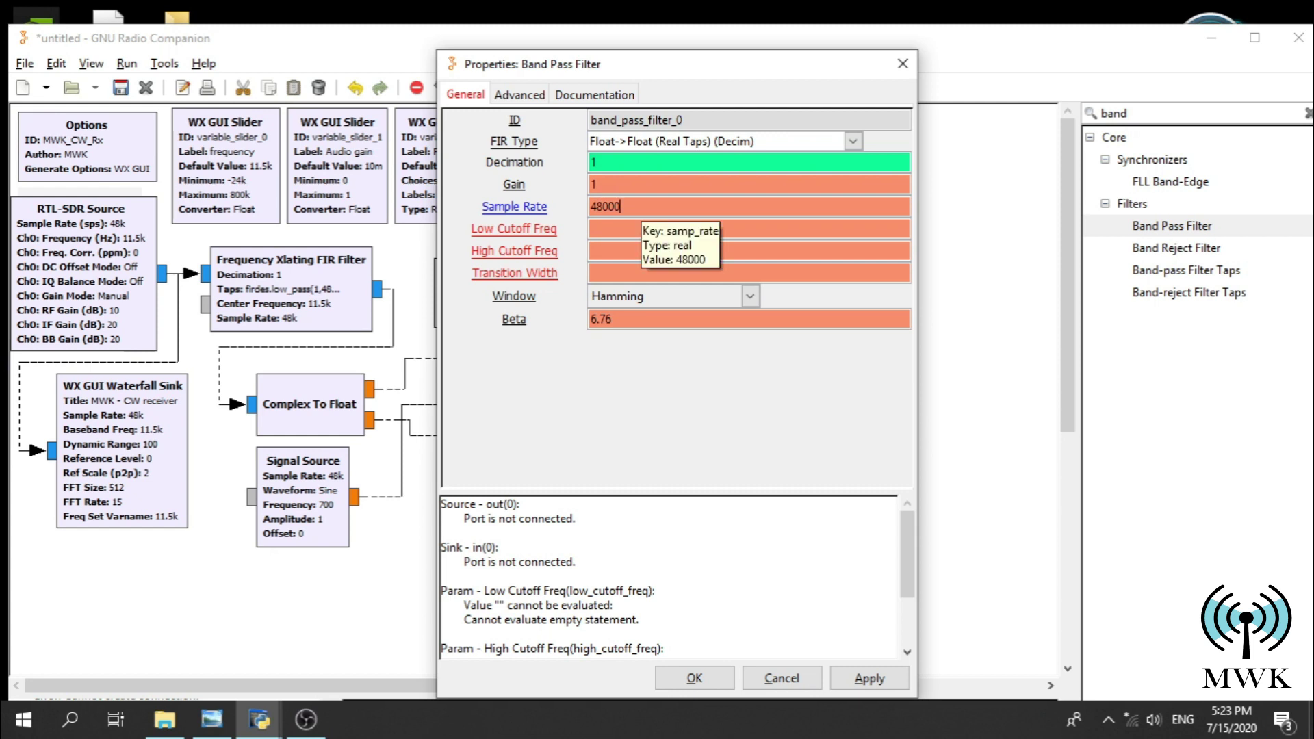
- Give the first Band Pass Filter a low cutoff of 300, a high cutoff of 1100 and a transition width of 100
{"action": "left_click", "coordinate": [641, 228]}
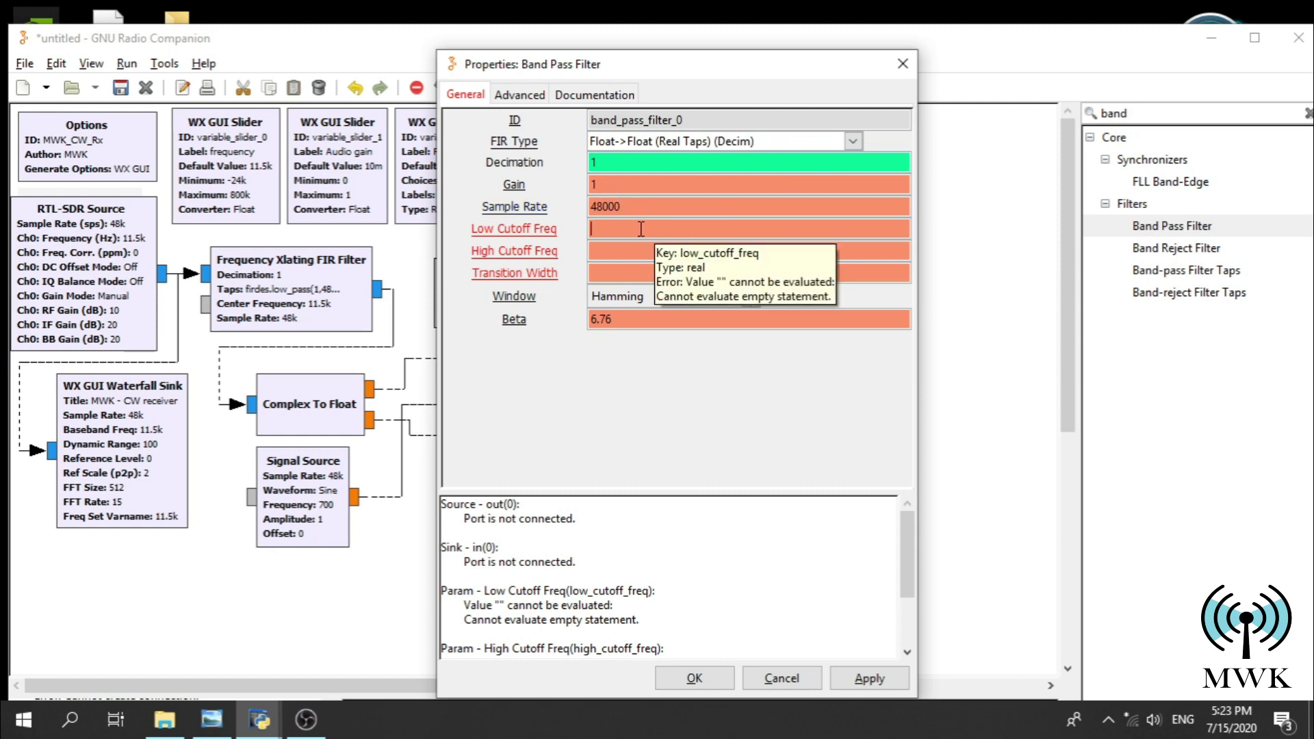
{"action": "type", "text": "300"}
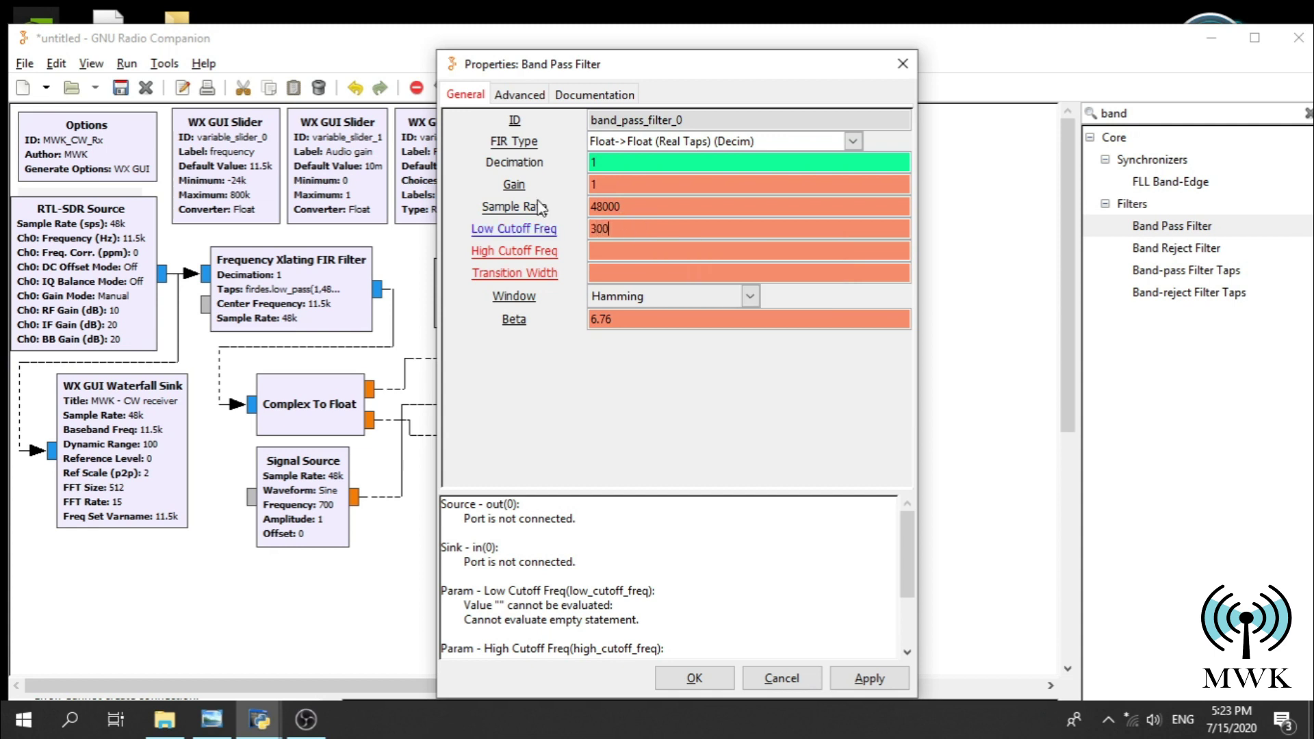
{"action": "left_click", "coordinate": [592, 251]}
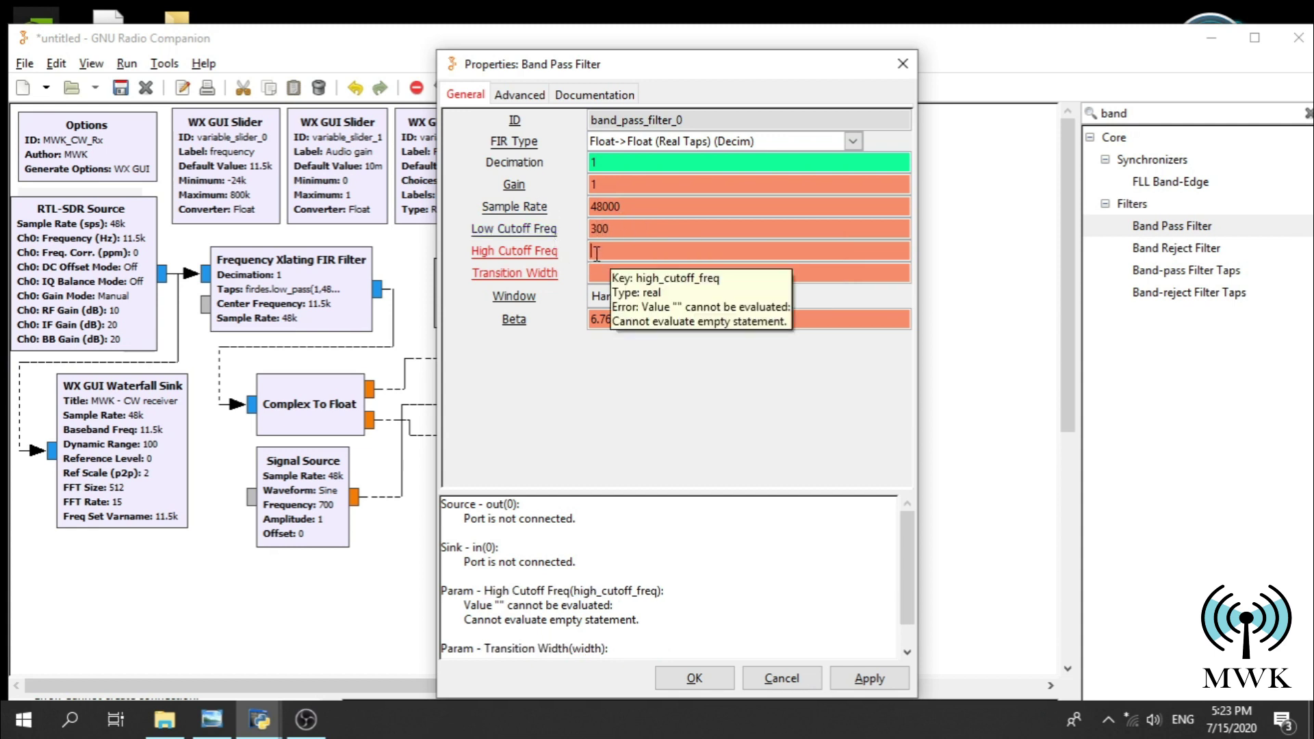
{"action": "type", "text": "1100"}
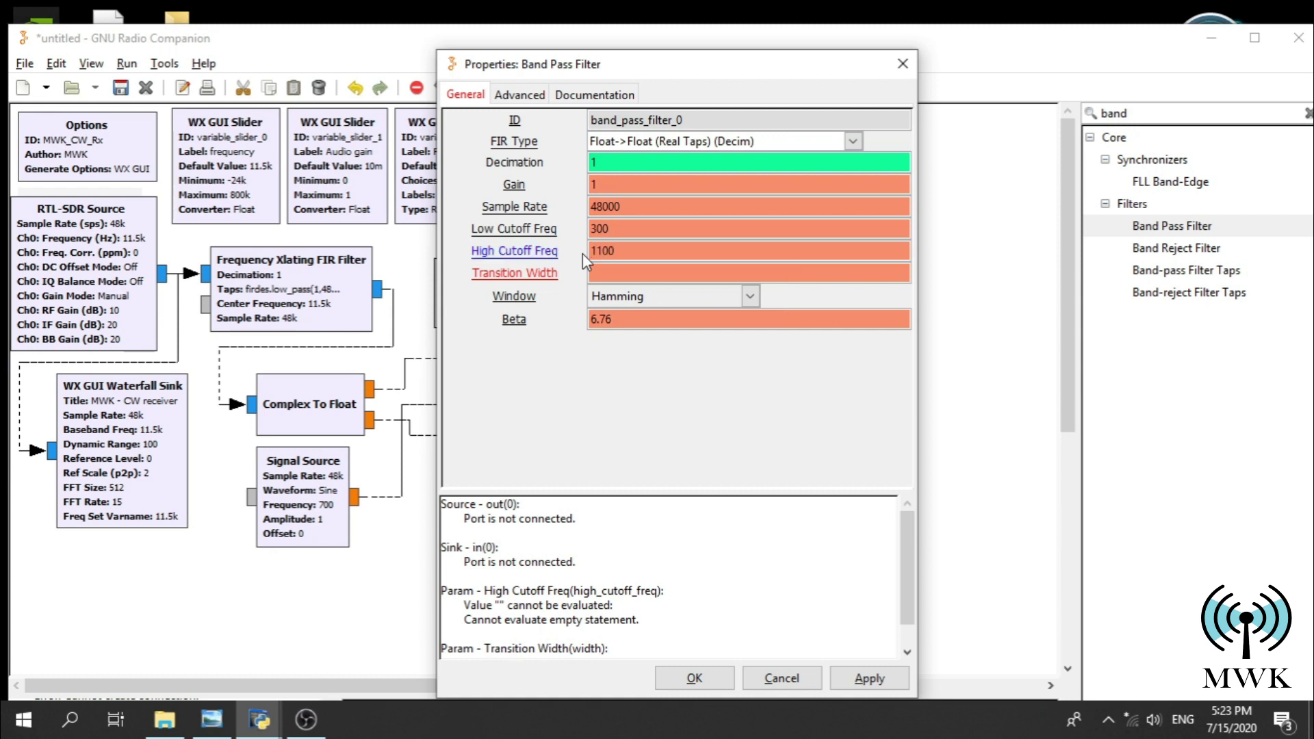
{"action": "left_click", "coordinate": [597, 272]}
{"action": "type", "text": "100"}
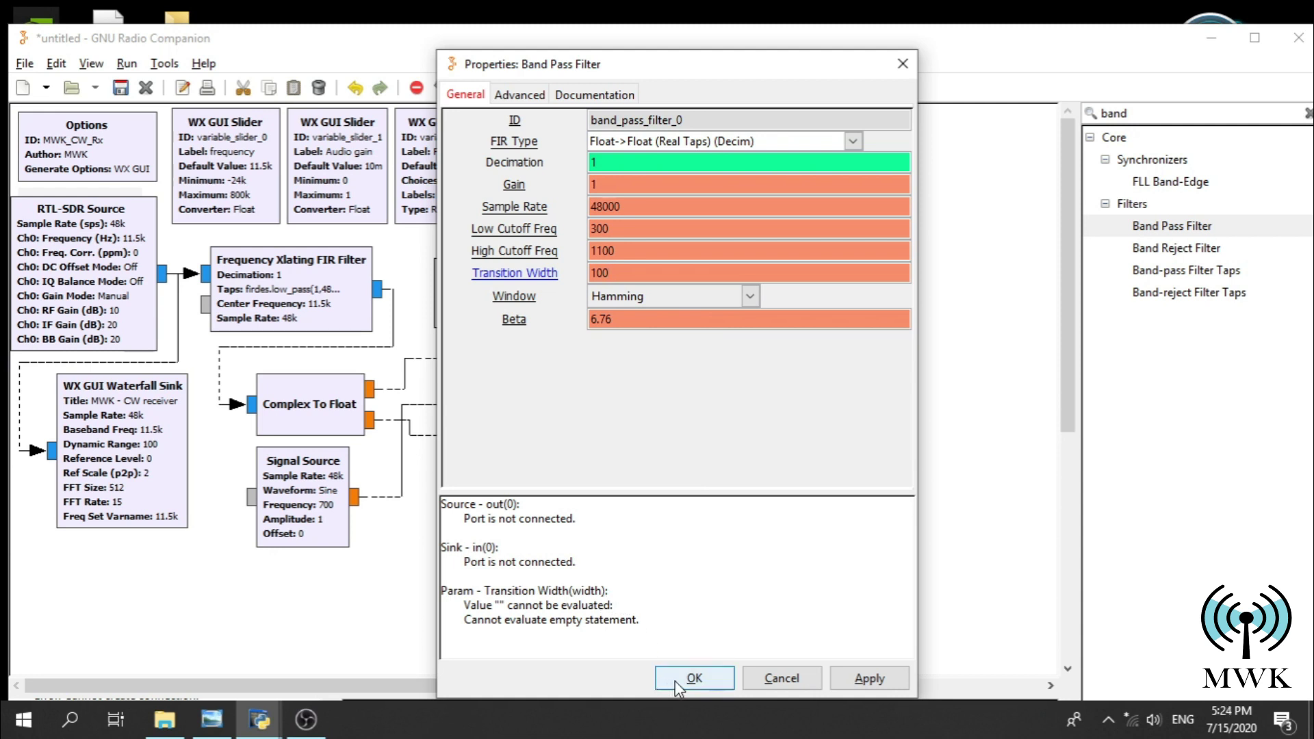
{"action": "left_click", "coordinate": [694, 678]}
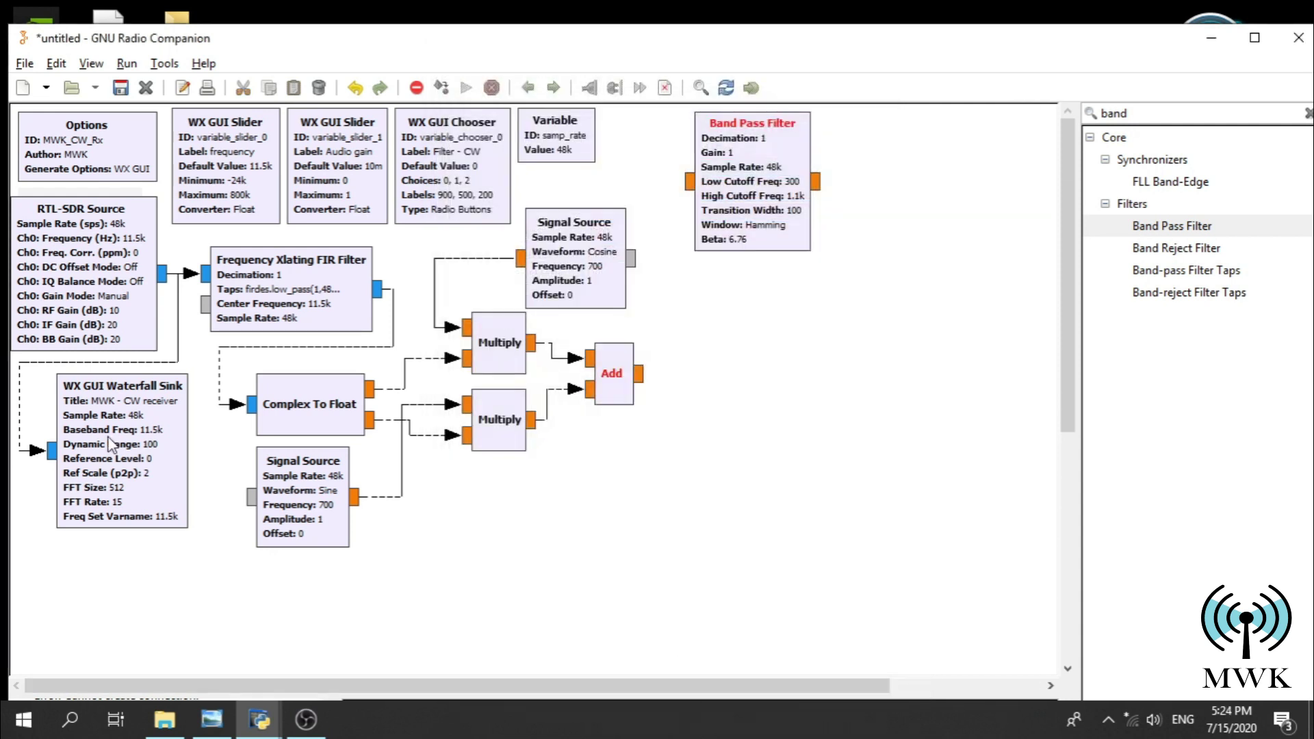
- Add a second Band Pass Filter directly below the first one
{"action": "key", "text": "alt+Tab"}
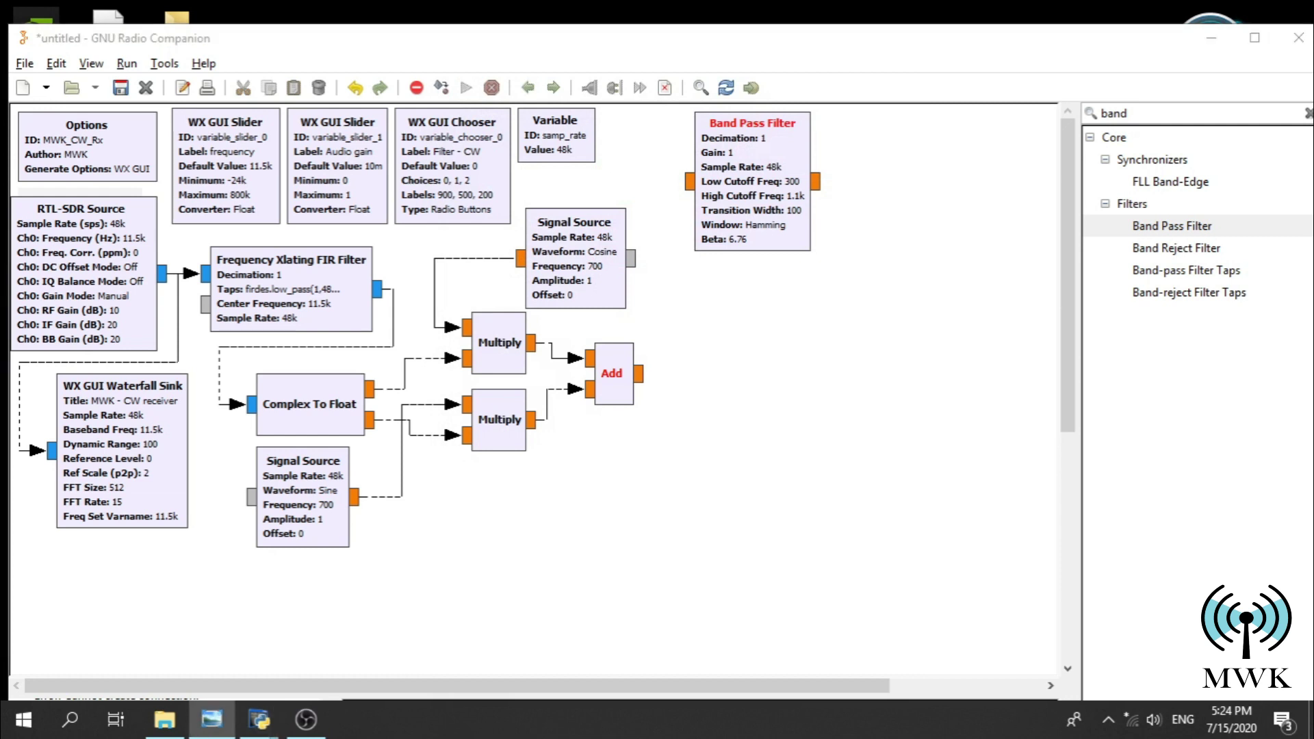
{"action": "left_click", "coordinate": [1178, 230]}
{"action": "left_click_drag", "start_coordinate": [1179, 231], "coordinate": [750, 336]}
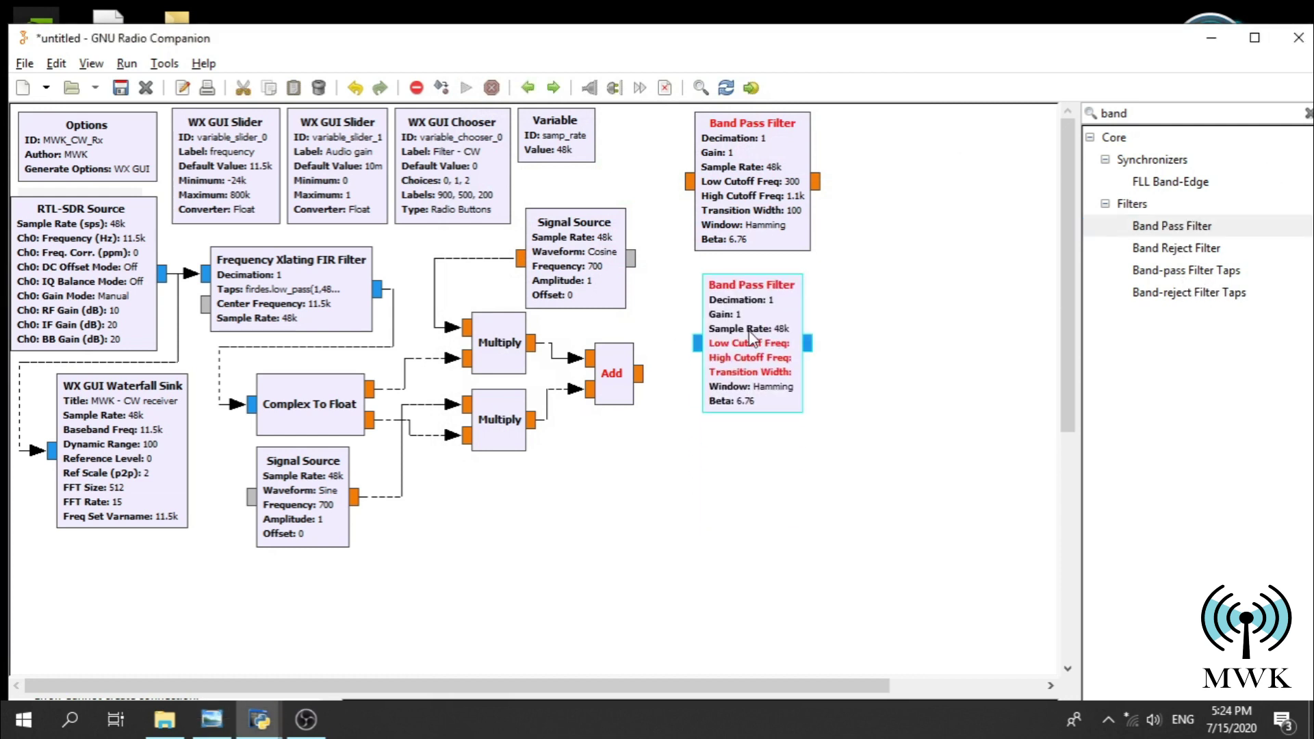
- Set the second Band Pass Filter's FIR type to Float->Float (Real Taps) (Decim) and its sample rate to 48000
{"action": "double_click", "coordinate": [751, 335]}
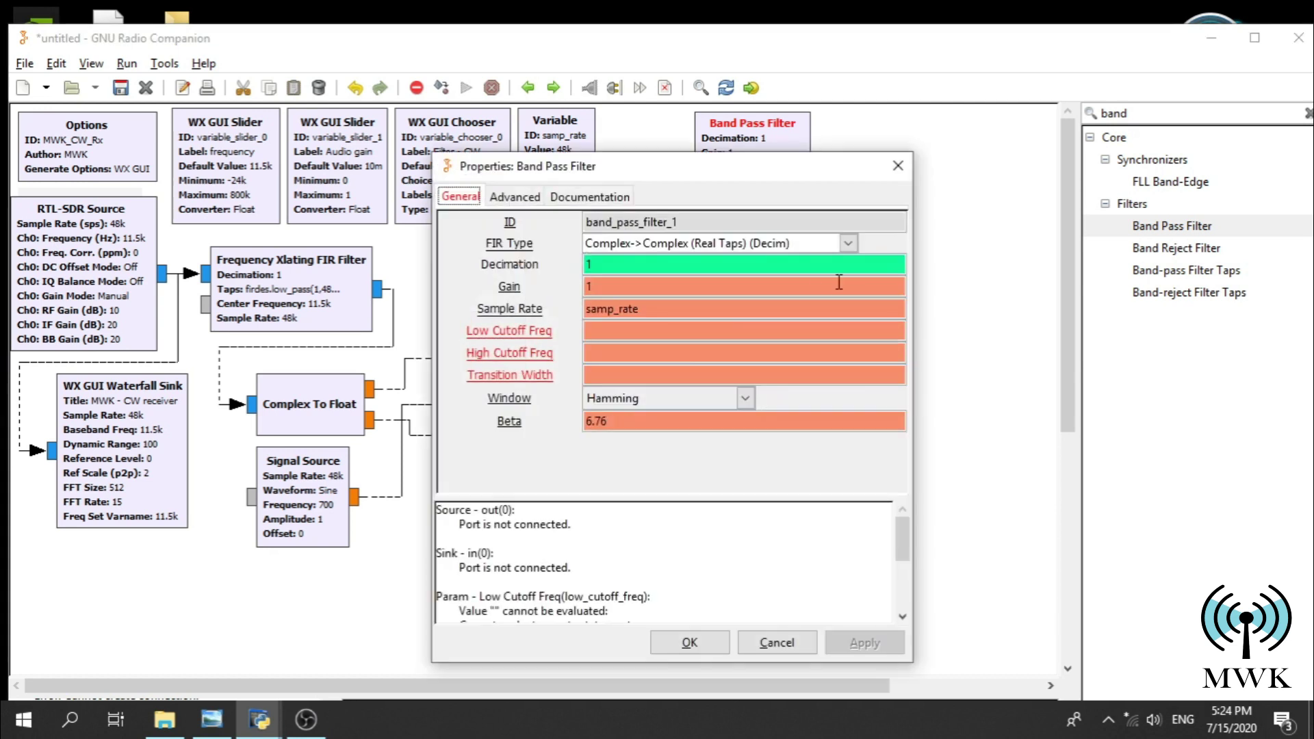
{"action": "left_click", "coordinate": [812, 245]}
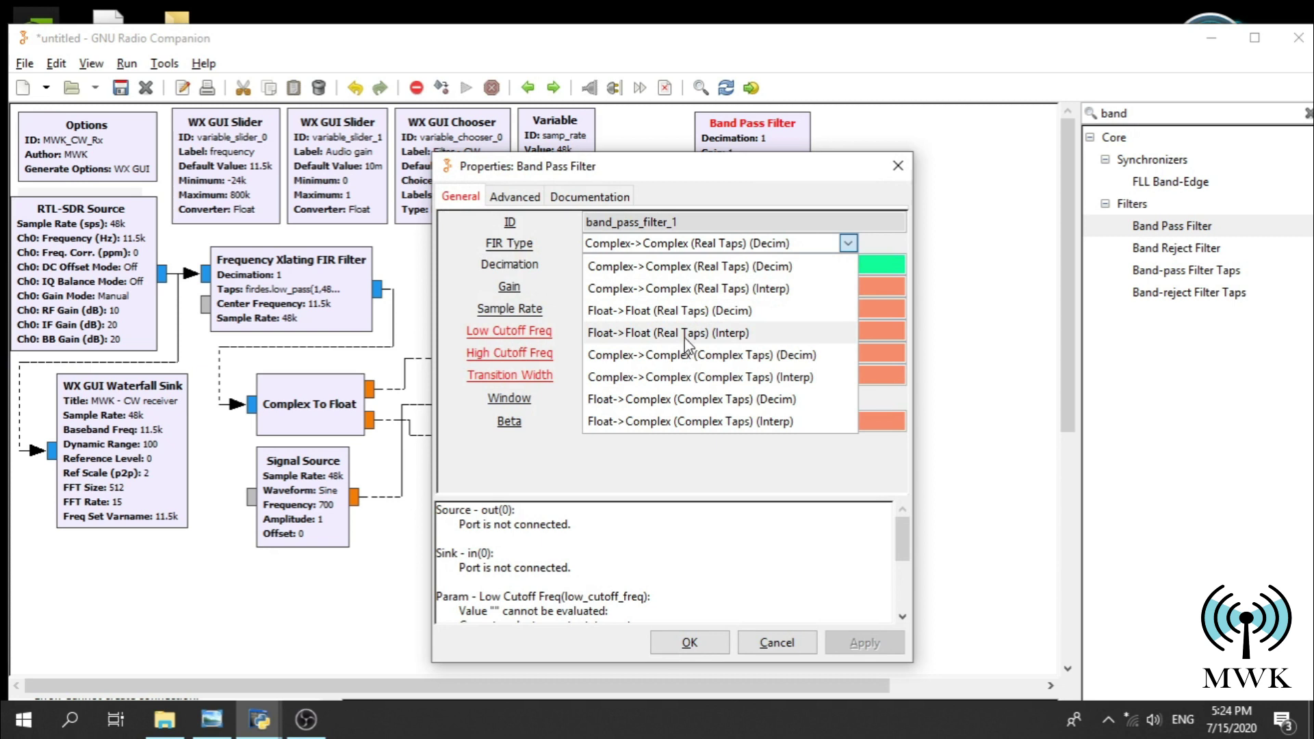
{"action": "left_click", "coordinate": [692, 312]}
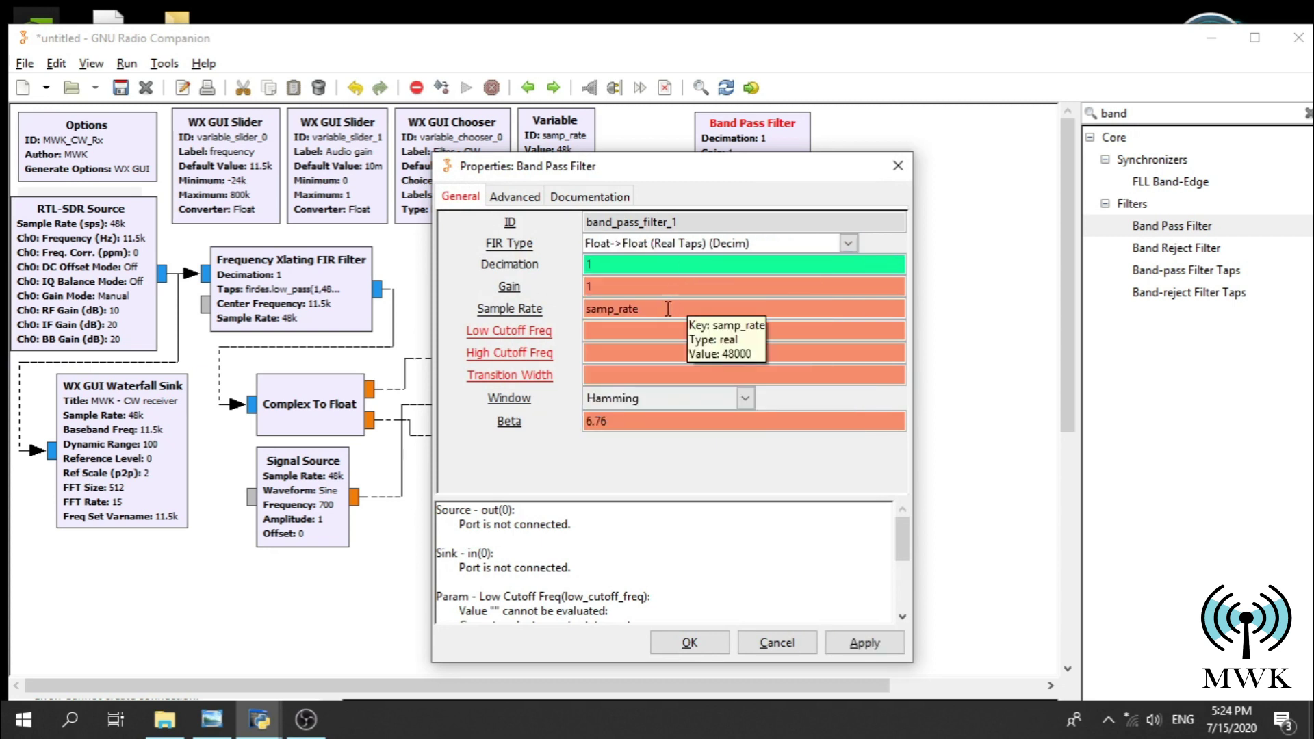
{"action": "double_click", "coordinate": [643, 312]}
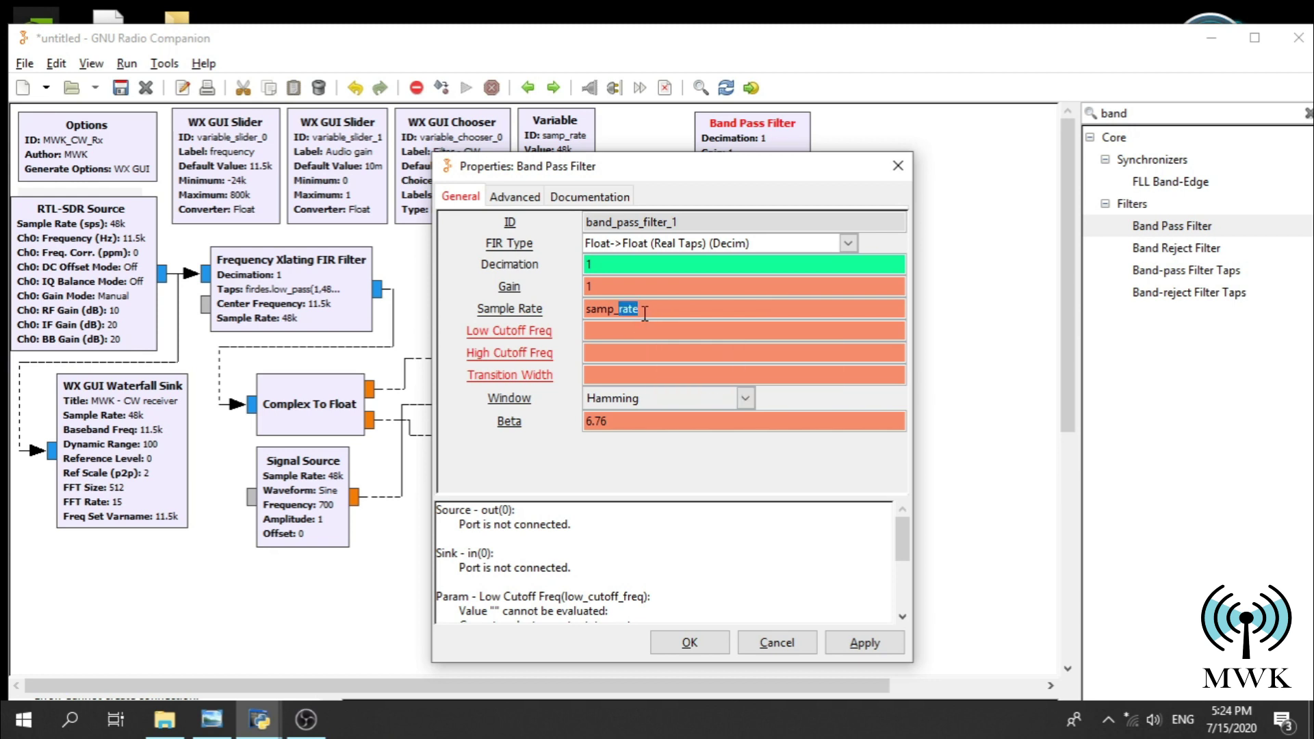
{"action": "type", "text": "48000"}
- Give the second Band Pass Filter a low cutoff of 450, a high cutoff of 950 and a transition width of 100
{"action": "left_click", "coordinate": [640, 331]}
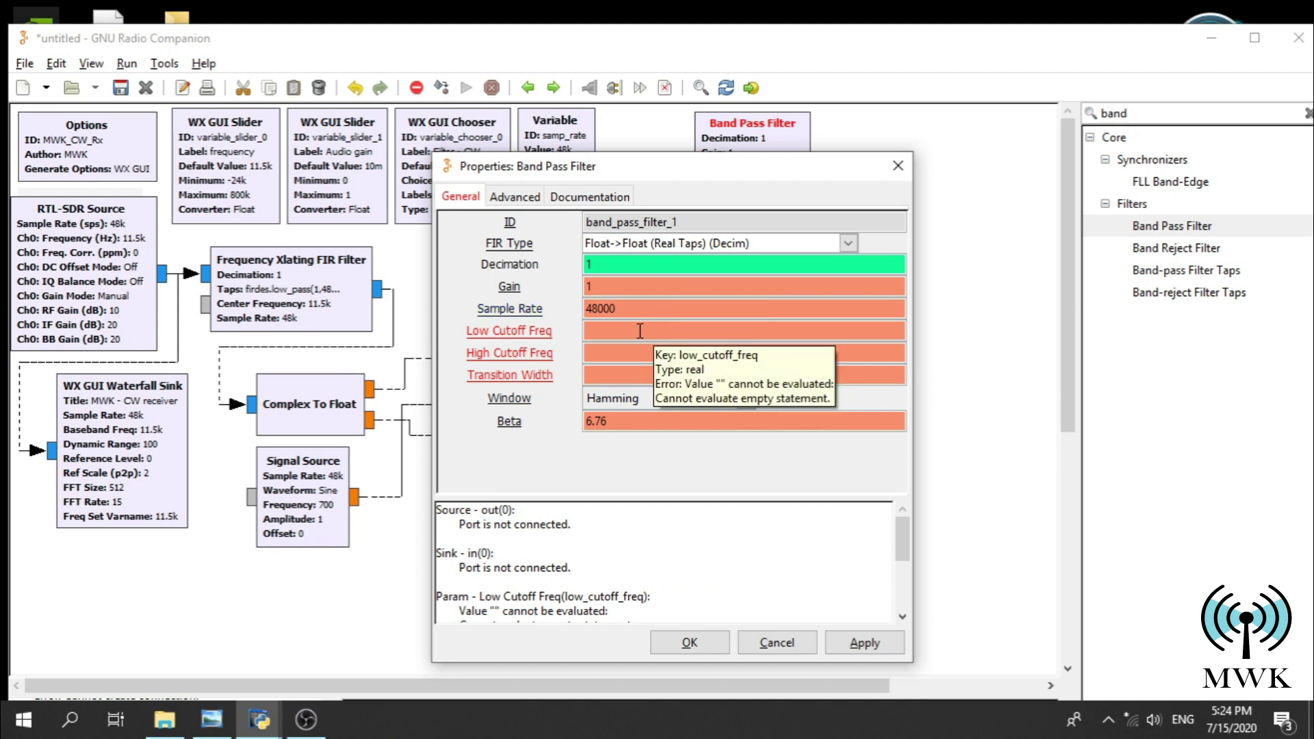
{"action": "type", "text": "450"}
{"action": "left_click", "coordinate": [645, 351]}
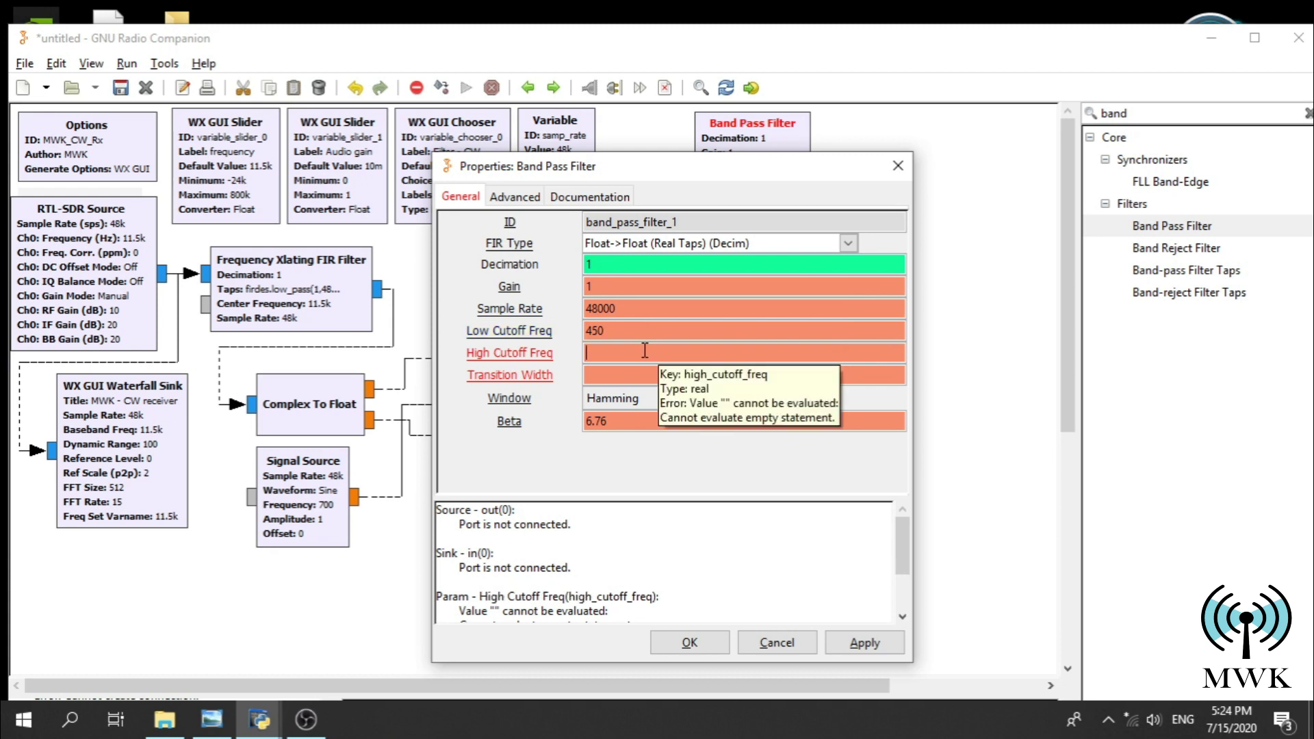
{"action": "type", "text": "950"}
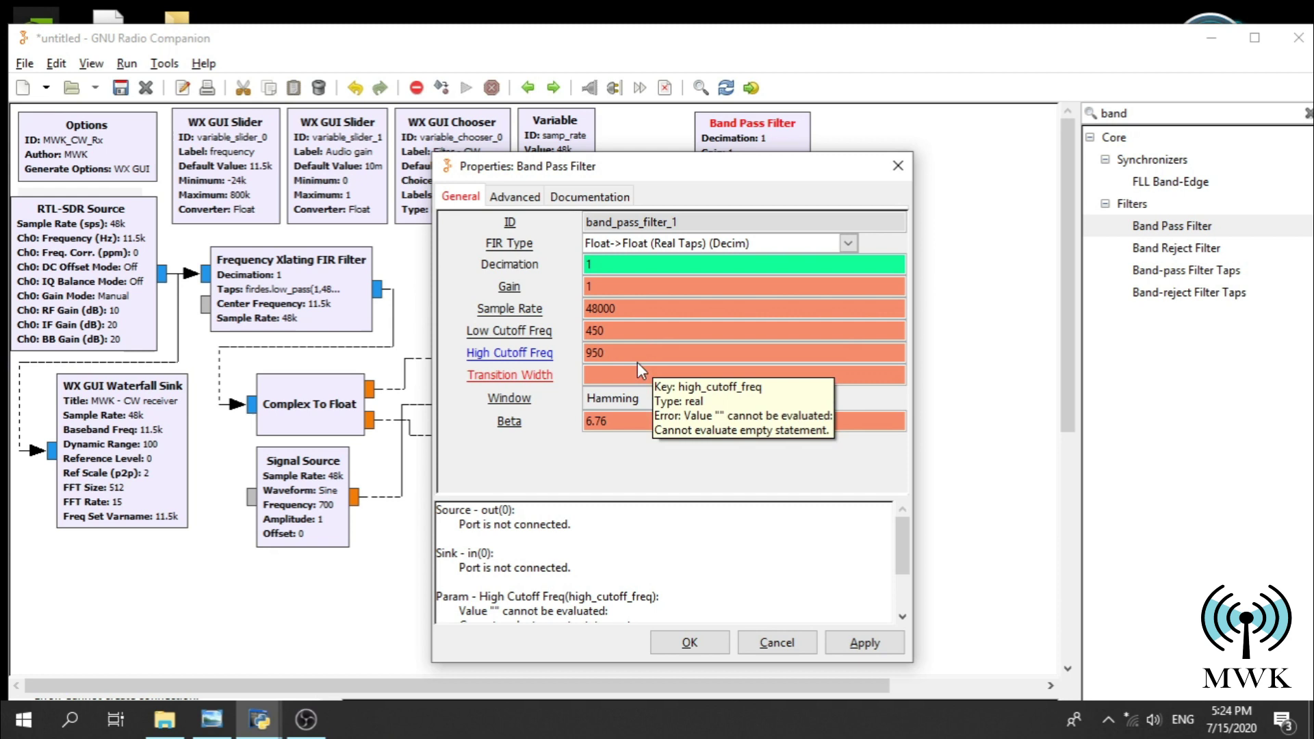
{"action": "left_click", "coordinate": [620, 375]}
{"action": "type", "text": "1"}
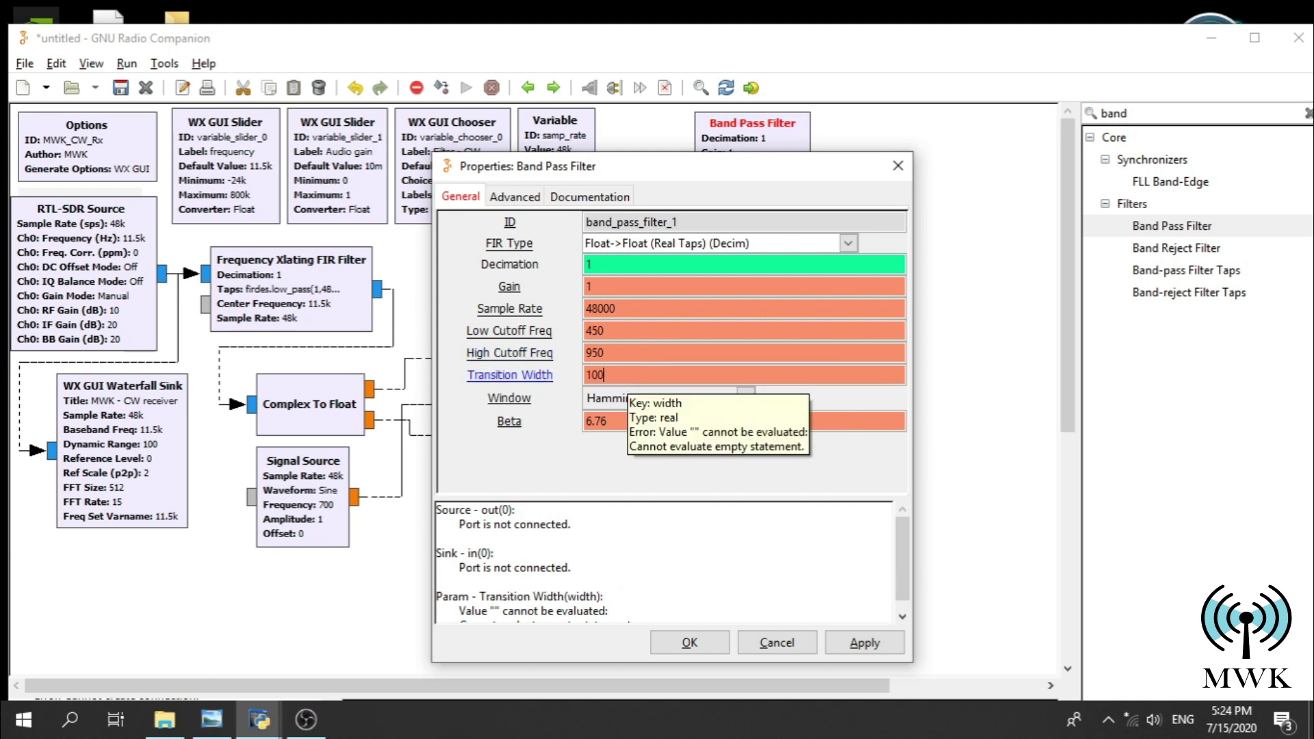
{"action": "type", "text": "00"}
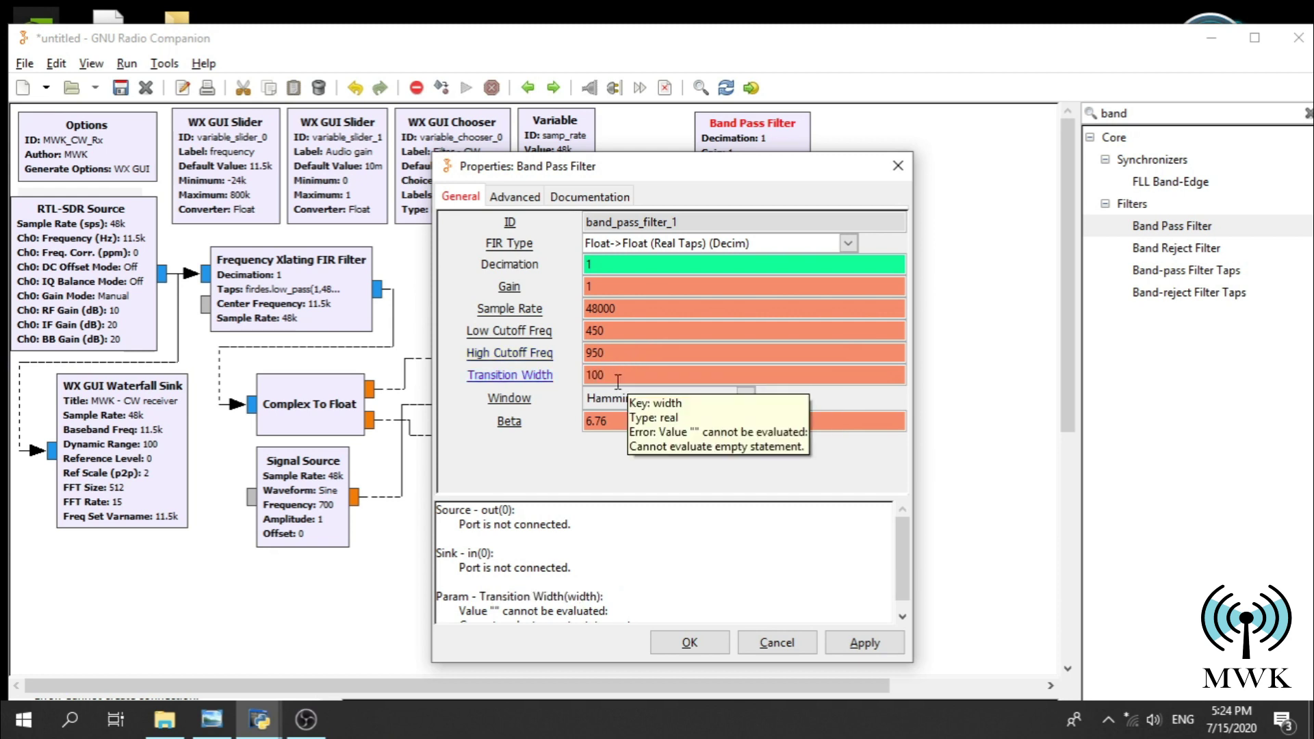
{"action": "left_click", "coordinate": [707, 647]}
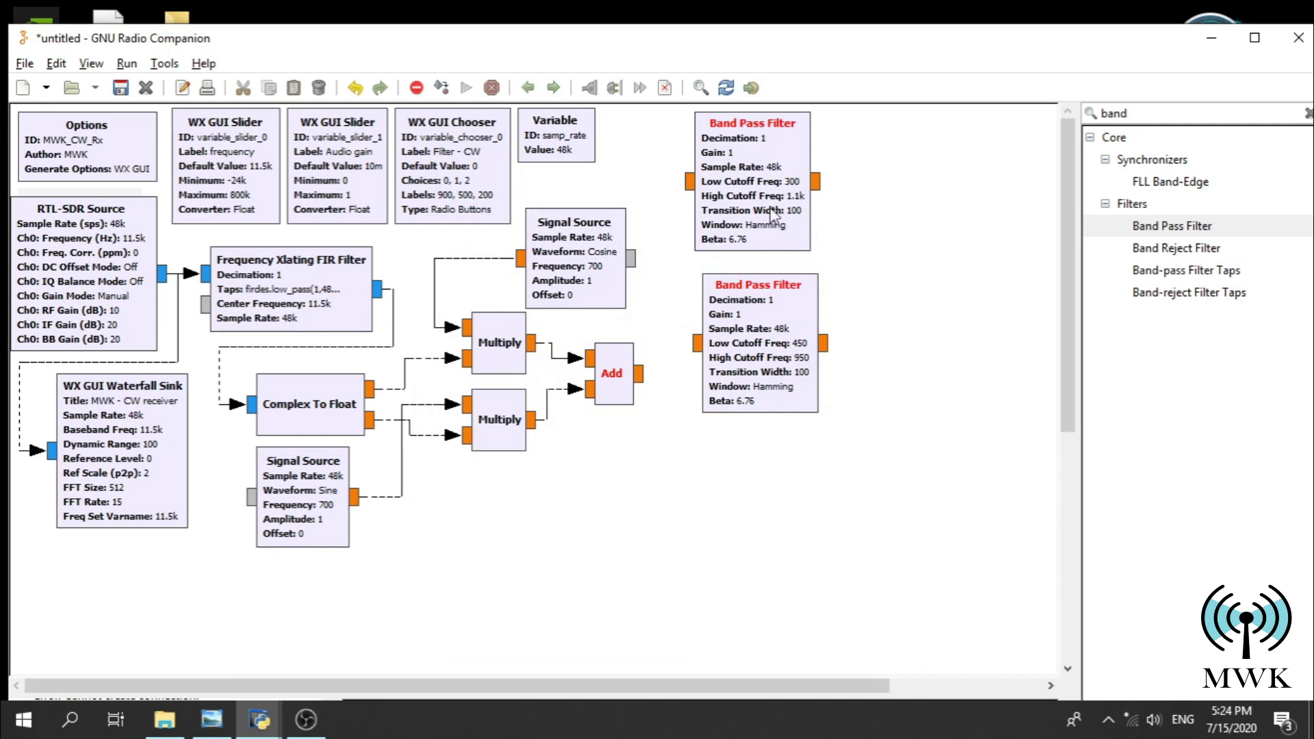
- Add a third Band Pass Filter and place it below the second one
{"action": "left_click", "coordinate": [1164, 233]}
{"action": "double_click", "coordinate": [1163, 233]}
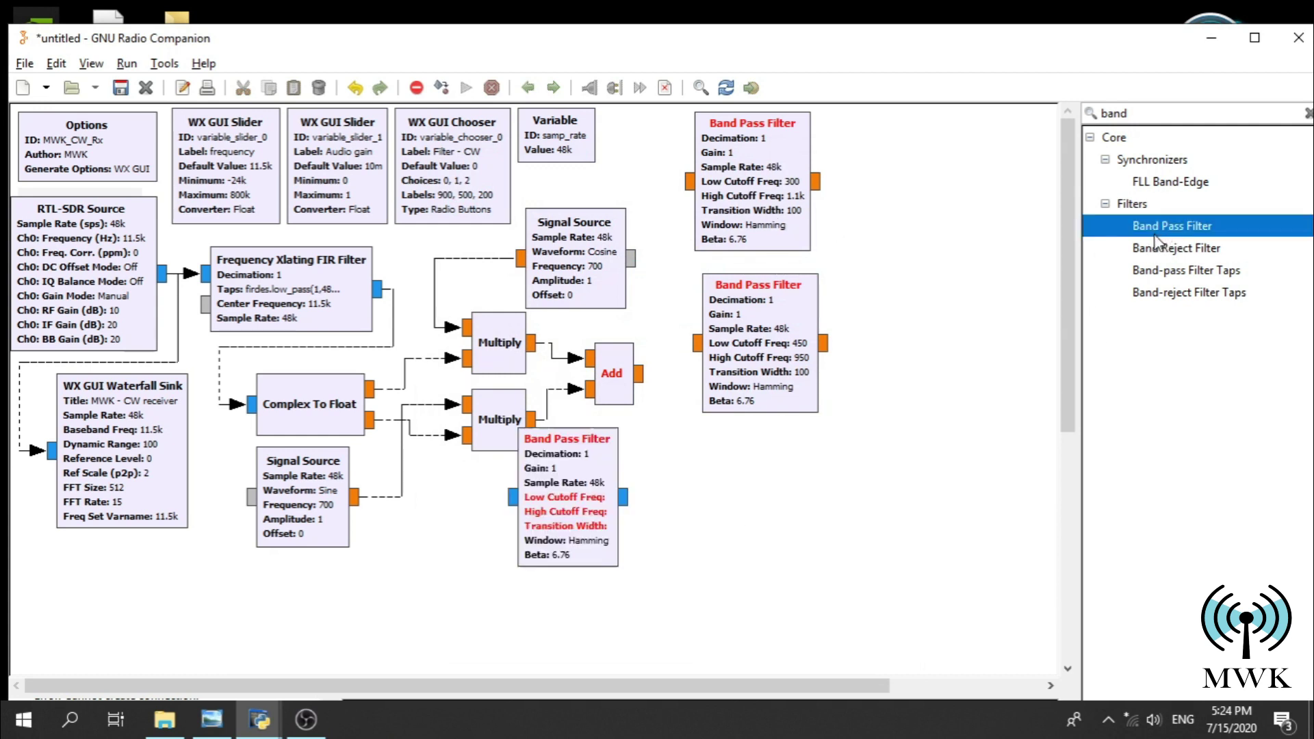
{"action": "left_click_drag", "start_coordinate": [590, 455], "coordinate": [773, 474]}
- Set the third Band Pass Filter's FIR type to Float->Float (Real Taps) (Decim) and its sample rate to 48000
{"action": "double_click", "coordinate": [772, 475]}
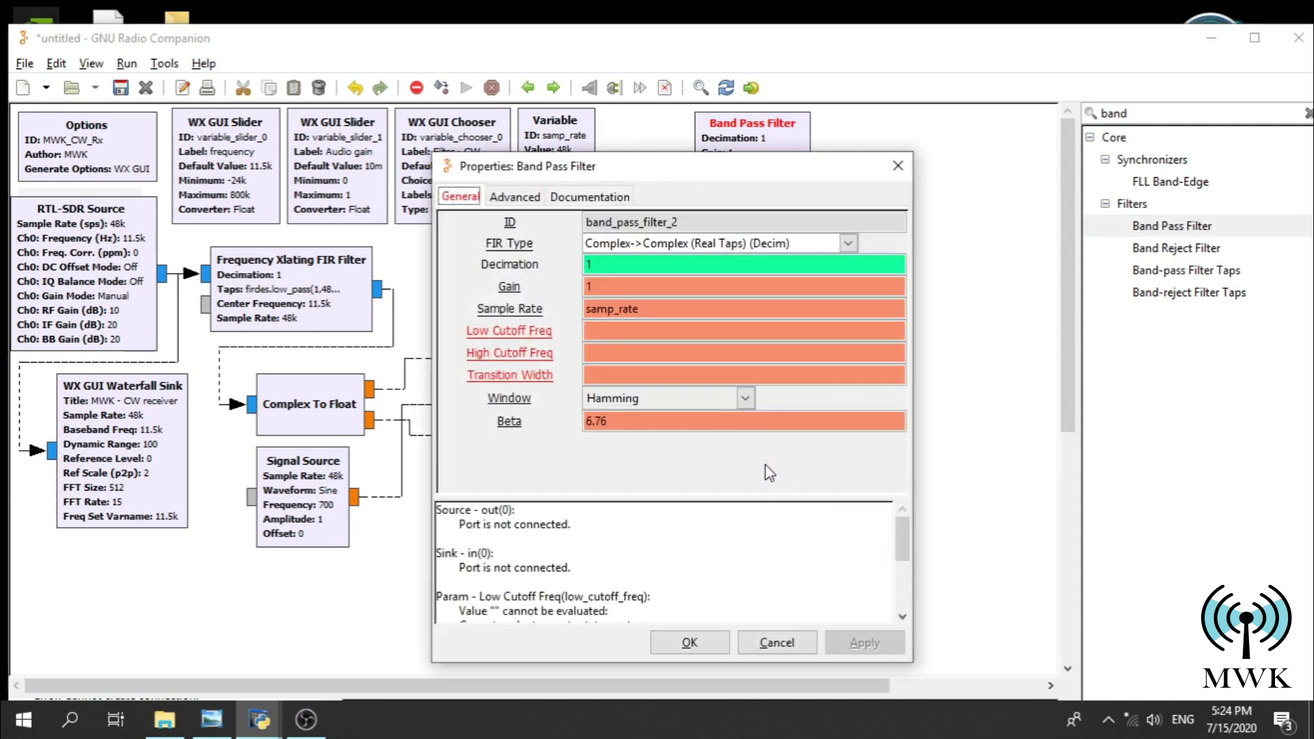
{"action": "key", "text": "alt+Tab"}
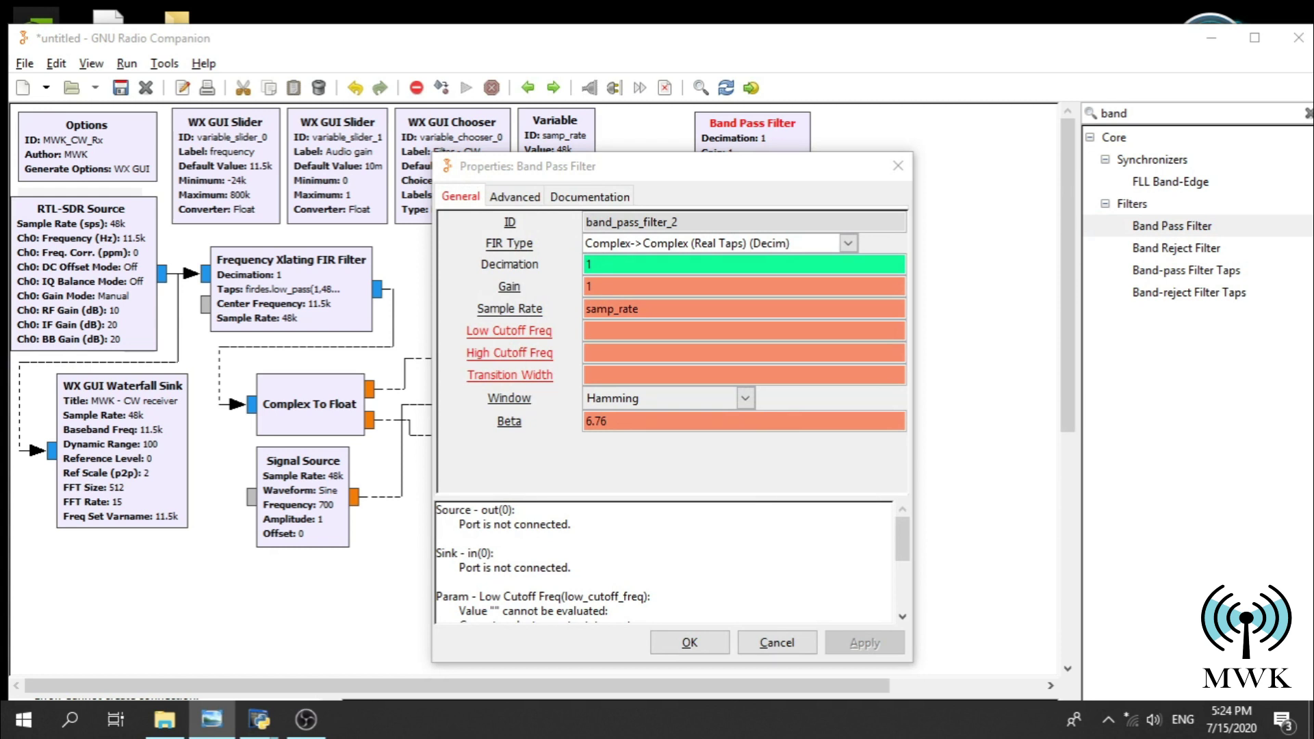
{"action": "left_click", "coordinate": [854, 244]}
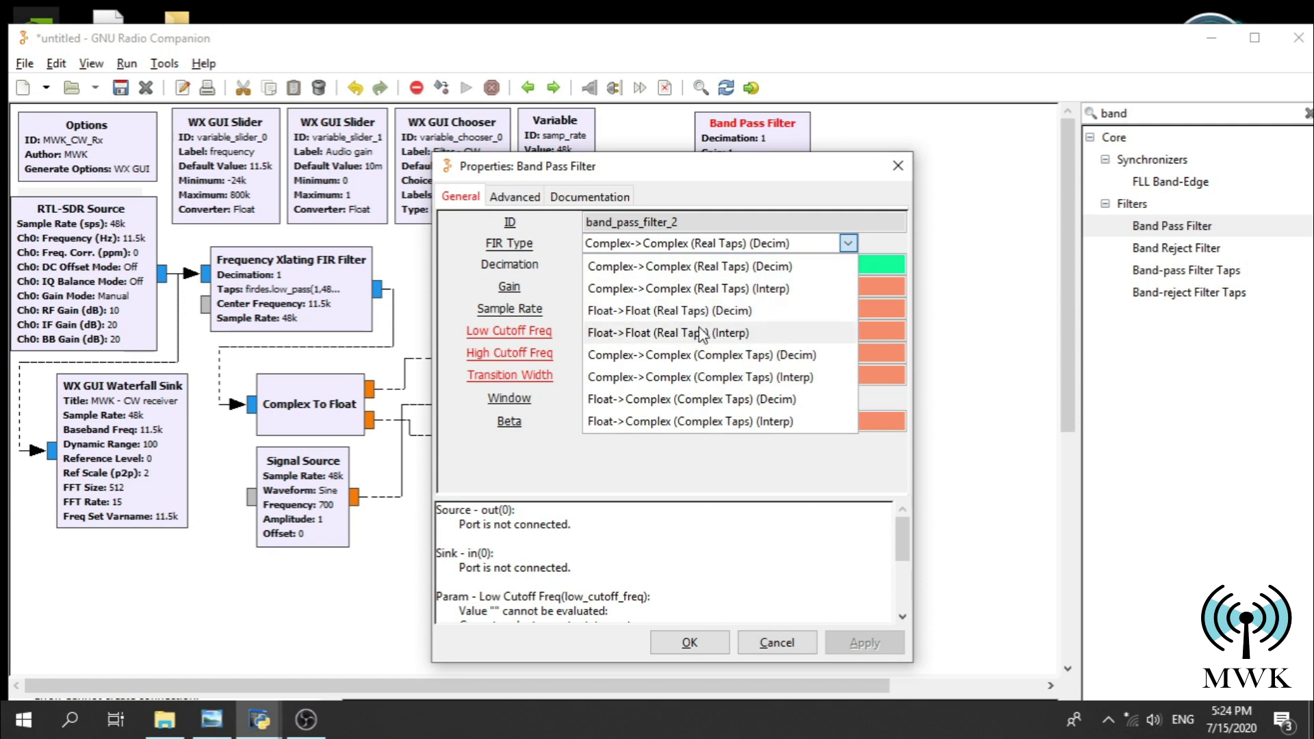
{"action": "left_click", "coordinate": [724, 312]}
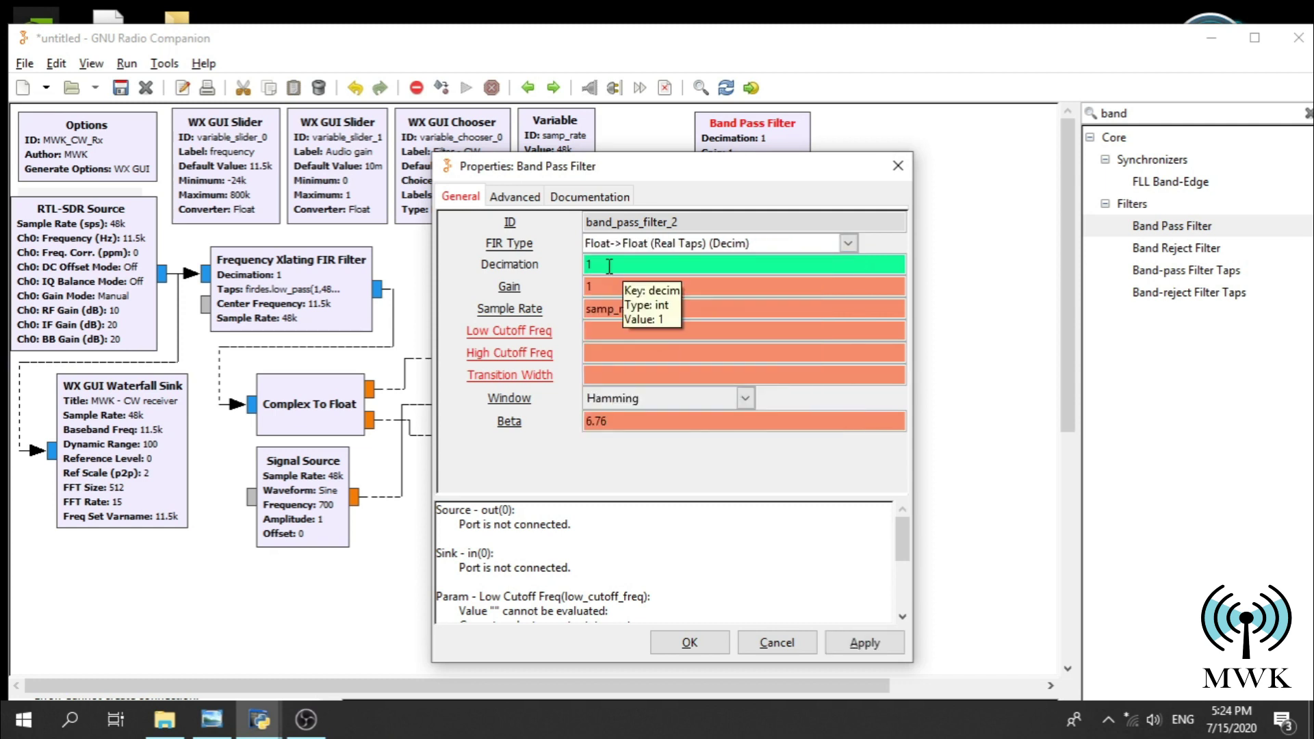
{"action": "triple_click", "coordinate": [618, 308]}
{"action": "type", "text": "48000"}
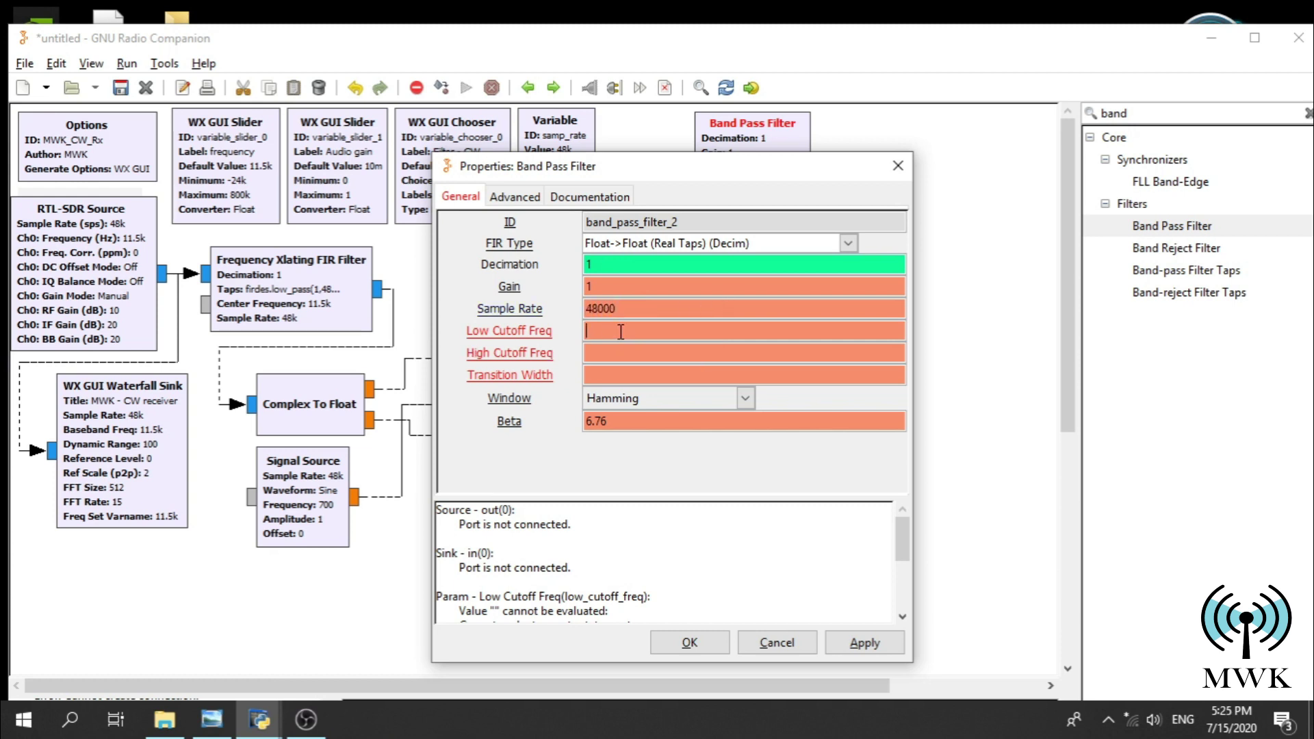
- Give the third Band Pass Filter a low cutoff of 600, a high cutoff of 800 and a transition width of 50
{"action": "type", "text": "600"}
{"action": "left_click", "coordinate": [605, 354]}
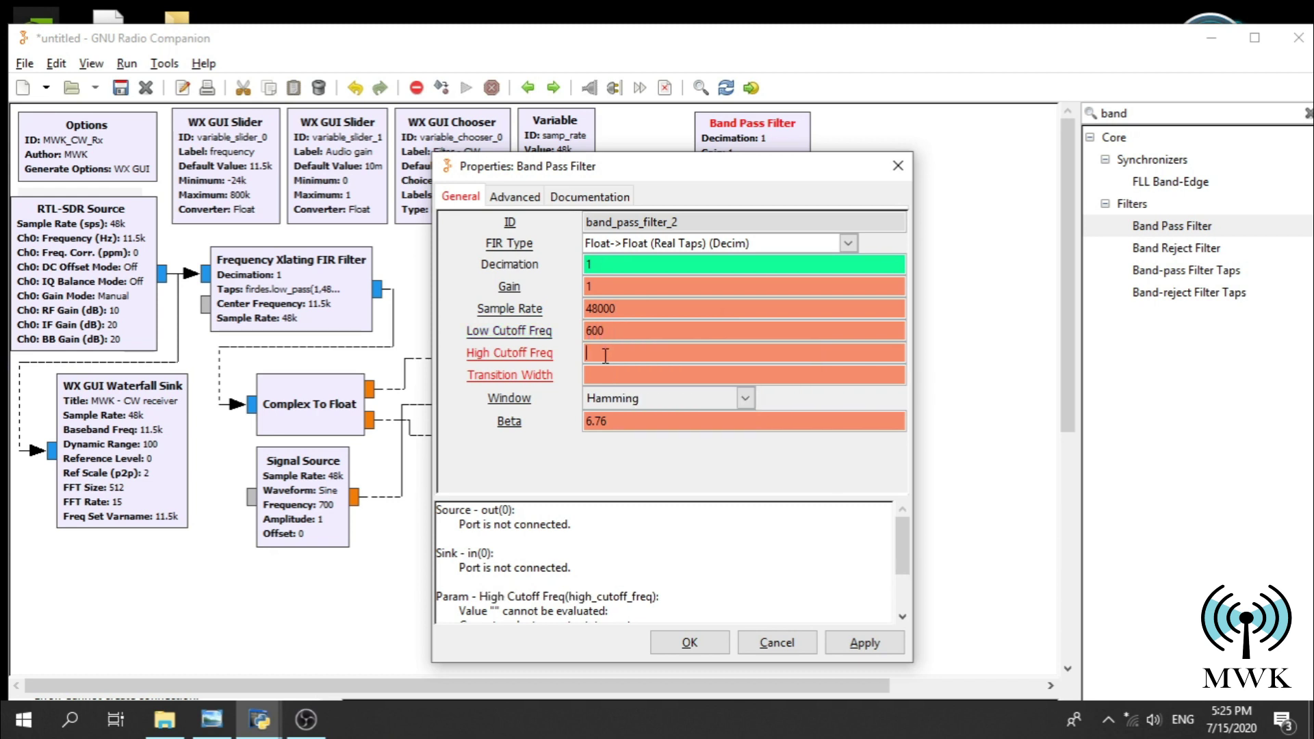
{"action": "type", "text": "800"}
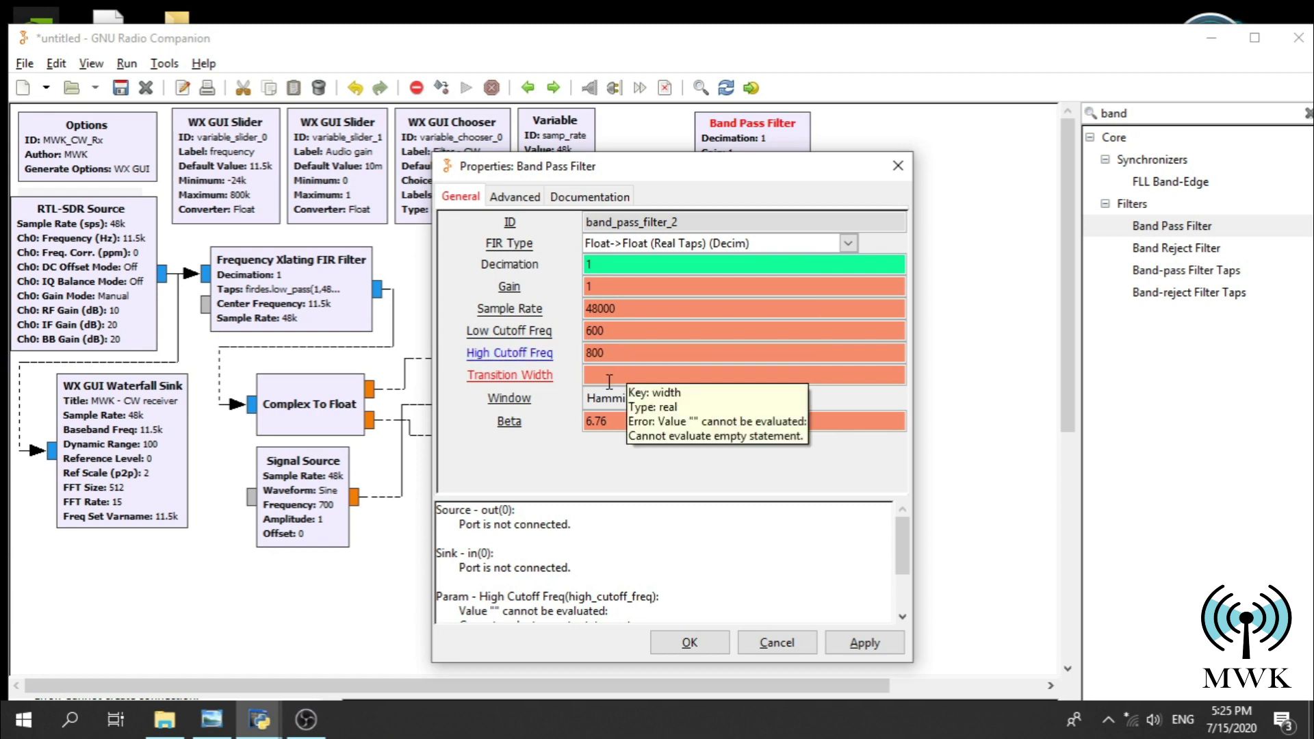
{"action": "left_click", "coordinate": [609, 381]}
{"action": "type", "text": "50"}
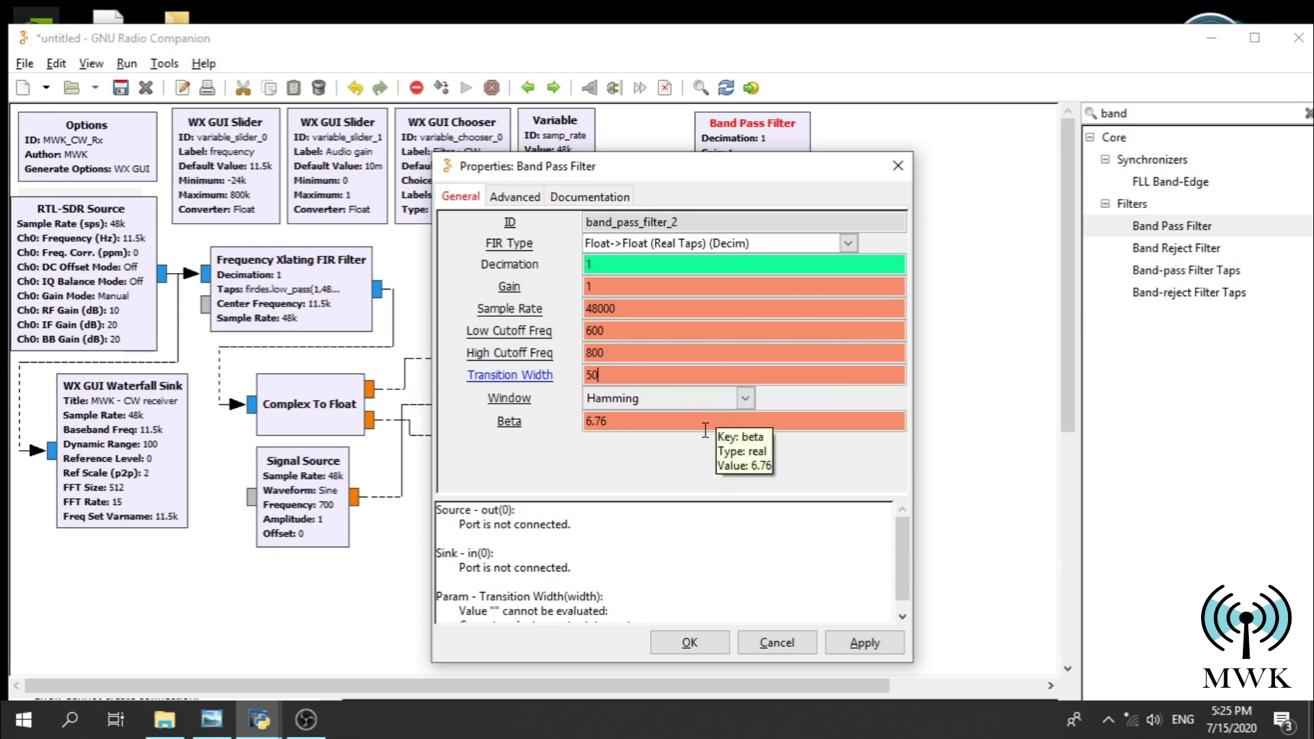
{"action": "left_click", "coordinate": [689, 642]}
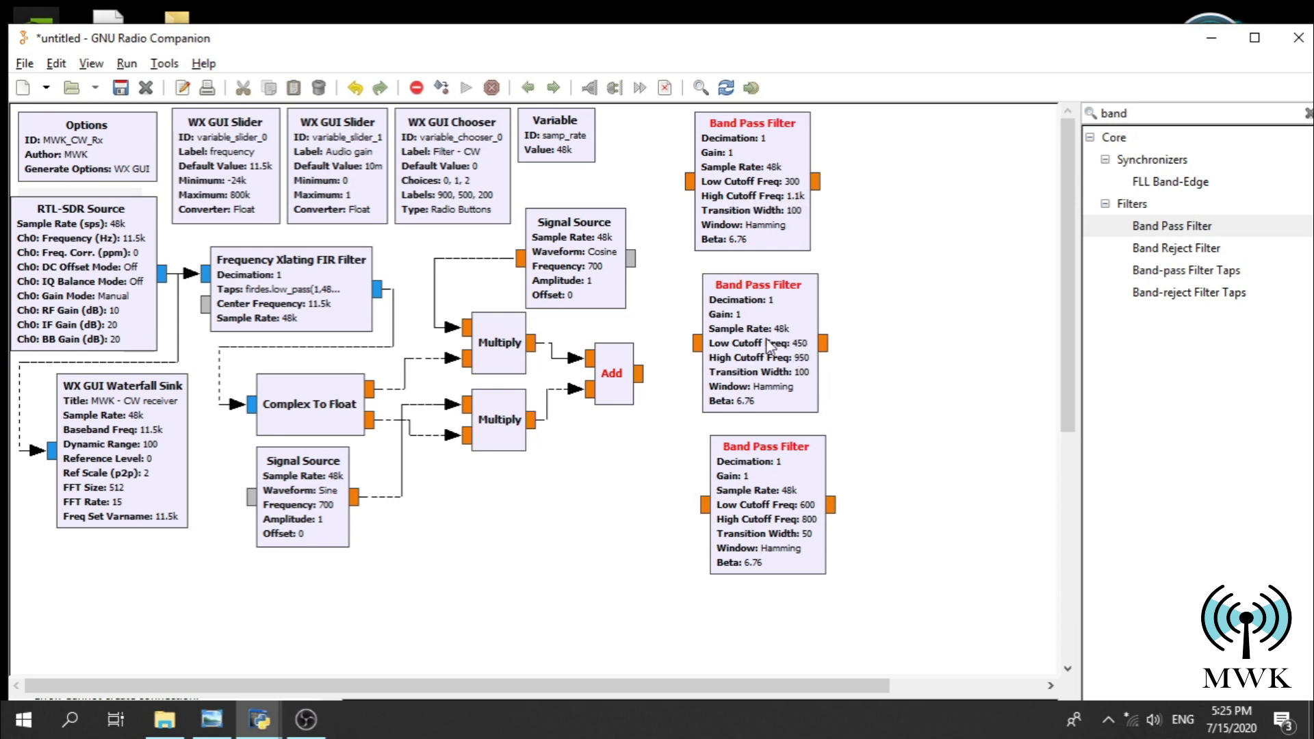
- Connect the Add block's output to the inputs of all three Band Pass Filters
{"action": "left_click", "coordinate": [644, 379]}
{"action": "left_click", "coordinate": [690, 182]}
{"action": "left_click", "coordinate": [644, 374]}
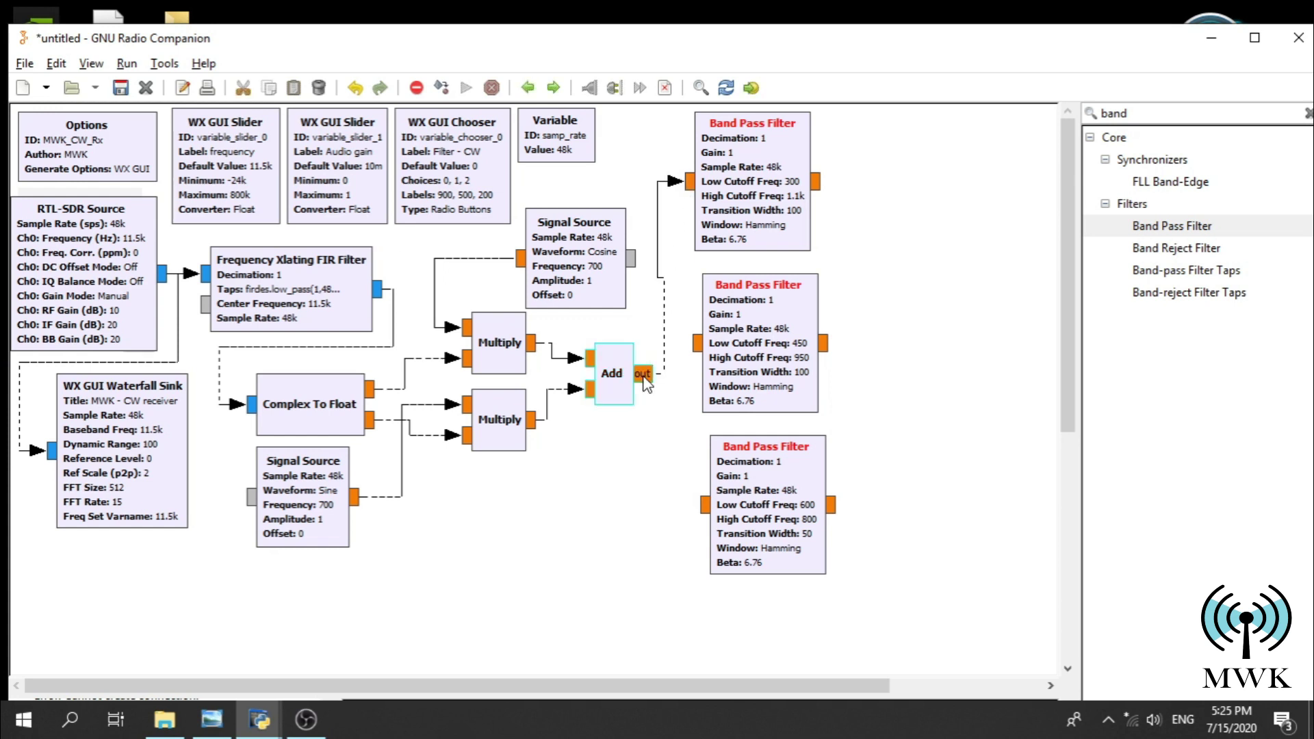
{"action": "left_click", "coordinate": [692, 343]}
{"action": "left_click", "coordinate": [699, 505]}
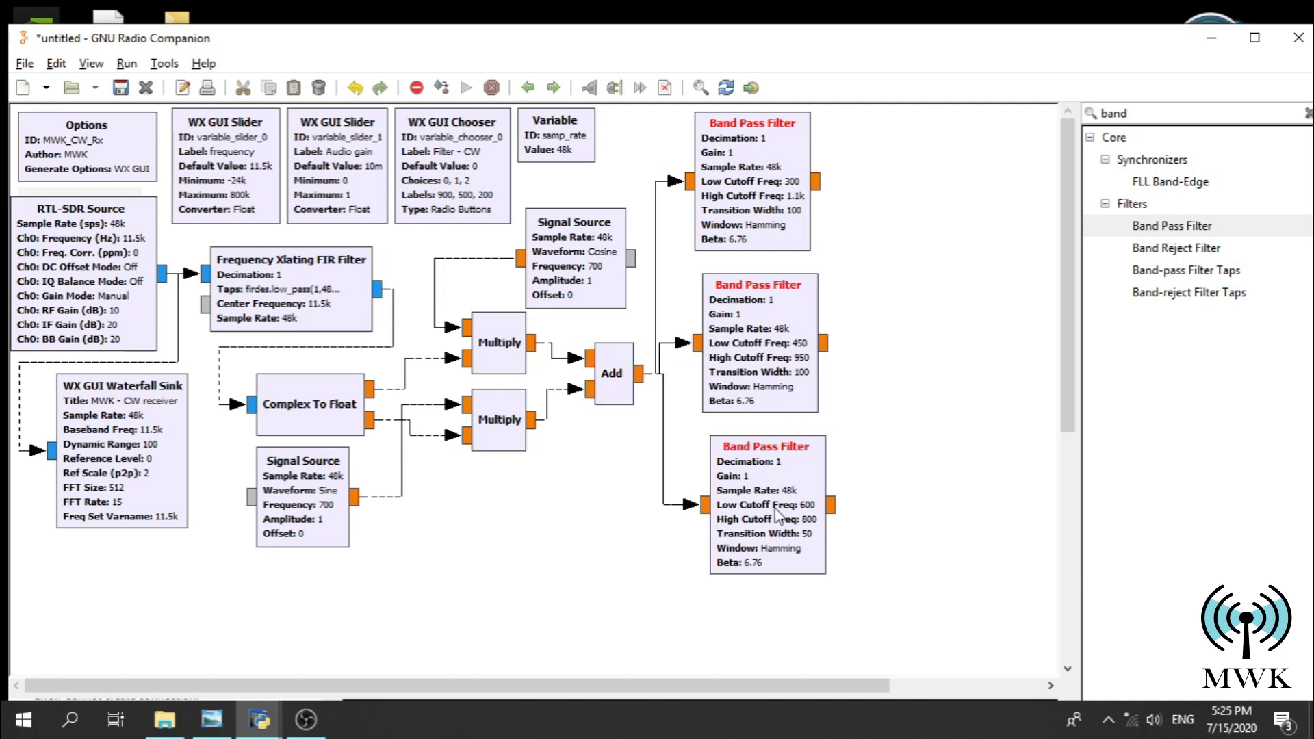
- Align the second and third Band Pass Filters in an evenly spaced column beneath the first one
{"action": "left_click_drag", "start_coordinate": [775, 515], "coordinate": [767, 515]}
{"action": "left_click_drag", "start_coordinate": [759, 385], "coordinate": [749, 413]}
{"action": "left_click_drag", "start_coordinate": [758, 509], "coordinate": [765, 530]}
{"action": "left_click_drag", "start_coordinate": [765, 375], "coordinate": [751, 350]}
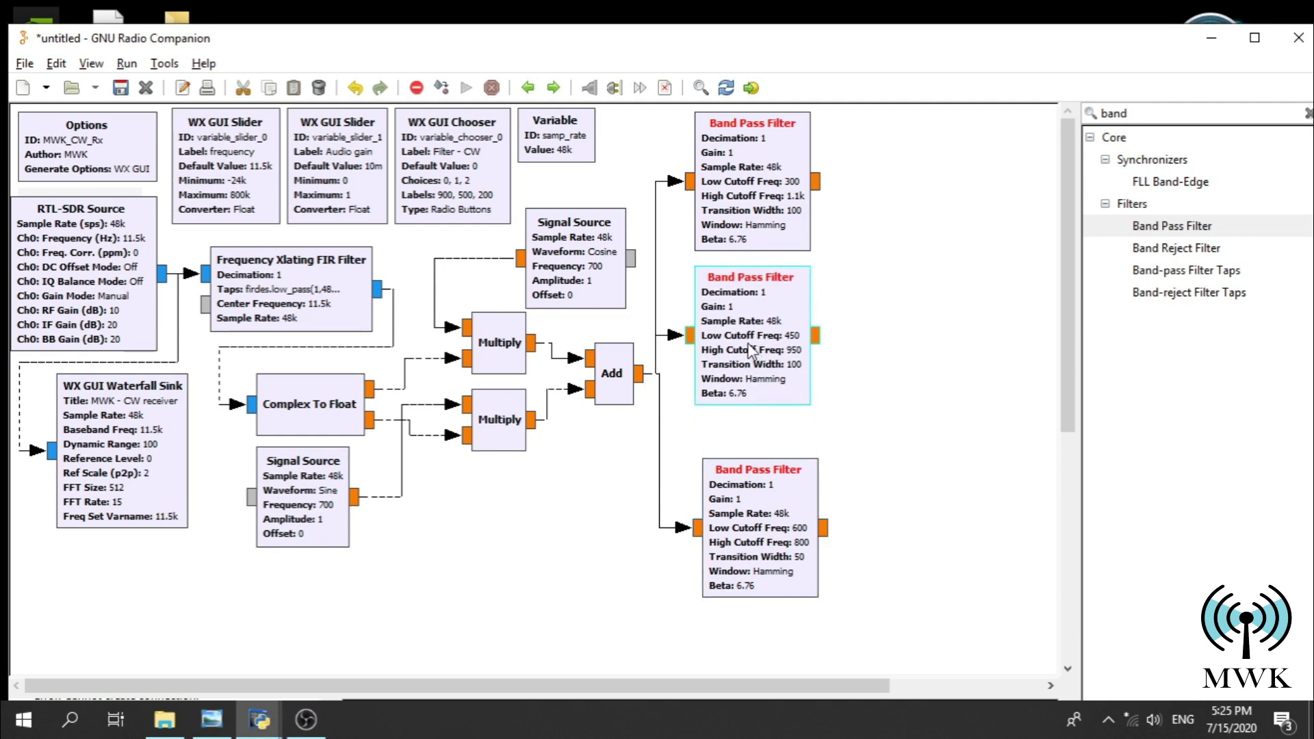
{"action": "left_click_drag", "start_coordinate": [763, 568], "coordinate": [764, 515]}
{"action": "left_click_drag", "start_coordinate": [796, 384], "coordinate": [796, 376]}
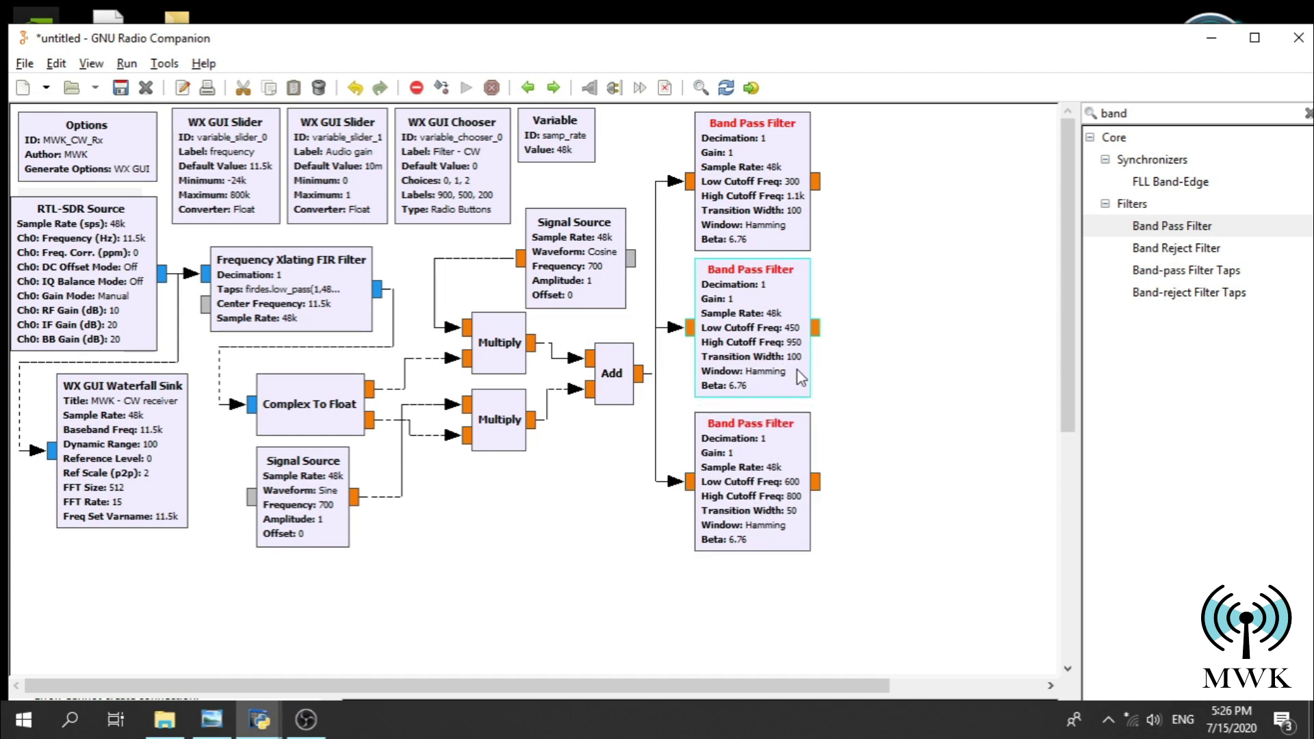
{"action": "left_click_drag", "start_coordinate": [794, 544], "coordinate": [794, 535]}
{"action": "left_click", "coordinate": [785, 573]}
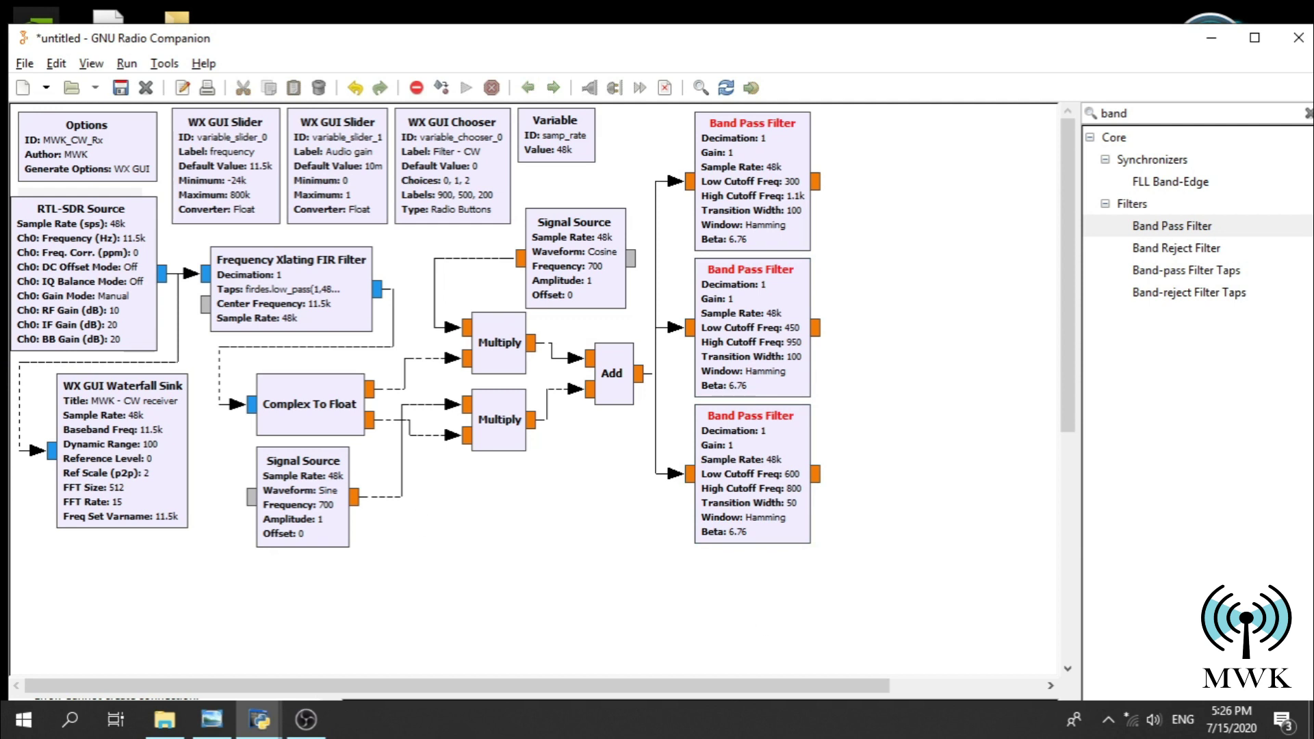
- Add the Selector block from the Deprecated category and place it to the right of the middle Band Pass Filter
{"action": "key", "text": "alt+Tab"}
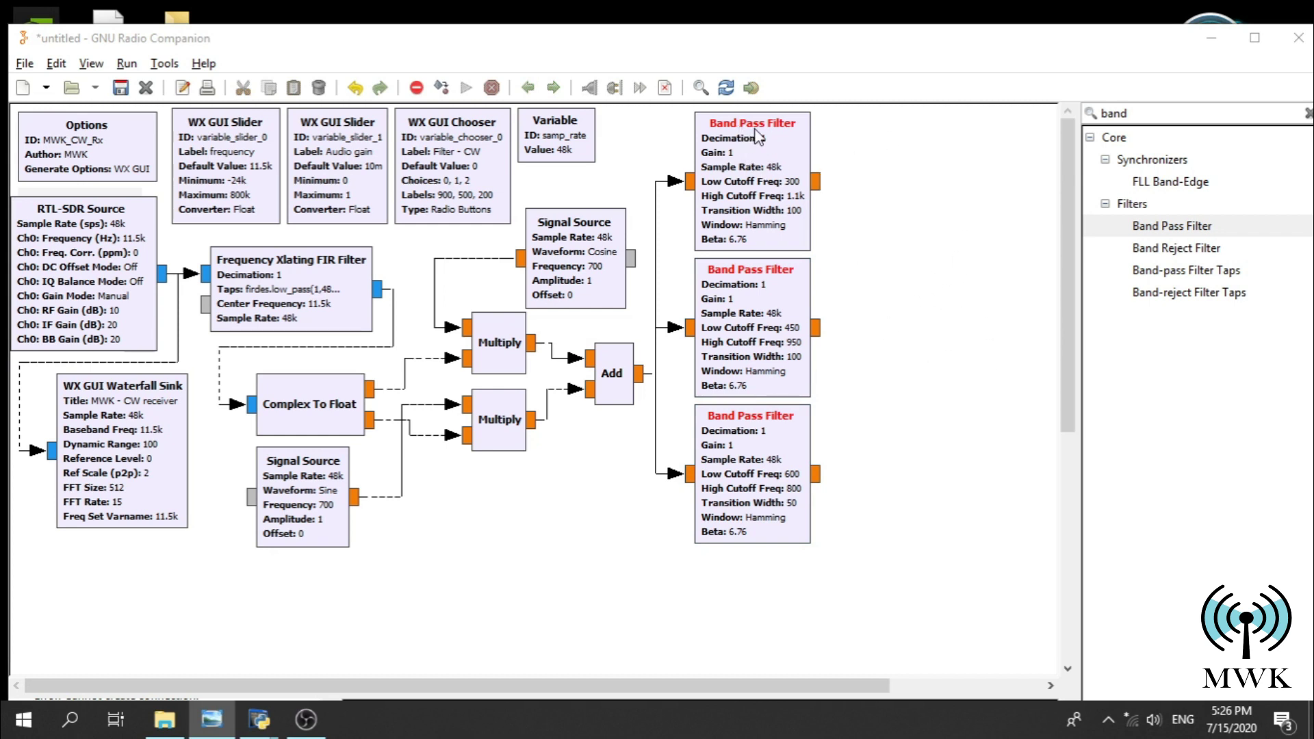
{"action": "left_click", "coordinate": [1136, 113]}
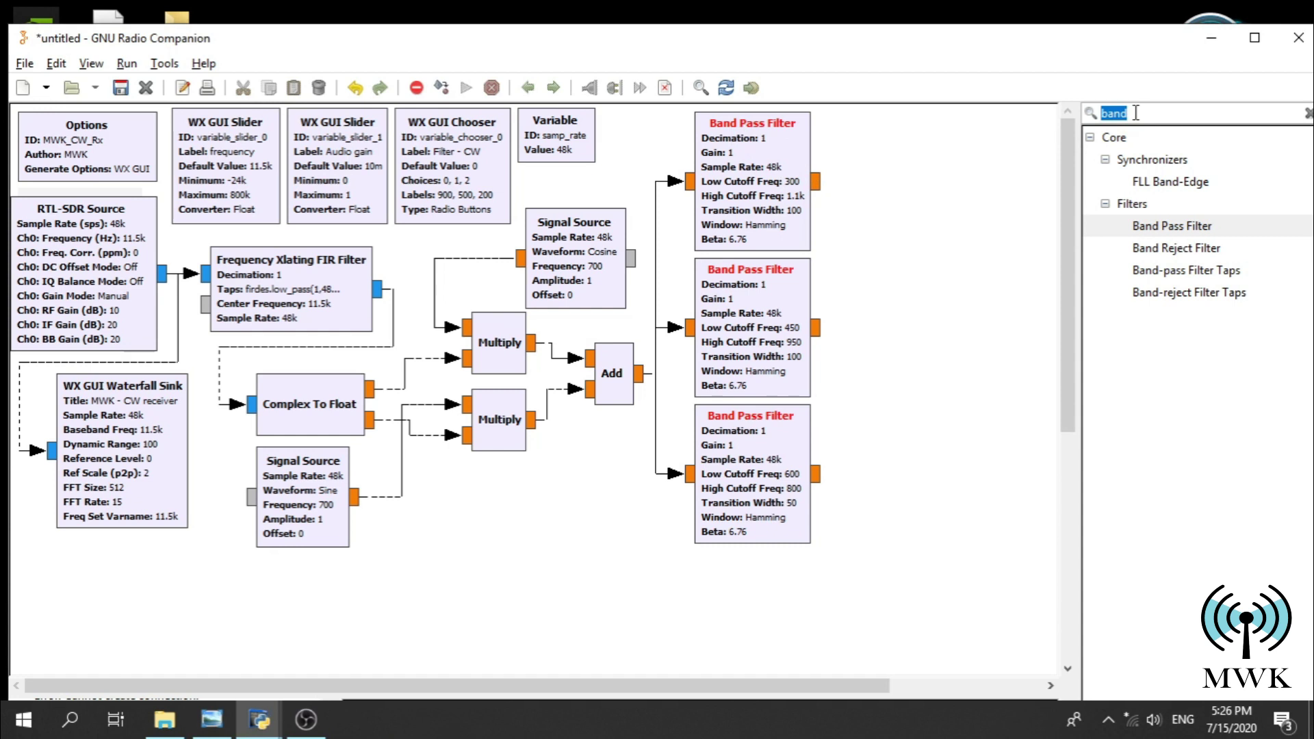
{"action": "type", "text": "select"}
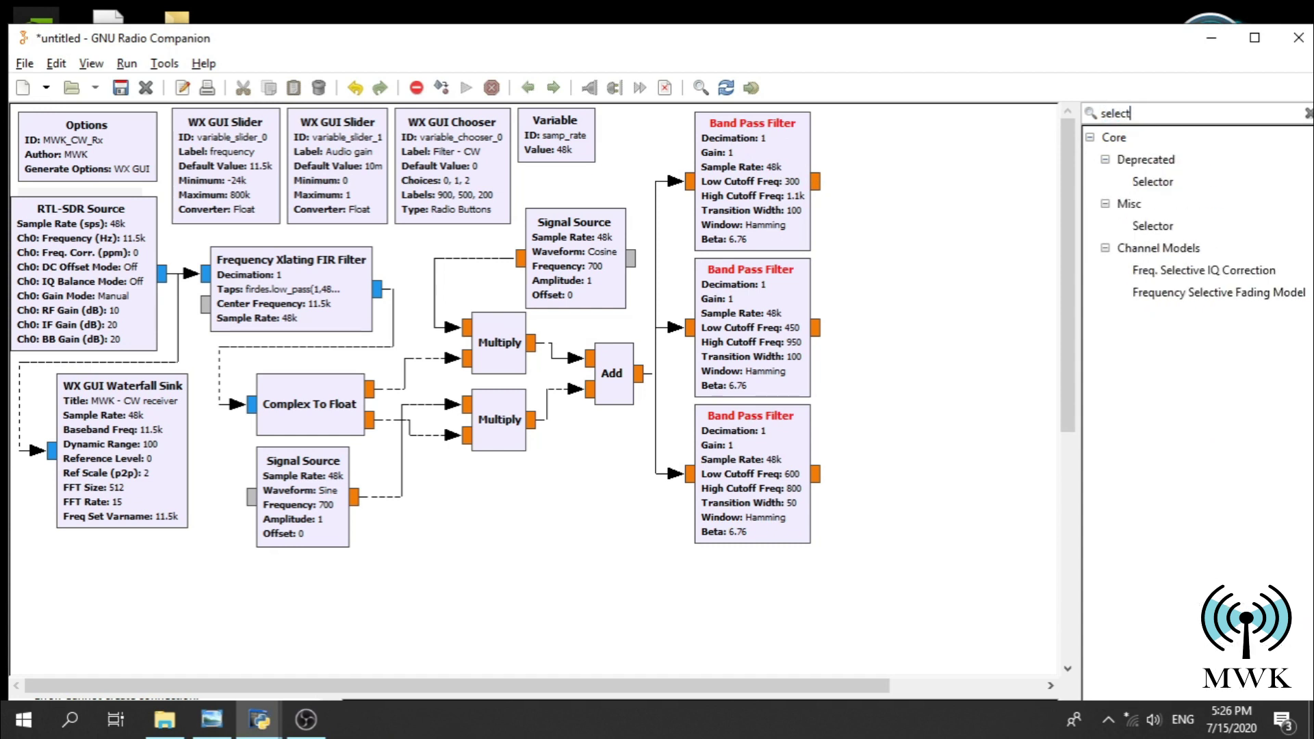
{"action": "type", "text": "or"}
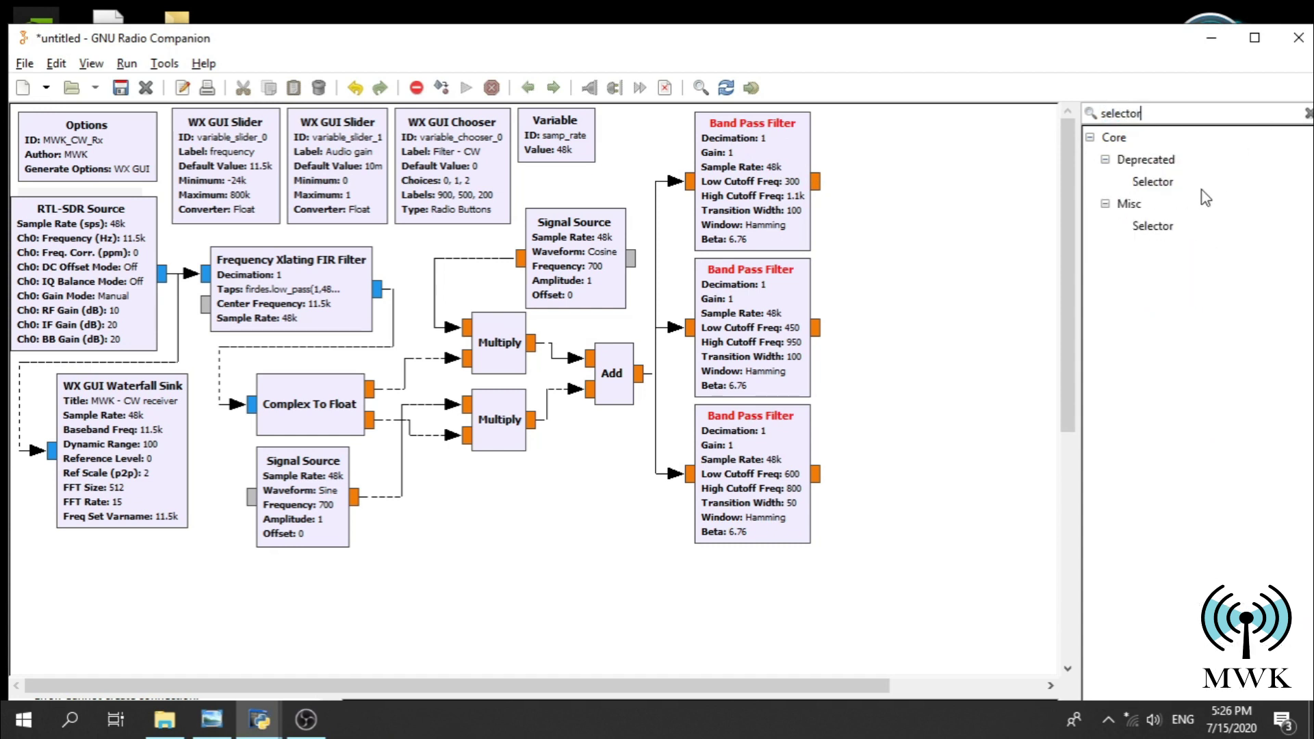
{"action": "left_click", "coordinate": [1203, 187]}
{"action": "double_click", "coordinate": [1204, 195]}
{"action": "left_click_drag", "start_coordinate": [460, 335], "coordinate": [916, 293]}
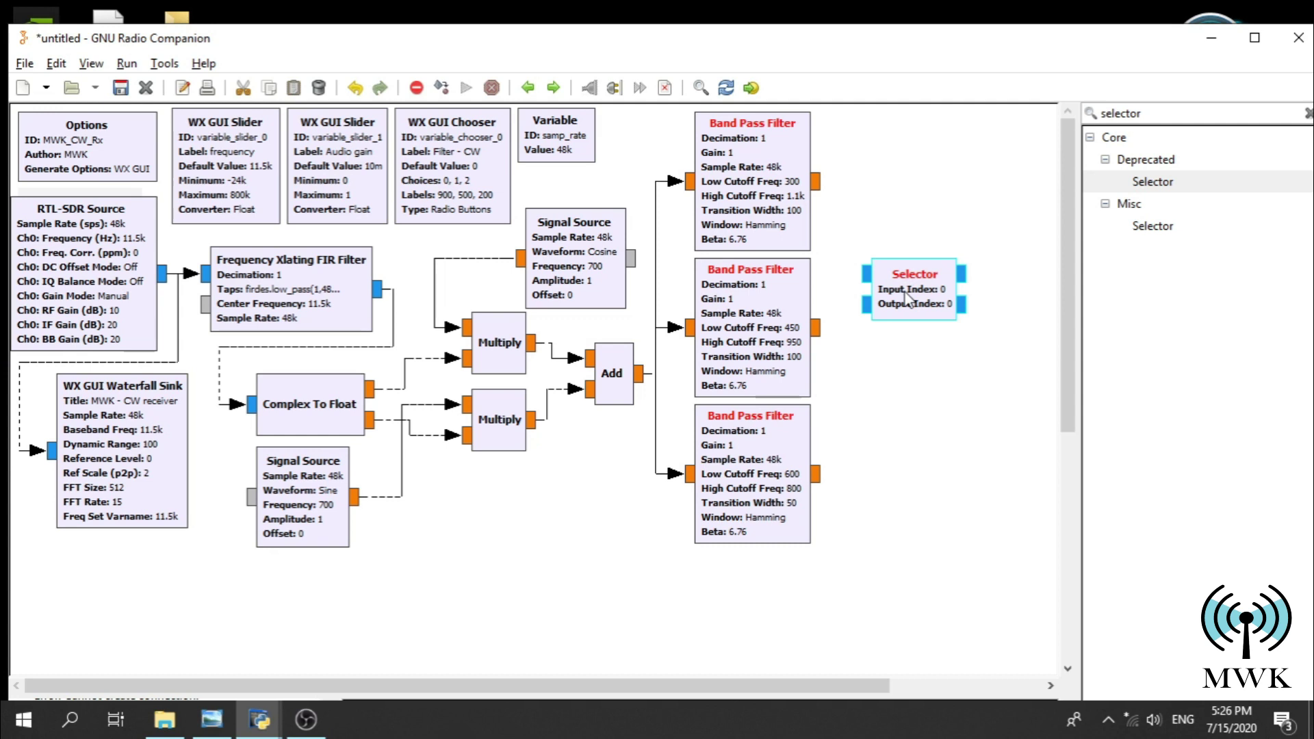
{"action": "left_click_drag", "start_coordinate": [908, 299], "coordinate": [914, 333]}
- Configure the Selector with 3 inputs, 1 output and the Float type
{"action": "double_click", "coordinate": [914, 334]}
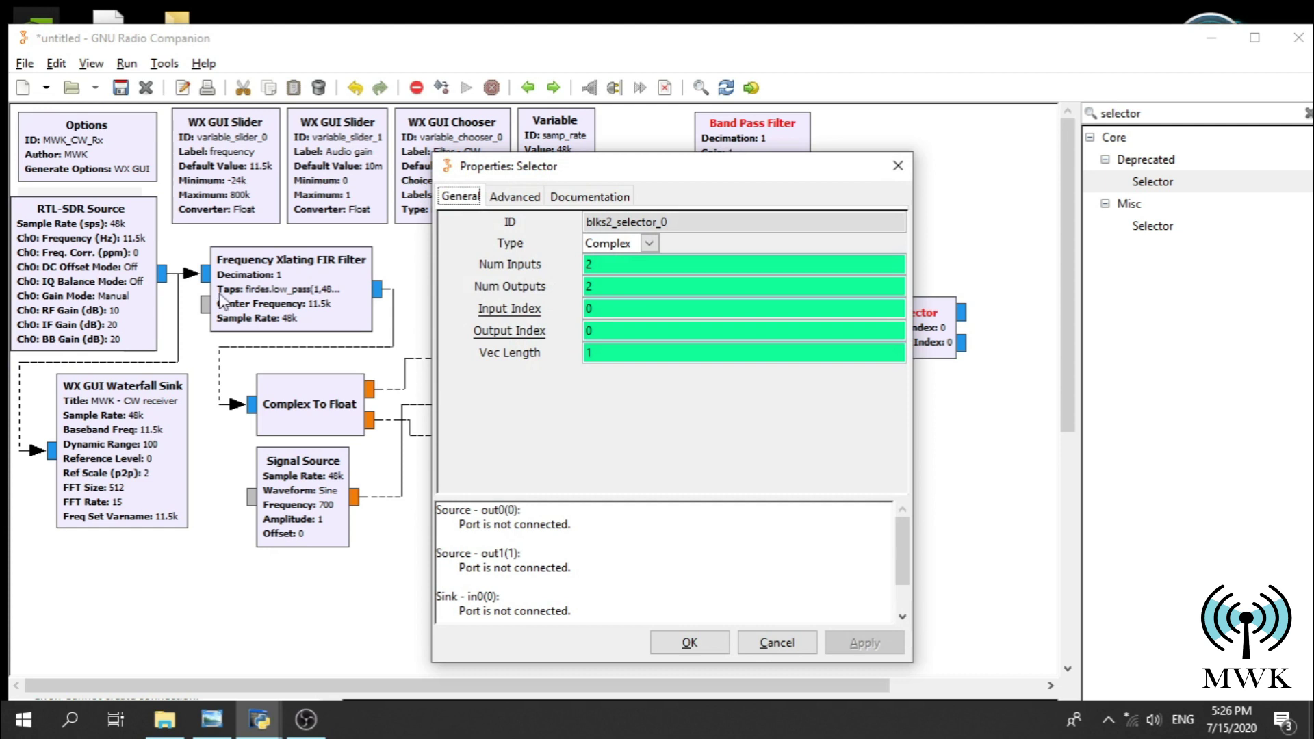
{"action": "double_click", "coordinate": [608, 266]}
{"action": "type", "text": "3"}
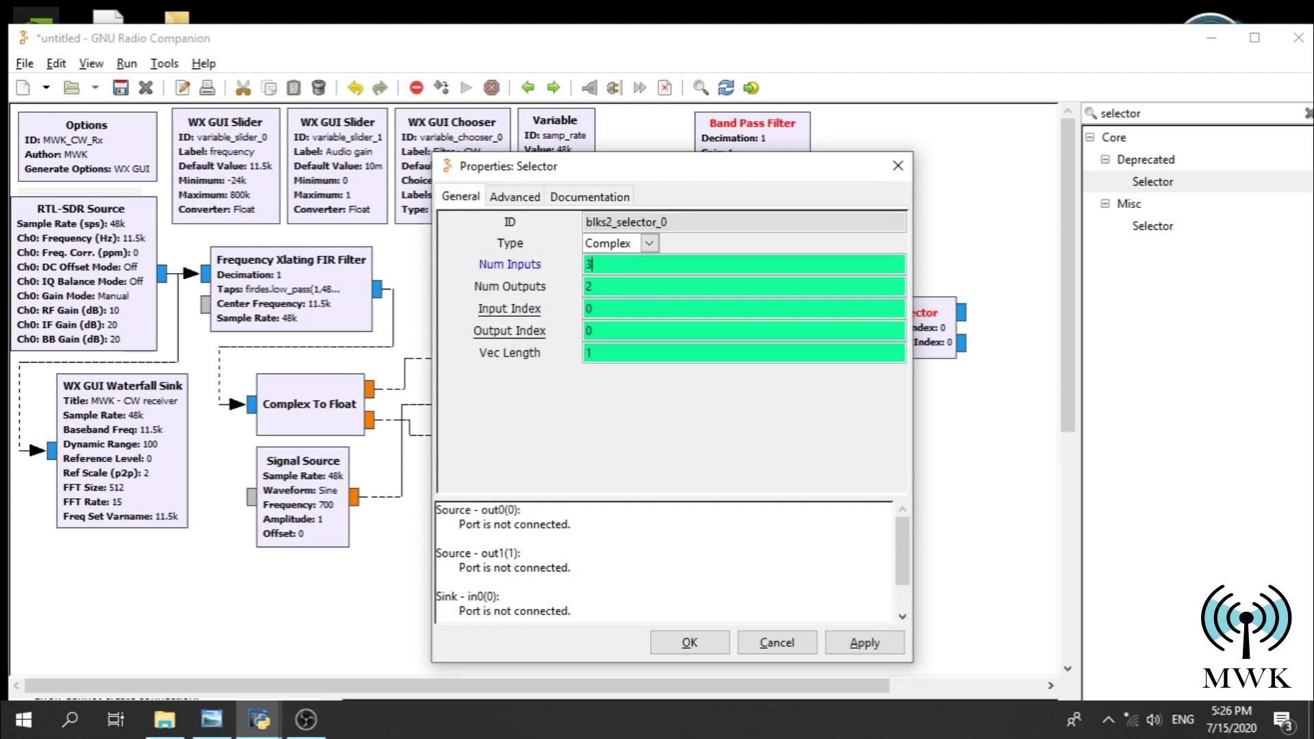
{"action": "double_click", "coordinate": [588, 287]}
{"action": "type", "text": "1"}
{"action": "left_click", "coordinate": [638, 243]}
{"action": "left_click", "coordinate": [633, 286]}
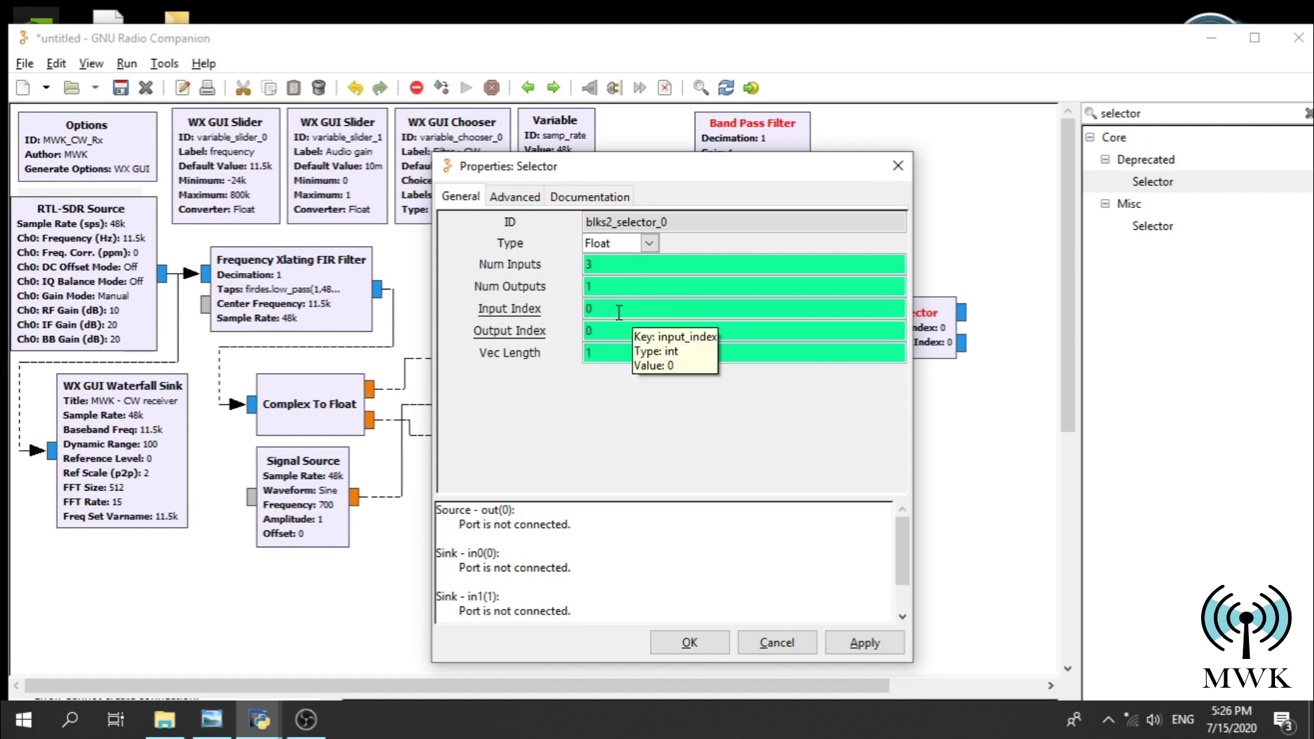
- Set the Selector's input index to variable_chooser_0 and apply its properties
{"action": "double_click", "coordinate": [618, 312]}
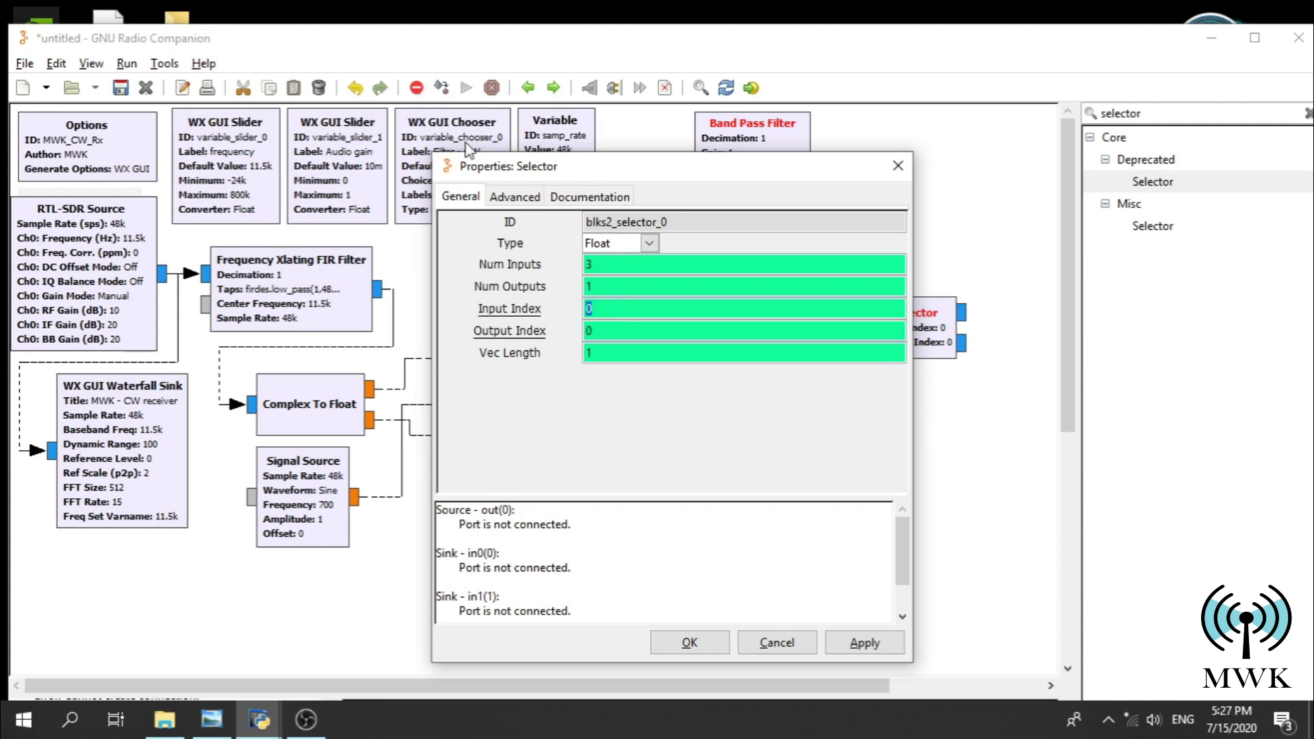
{"action": "left_click_drag", "start_coordinate": [504, 165], "coordinate": [612, 181]}
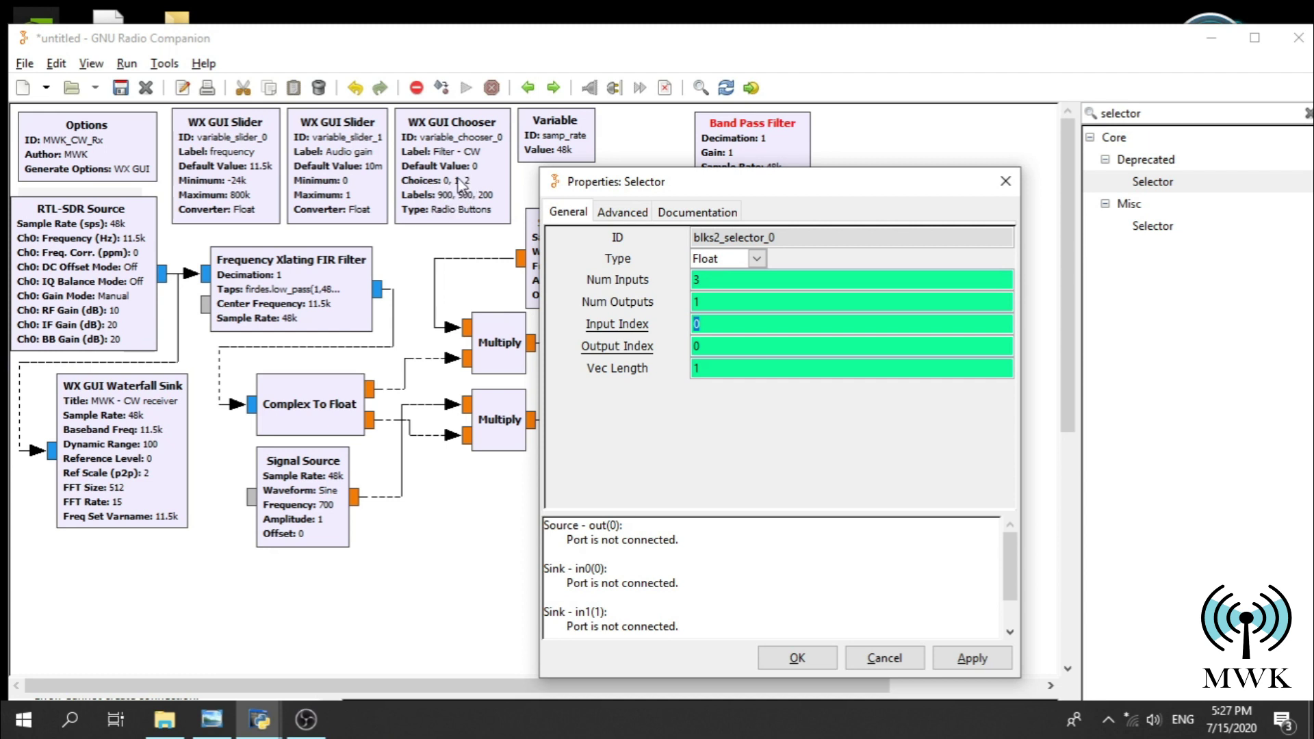
{"action": "left_click_drag", "start_coordinate": [612, 199], "coordinate": [453, 392]}
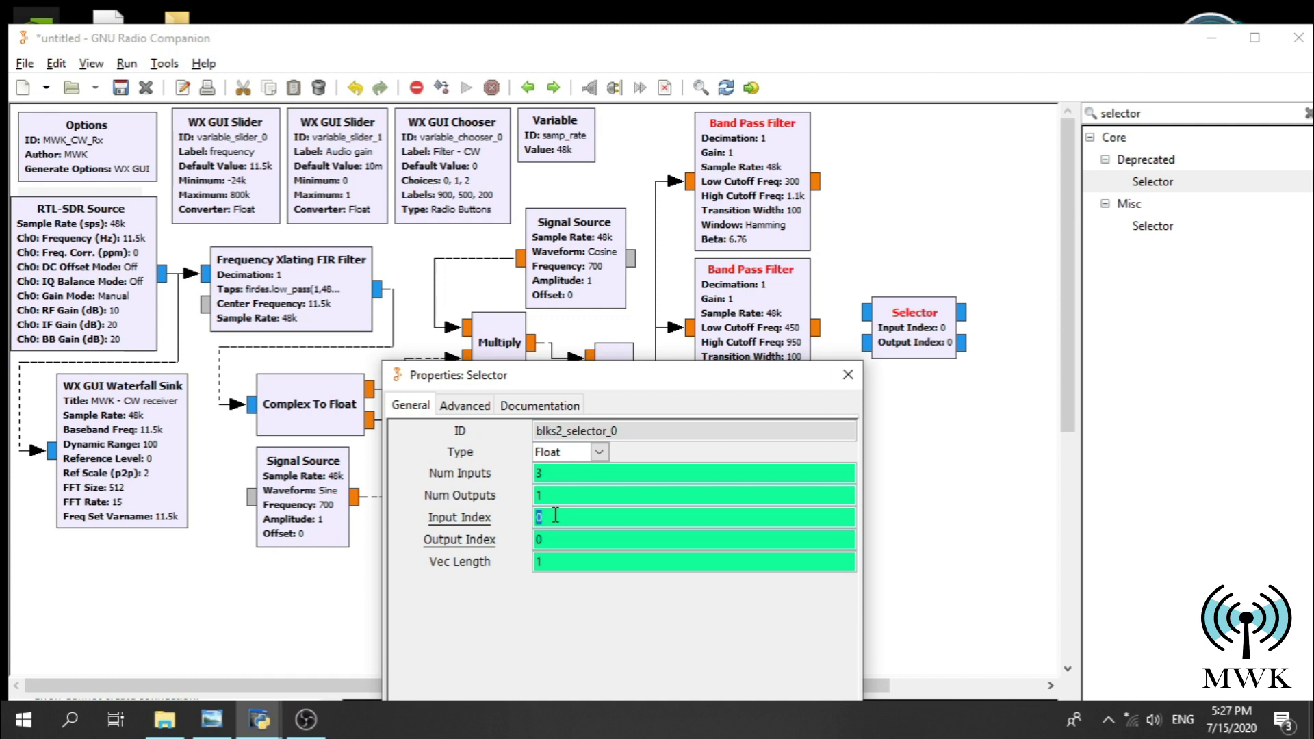
{"action": "type", "text": "variable_ch"}
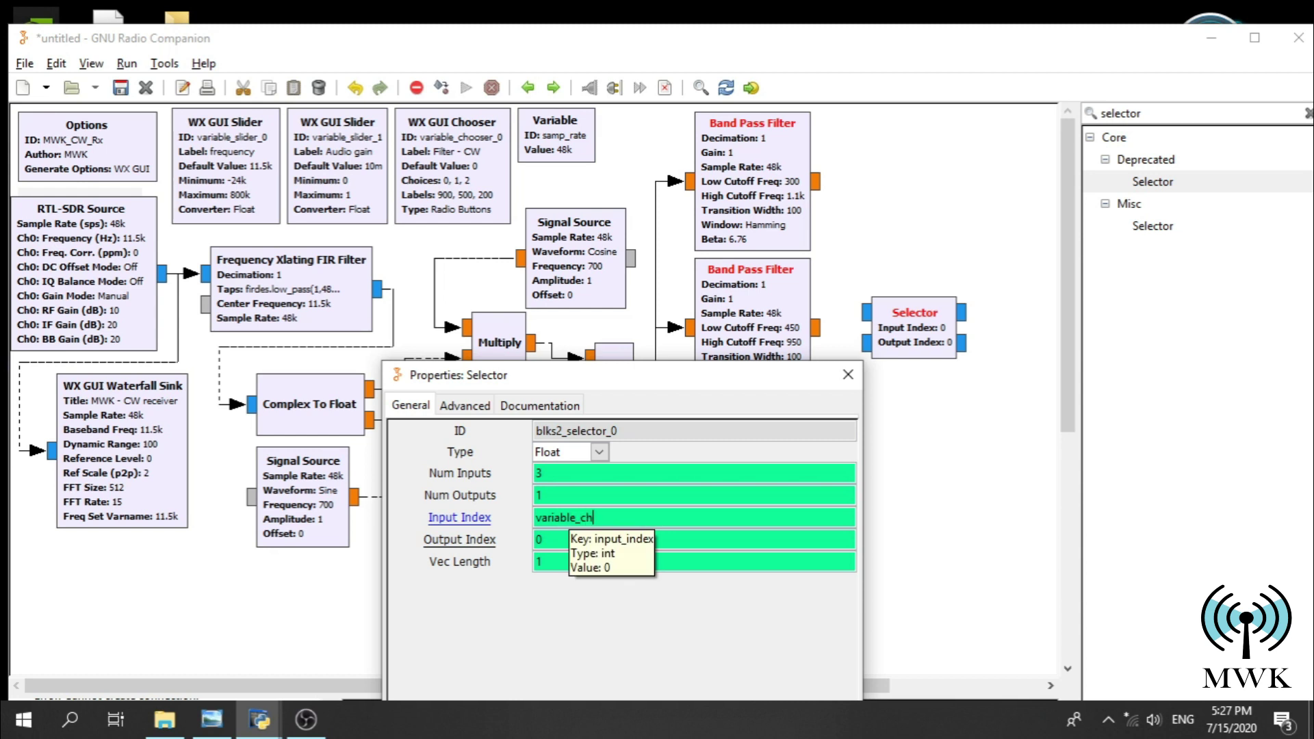
{"action": "type", "text": "ooser_0"}
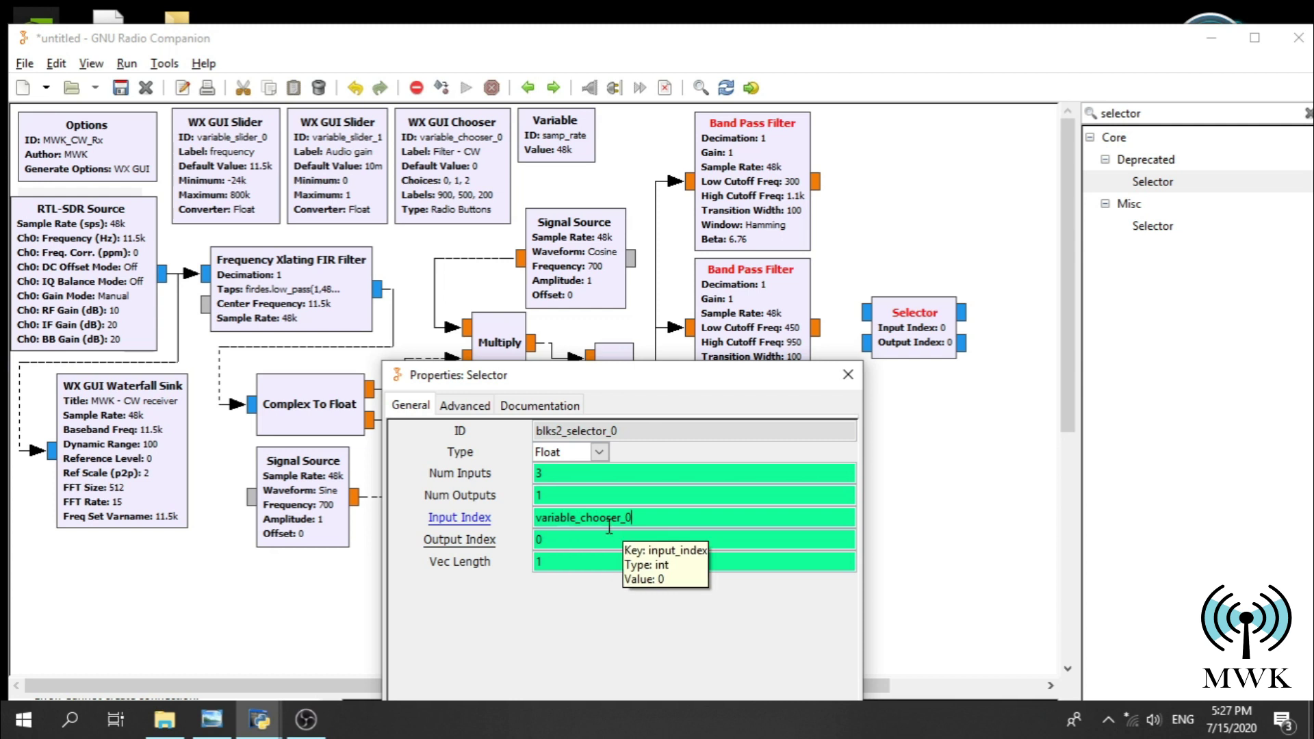
{"action": "left_click_drag", "start_coordinate": [581, 381], "coordinate": [528, 195]}
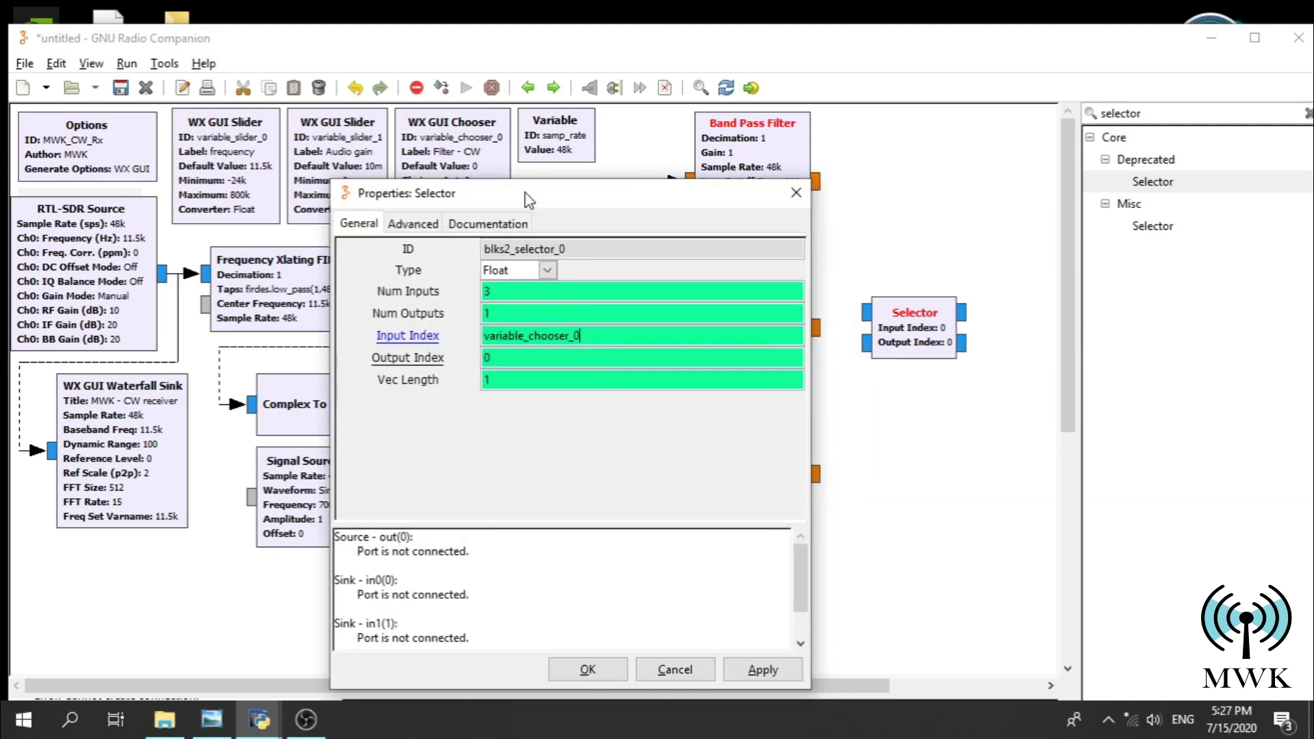
{"action": "left_click", "coordinate": [577, 675]}
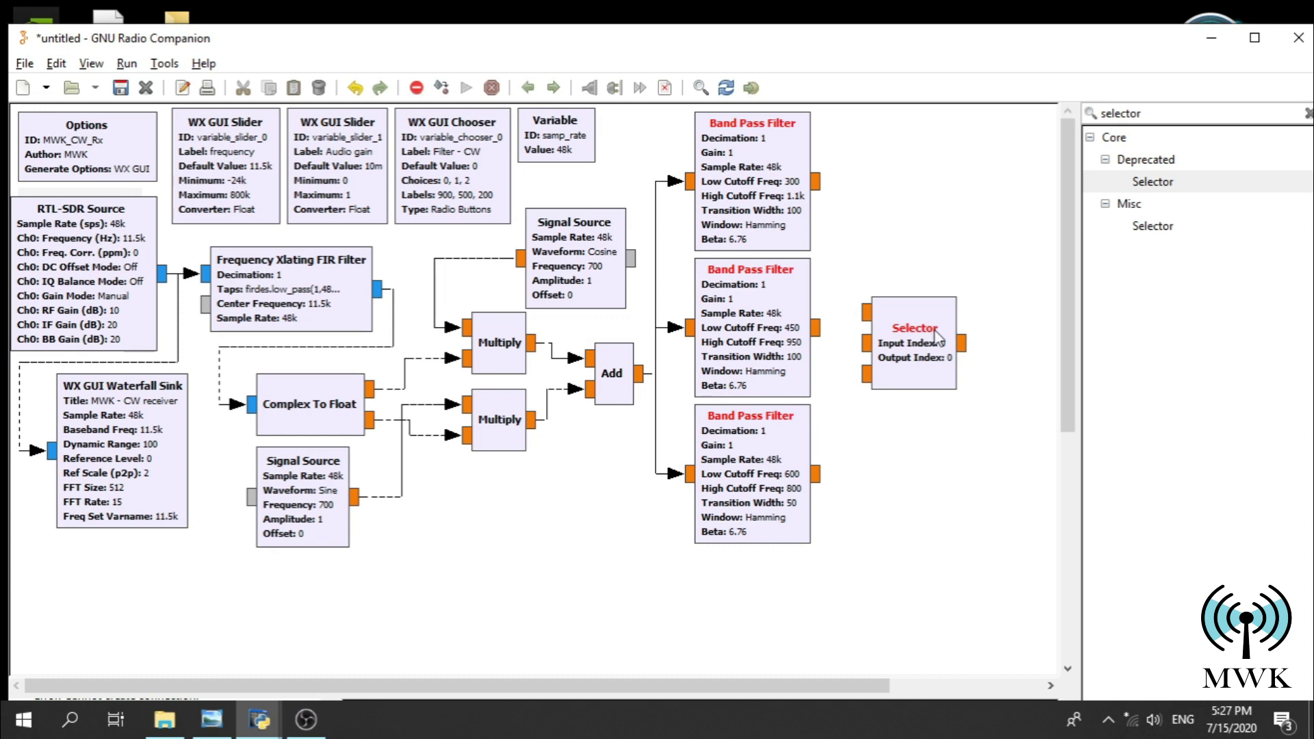
- Connect the outputs of the three Band Pass Filters to the Selector's three inputs in order from top to bottom
{"action": "left_click", "coordinate": [819, 182]}
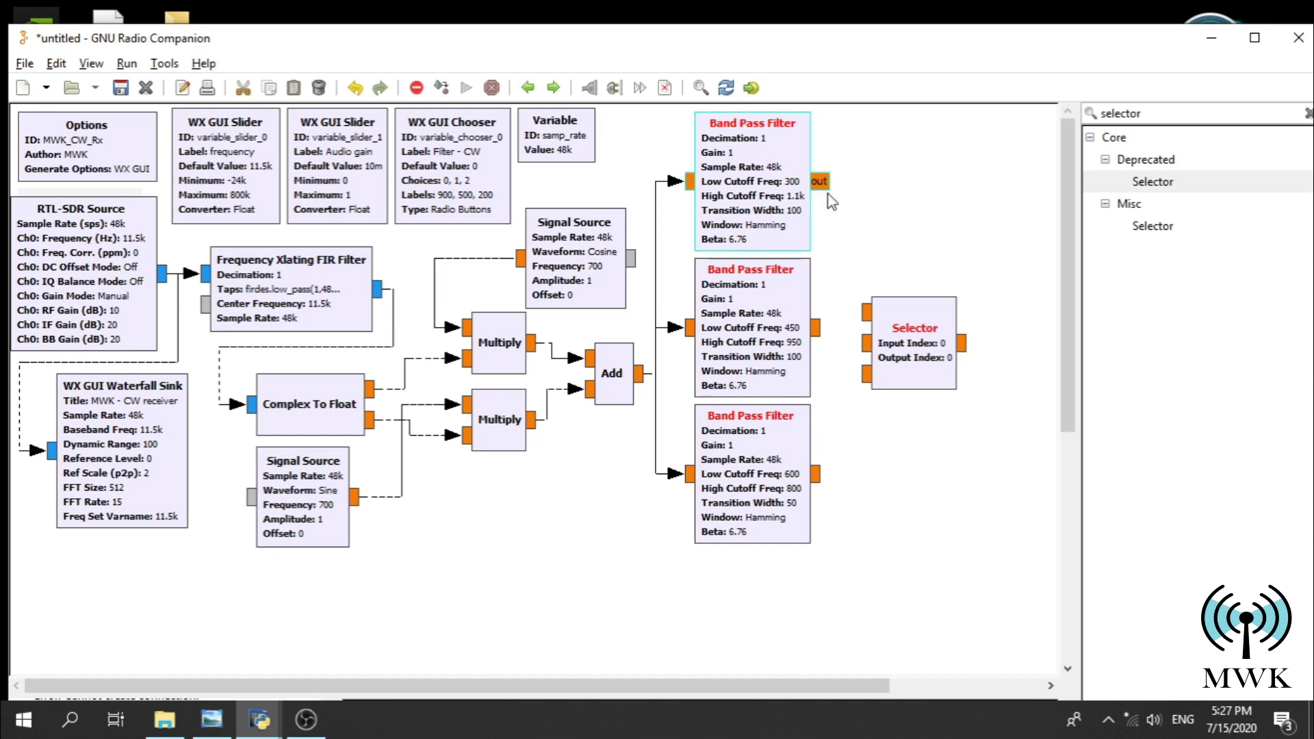
{"action": "left_click", "coordinate": [866, 312]}
{"action": "left_click", "coordinate": [816, 328]}
{"action": "left_click", "coordinate": [864, 345]}
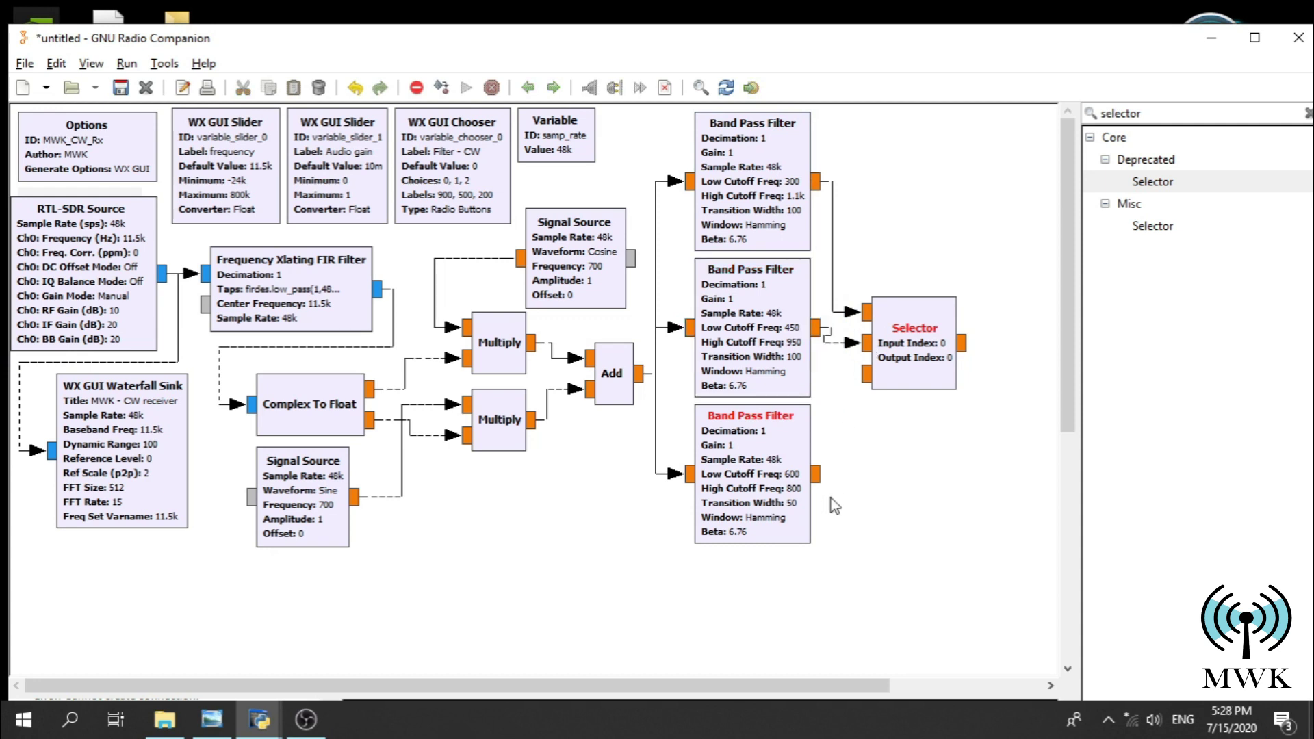
{"action": "left_click", "coordinate": [817, 475]}
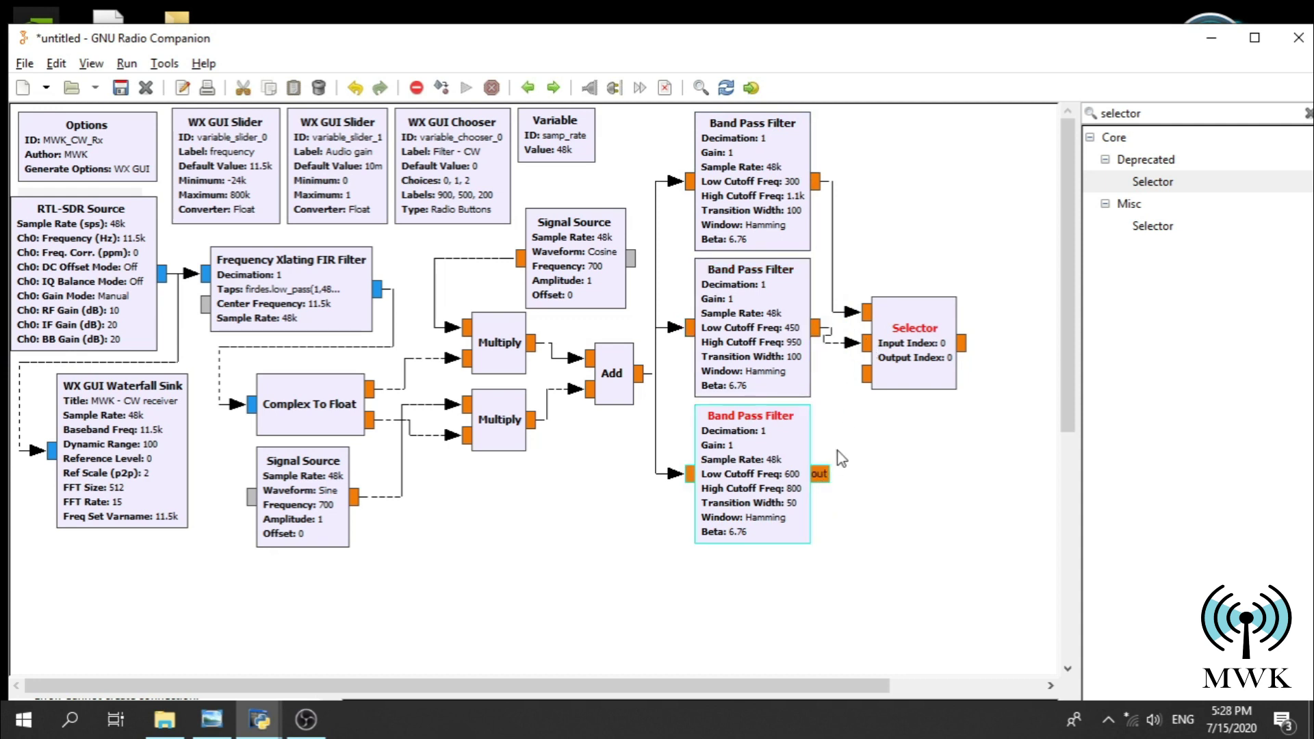
{"action": "left_click", "coordinate": [864, 375]}
- Move the Selector slightly up and farther right of the Band Pass Filters to space out the connections
{"action": "left_click_drag", "start_coordinate": [931, 381], "coordinate": [966, 344]}
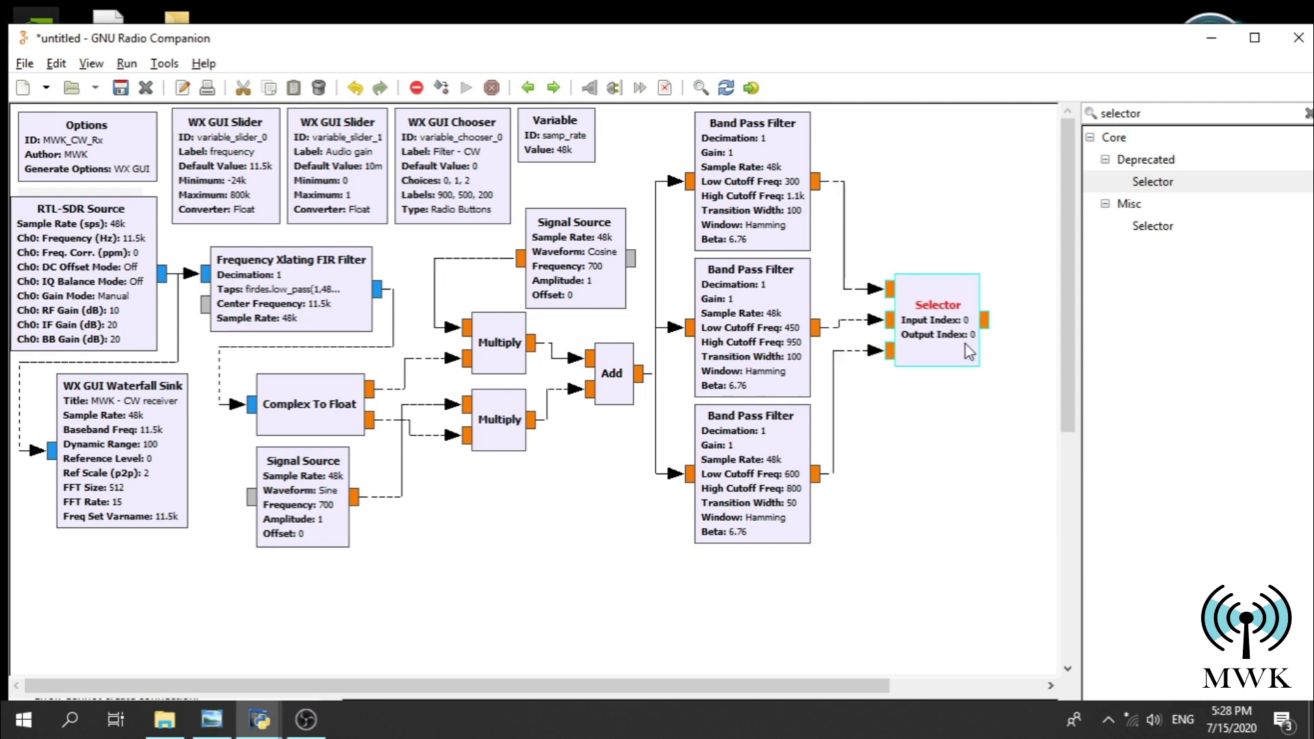
{"action": "mouse_move", "coordinate": [966, 343]}
{"action": "left_mouse_down"}
{"action": "mouse_move", "coordinate": [952, 342]}
{"action": "mouse_move", "coordinate": [969, 346]}
{"action": "left_mouse_up"}
{"action": "left_click", "coordinate": [914, 466]}
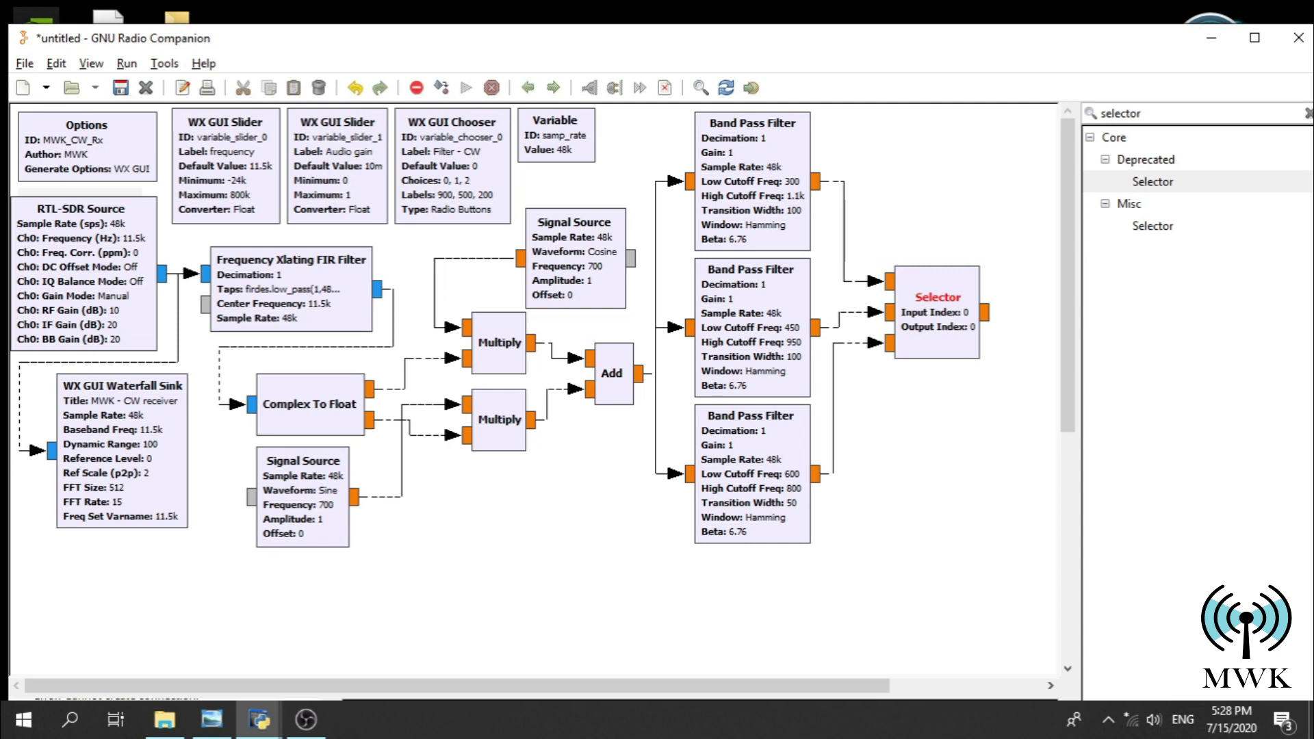
{"action": "key", "text": "alt+Tab"}
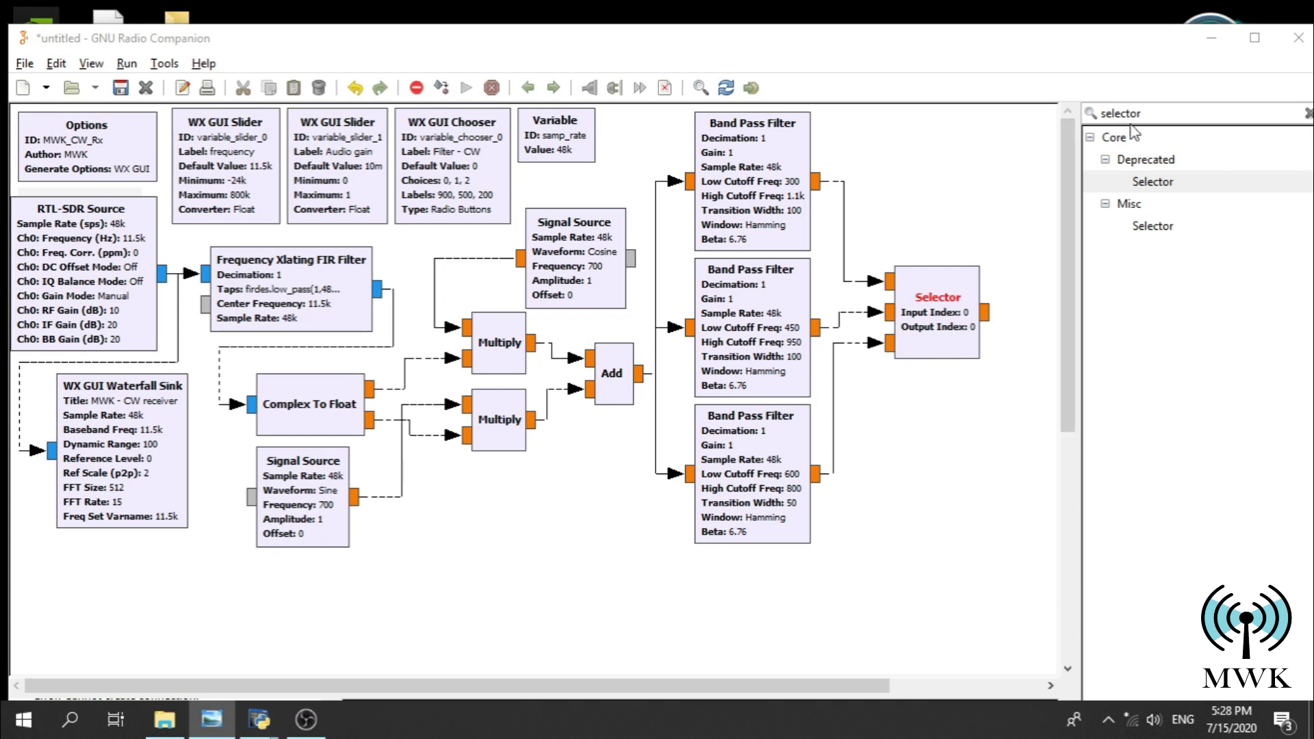
- Add an AGC2 block to the flowgraph and place it directly below the Selector
{"action": "left_click", "coordinate": [1153, 115]}
{"action": "type", "text": "agc2"}
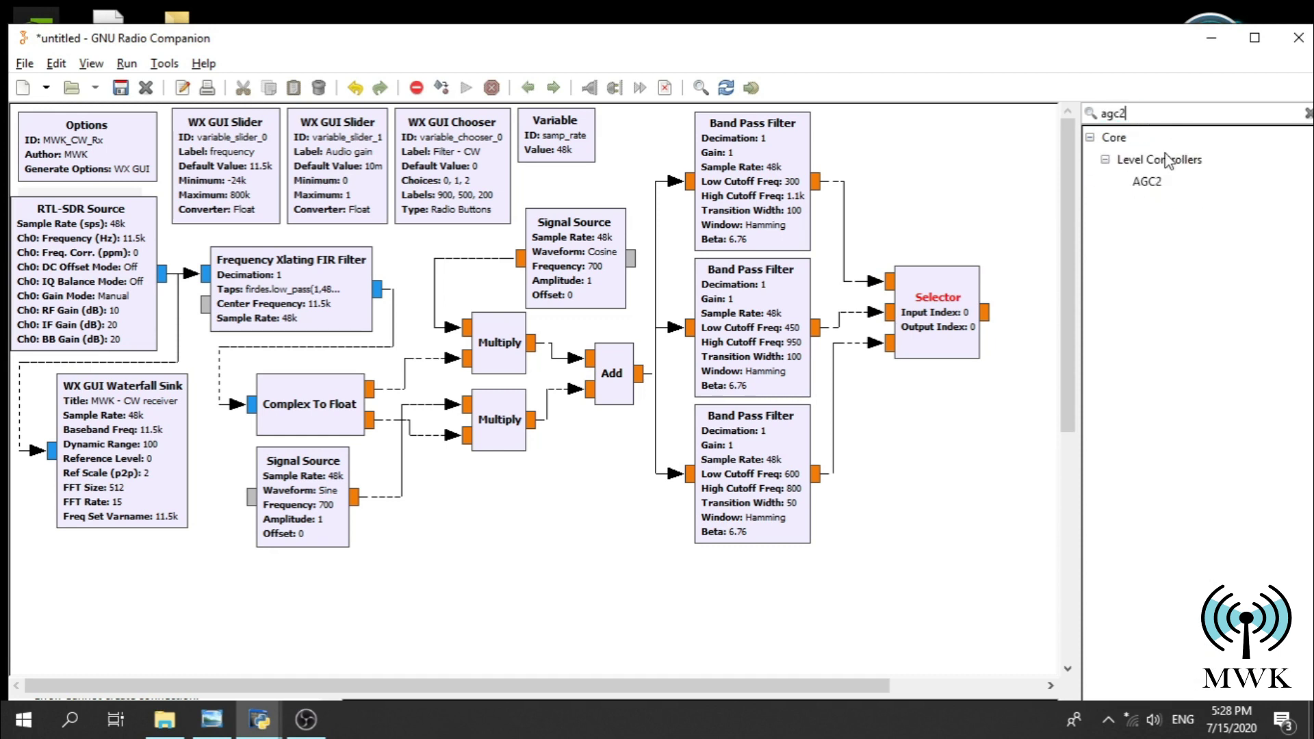
{"action": "left_click", "coordinate": [1162, 183]}
{"action": "double_click", "coordinate": [1163, 184]}
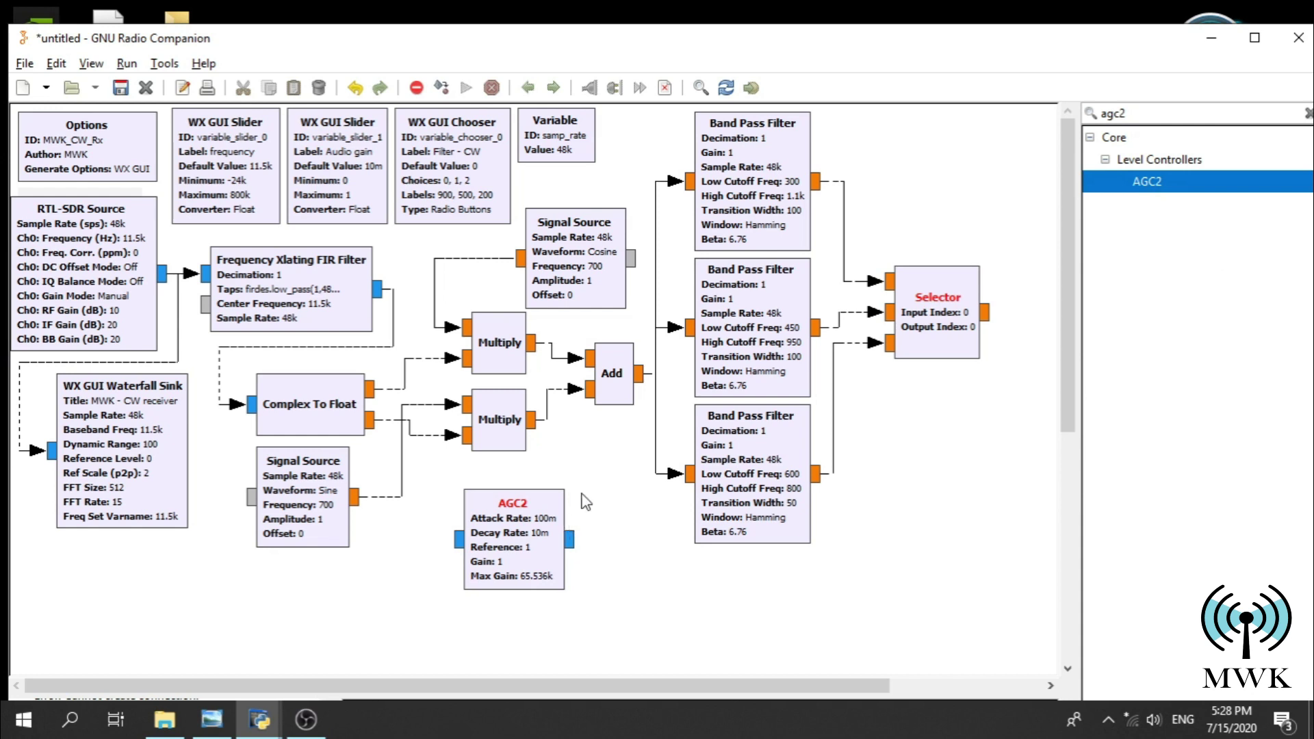
{"action": "left_click_drag", "start_coordinate": [527, 540], "coordinate": [929, 408]}
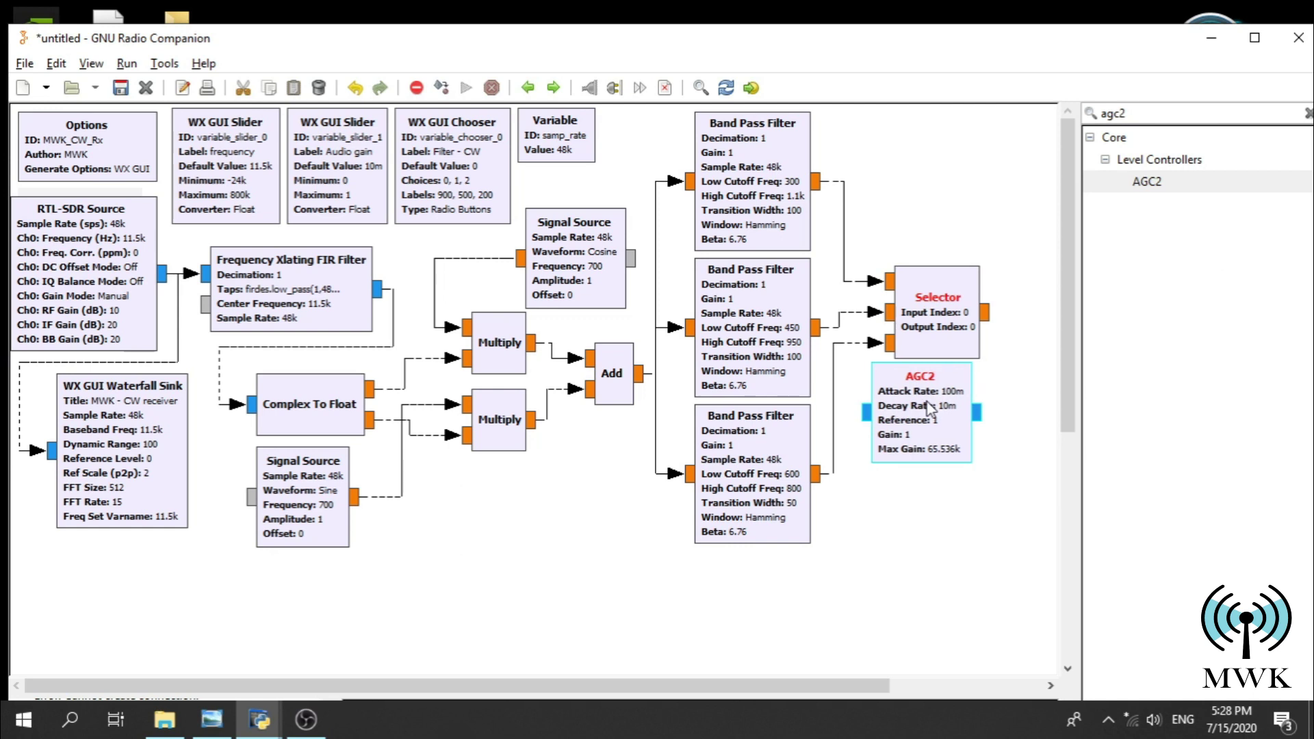
- Open the AGC2 block's properties and set its type to Float
{"action": "double_click", "coordinate": [953, 436]}
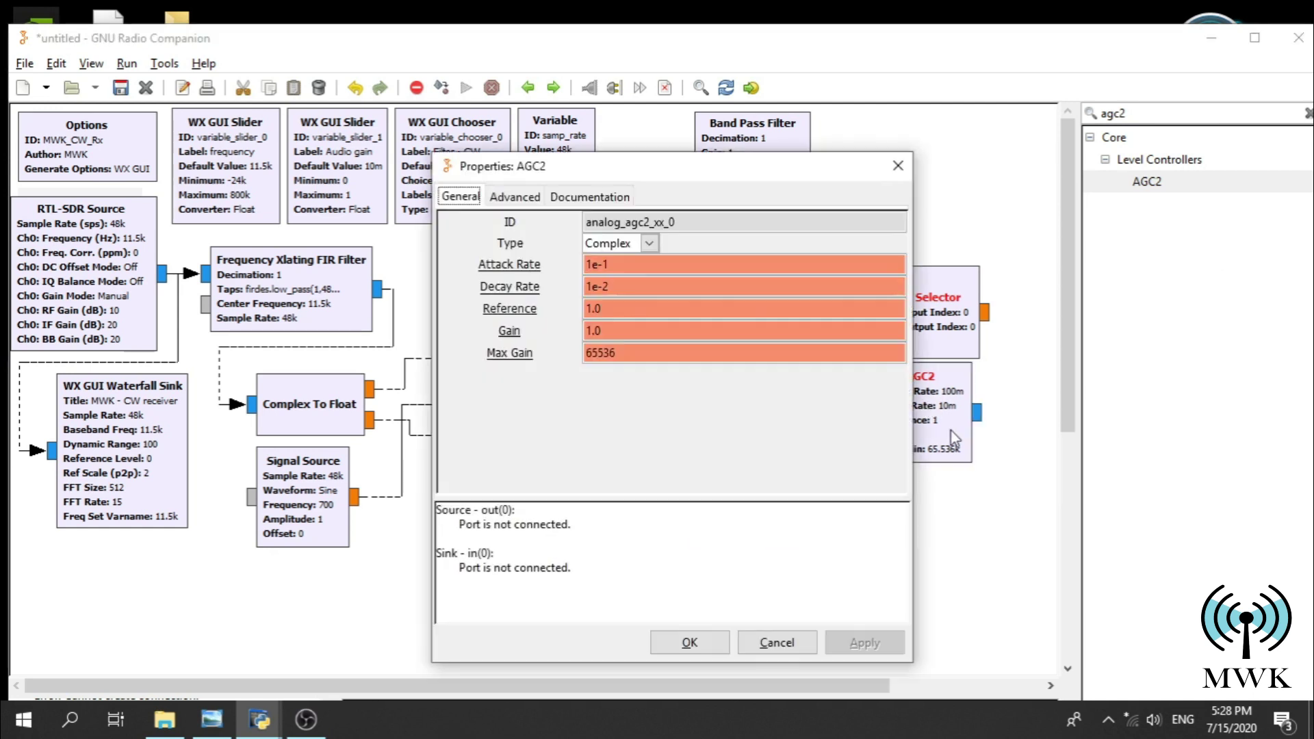
{"action": "left_click", "coordinate": [647, 244]}
{"action": "left_click", "coordinate": [626, 290]}
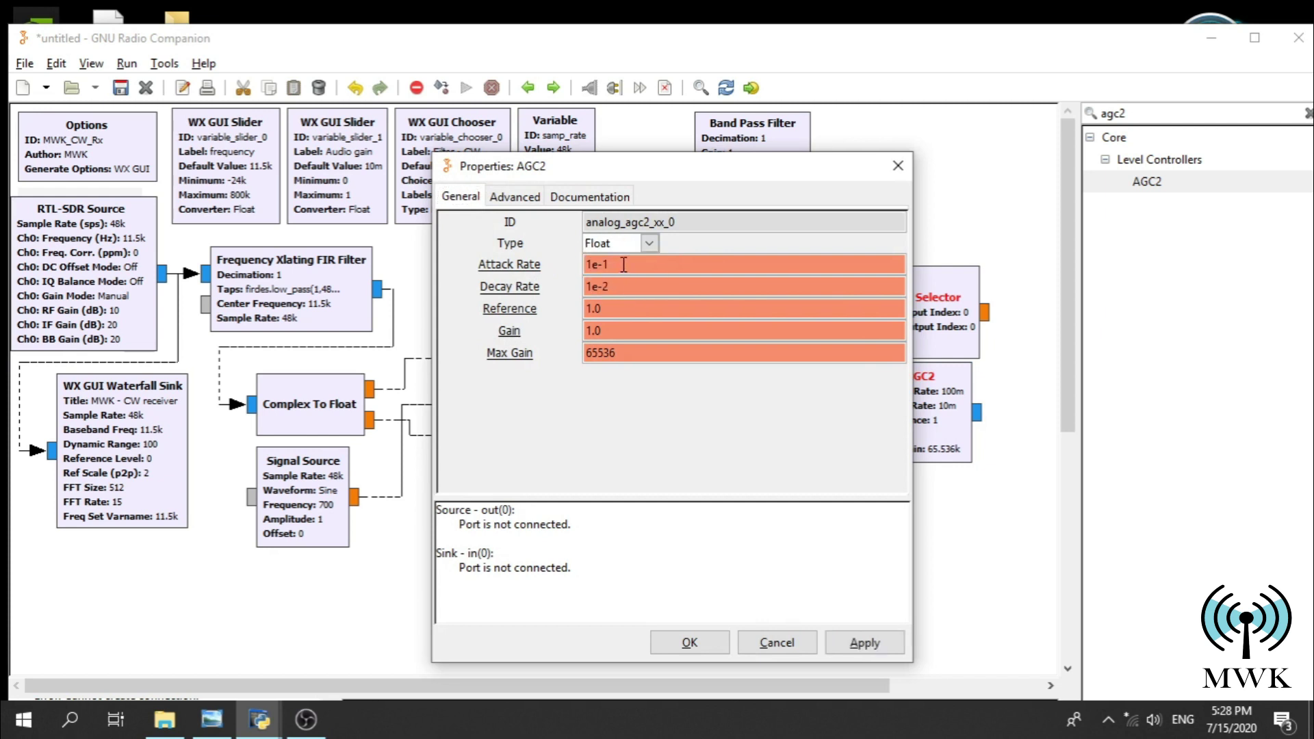
- Set the AGC2 attack rate to 1e-3 and decay rate to 1e-2, and accept the properties
{"action": "double_click", "coordinate": [623, 265]}
{"action": "type", "text": "1"}
{"action": "triple_click", "coordinate": [625, 264]}
{"action": "type", "text": "1e-"}
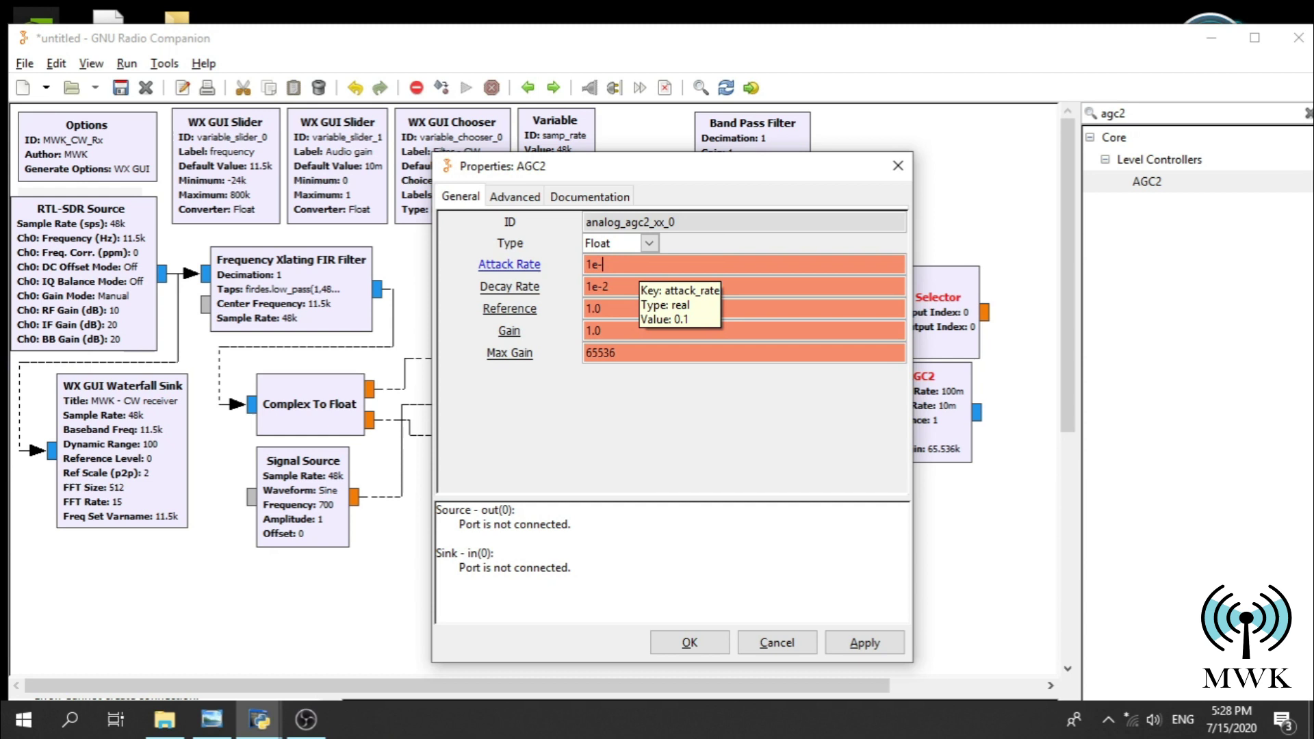
{"action": "type", "text": "3"}
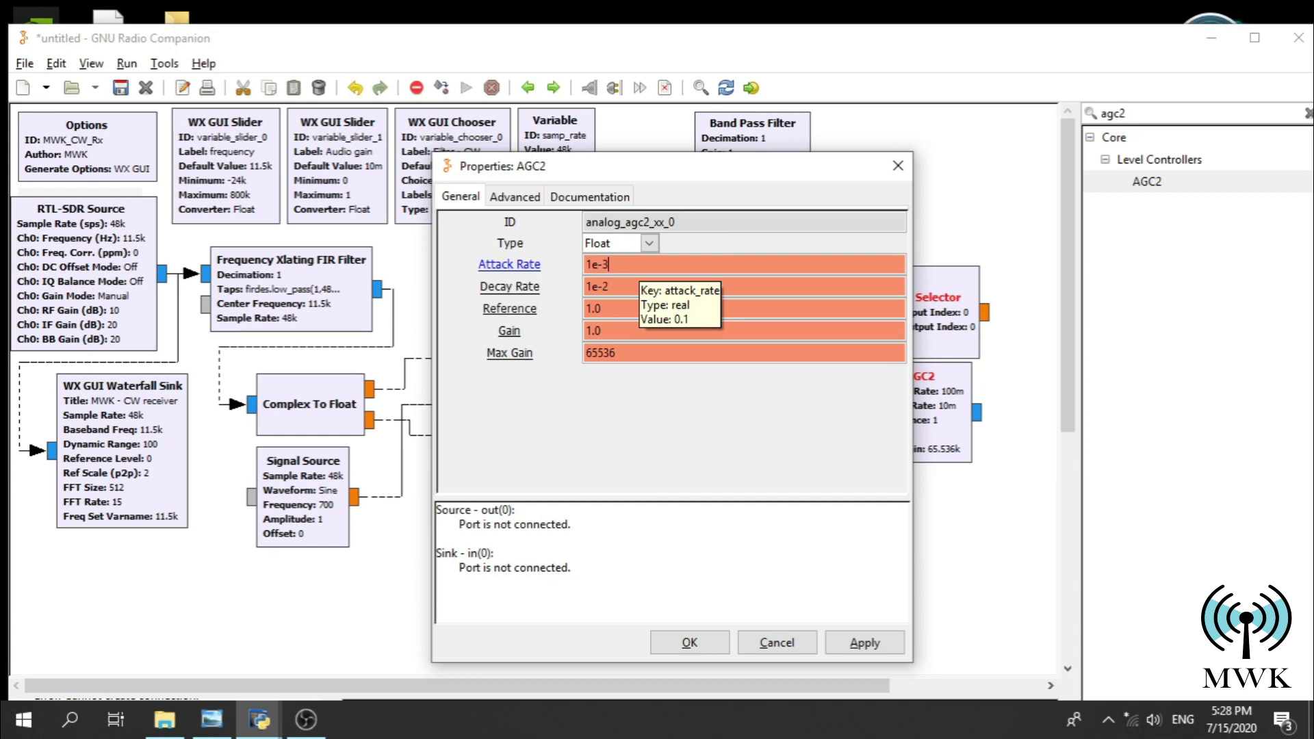
{"action": "triple_click", "coordinate": [597, 288]}
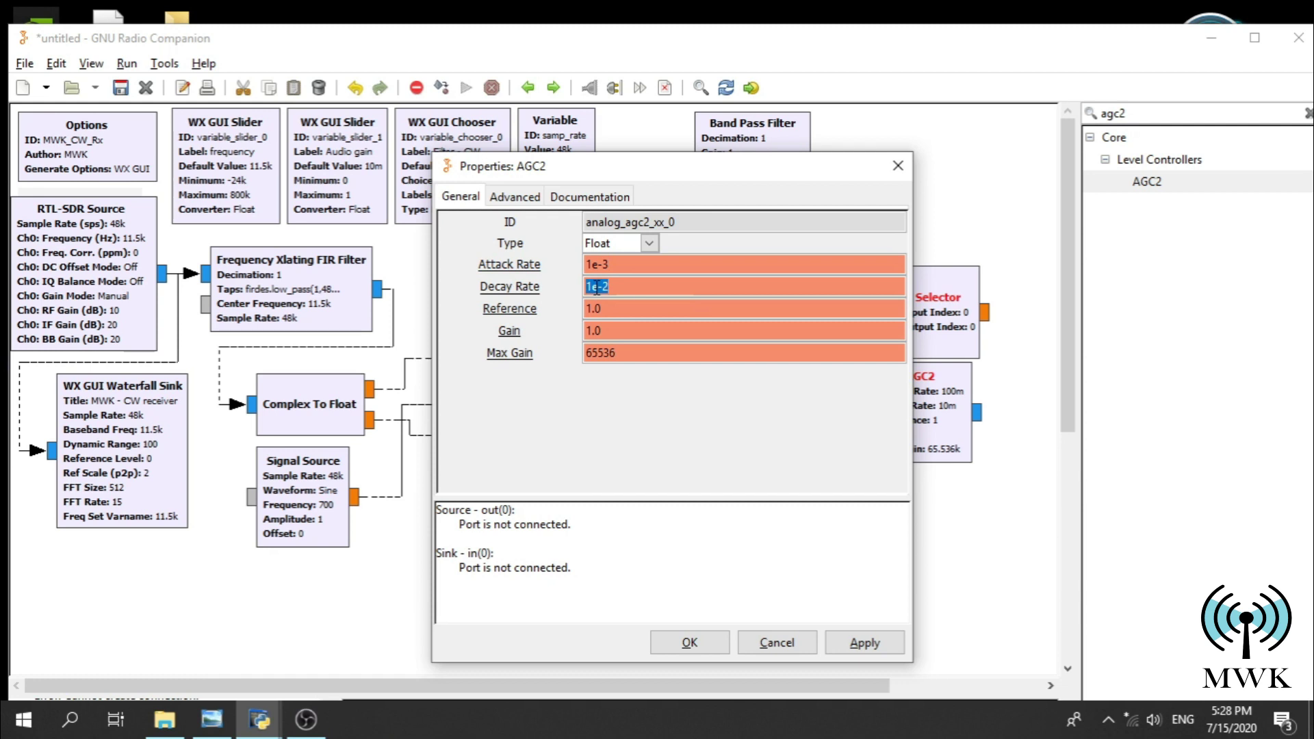
{"action": "type", "text": "1e-"}
{"action": "left_click", "coordinate": [689, 636]}
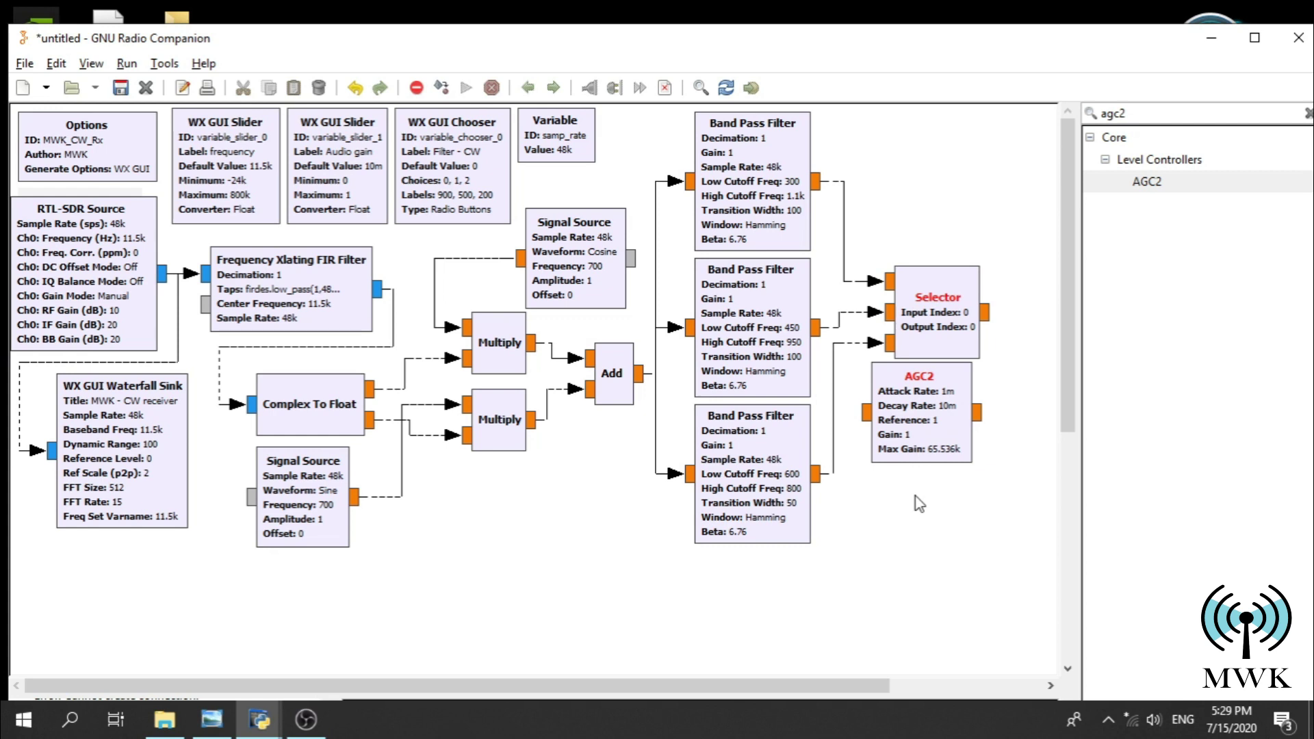
- Connect the Selector's output to the AGC2 input and move the AGC2 block slightly lower and to the right
{"action": "left_click", "coordinate": [988, 313]}
{"action": "left_click", "coordinate": [866, 413]}
{"action": "mouse_move", "coordinate": [941, 437]}
{"action": "left_mouse_down"}
{"action": "mouse_move", "coordinate": [957, 452]}
{"action": "mouse_move", "coordinate": [936, 457]}
{"action": "left_mouse_up"}
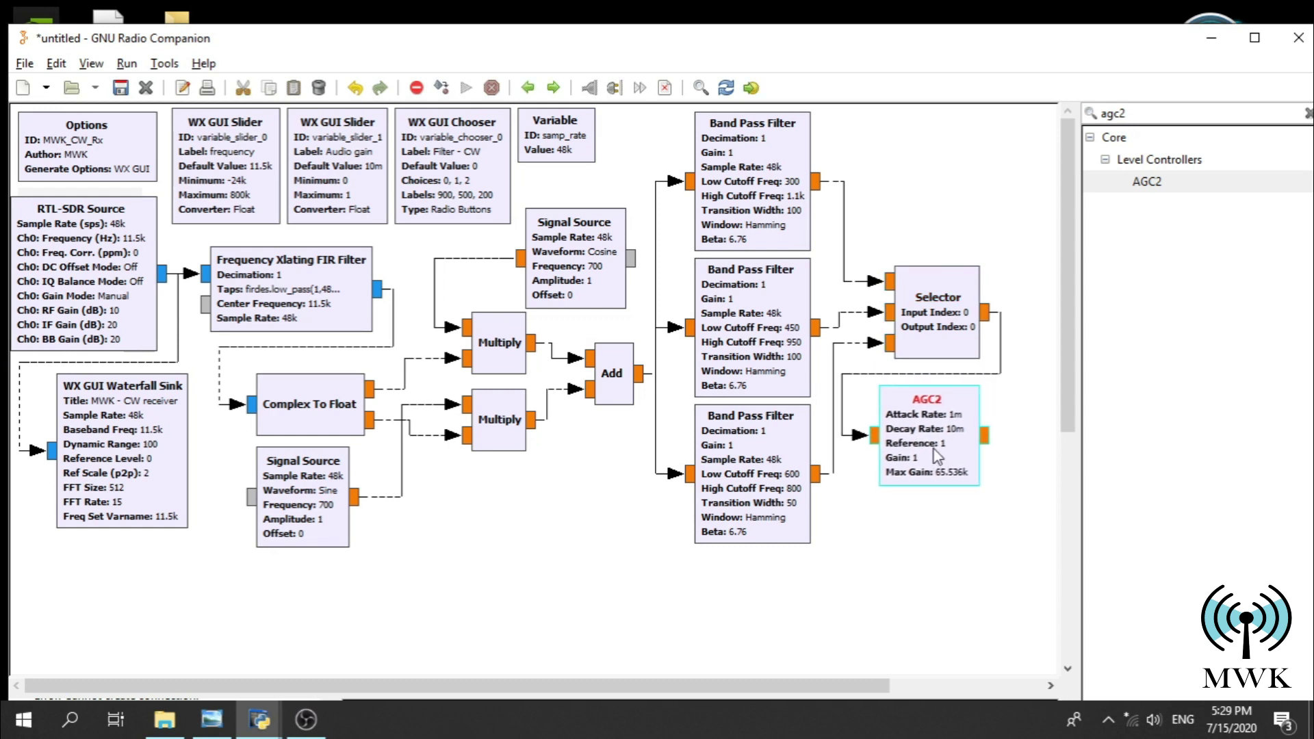
{"action": "left_click_drag", "start_coordinate": [934, 449], "coordinate": [947, 449]}
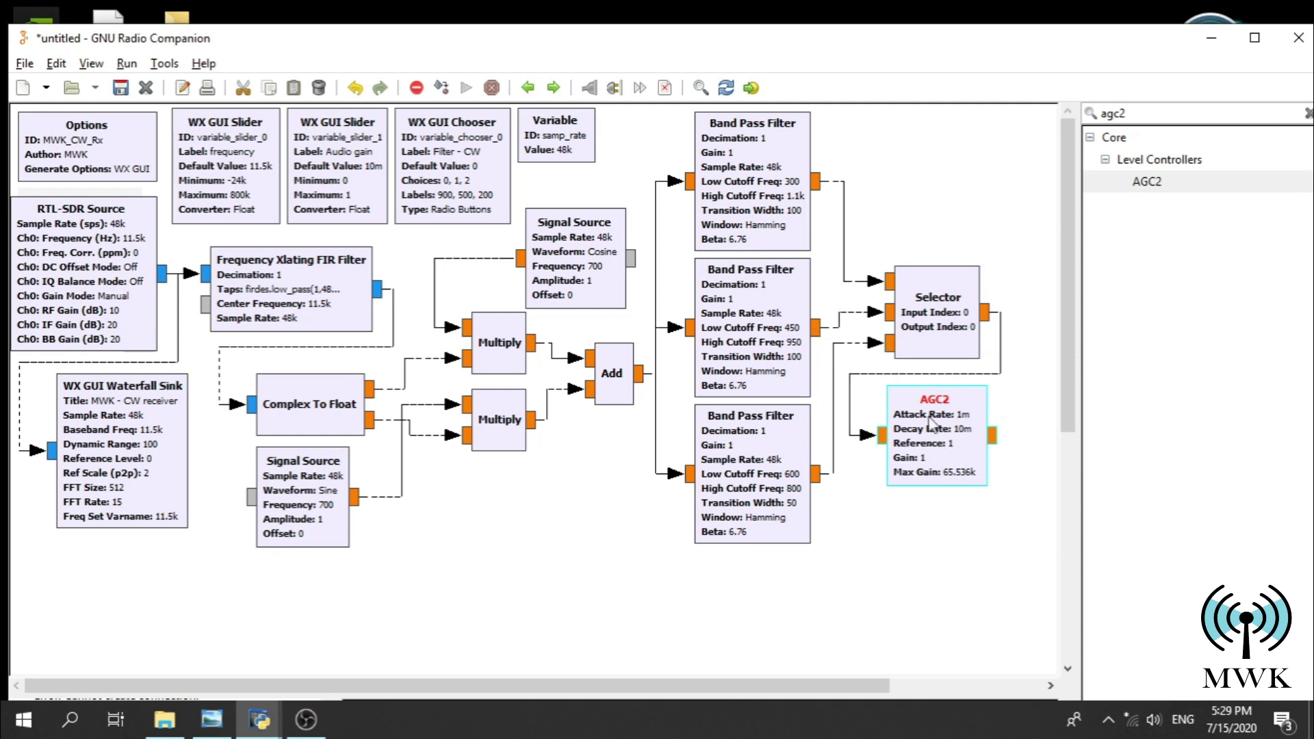
- Rotate the AGC2 block counterclockwise twice so its input faces right, and reposition it just below the Selector
{"action": "right_click", "coordinate": [973, 457]}
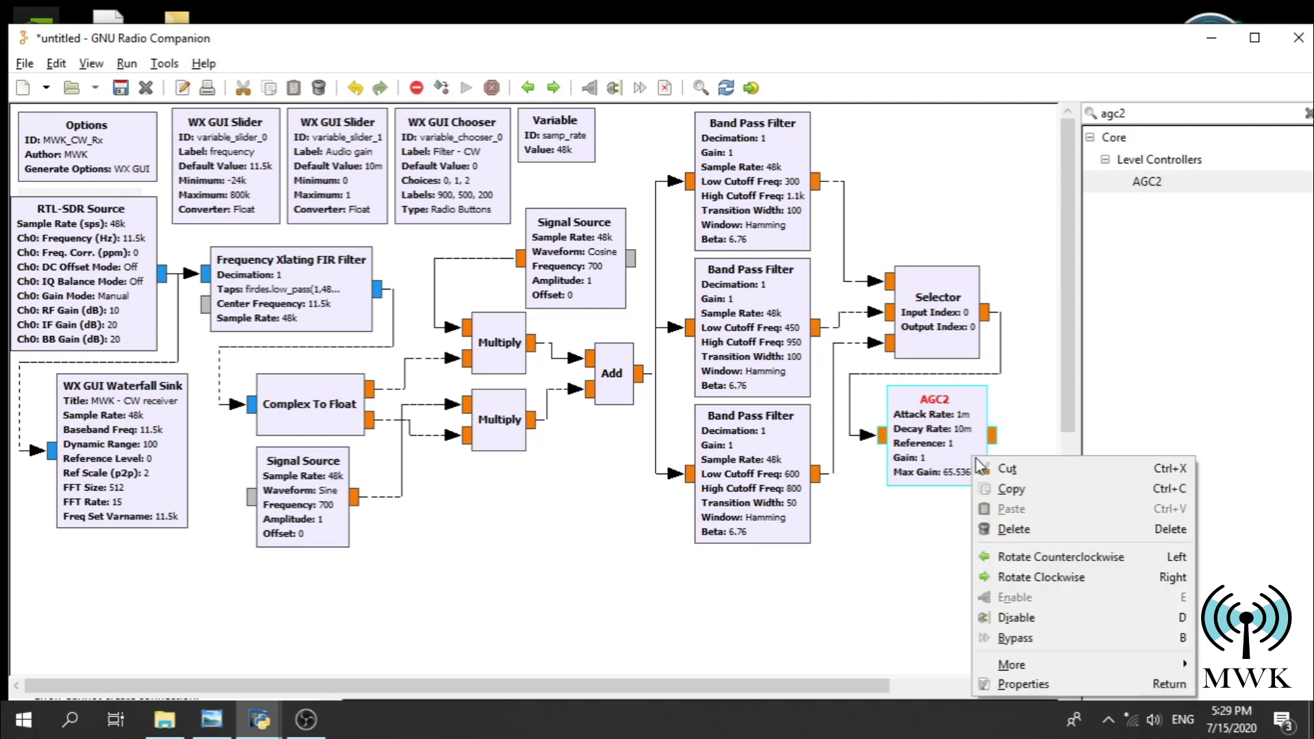
{"action": "left_click", "coordinate": [1066, 560]}
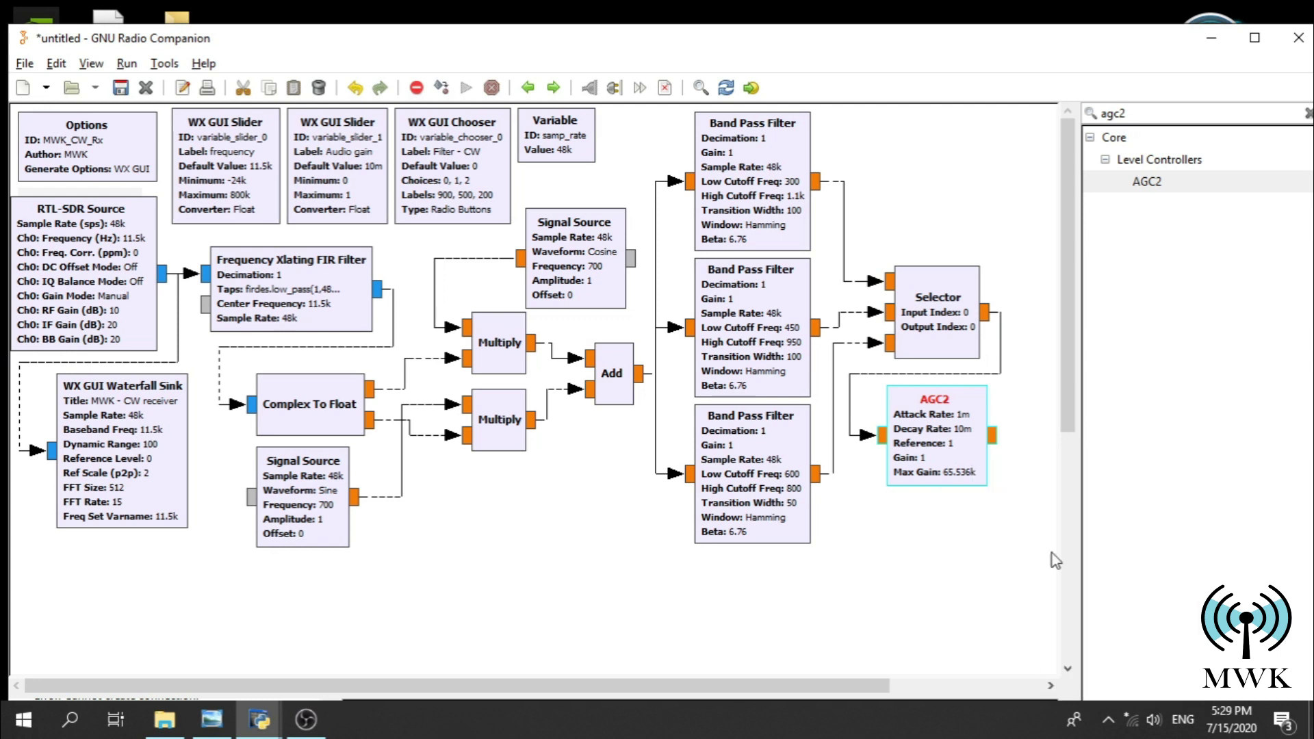
{"action": "right_click", "coordinate": [961, 409]}
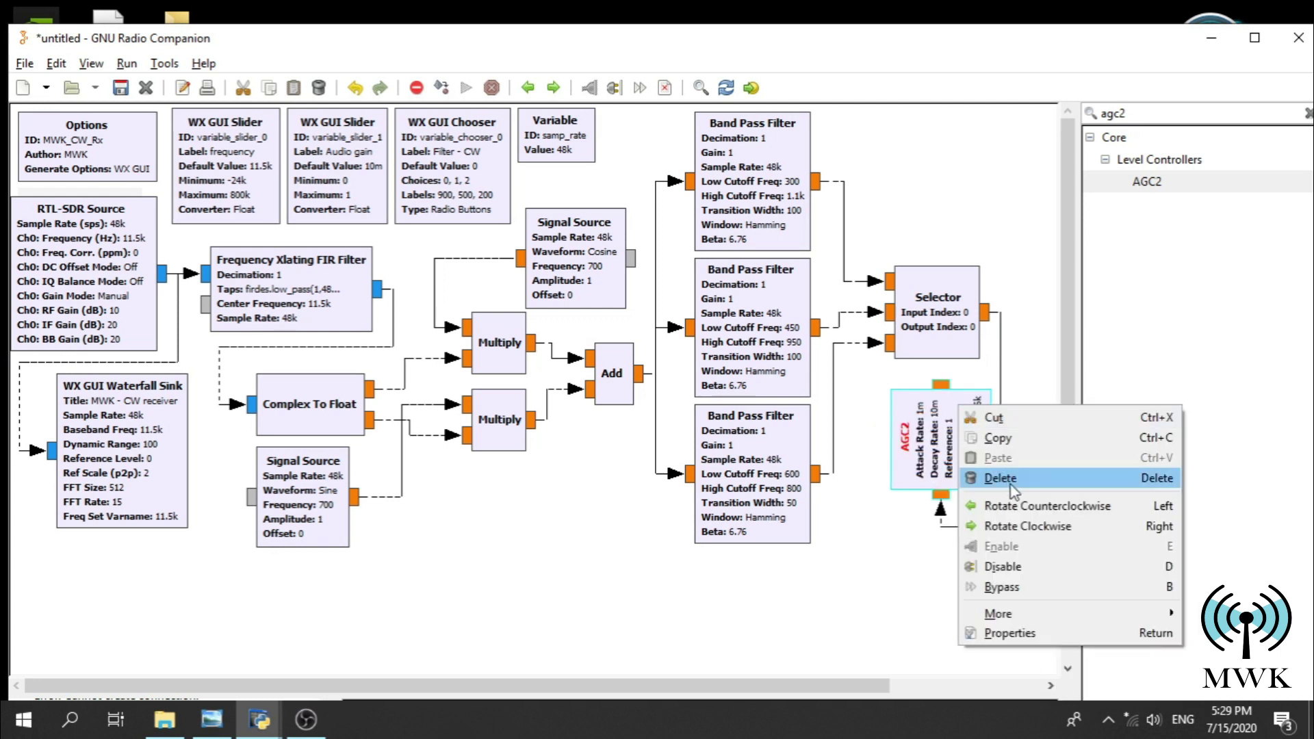
{"action": "left_click", "coordinate": [1029, 505]}
{"action": "left_click_drag", "start_coordinate": [983, 463], "coordinate": [936, 428]}
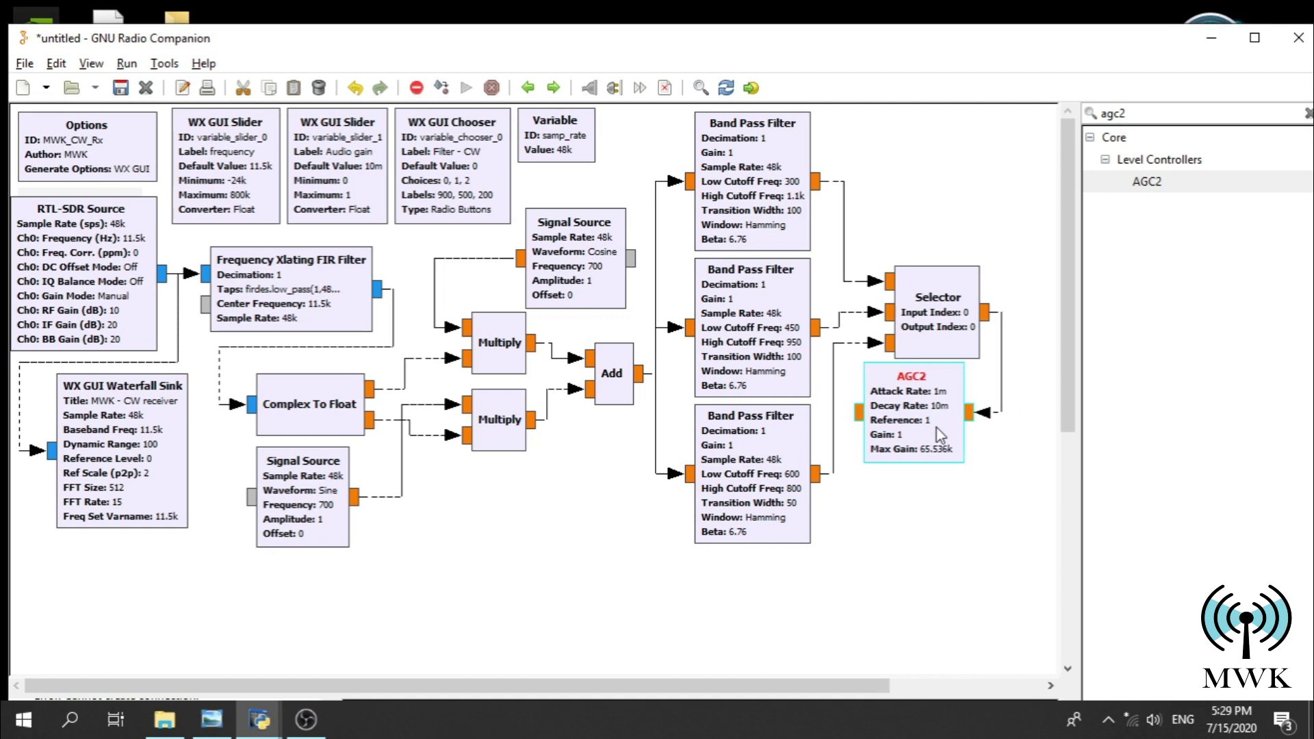
{"action": "left_click", "coordinate": [957, 581]}
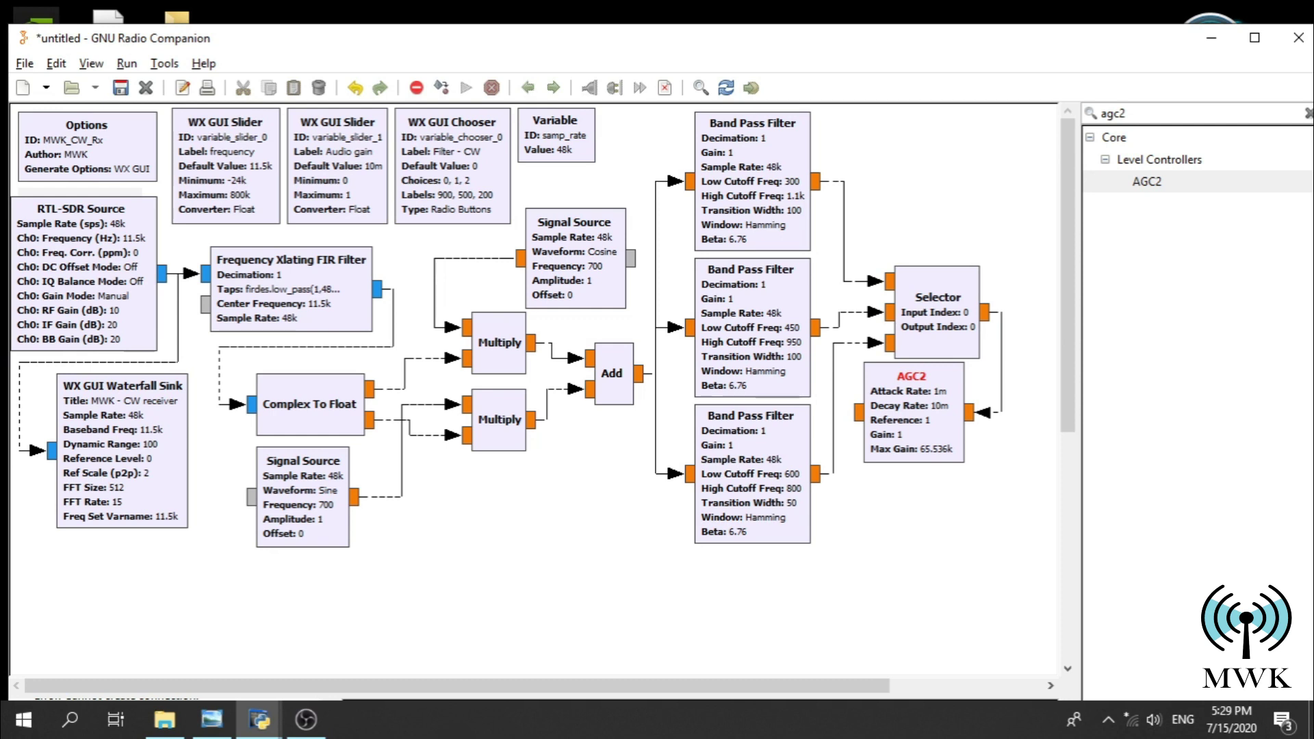
- Add a Multiply Const block to the flowgraph and place it below the AGC2 block
{"action": "key", "text": "alt+Tab"}
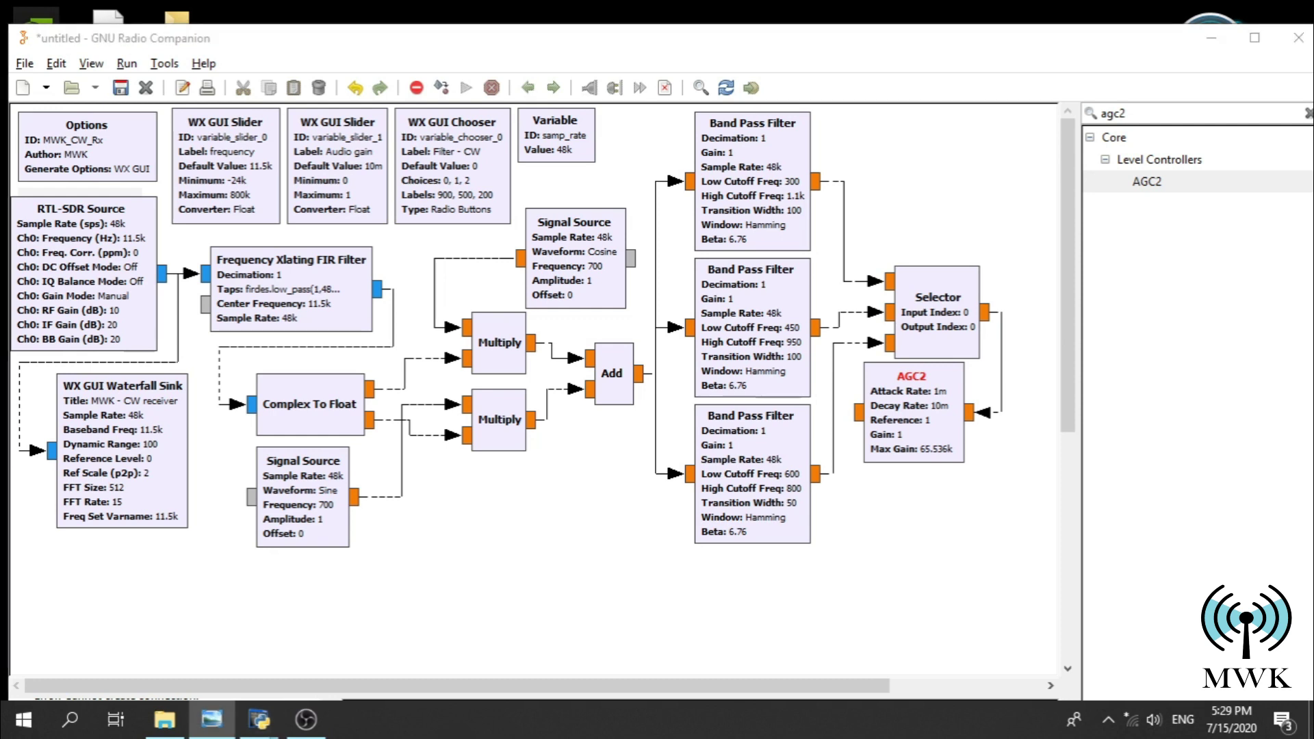
{"action": "left_click", "coordinate": [1166, 113]}
{"action": "double_click", "coordinate": [1166, 113]}
{"action": "type", "text": "mul"}
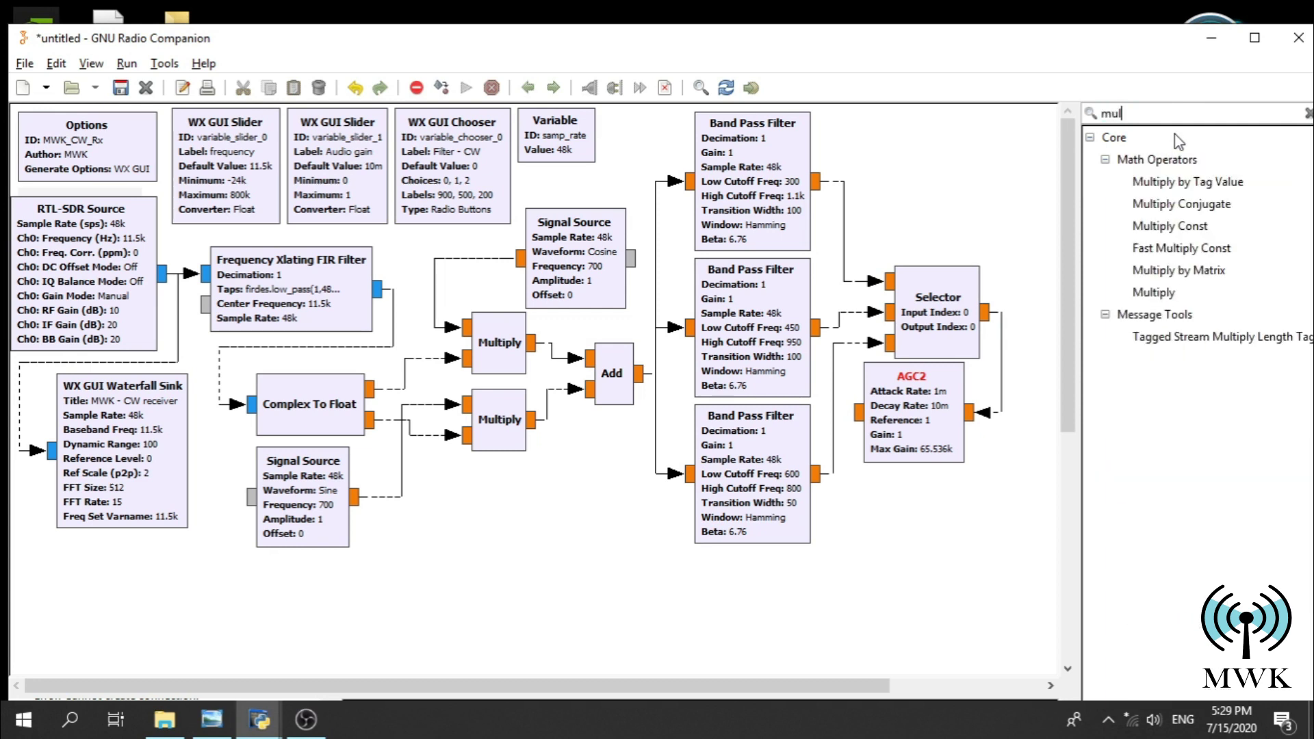
{"action": "type", "text": "tip"}
{"action": "double_click", "coordinate": [1142, 231]}
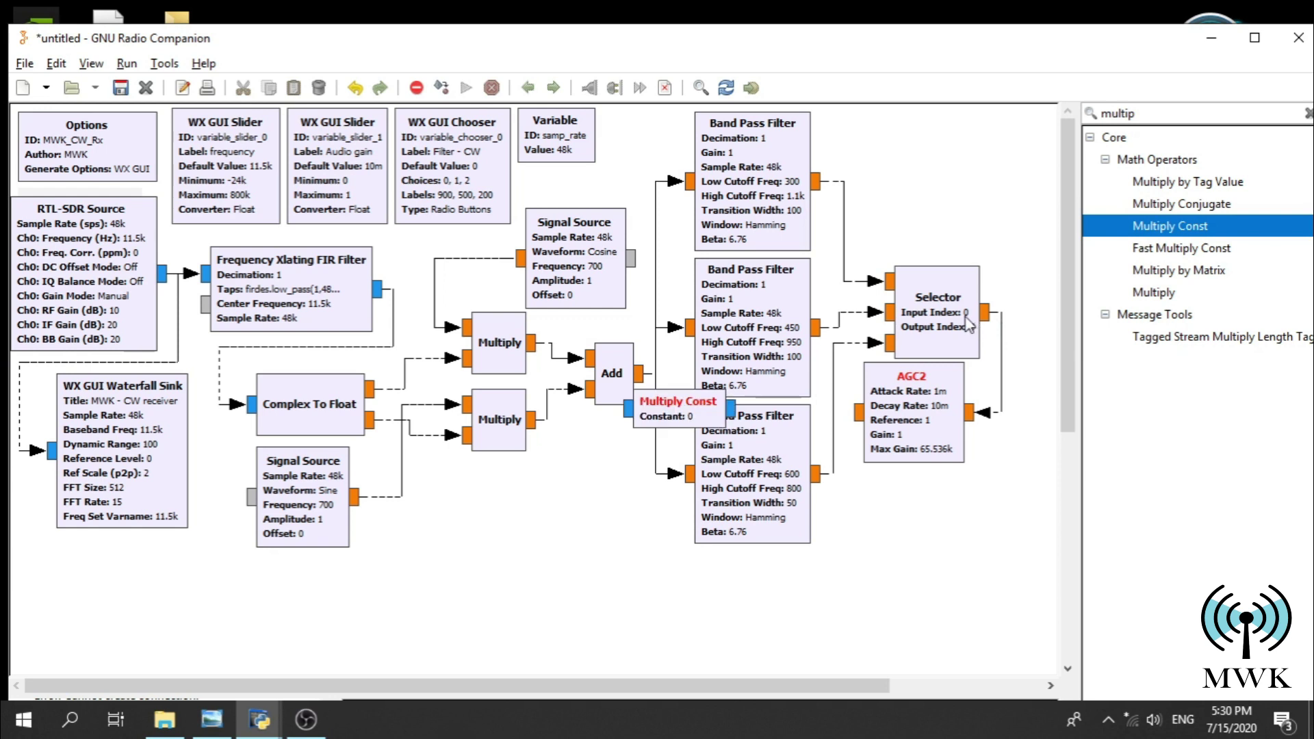
{"action": "left_click_drag", "start_coordinate": [722, 411], "coordinate": [985, 499]}
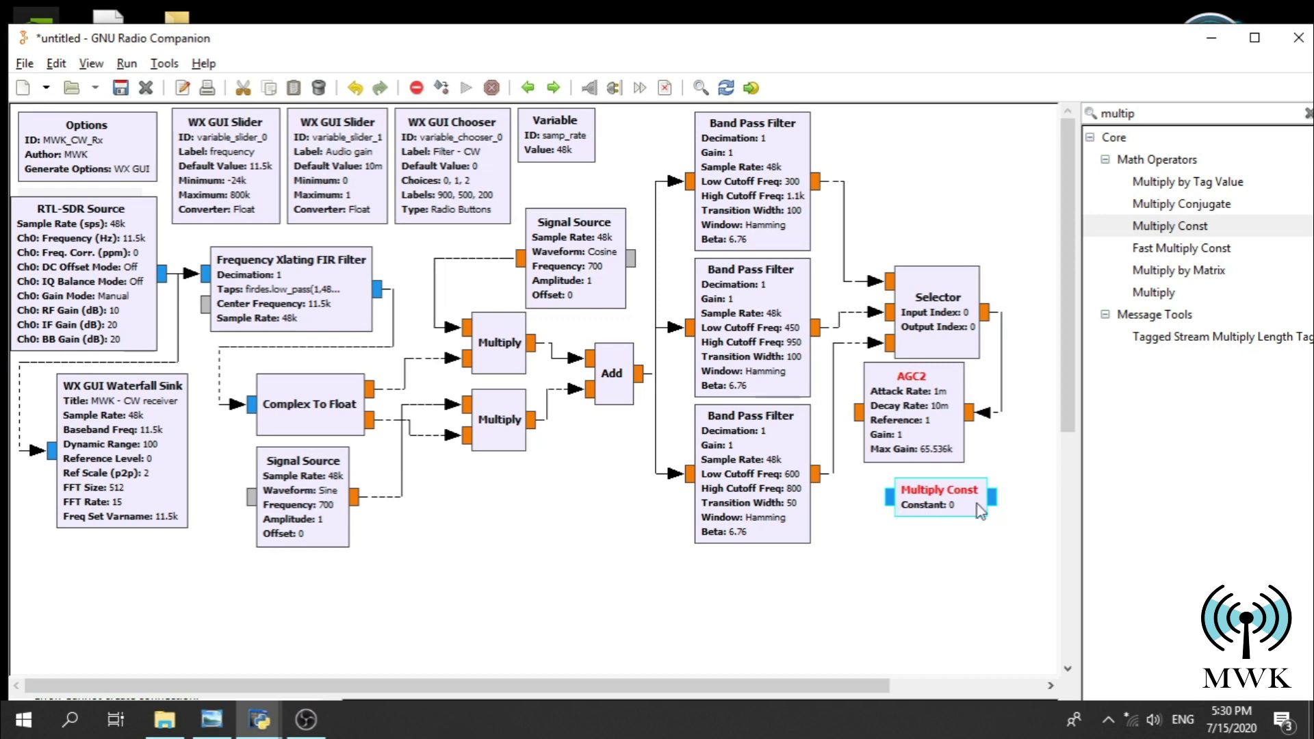
- Configure the Multiply Const block with the Float IO type and variable_slider_1 as its constant
{"action": "double_click", "coordinate": [948, 499]}
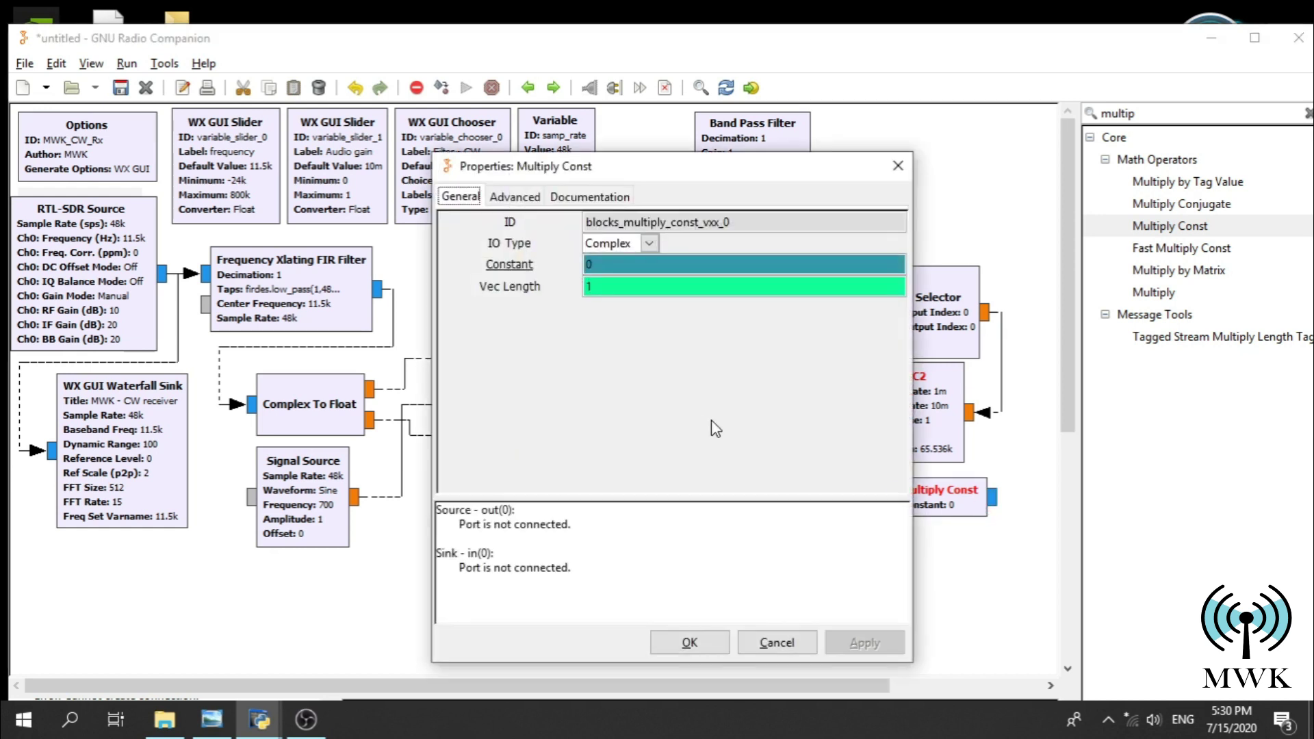
{"action": "left_click", "coordinate": [652, 242]}
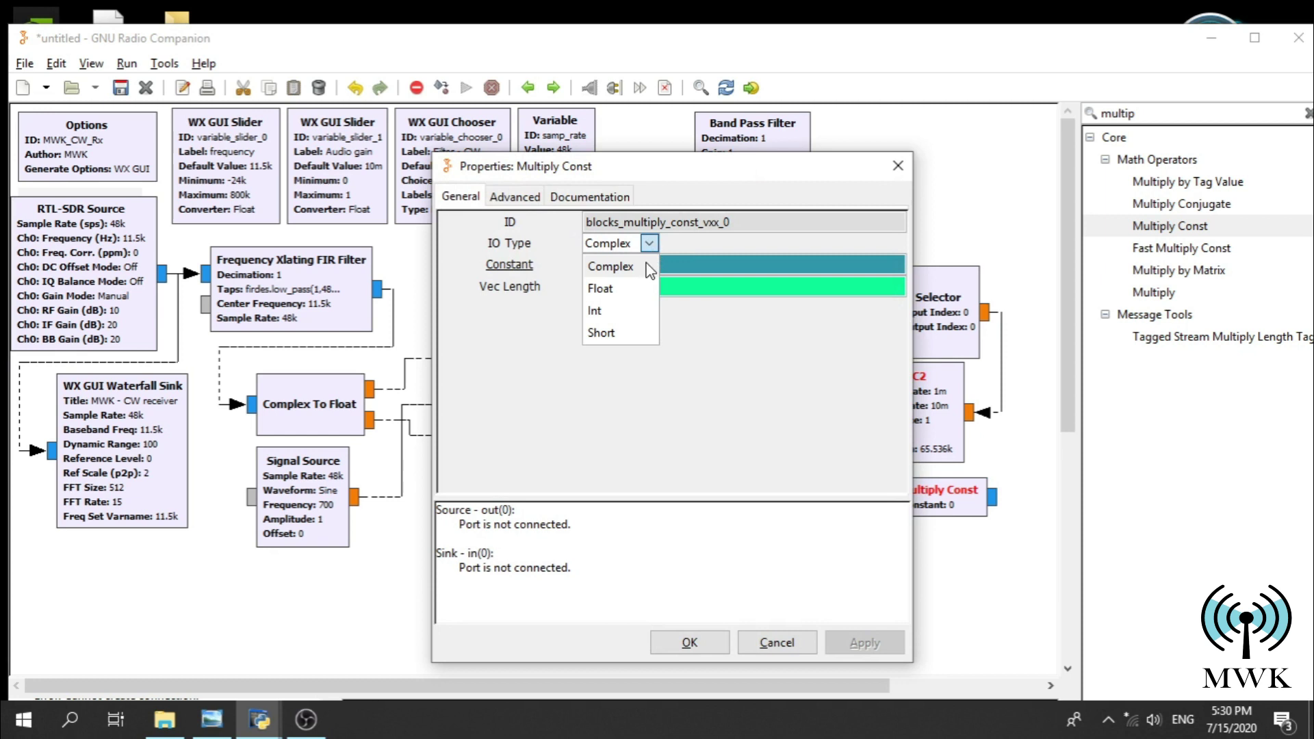
{"action": "left_click", "coordinate": [624, 288]}
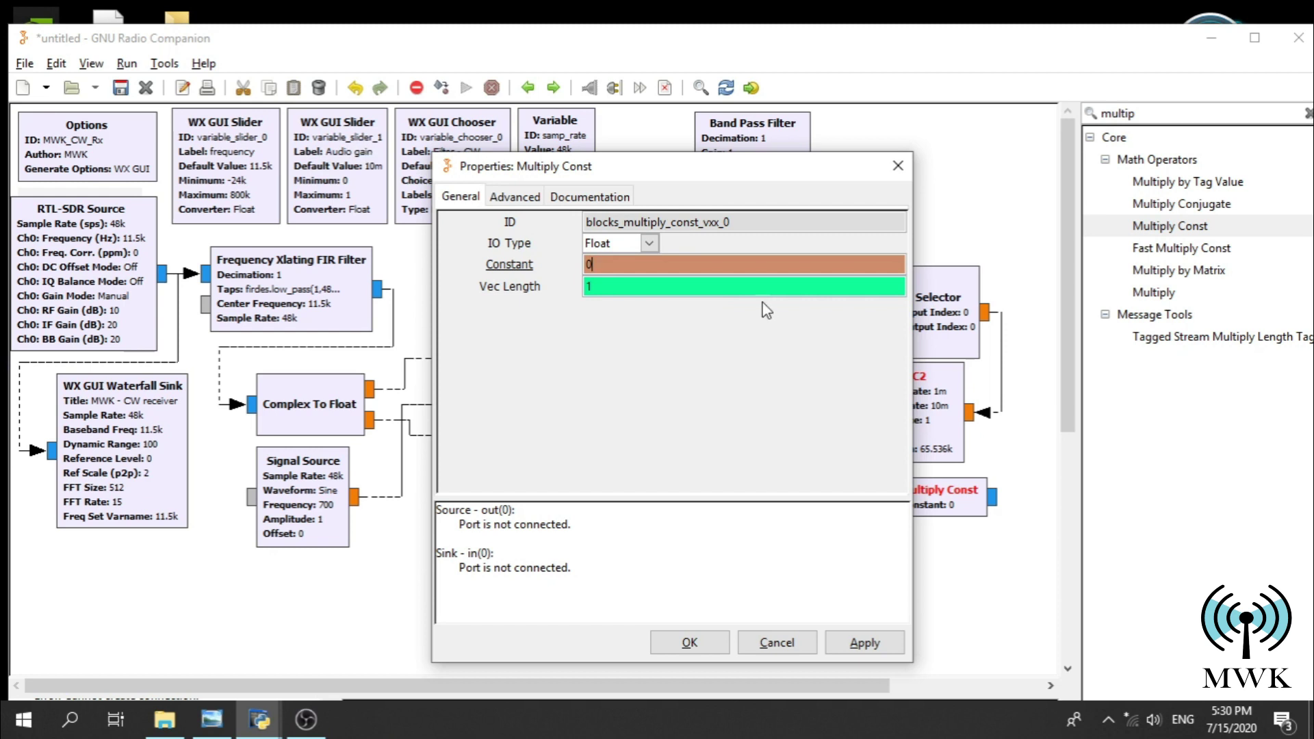
{"action": "double_click", "coordinate": [621, 259]}
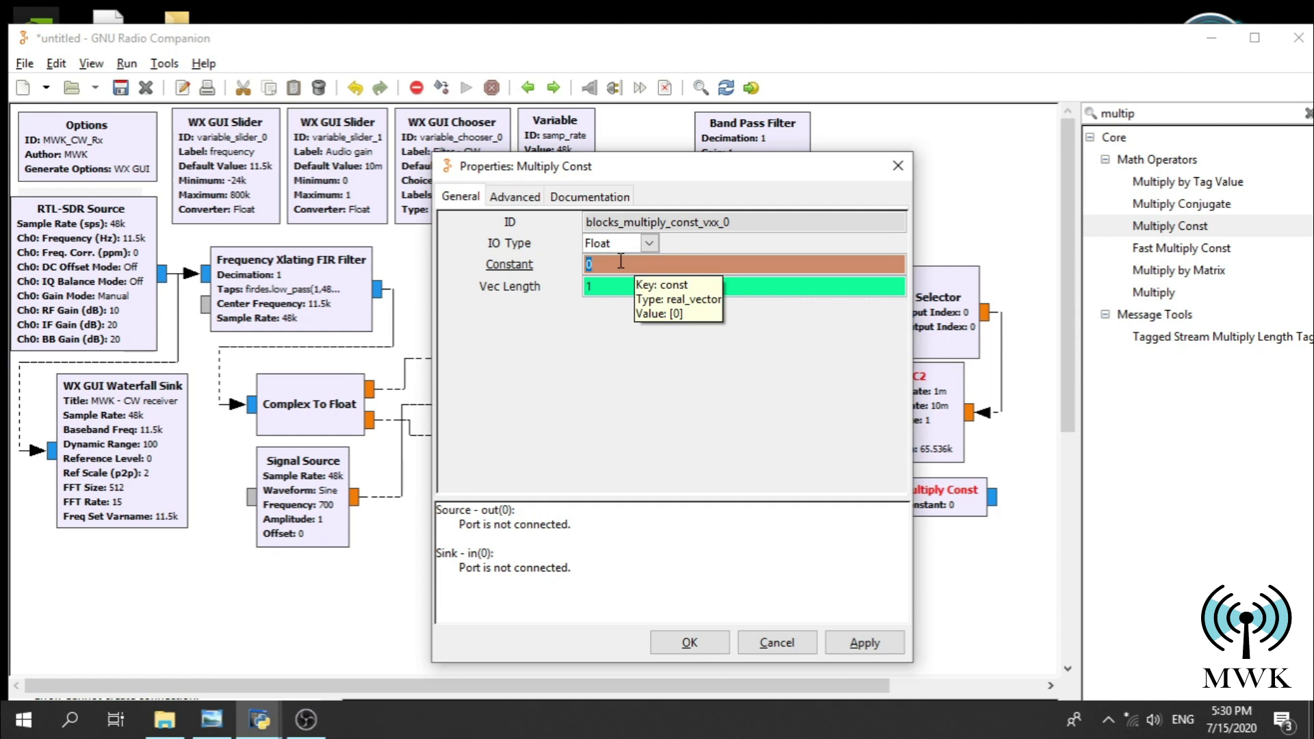
{"action": "type", "text": "variable_slider_1"}
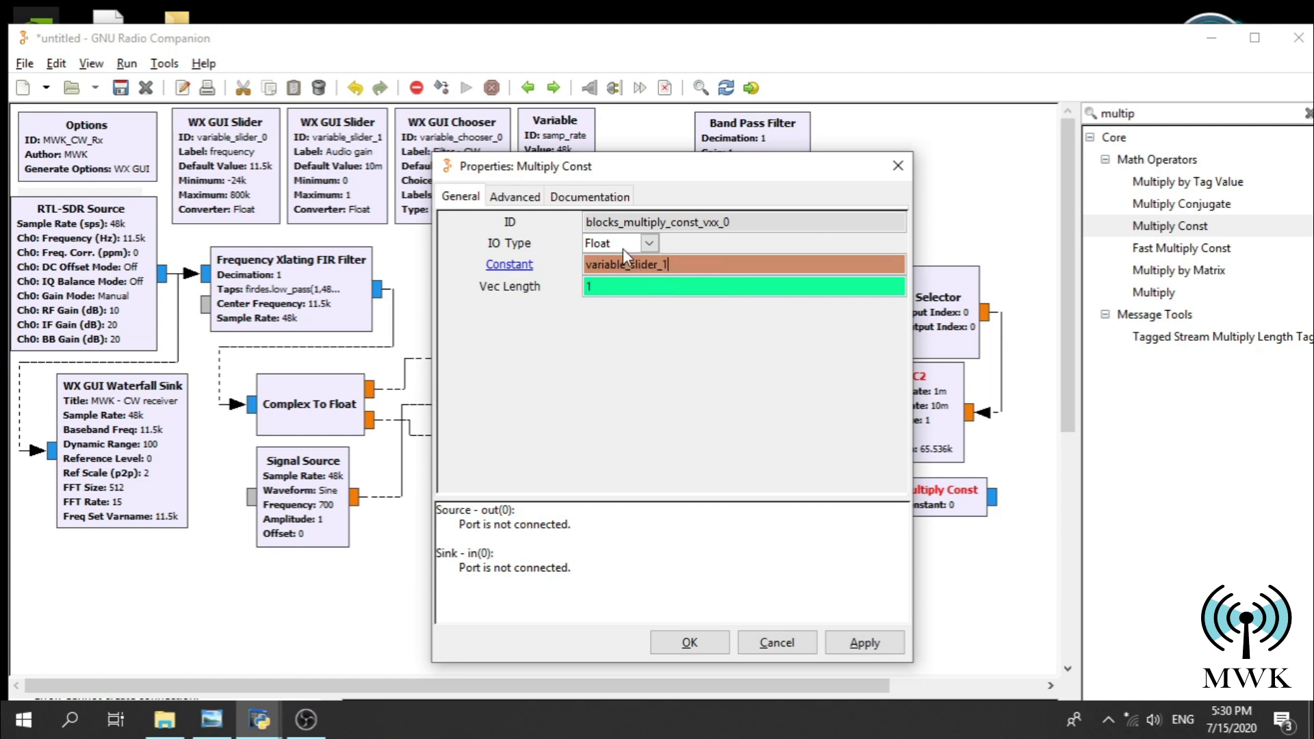
{"action": "left_click", "coordinate": [689, 643]}
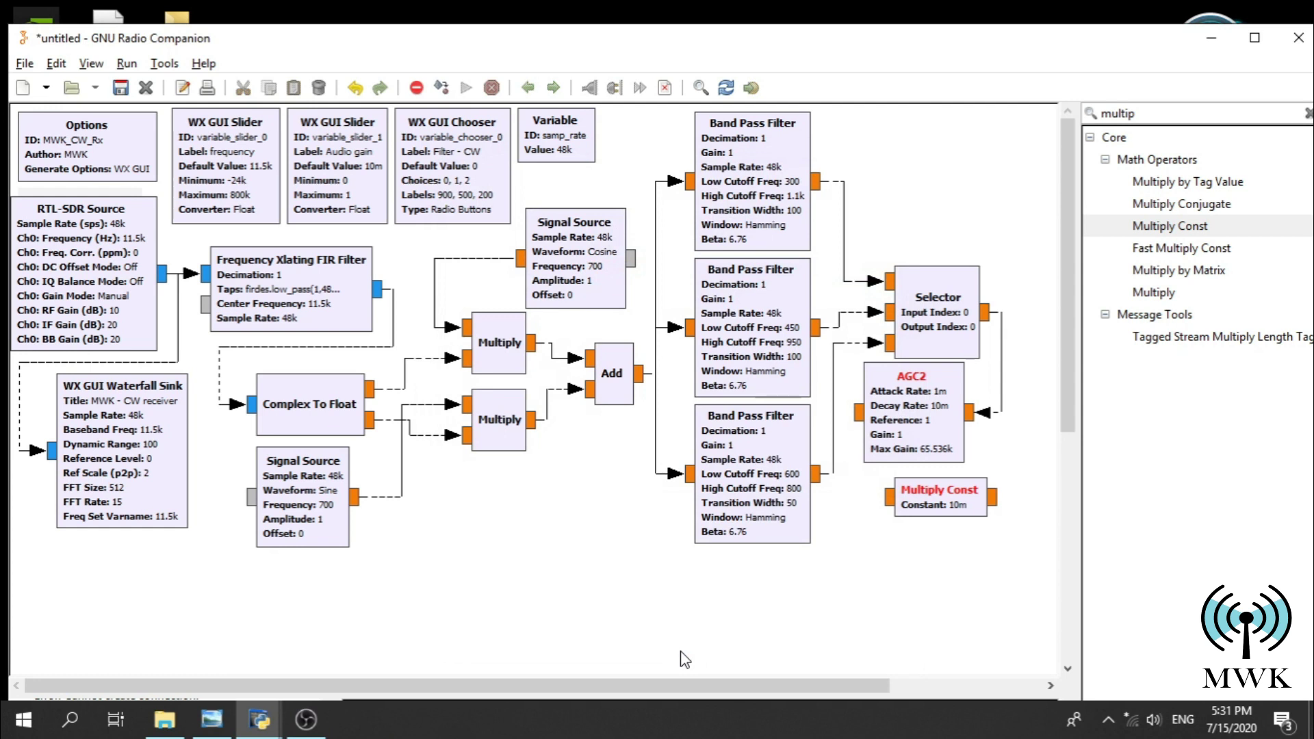
- Connect the AGC2 output to the Multiply Const input and adjust the Multiply Const block's position beneath AGC2
{"action": "left_click", "coordinate": [859, 412]}
{"action": "left_click", "coordinate": [884, 498]}
{"action": "left_click_drag", "start_coordinate": [956, 507], "coordinate": [952, 491]}
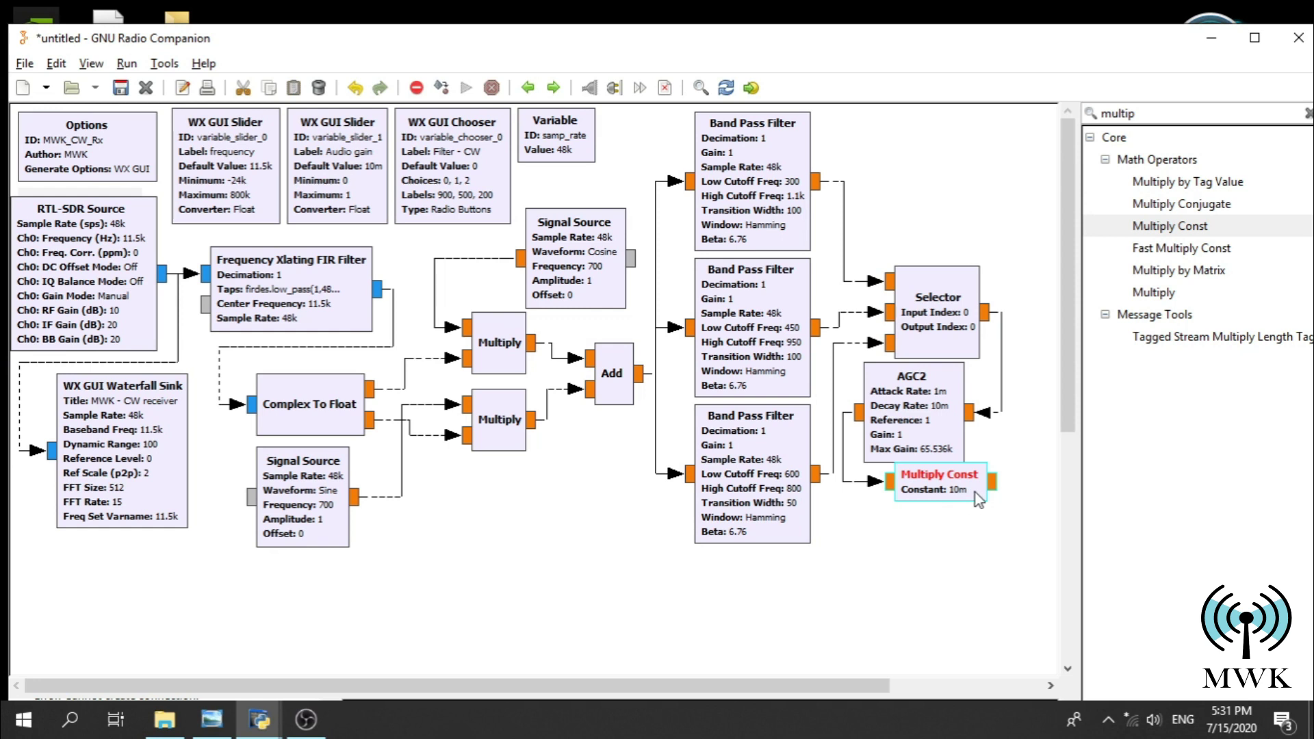
{"action": "left_click_drag", "start_coordinate": [966, 494], "coordinate": [979, 508]}
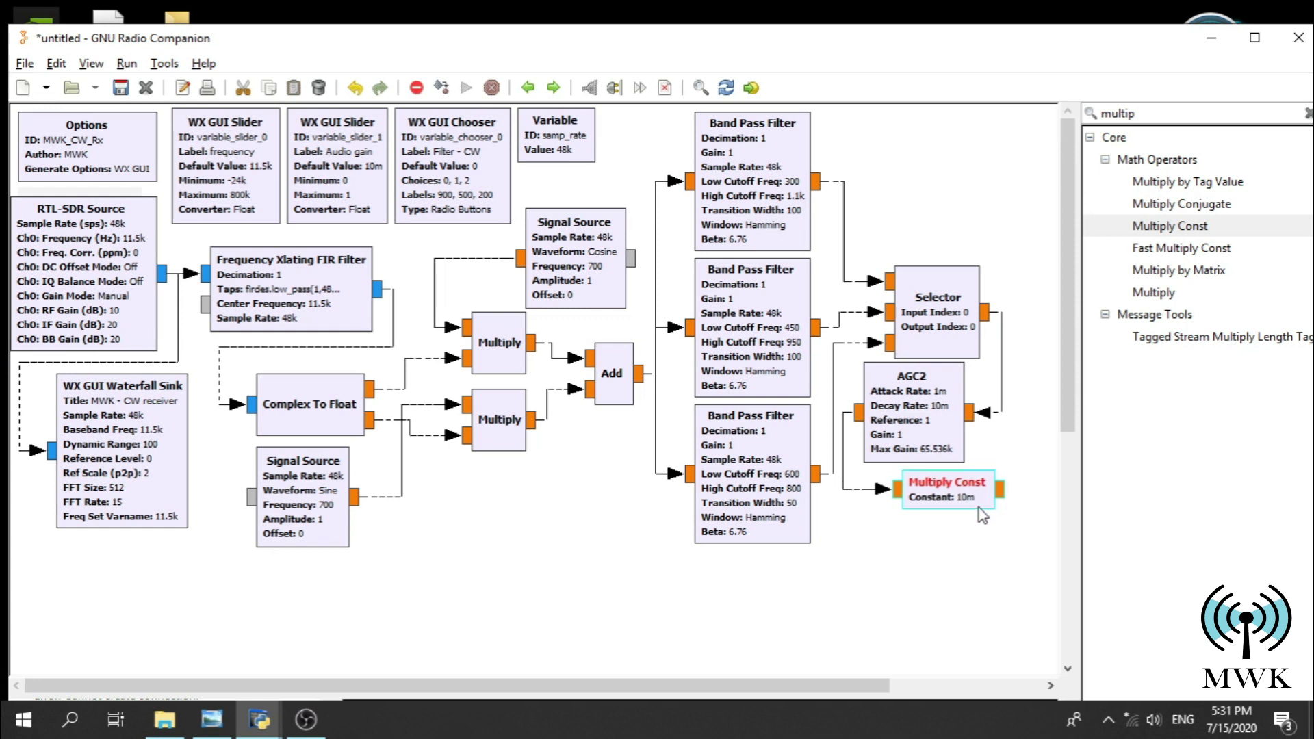
{"action": "left_click", "coordinate": [948, 584]}
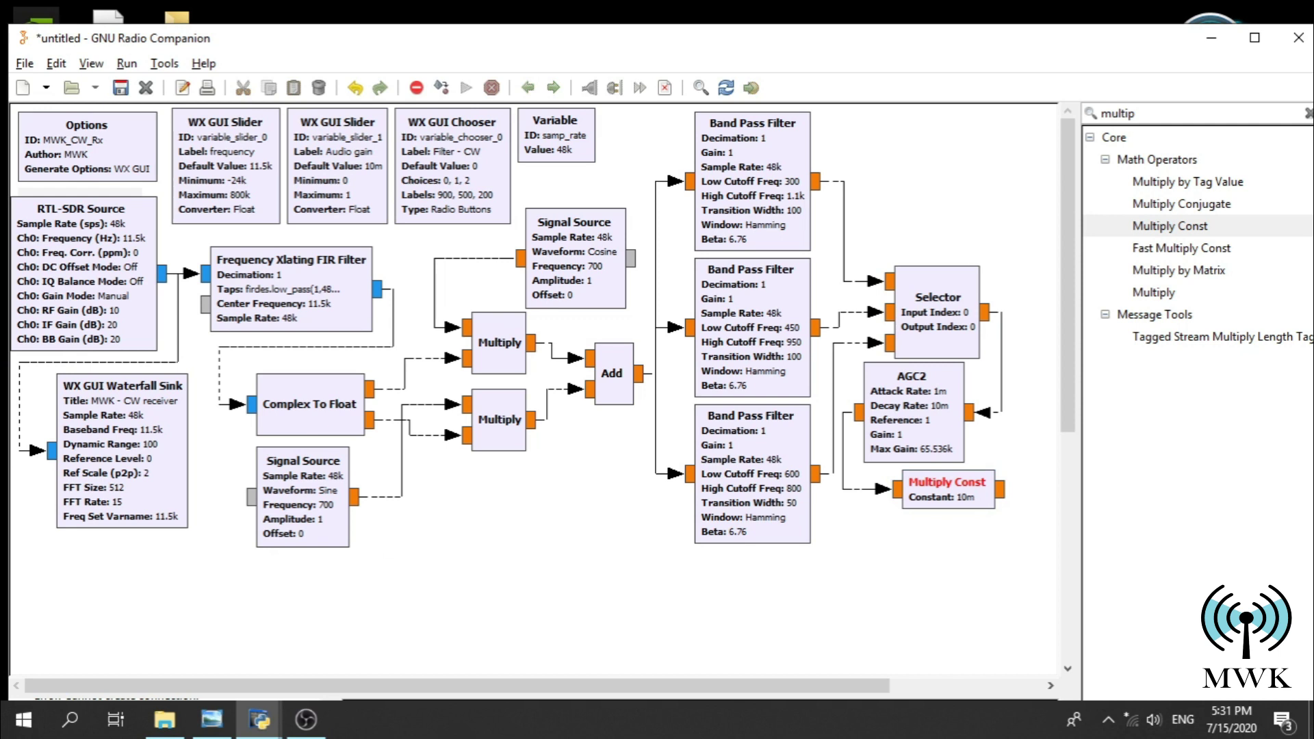
- Add an Audio Sink block to the flowgraph and place it below the Multiply Const block
{"action": "key", "text": "alt+Tab"}
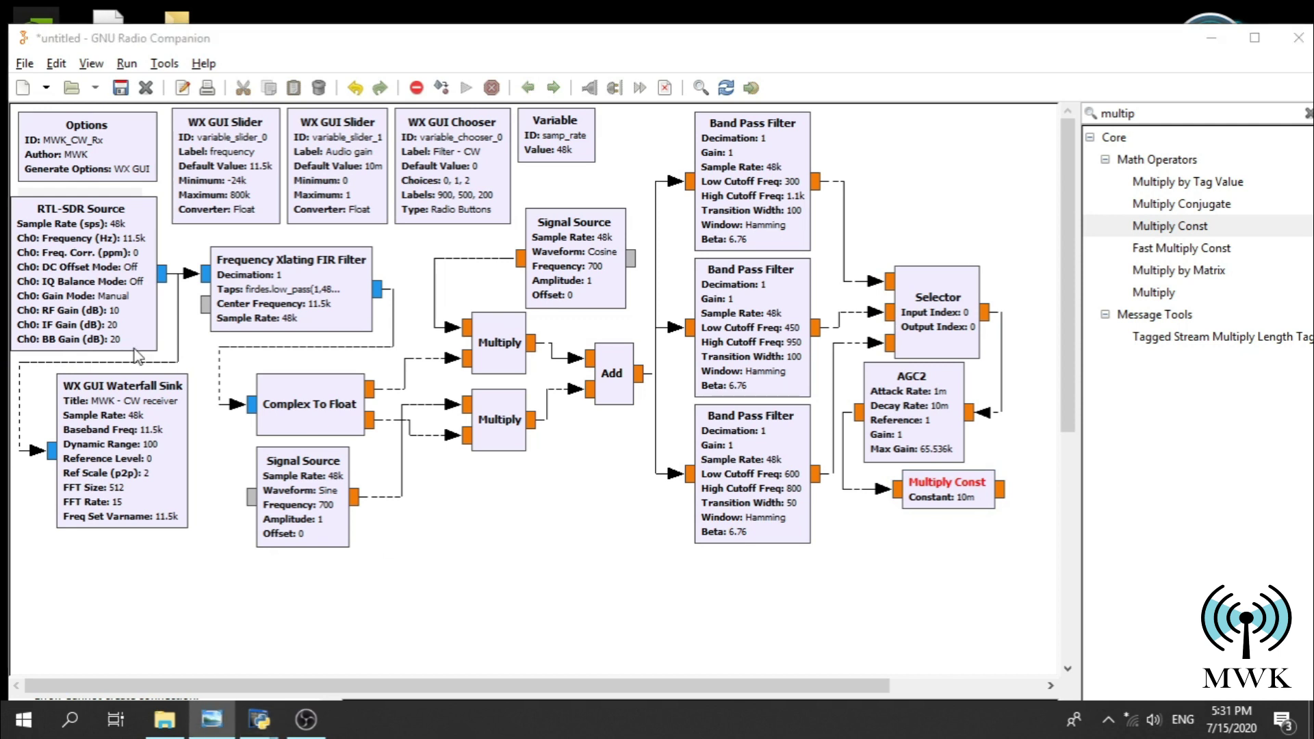
{"action": "left_click", "coordinate": [1176, 115]}
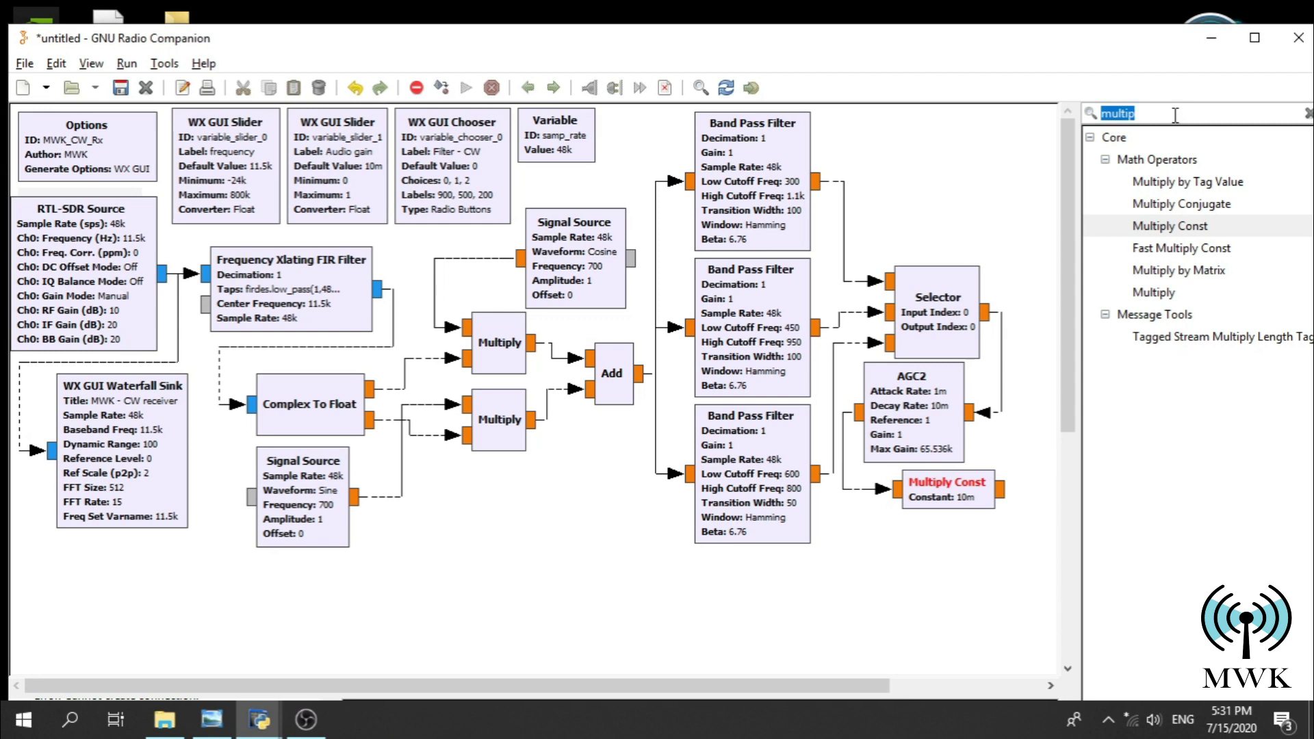
{"action": "type", "text": "audio"}
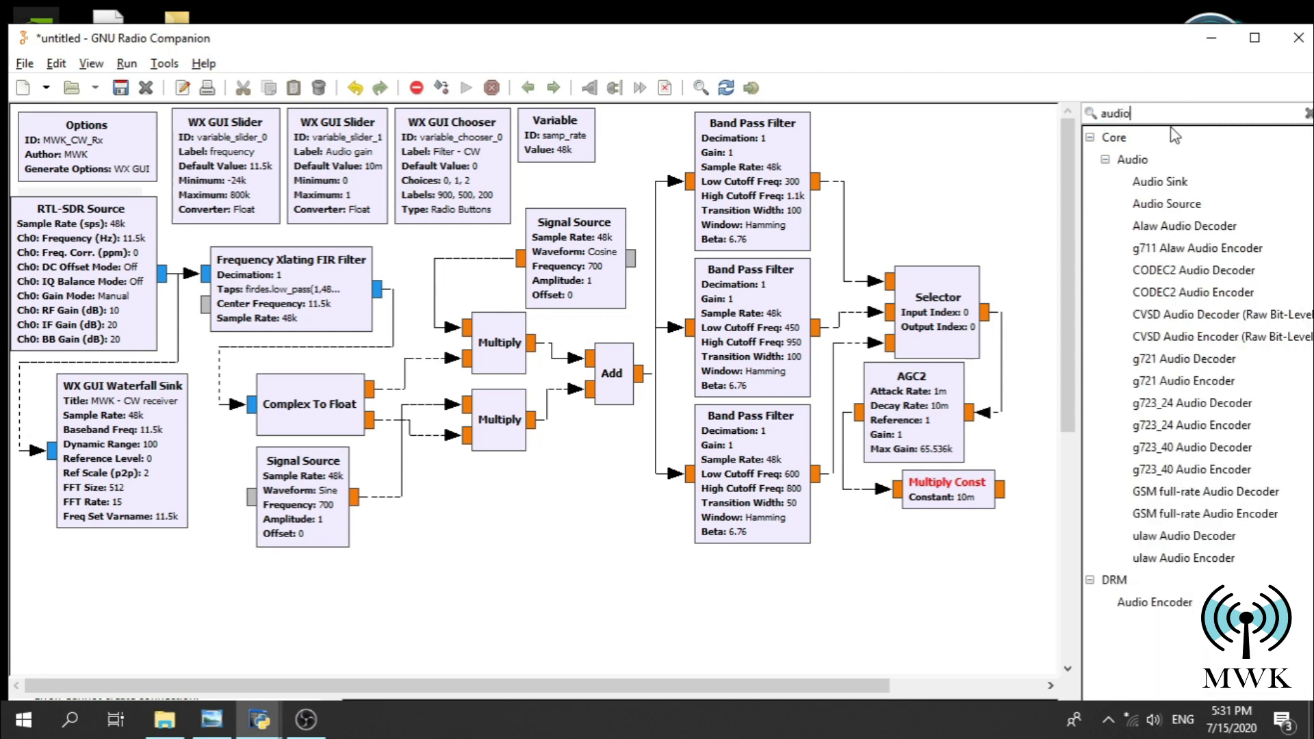
{"action": "left_click_drag", "start_coordinate": [1185, 188], "coordinate": [888, 503]}
{"action": "left_click_drag", "start_coordinate": [879, 435], "coordinate": [979, 541]}
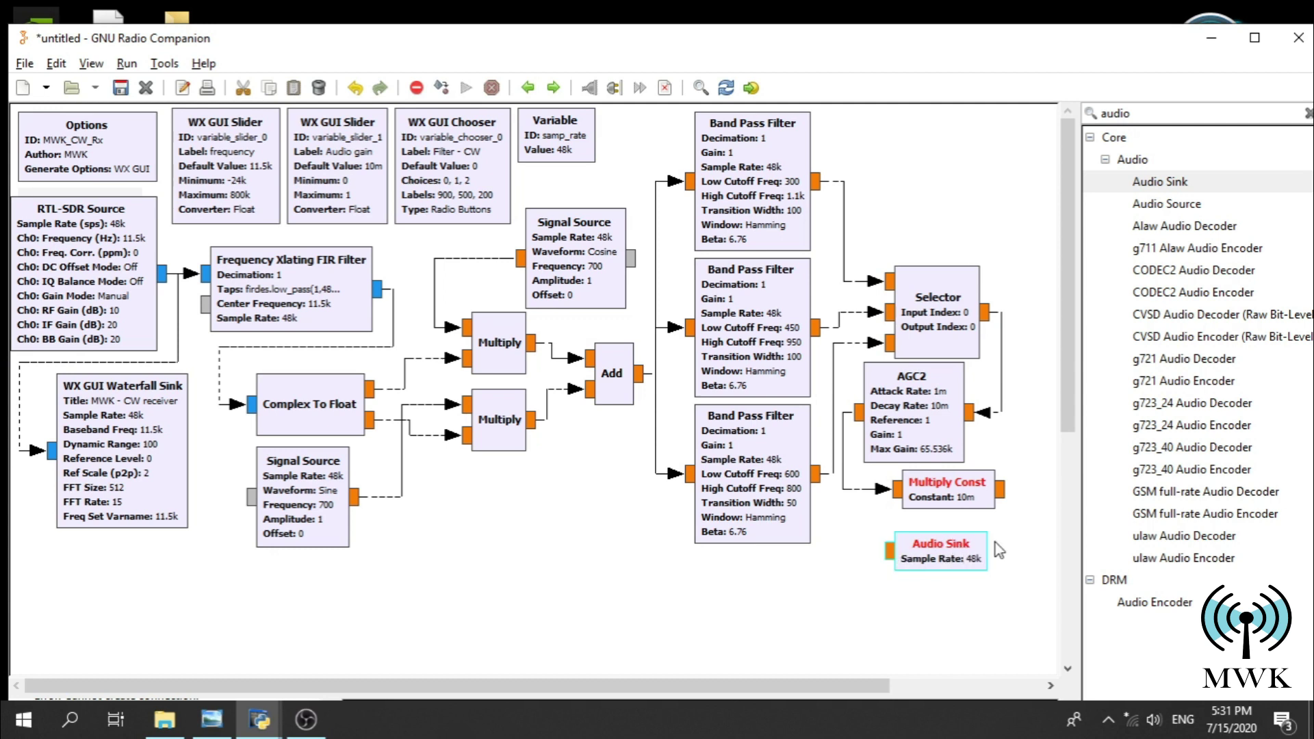
- Rotate the Audio Sink counterclockwise twice so its input faces right
{"action": "right_click", "coordinate": [972, 552]}
{"action": "left_click", "coordinate": [1040, 414]}
{"action": "right_click", "coordinate": [915, 545]}
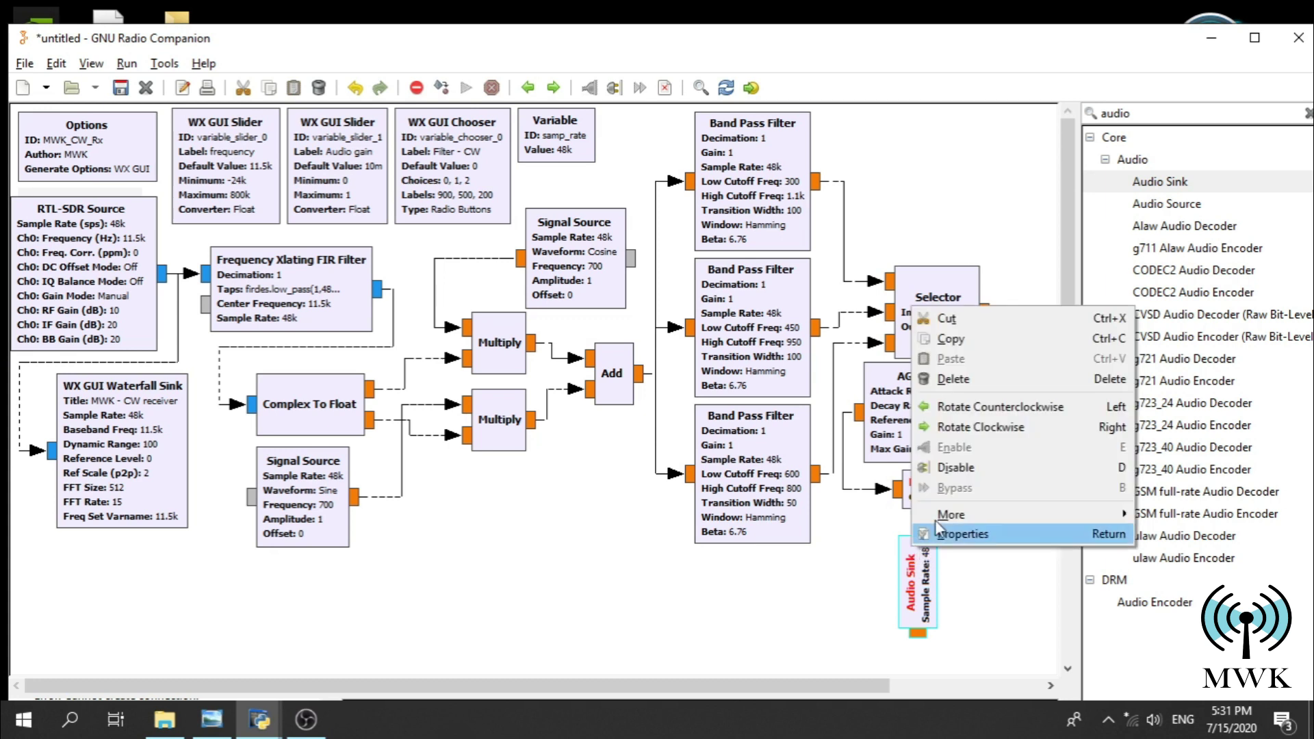
{"action": "left_click", "coordinate": [986, 407]}
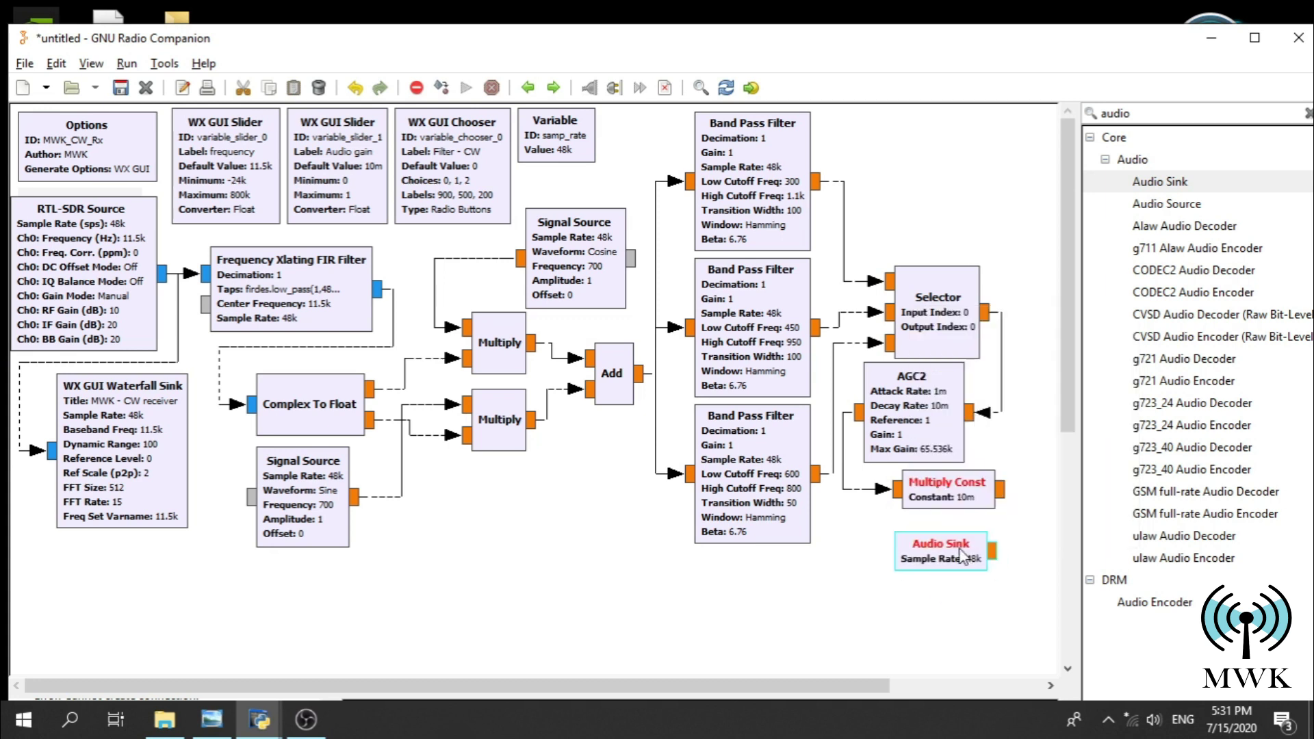
- Configure the Audio Sink with a 48KHz sample rate and 2 inputs
{"action": "double_click", "coordinate": [963, 556]}
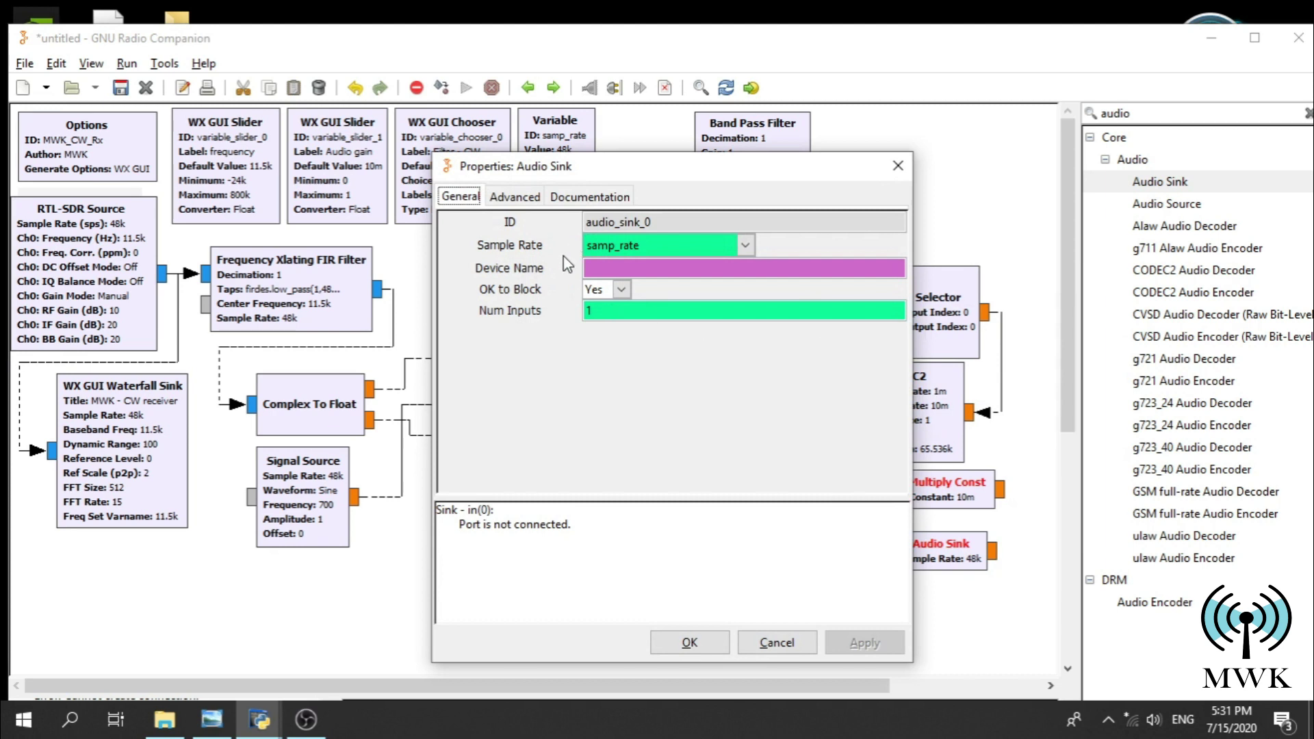
{"action": "left_click", "coordinate": [702, 243]}
{"action": "left_click", "coordinate": [745, 245]}
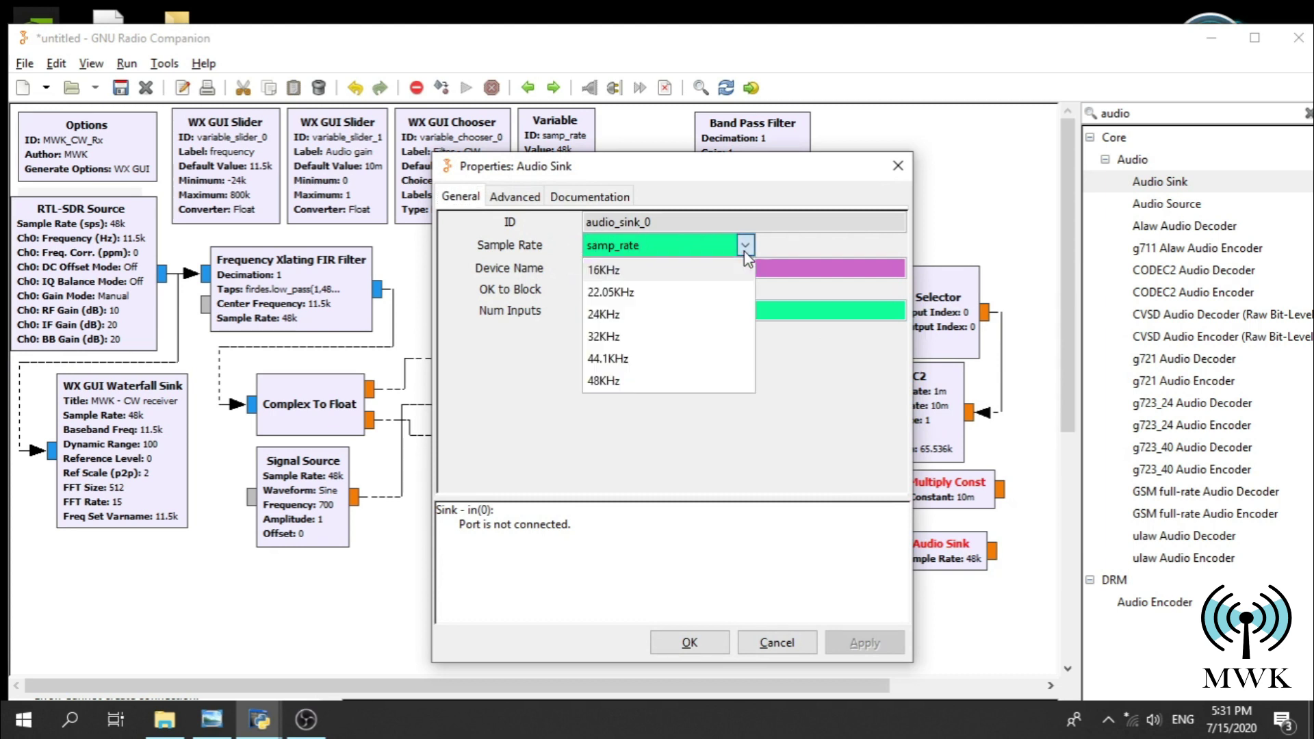
{"action": "left_click", "coordinate": [616, 378]}
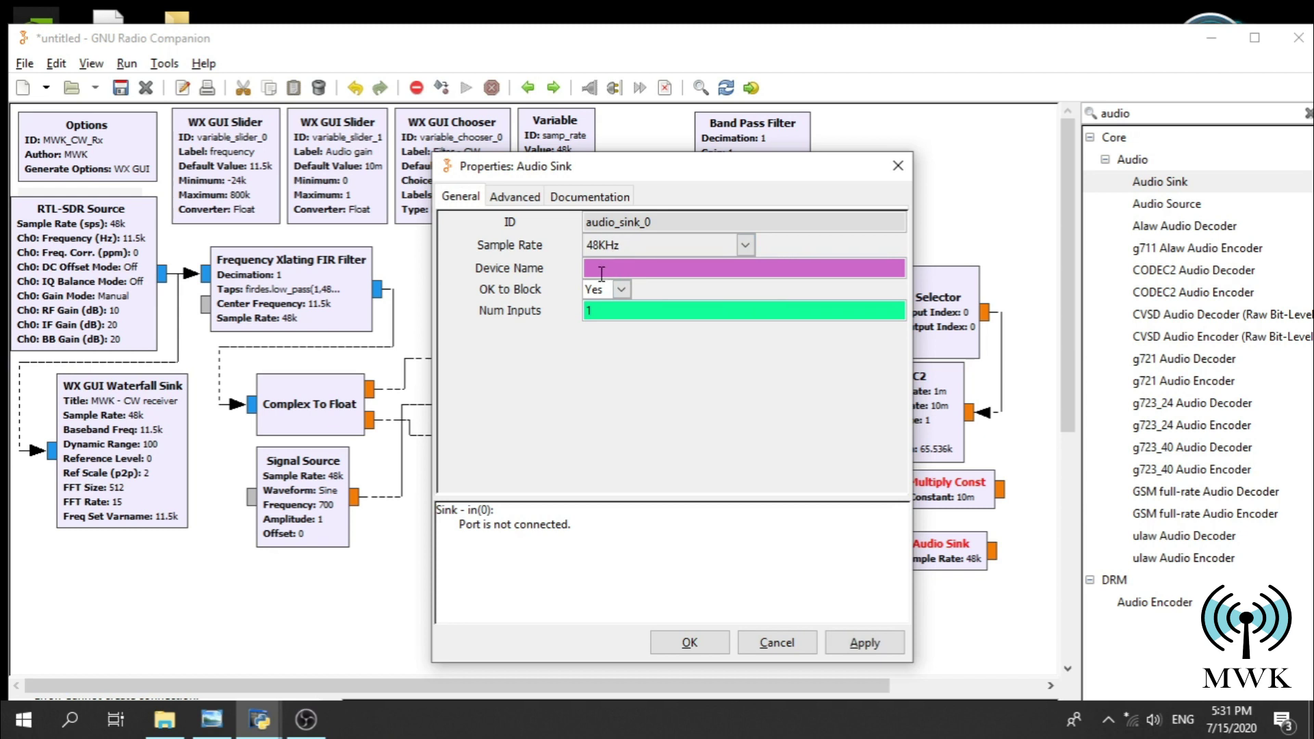
{"action": "double_click", "coordinate": [618, 311]}
{"action": "type", "text": "2"}
{"action": "left_click", "coordinate": [691, 642]}
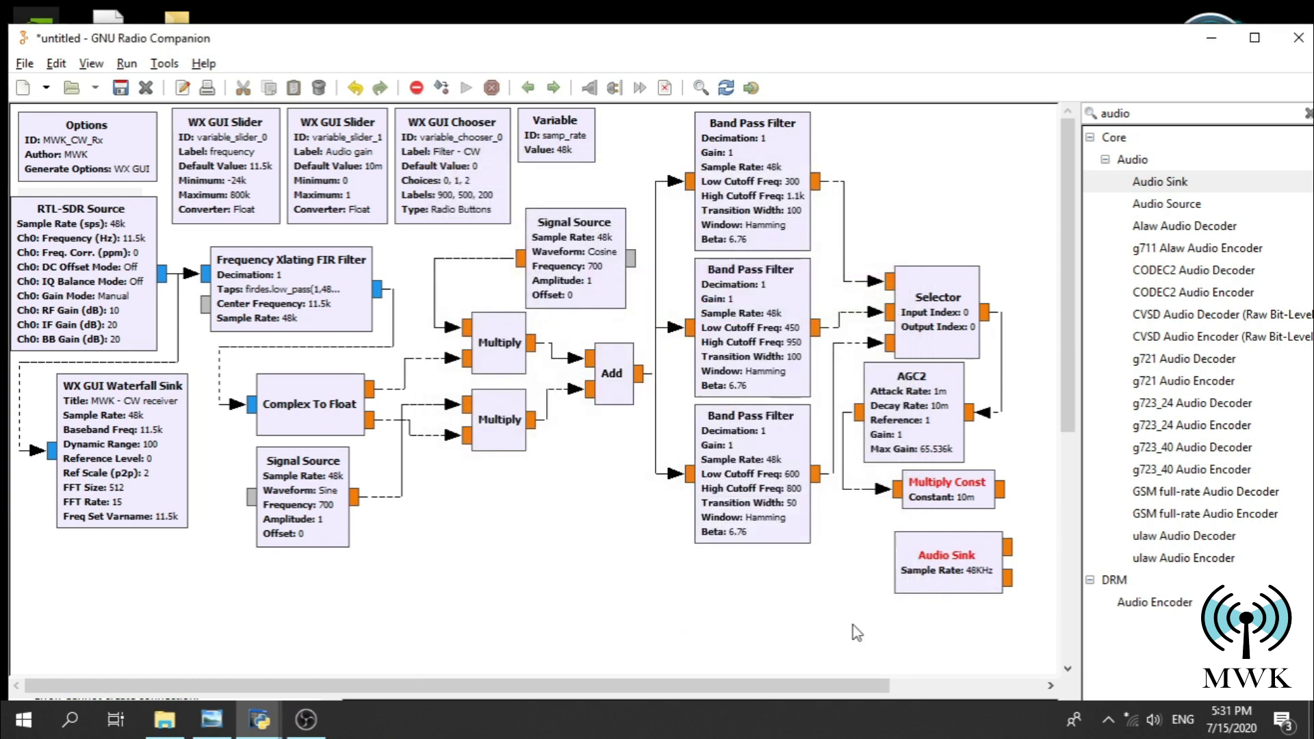
- Connect the Multiply Const output to both Audio Sink inputs, and shift the Audio Sink slightly left beneath Multiply Const
{"action": "left_click_drag", "start_coordinate": [980, 579], "coordinate": [937, 565]}
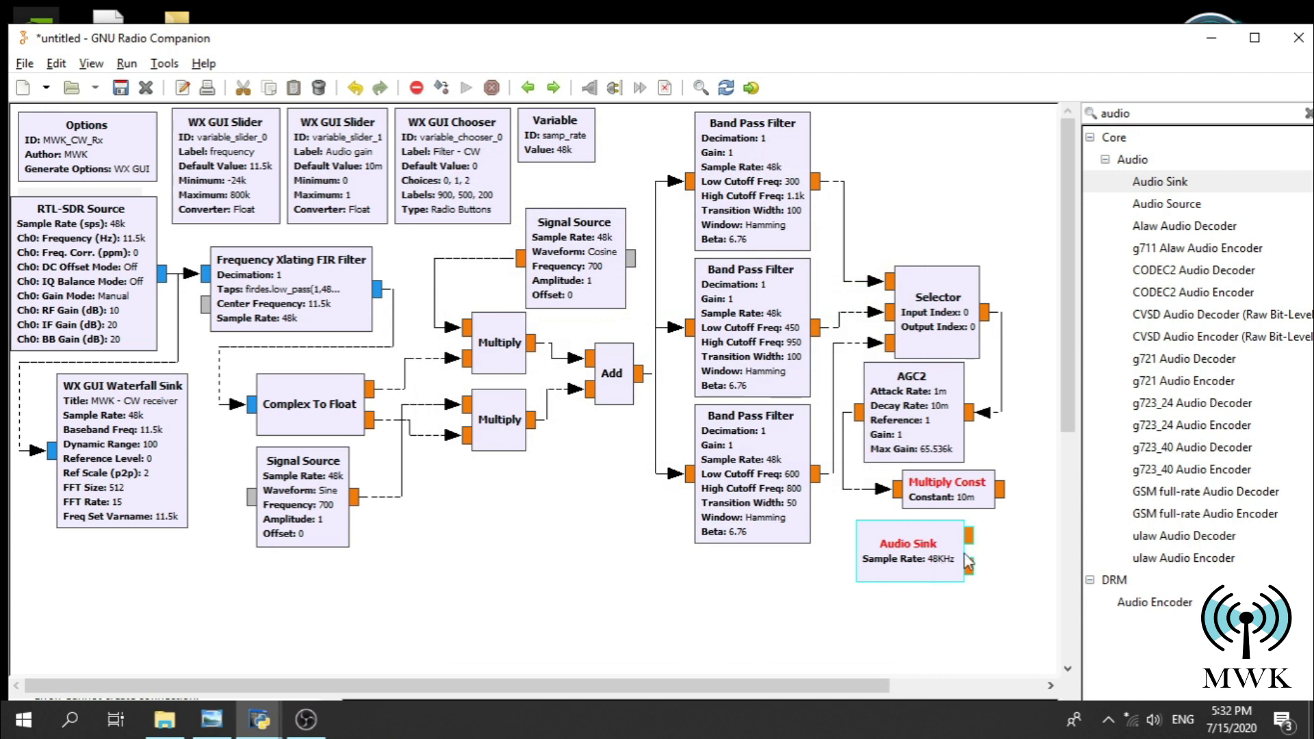
{"action": "left_click", "coordinate": [1004, 489]}
{"action": "left_click", "coordinate": [970, 535]}
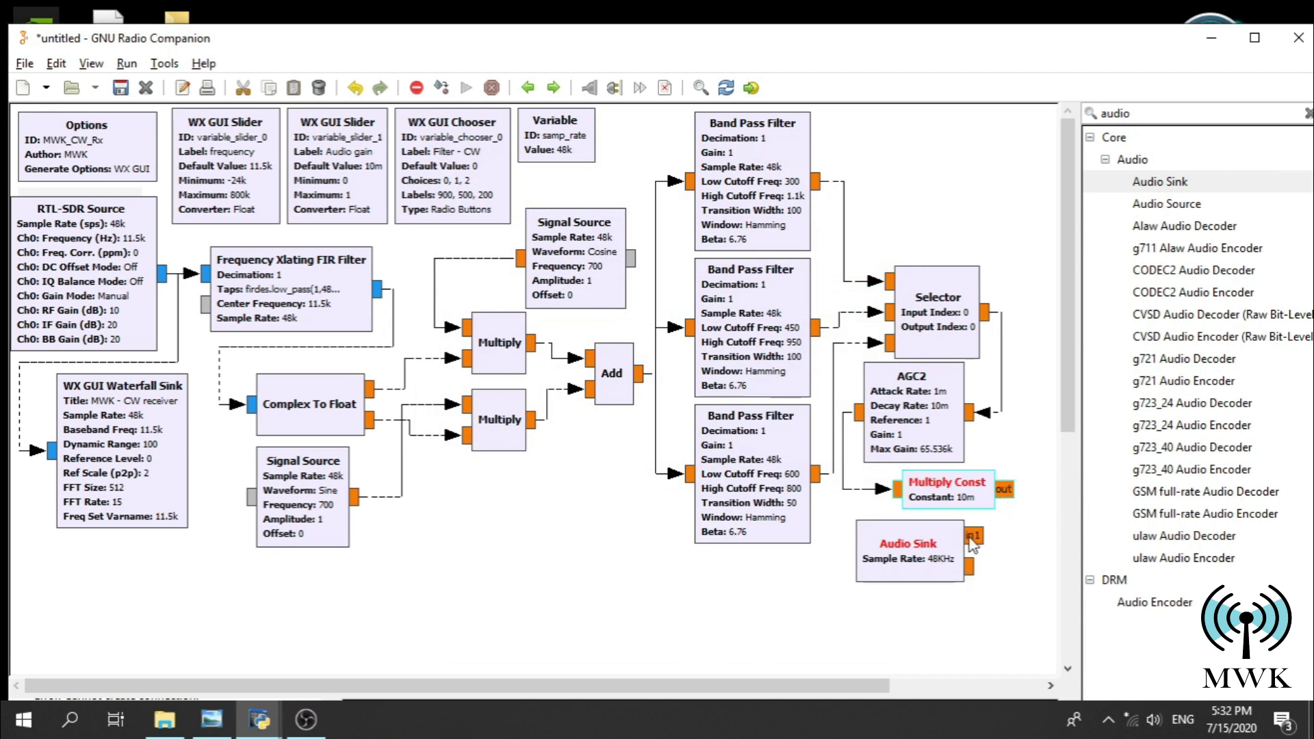
{"action": "left_click", "coordinate": [1003, 490]}
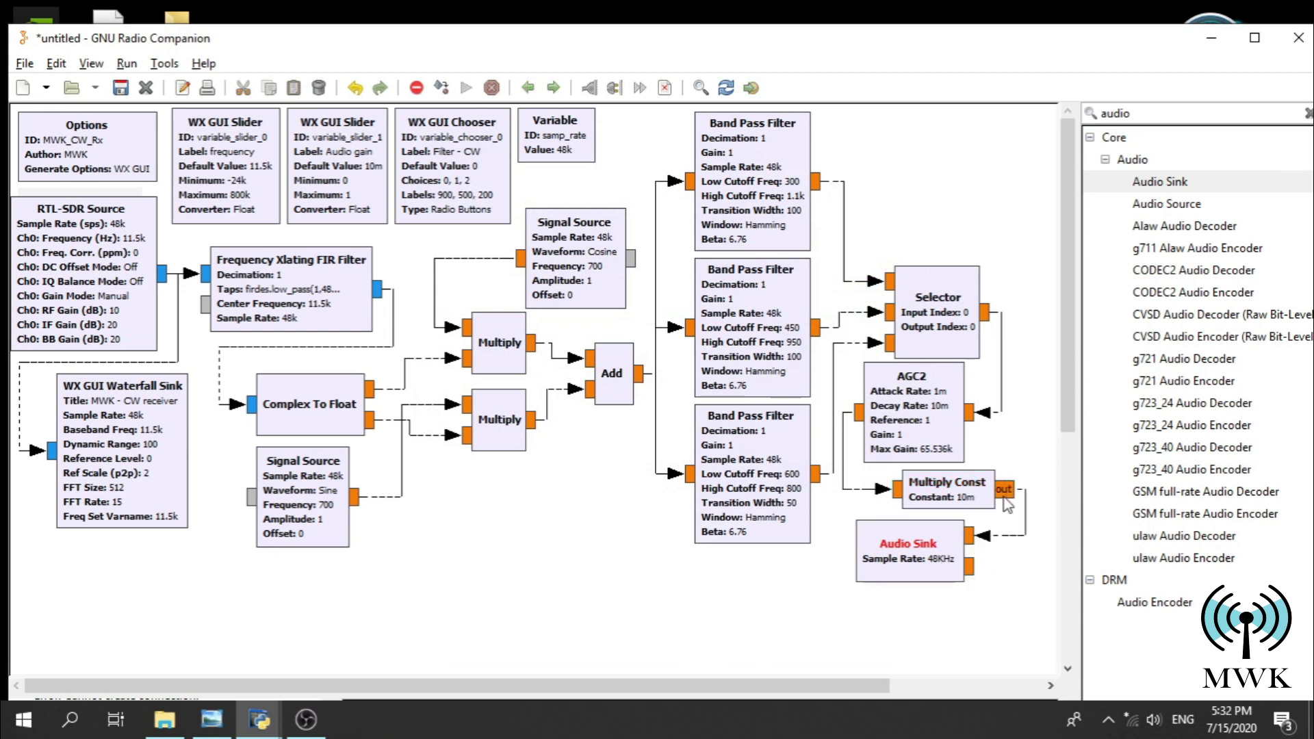
{"action": "left_click", "coordinate": [973, 567]}
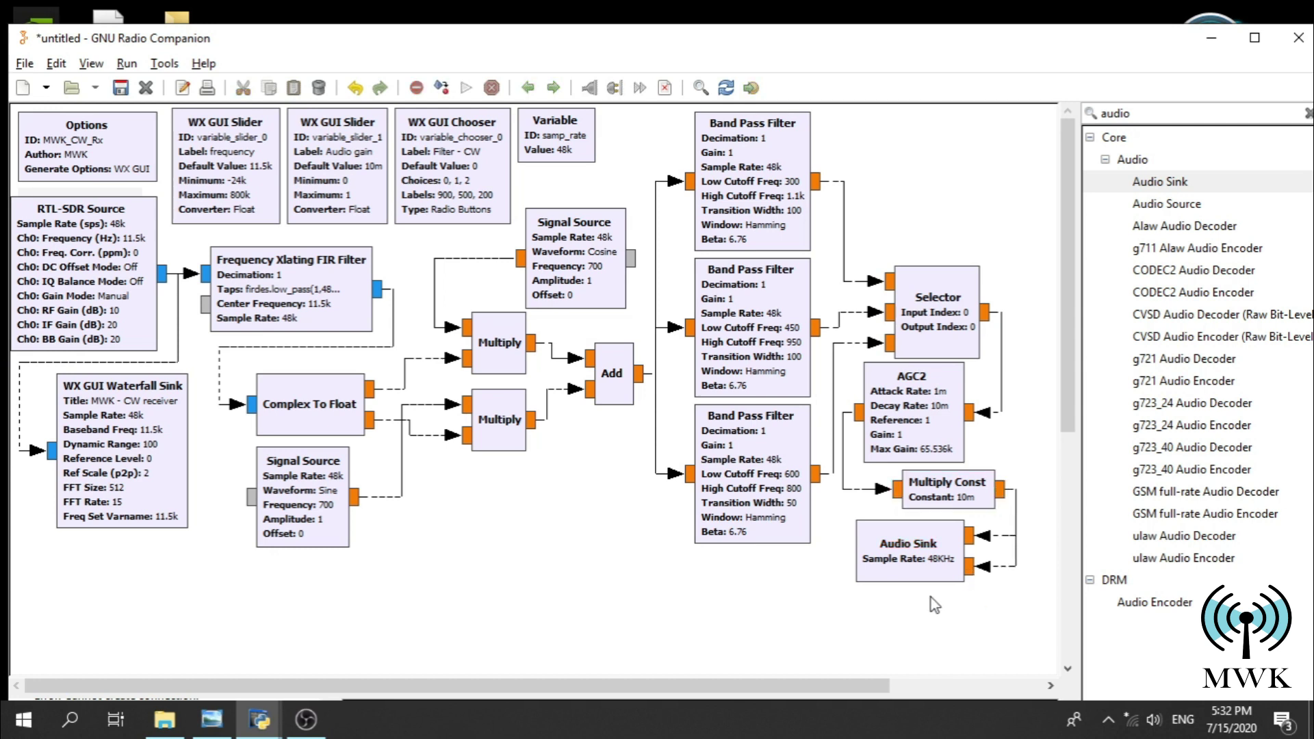
{"action": "left_click_drag", "start_coordinate": [937, 577], "coordinate": [927, 575]}
{"action": "left_click", "coordinate": [802, 627]}
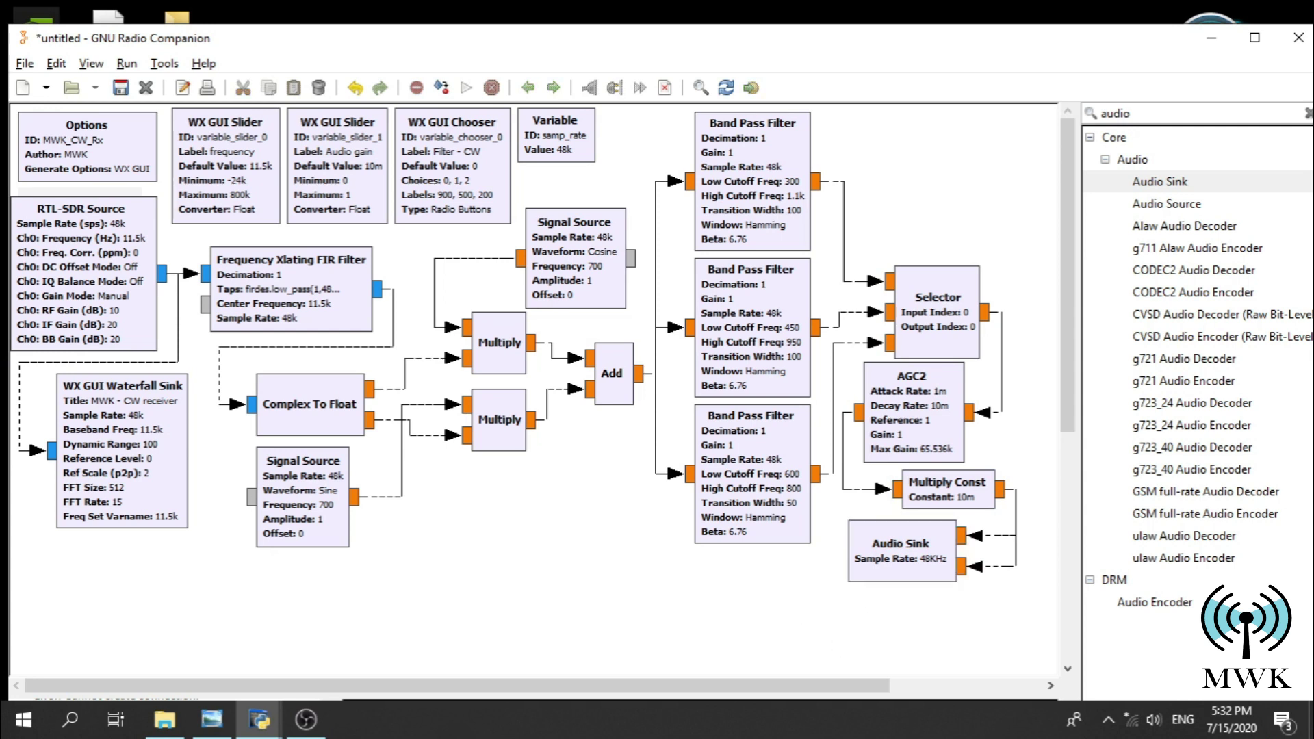
- Add a Rational Resampler block to the flowgraph and place it below the Audio Sink
{"action": "key", "text": "alt+Tab"}
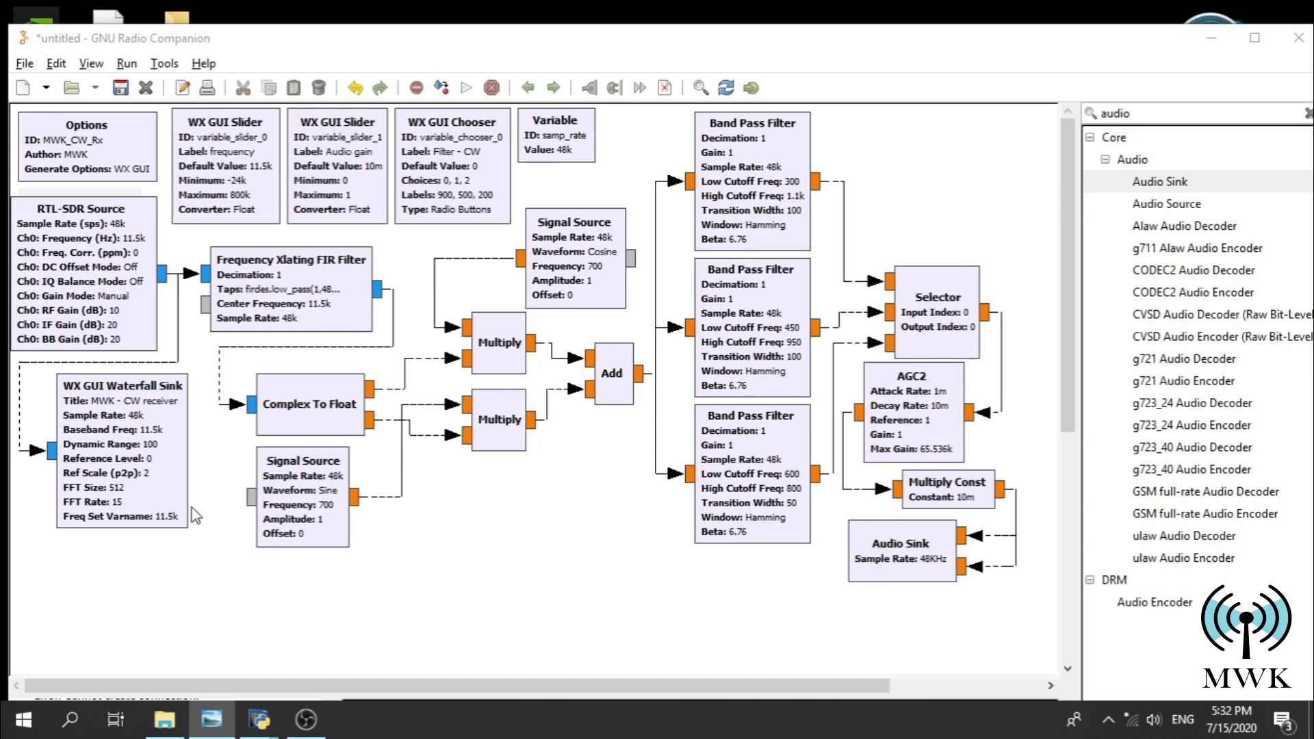
{"action": "left_click", "coordinate": [1177, 111]}
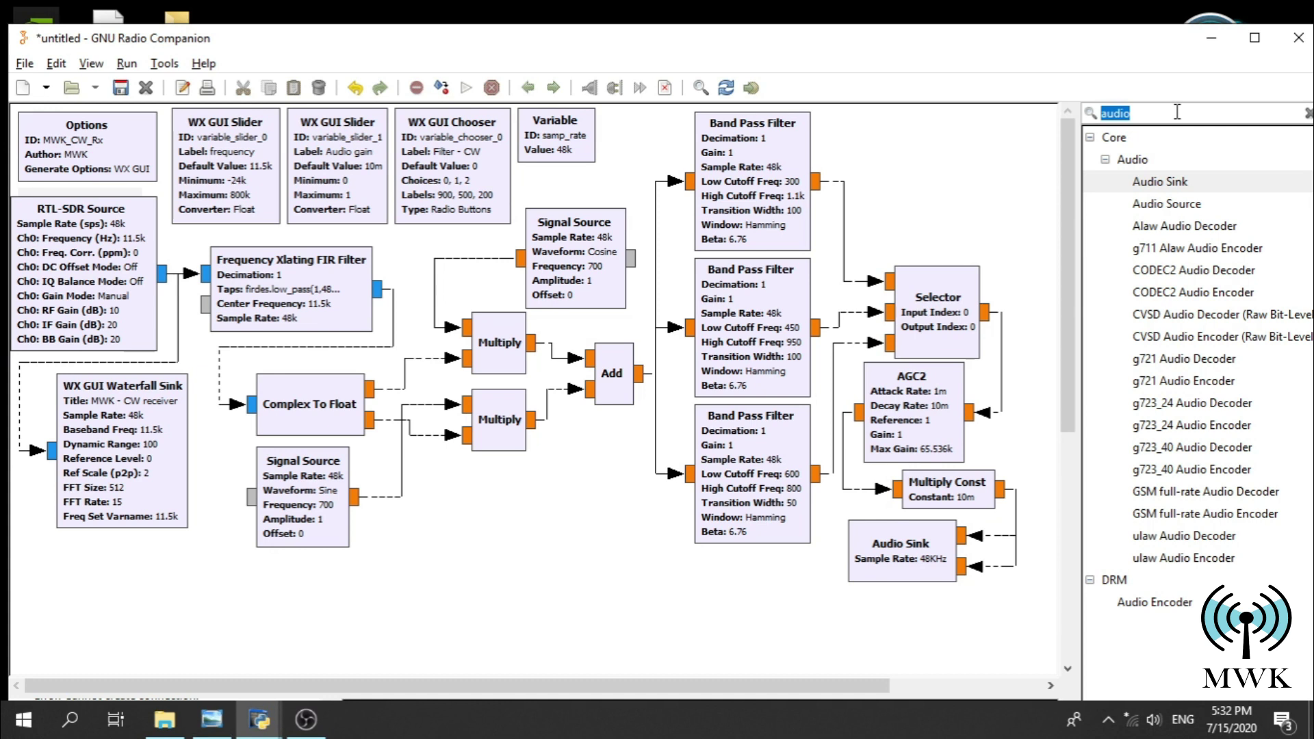
{"action": "type", "text": "ration"}
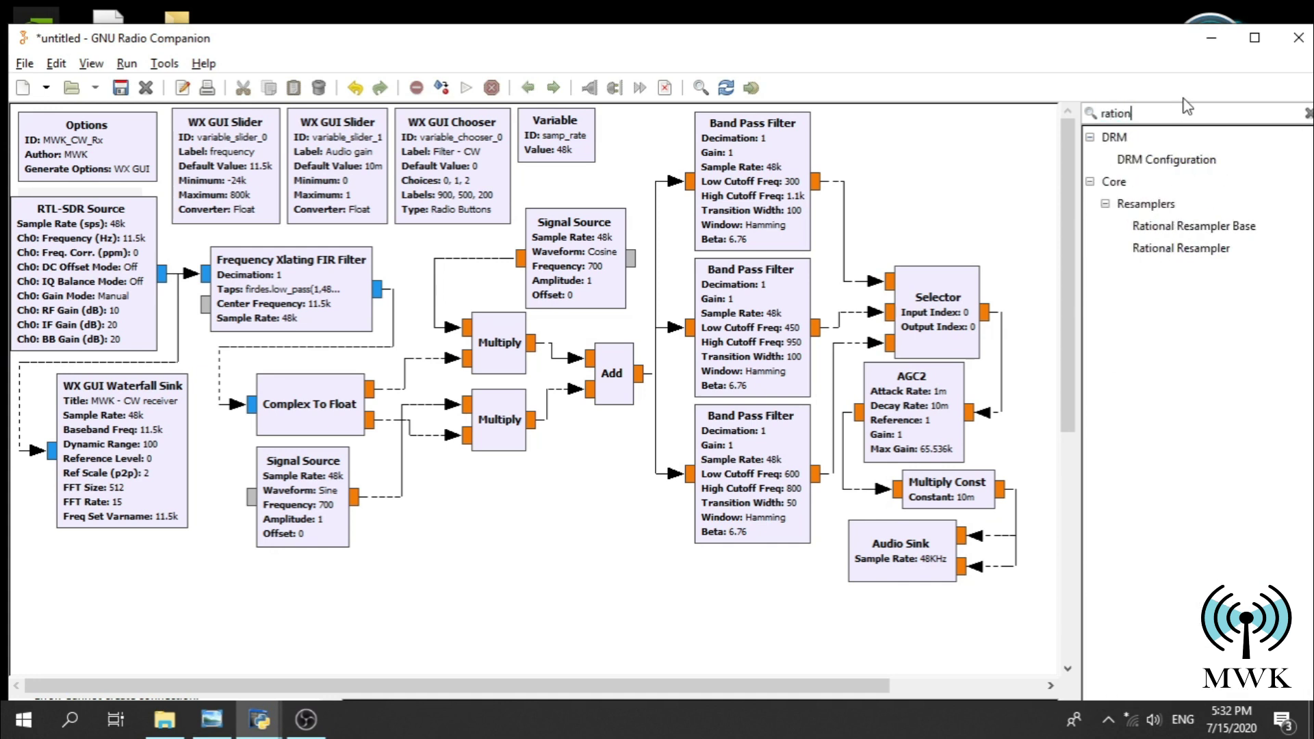
{"action": "left_click", "coordinate": [1216, 252]}
{"action": "double_click", "coordinate": [1216, 252]}
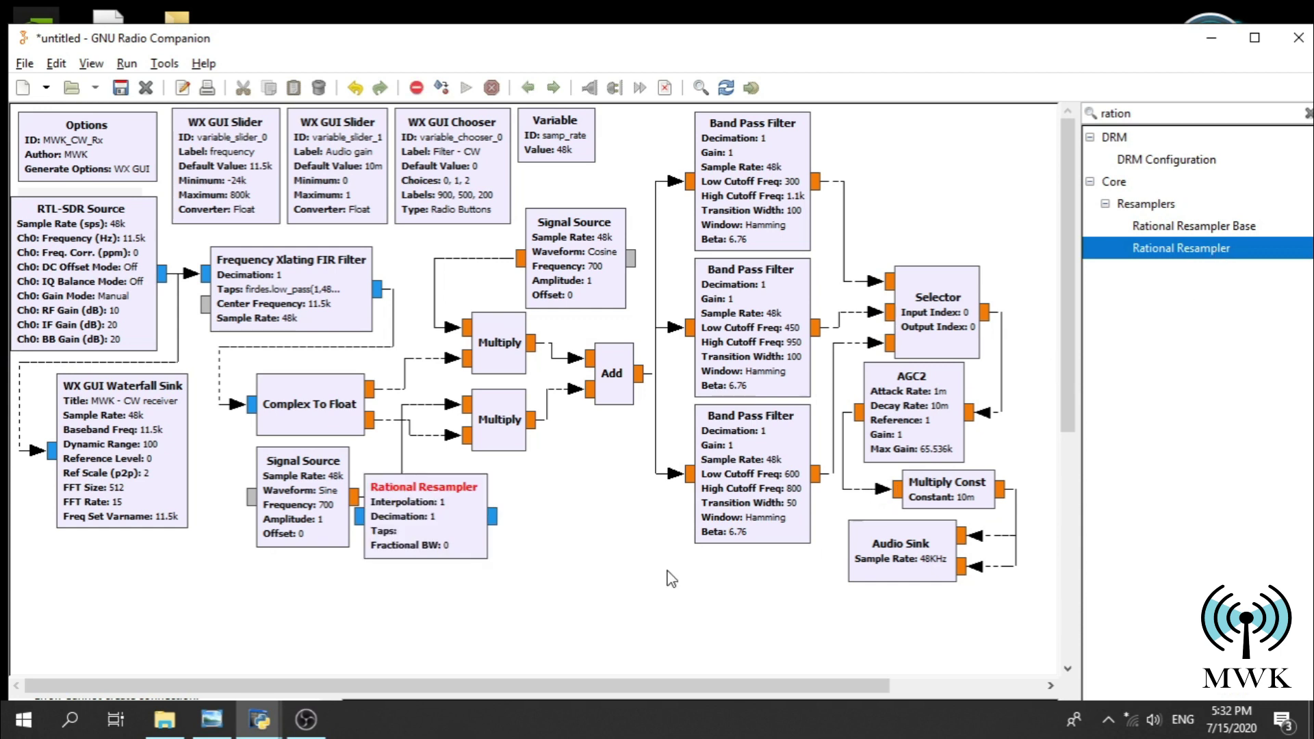
{"action": "left_click_drag", "start_coordinate": [483, 551], "coordinate": [991, 625]}
{"action": "left_click", "coordinate": [797, 640]}
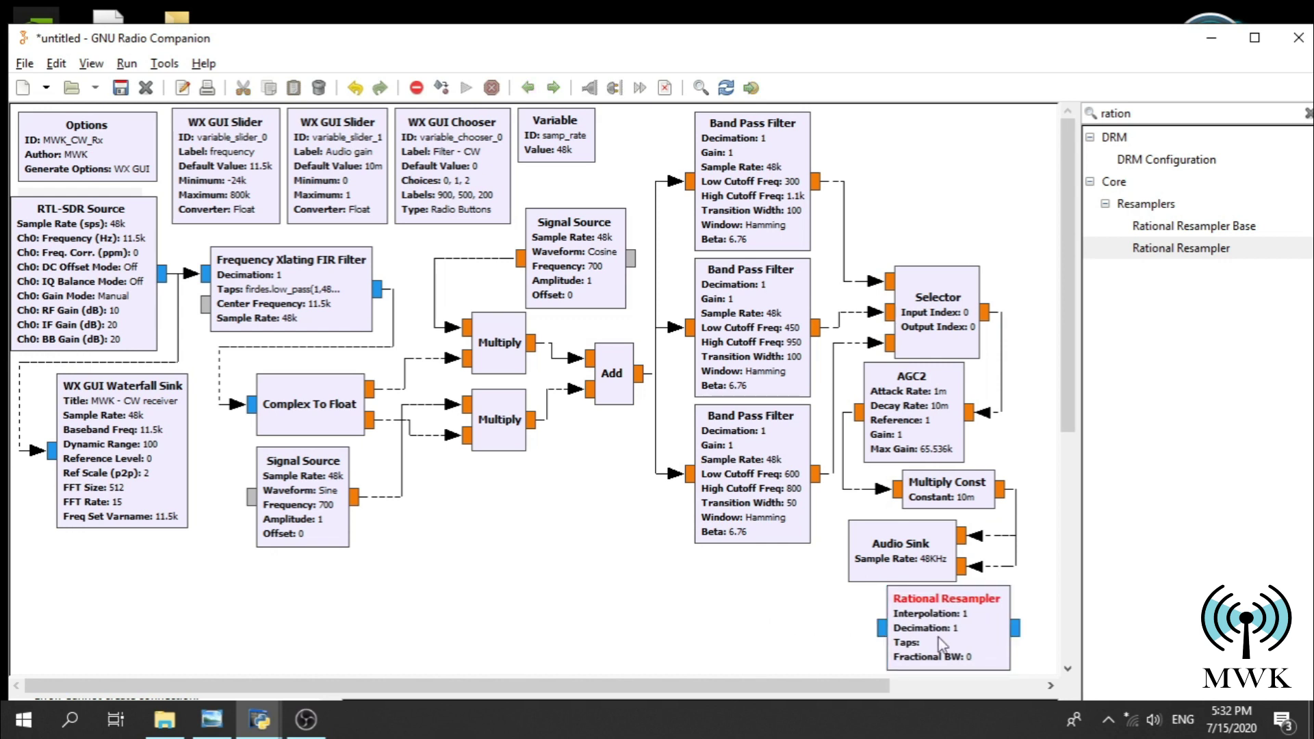
- Configure the Rational Resampler with the Float->Float (Real Taps) type and a decimation of 8
{"action": "double_click", "coordinate": [992, 649]}
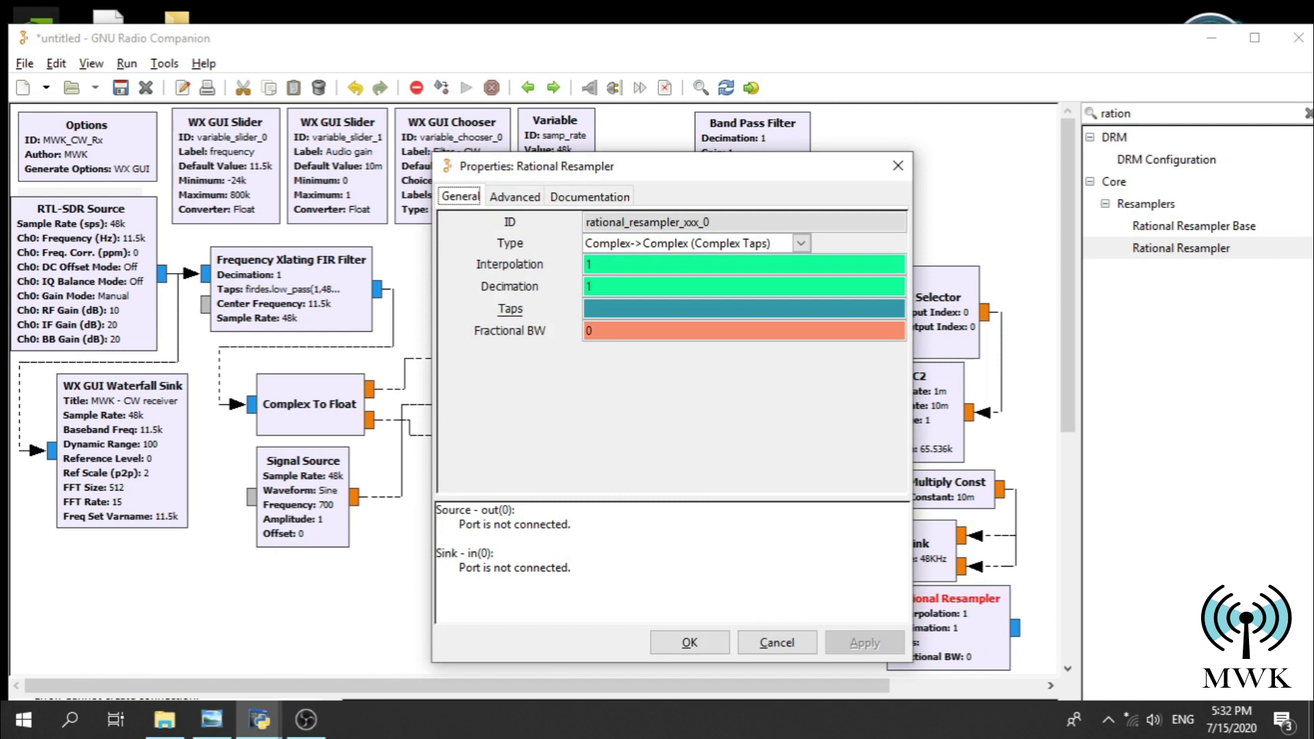
{"action": "left_click", "coordinate": [746, 246]}
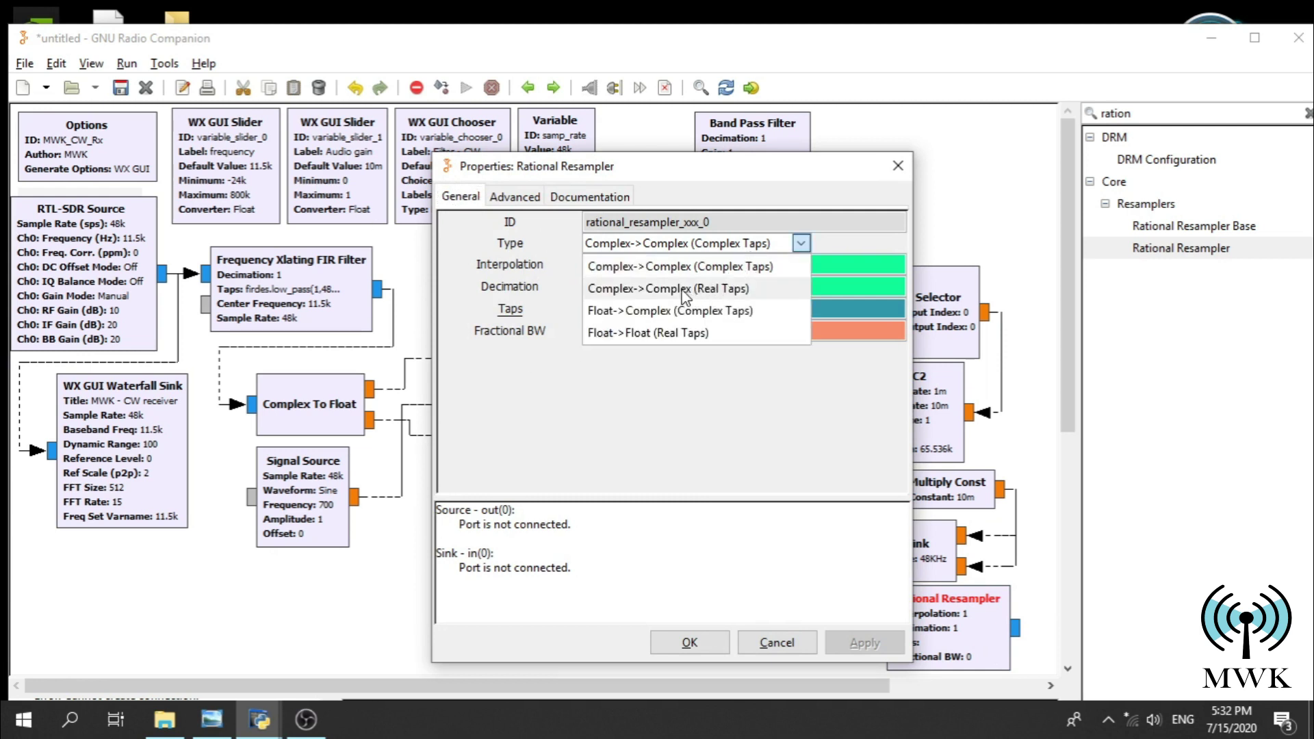
{"action": "left_click", "coordinate": [658, 335]}
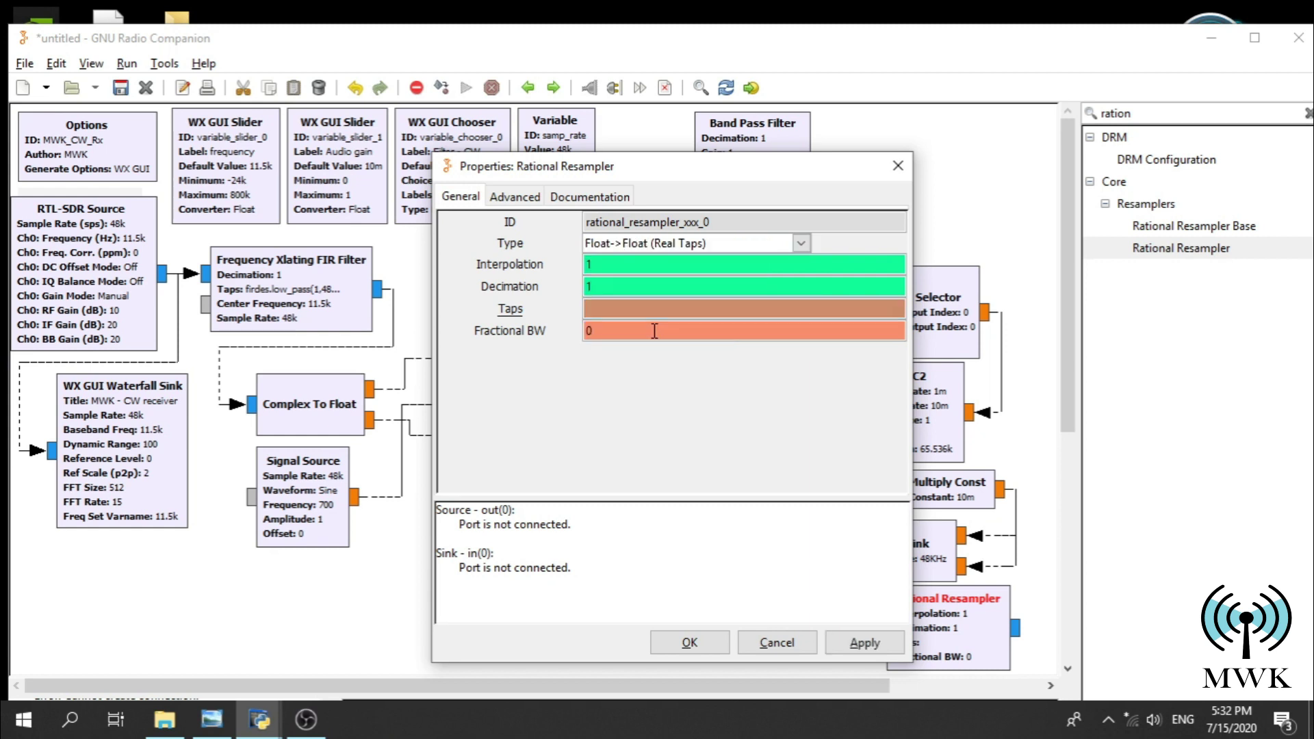
{"action": "double_click", "coordinate": [591, 287]}
{"action": "type", "text": "8"}
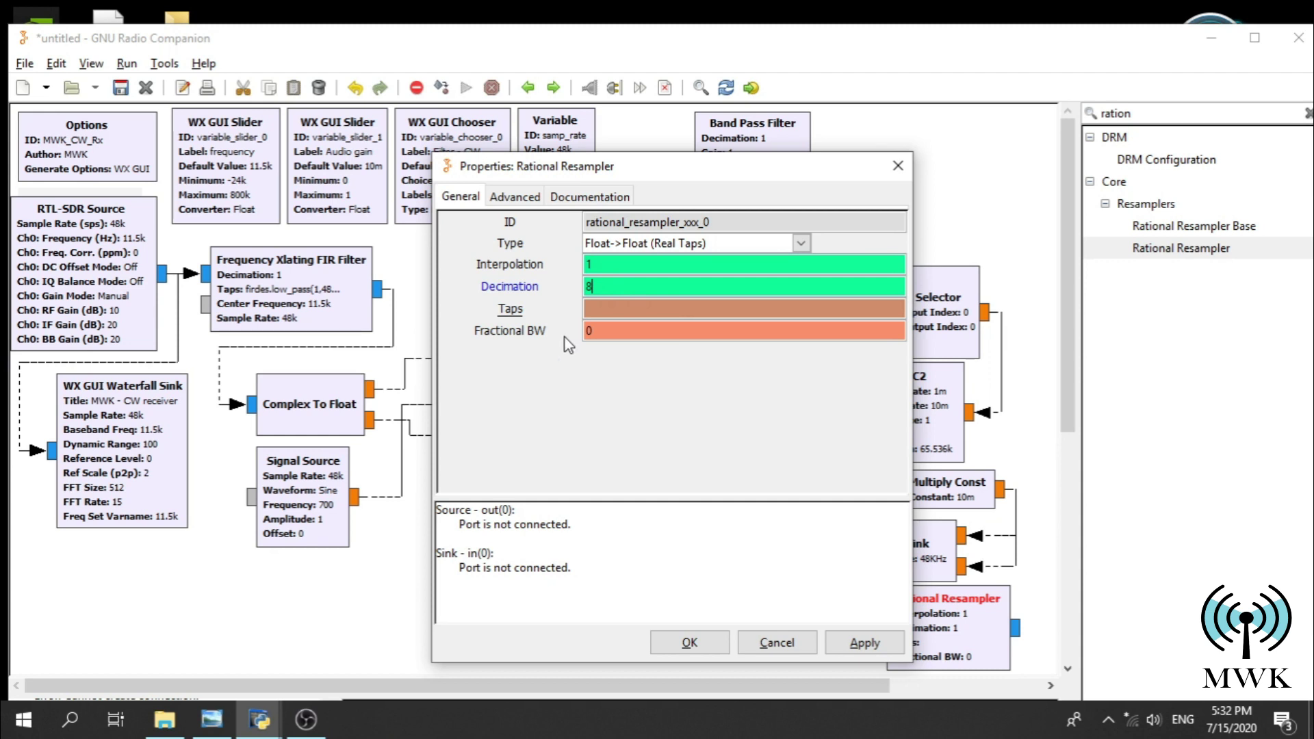
{"action": "left_click", "coordinate": [720, 651]}
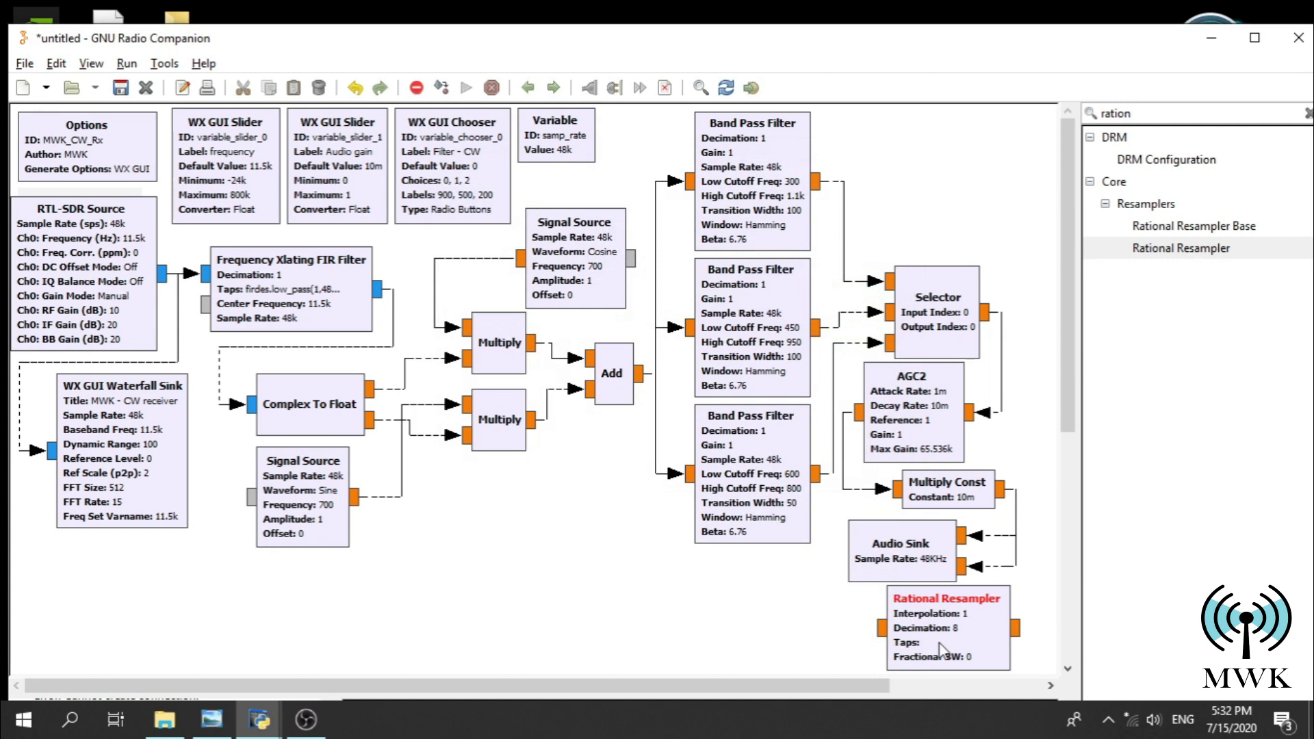
- Rotate the Rational Resampler counterclockwise twice so its input faces right, and place it beneath the Audio Sink
{"action": "right_click", "coordinate": [1001, 643]}
{"action": "left_click", "coordinate": [1054, 504]}
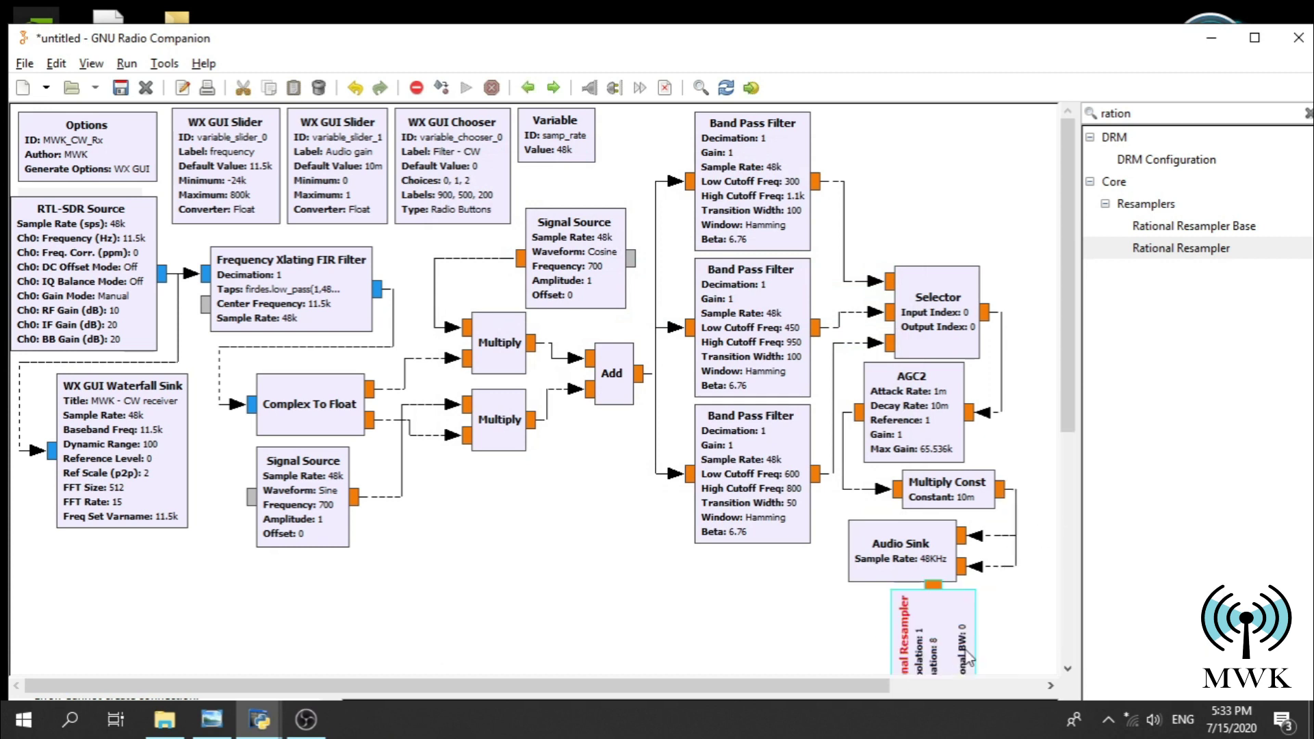
{"action": "right_click", "coordinate": [964, 607]}
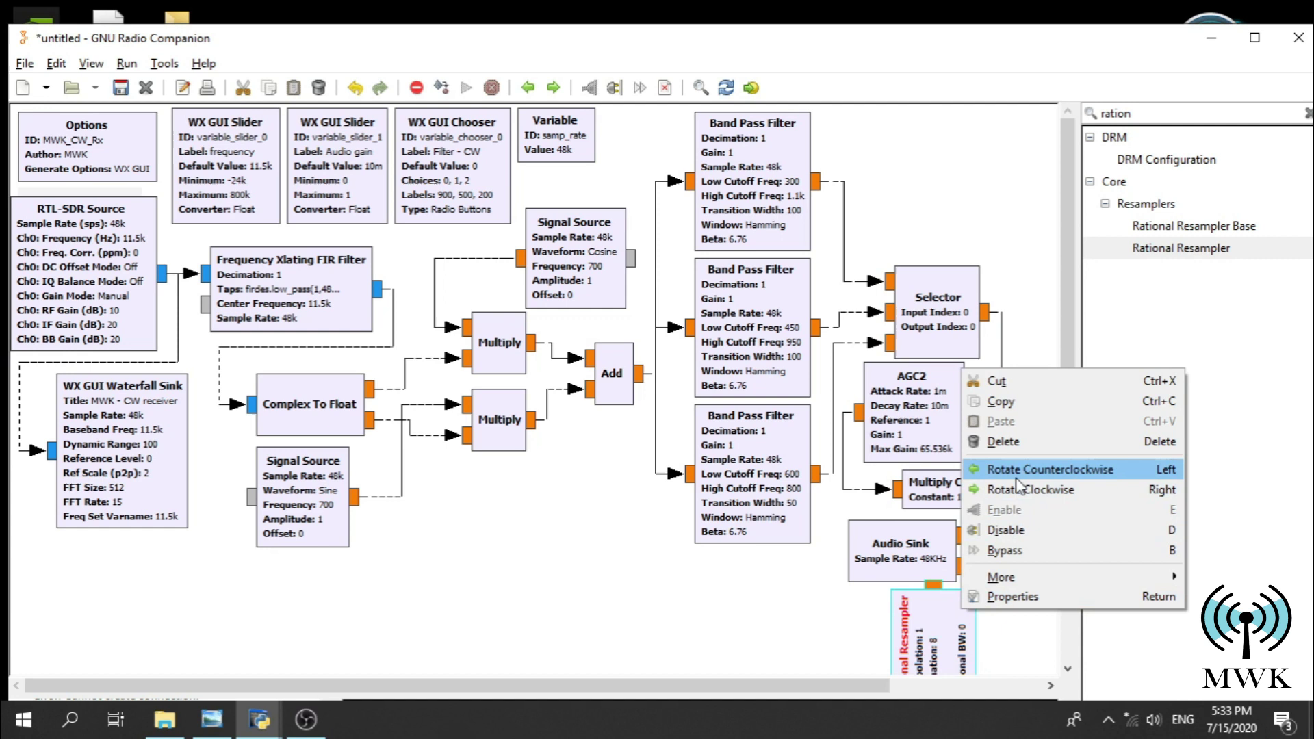
{"action": "left_click", "coordinate": [945, 611]}
{"action": "left_click_drag", "start_coordinate": [1008, 652], "coordinate": [1011, 615]}
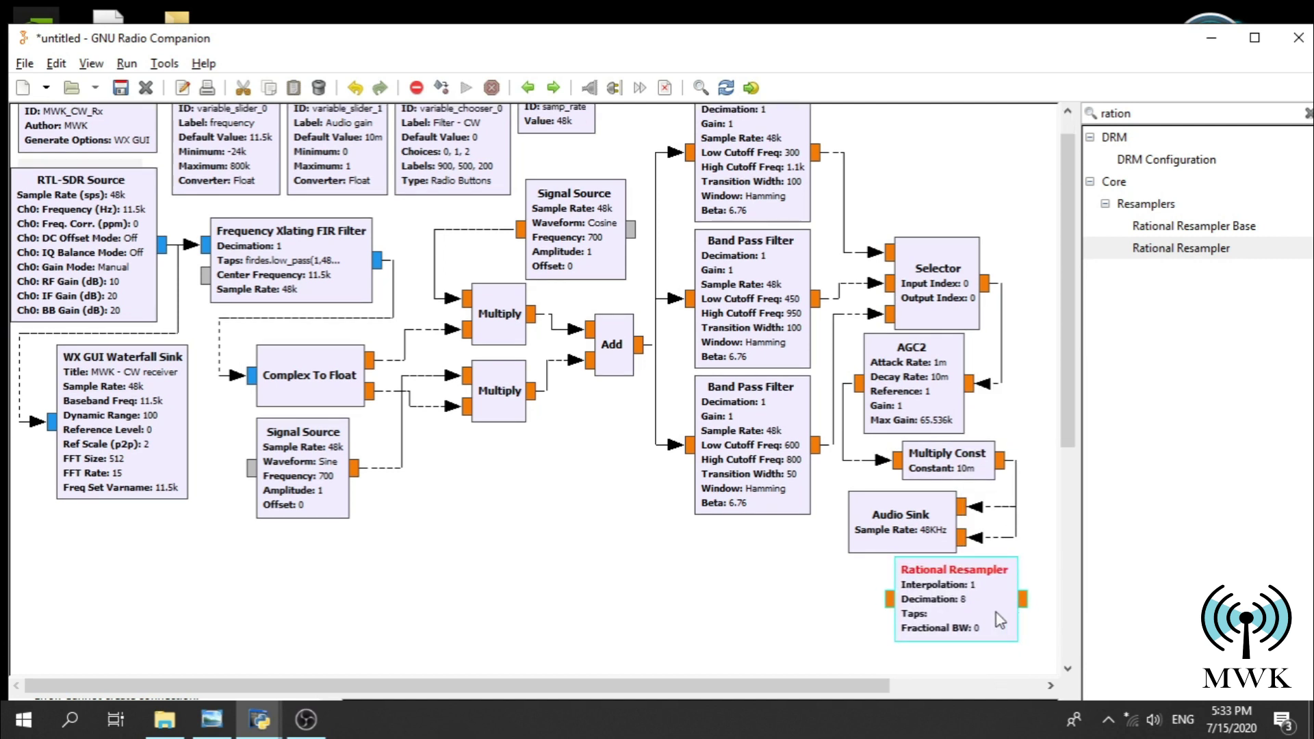
- Connect the Selector output to the Rational Resampler input and move the resampler slightly left beneath the Audio Sink
{"action": "scroll", "coordinate": [1071, 404], "scroll_direction": "up", "scroll_amount": 1}
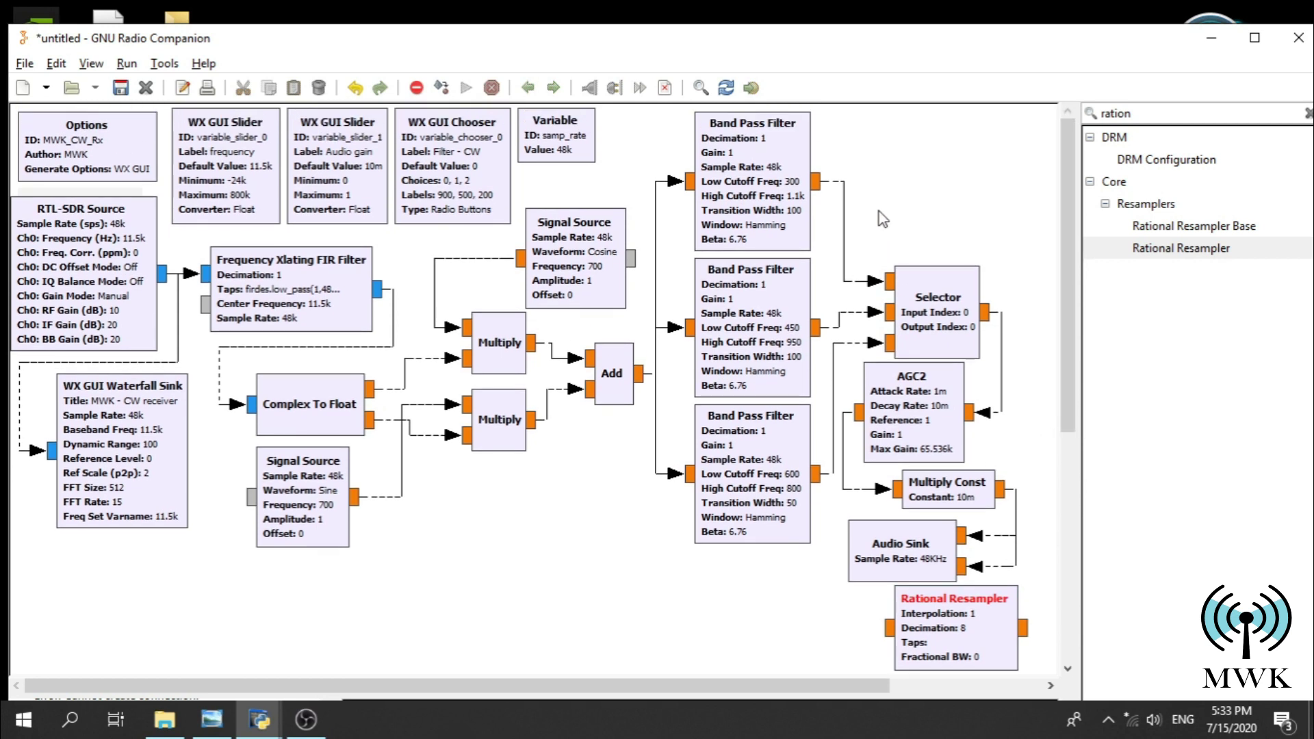
{"action": "left_click", "coordinate": [987, 313]}
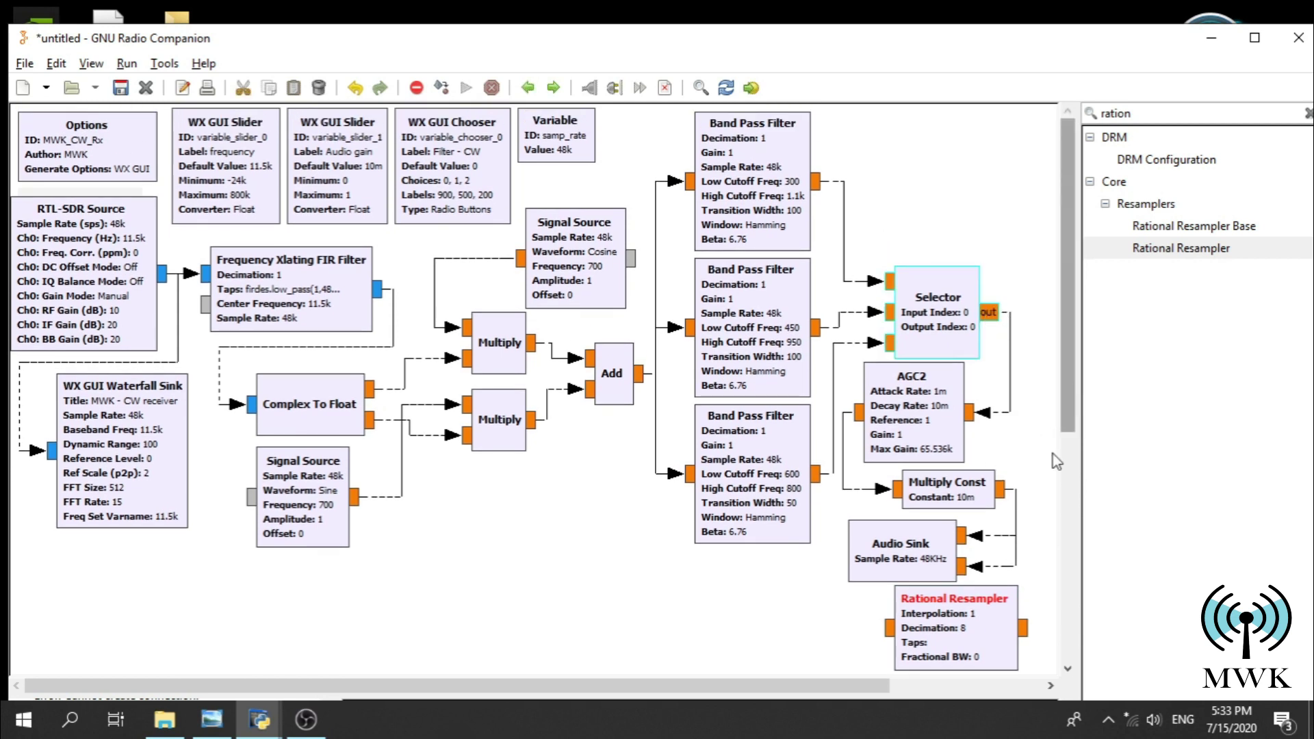
{"action": "left_click", "coordinate": [1027, 630]}
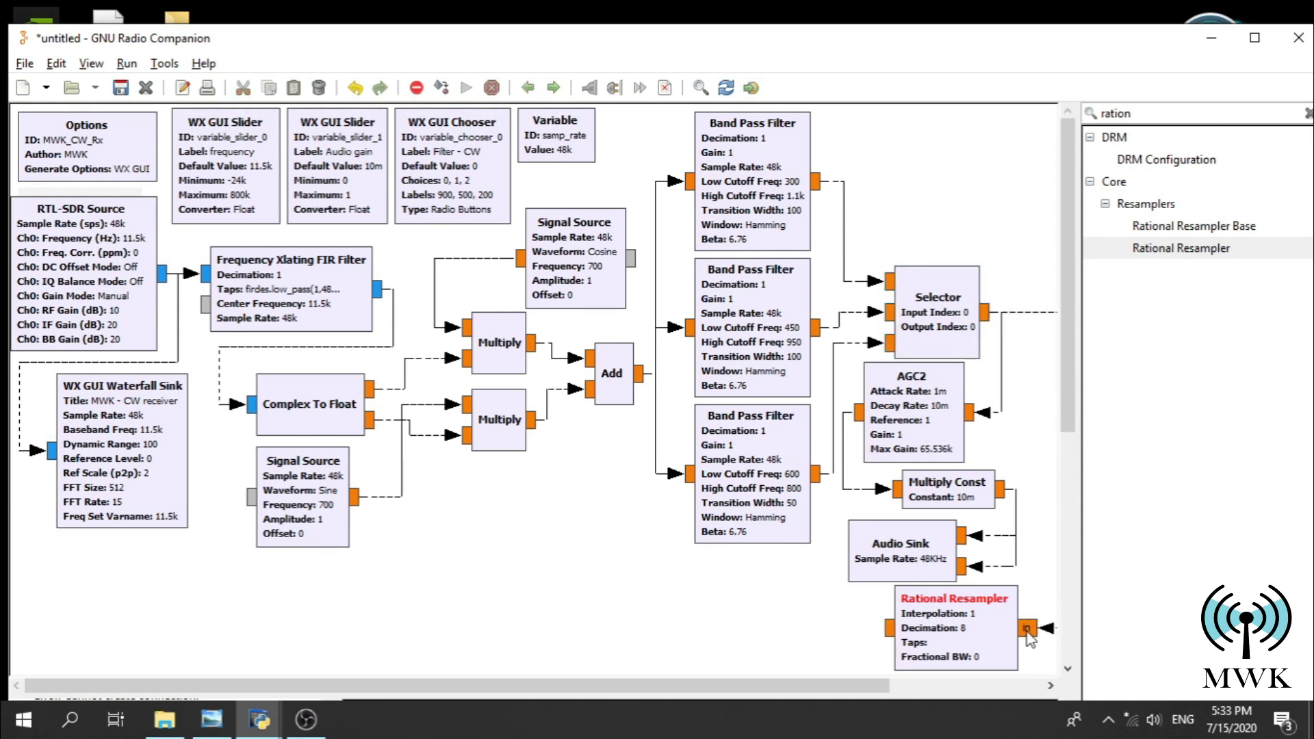
{"action": "left_click_drag", "start_coordinate": [871, 685], "coordinate": [907, 693]}
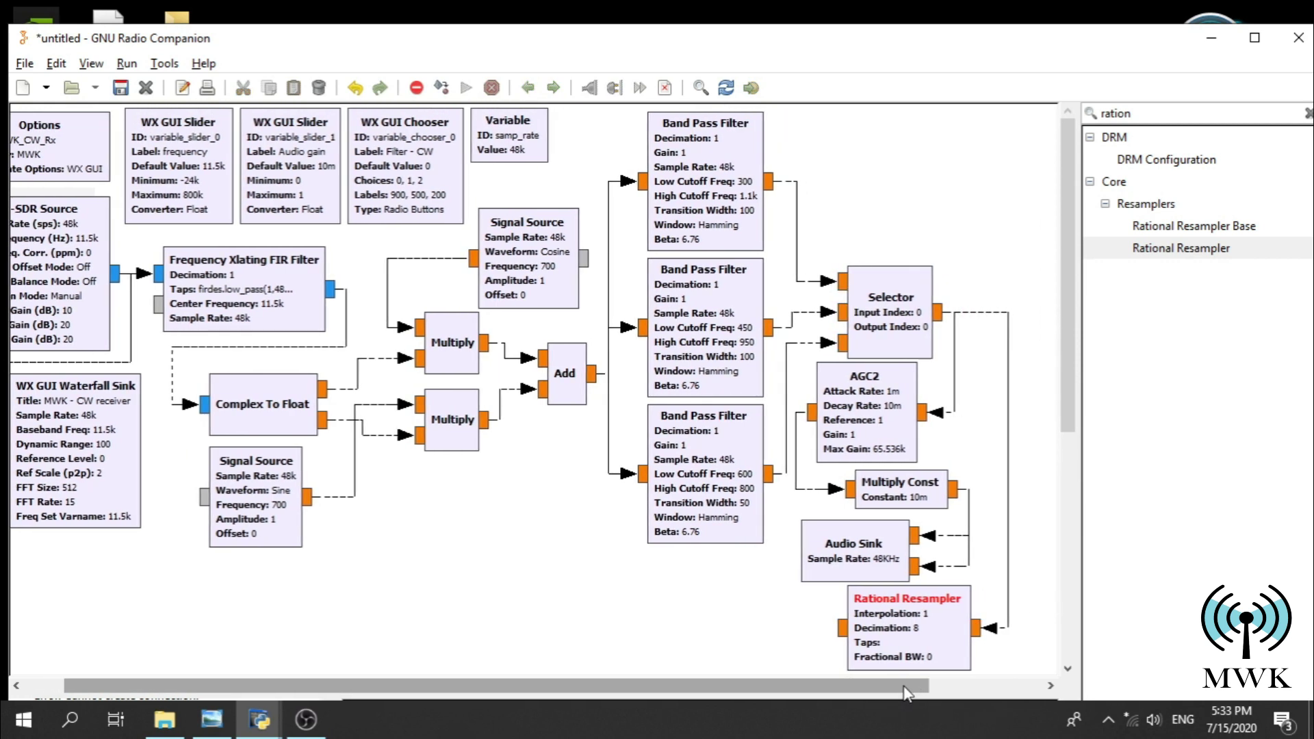
{"action": "left_click_drag", "start_coordinate": [945, 654], "coordinate": [911, 556]}
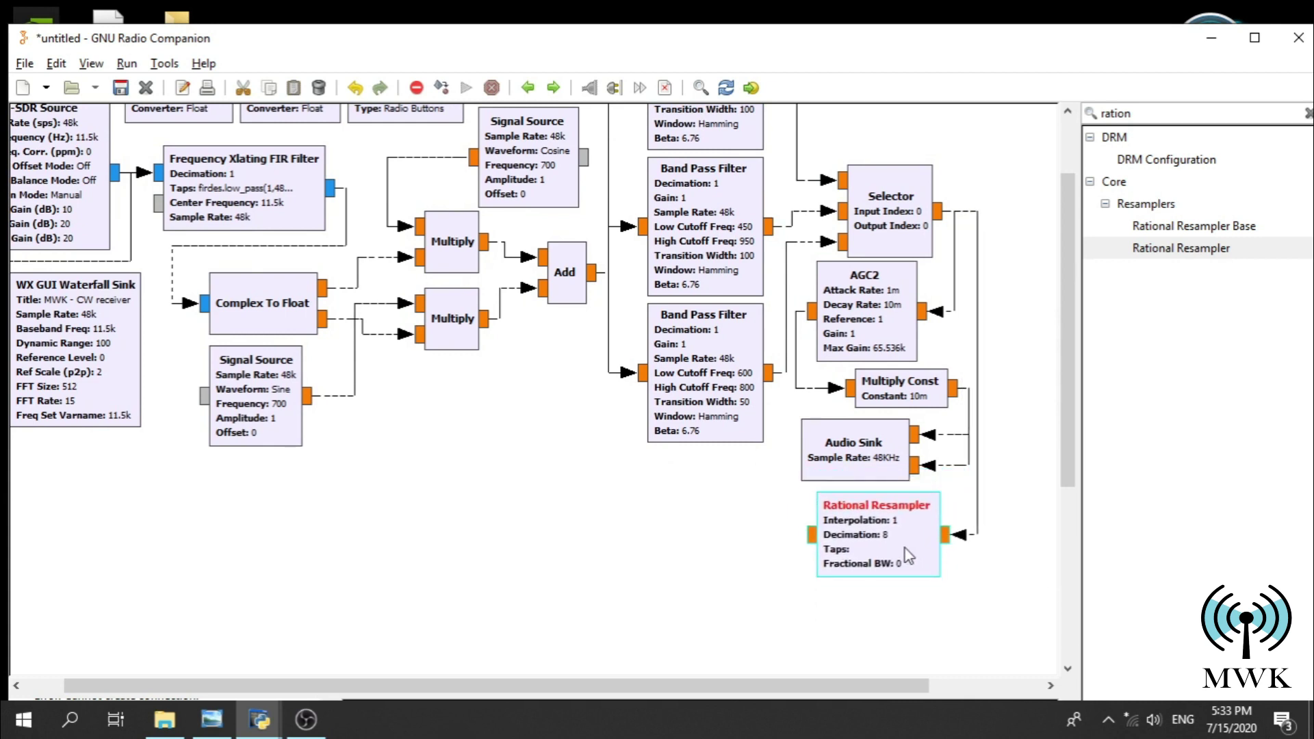
{"action": "left_click", "coordinate": [754, 575]}
{"action": "mouse_move", "coordinate": [1068, 420]}
{"action": "left_mouse_down"}
{"action": "mouse_move", "coordinate": [1082, 365]}
{"action": "mouse_move", "coordinate": [1085, 427]}
{"action": "left_mouse_up"}
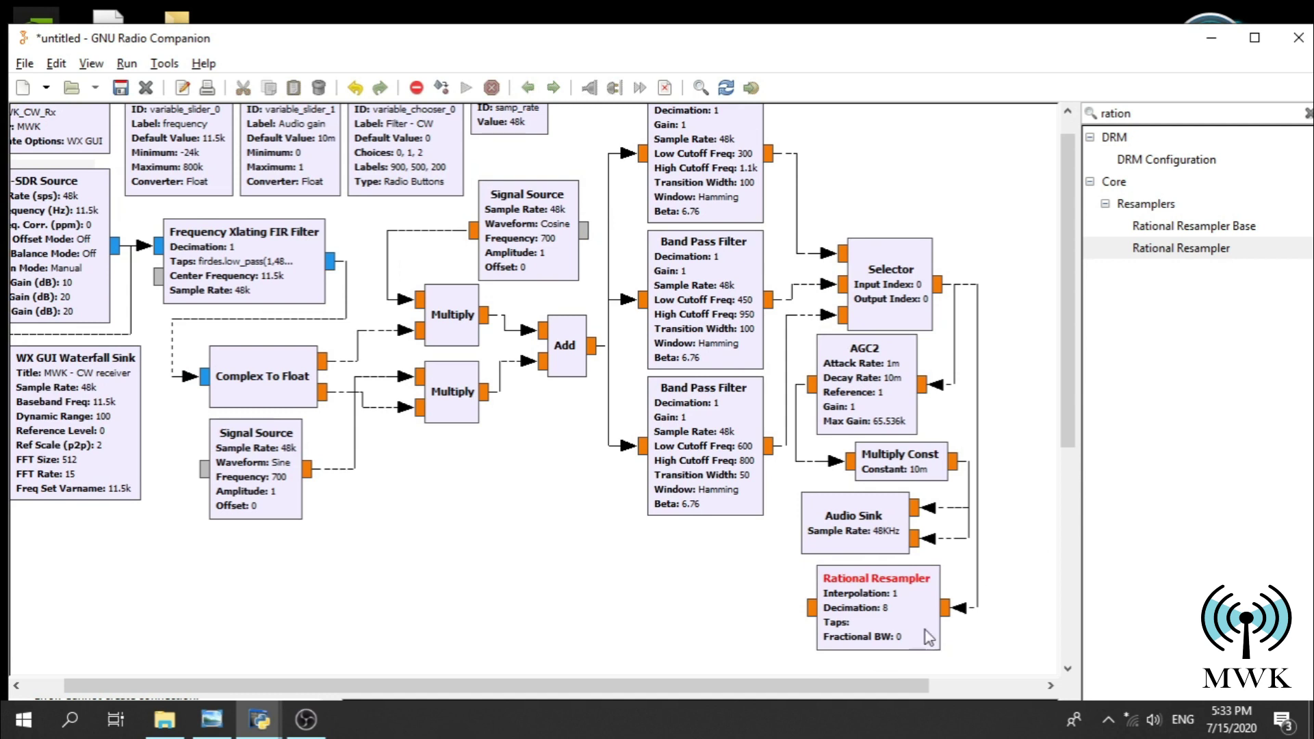
{"action": "left_click_drag", "start_coordinate": [818, 684], "coordinate": [801, 683]}
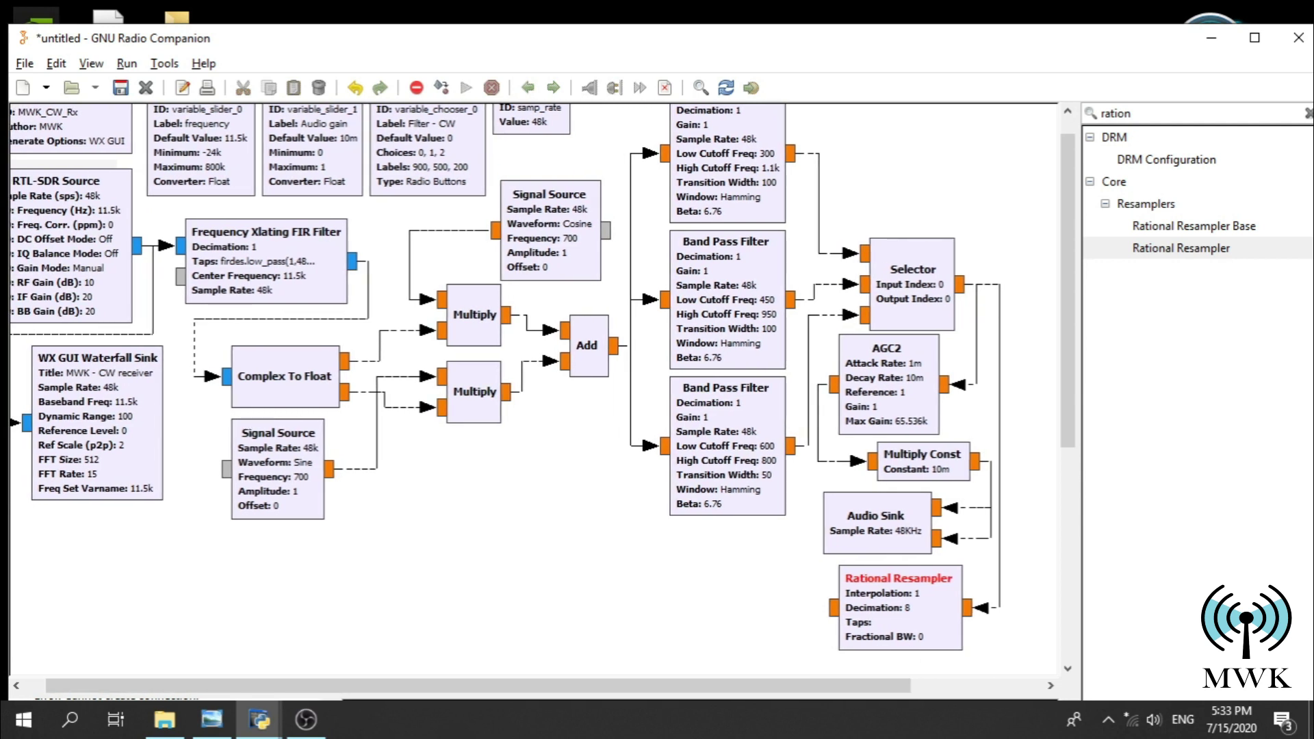
- Add a WX GUI FFT Sink block and place it in the empty area below the Multiply blocks
{"action": "key", "text": "alt+Tab"}
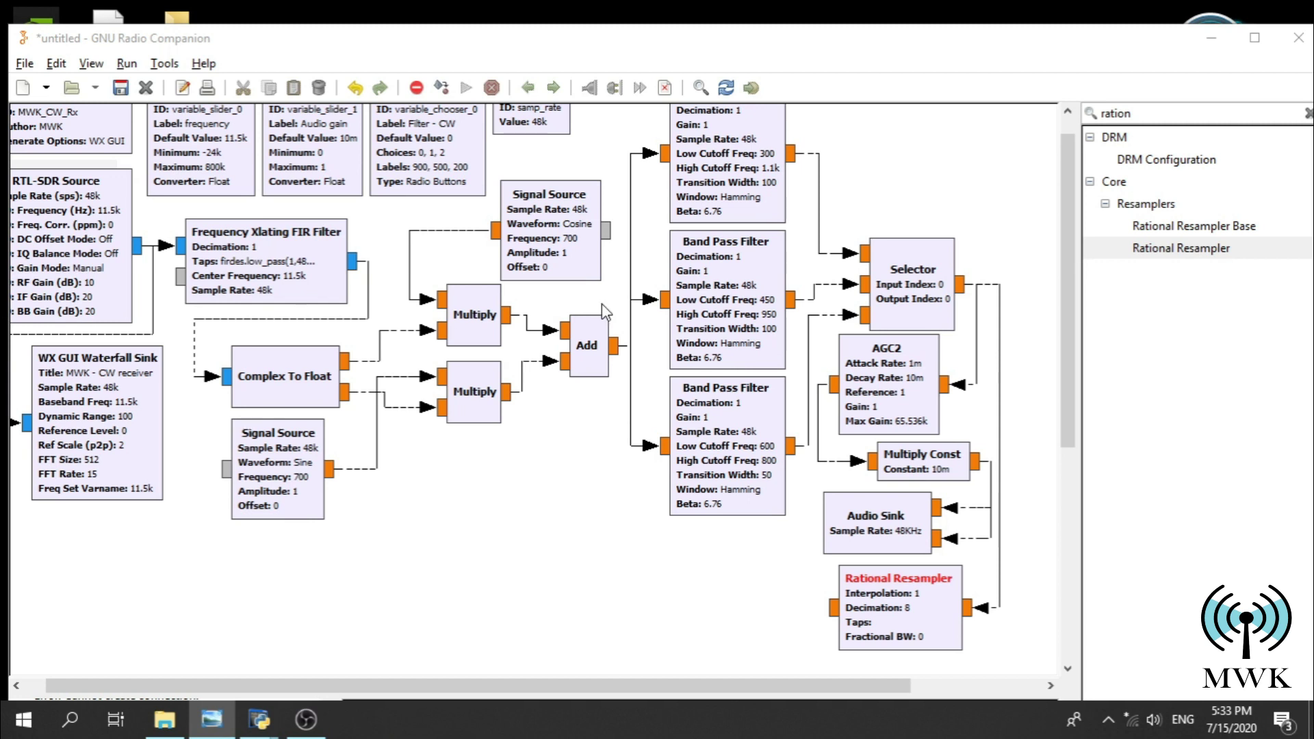
{"action": "left_click", "coordinate": [1122, 115]}
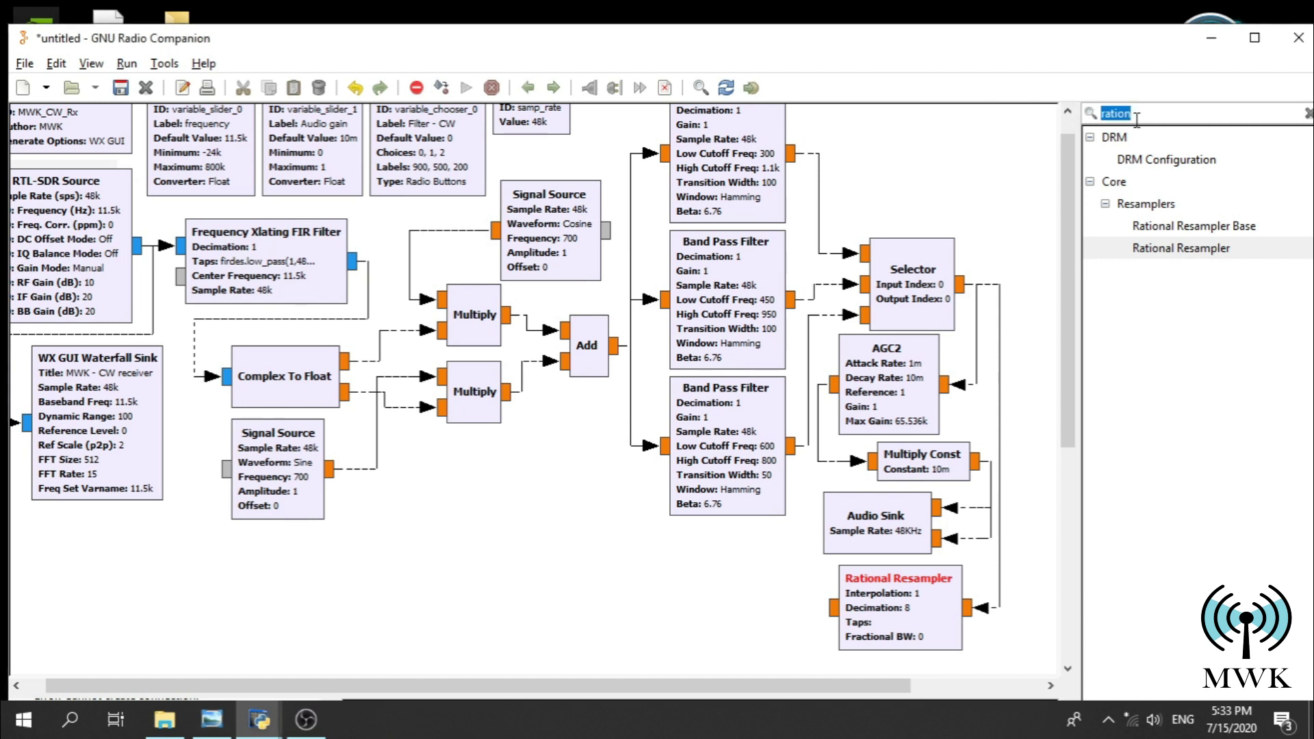
{"action": "type", "text": "wx g"}
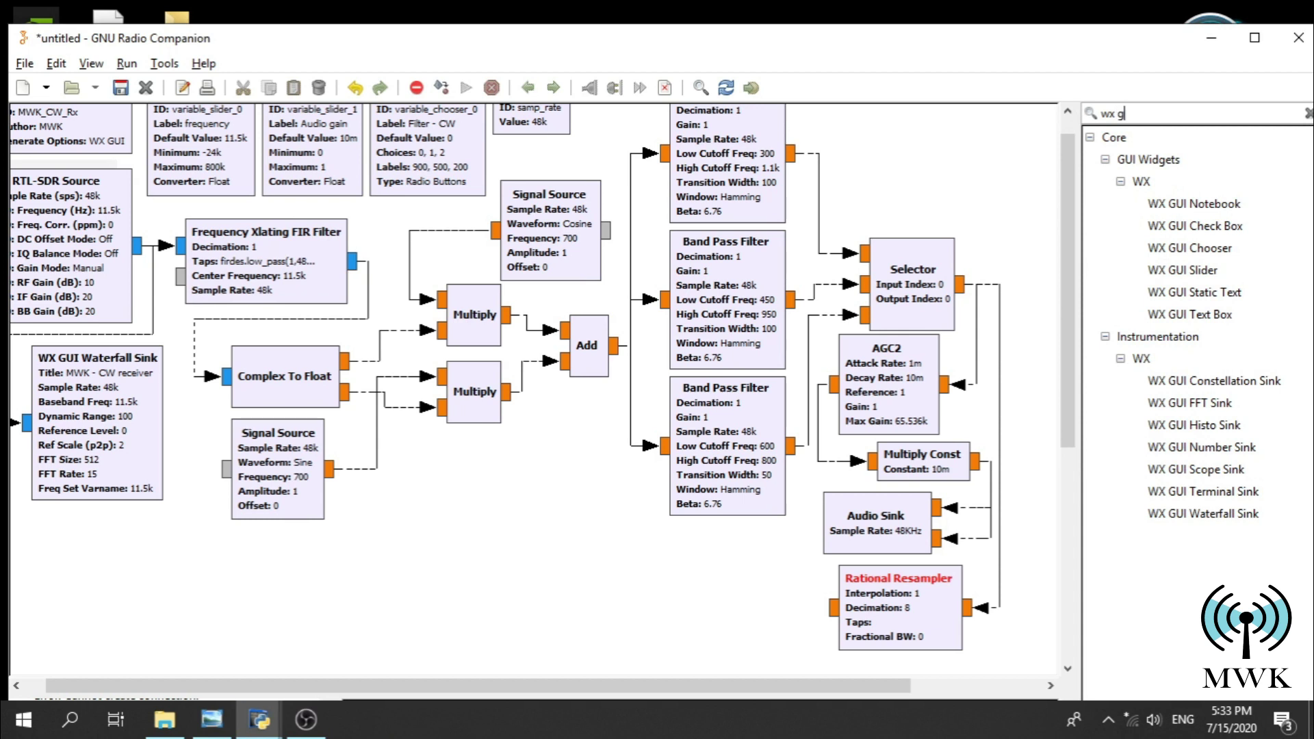
{"action": "type", "text": "ui ff"}
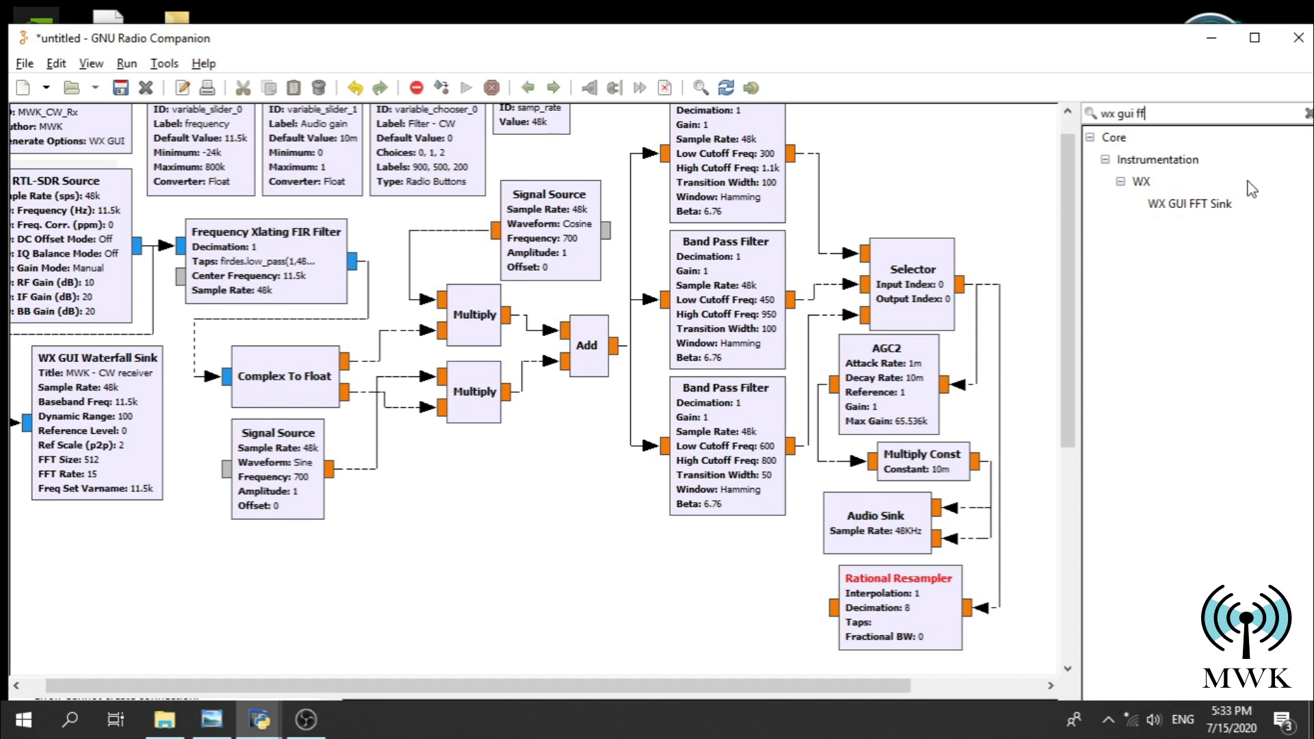
{"action": "left_click", "coordinate": [1225, 203]}
{"action": "left_click_drag", "start_coordinate": [948, 371], "coordinate": [548, 557]}
{"action": "left_click_drag", "start_coordinate": [439, 449], "coordinate": [560, 554]}
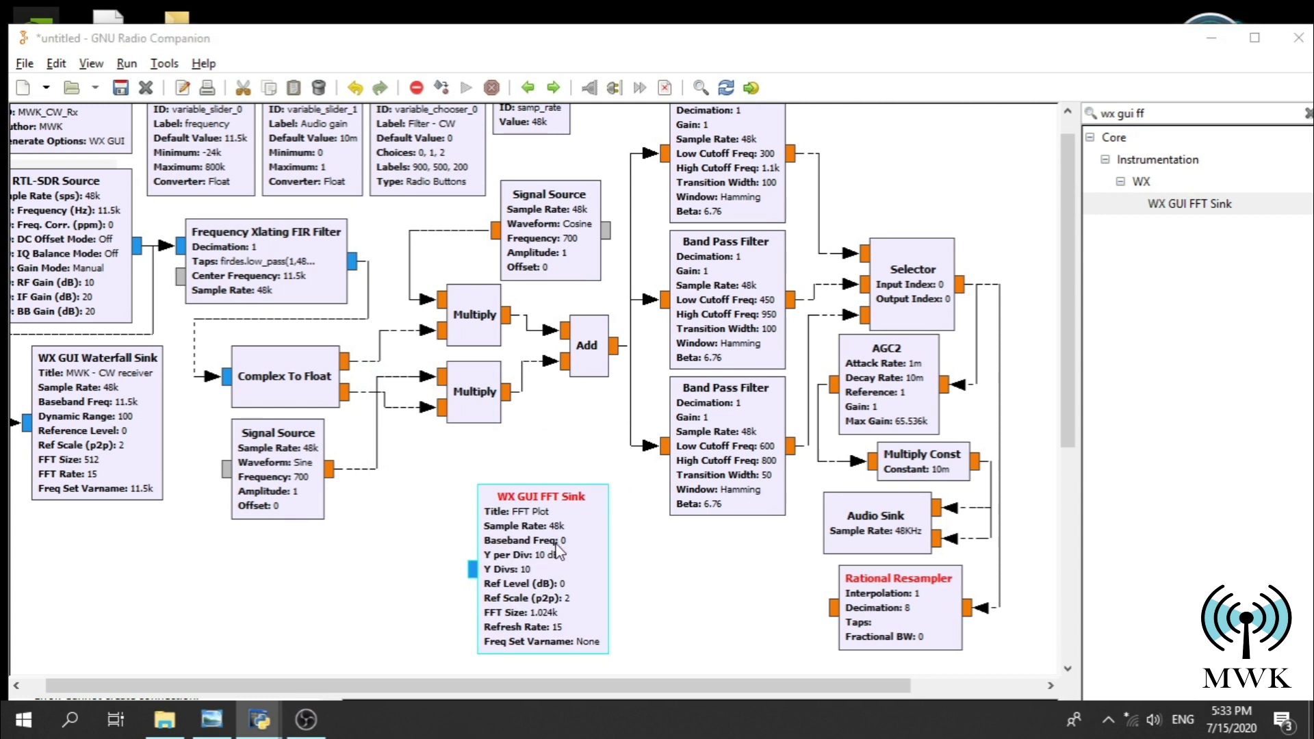
- In the WX GUI FFT Sink properties, clear the title and set the sample rate to 6000
{"action": "double_click", "coordinate": [560, 553]}
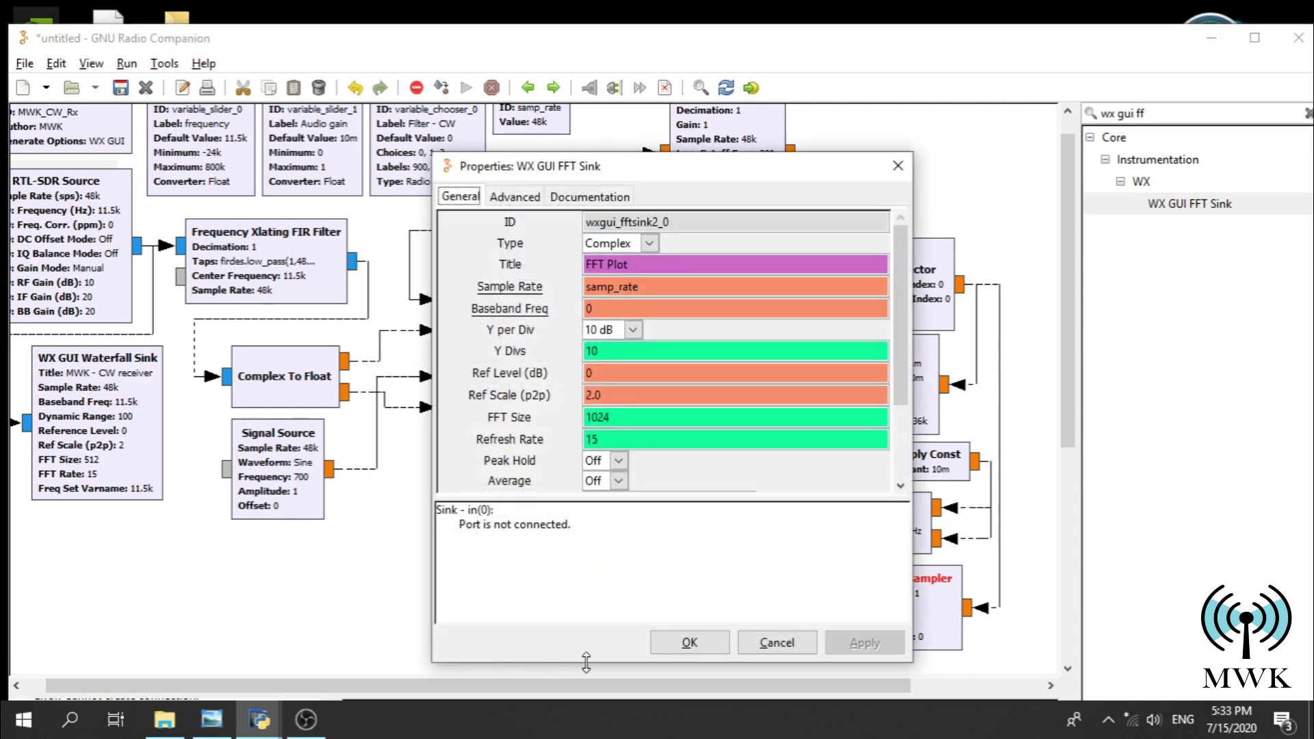
{"action": "left_click_drag", "start_coordinate": [605, 663], "coordinate": [606, 713]}
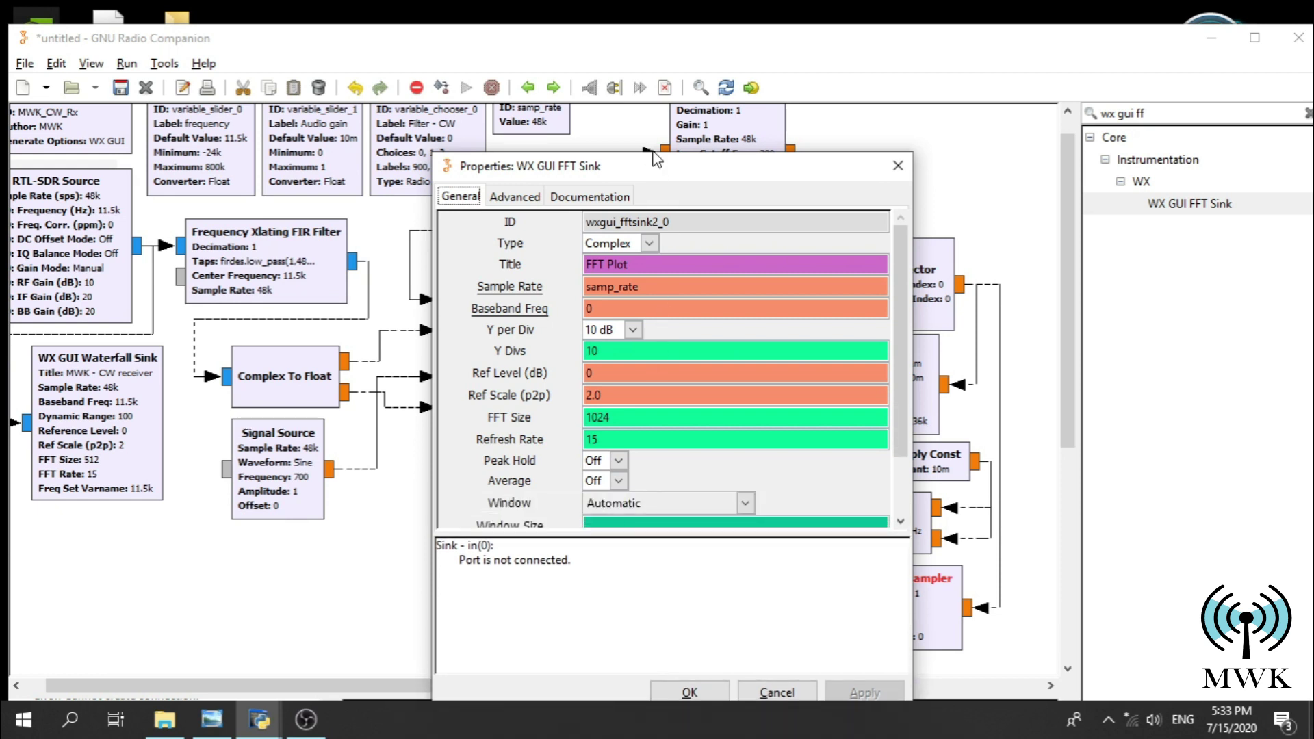
{"action": "left_click_drag", "start_coordinate": [652, 156], "coordinate": [652, 60]}
{"action": "mouse_move", "coordinate": [674, 192]}
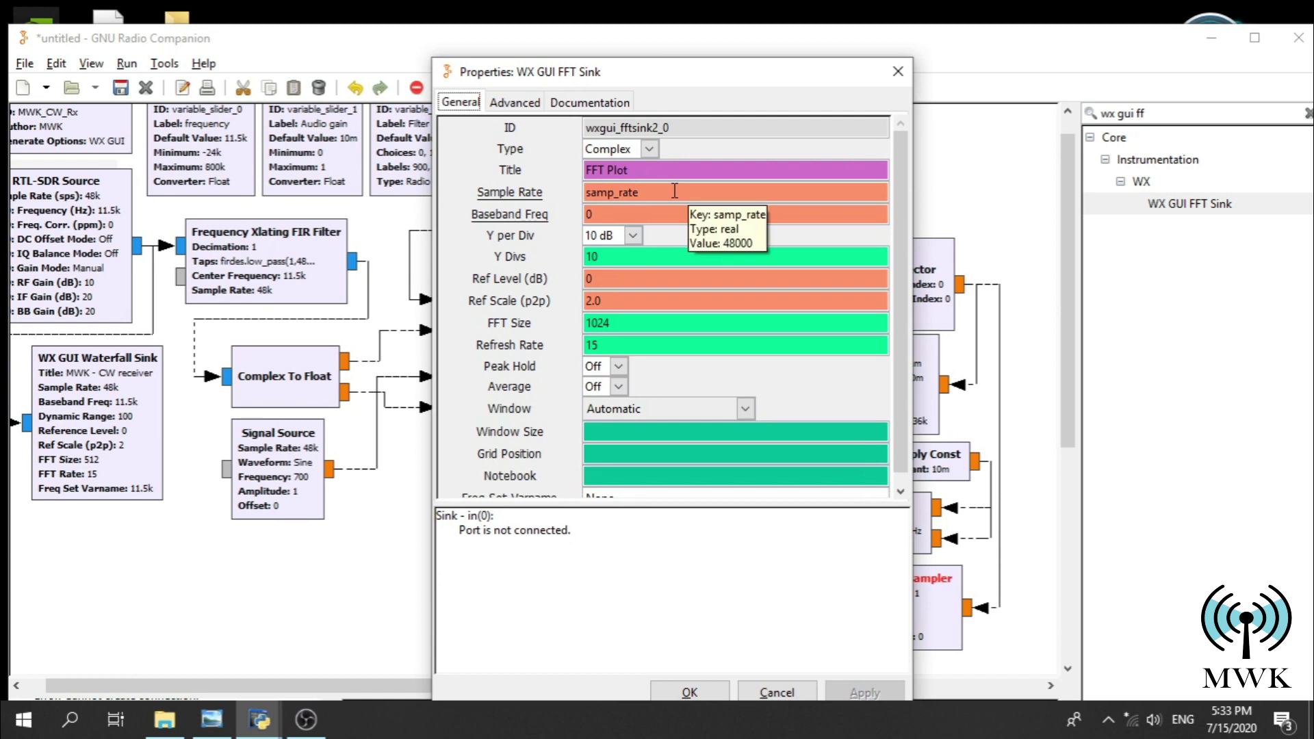
{"action": "triple_click", "coordinate": [621, 174]}
{"action": "key", "text": "BackSpace"}
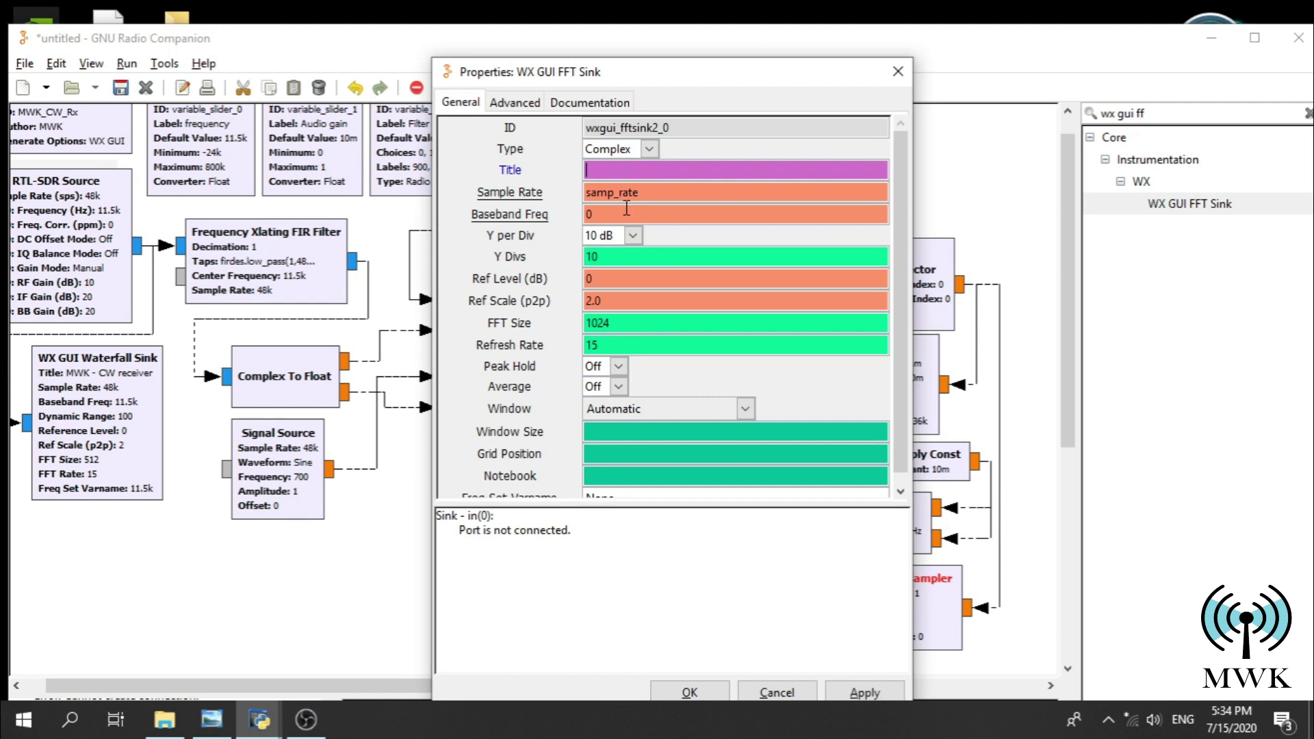
{"action": "double_click", "coordinate": [629, 193]}
{"action": "type", "text": "6"}
- Set the FFT Sink's baseband frequency to variable_slider_0
{"action": "type", "text": "varia"}
{"action": "type", "text": "ble_"}
{"action": "type", "text": "slioder"}
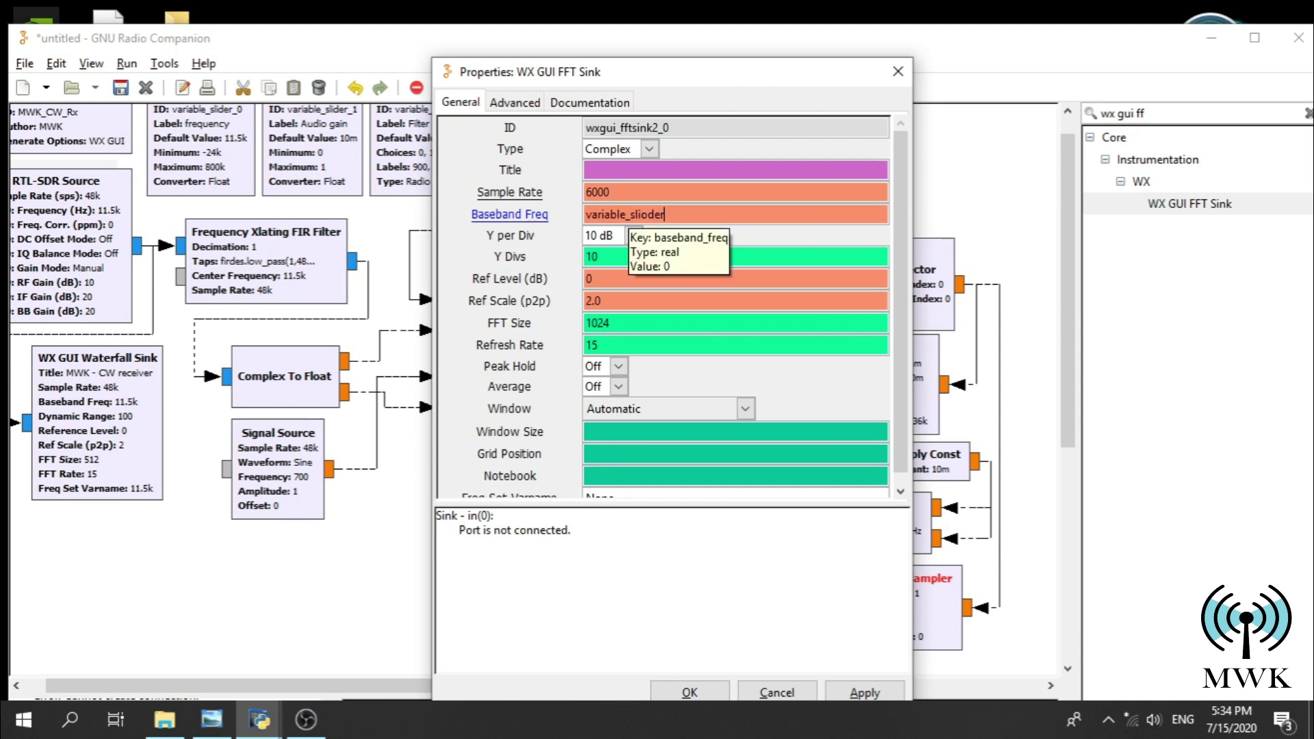
{"action": "left_click", "coordinate": [648, 214]}
{"action": "key", "text": "BackSpace"}
{"action": "key", "text": "BackSpace"}
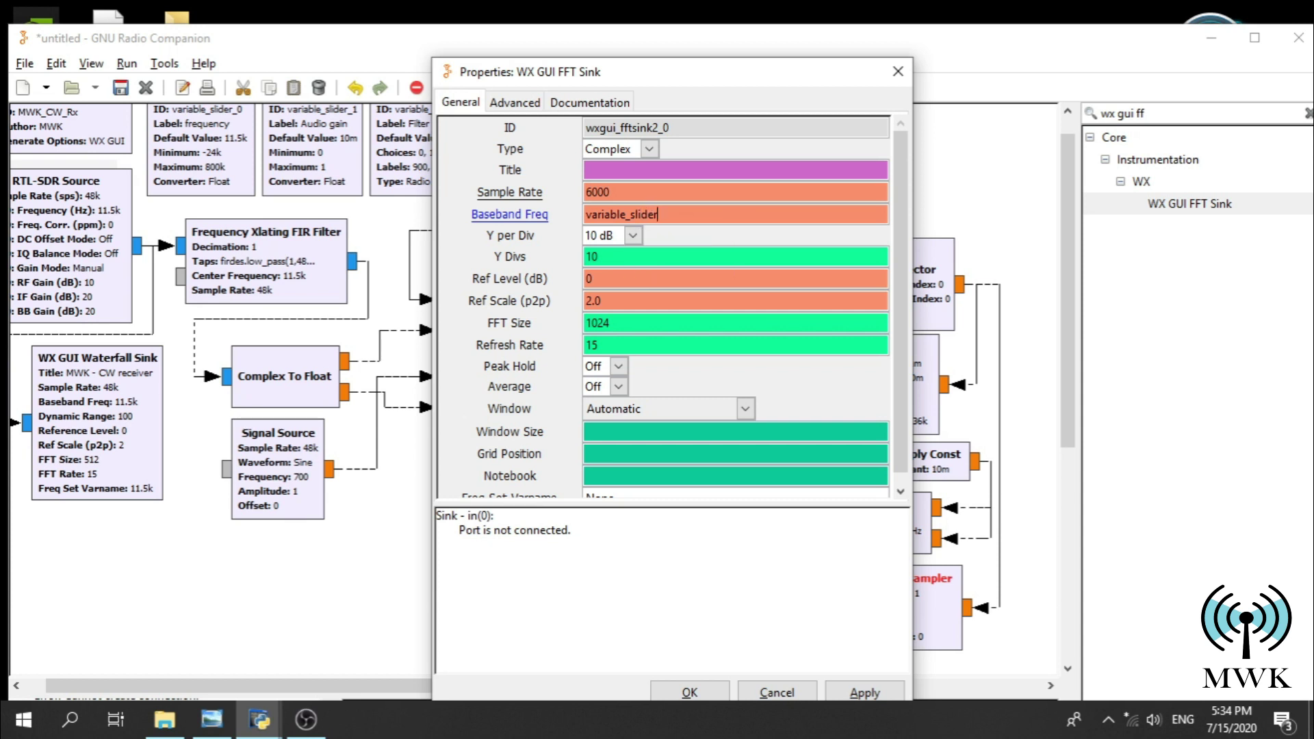
{"action": "type", "text": "0"}
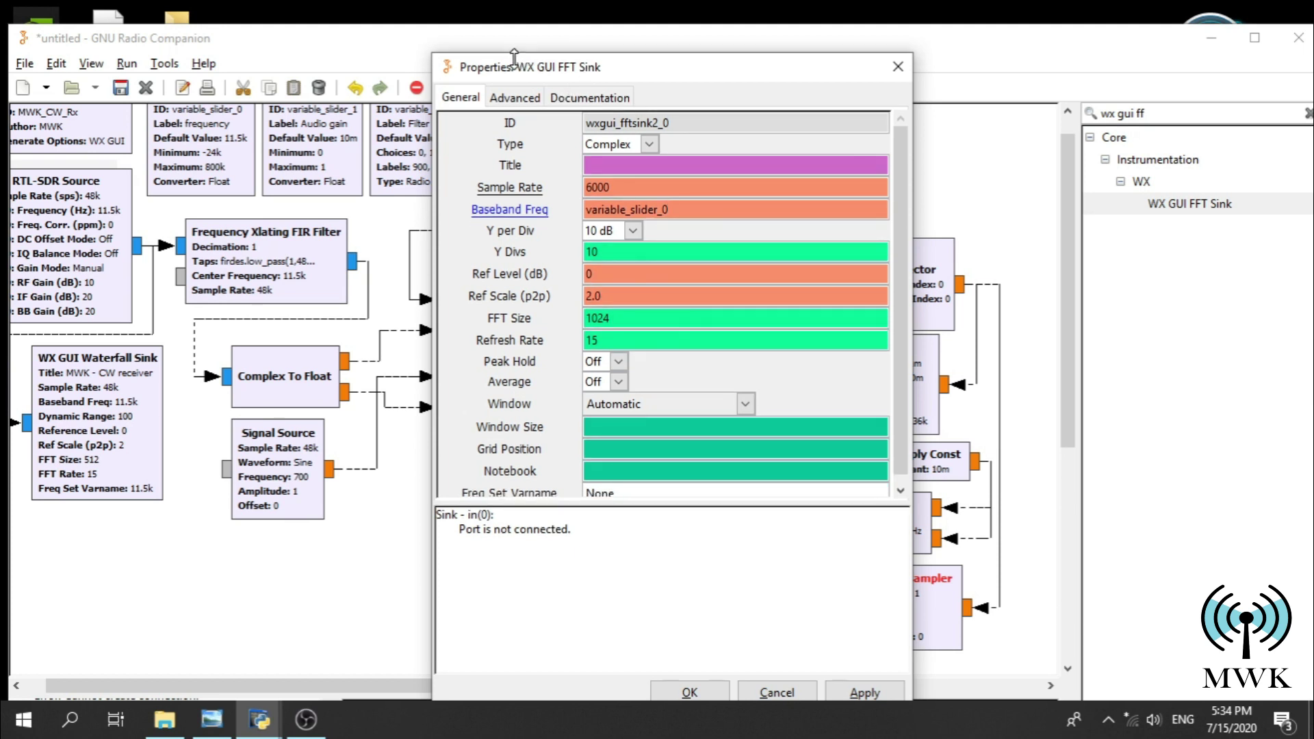
- Set the FFT Sink's type to Float and apply its properties
{"action": "left_click_drag", "start_coordinate": [551, 73], "coordinate": [469, 68]}
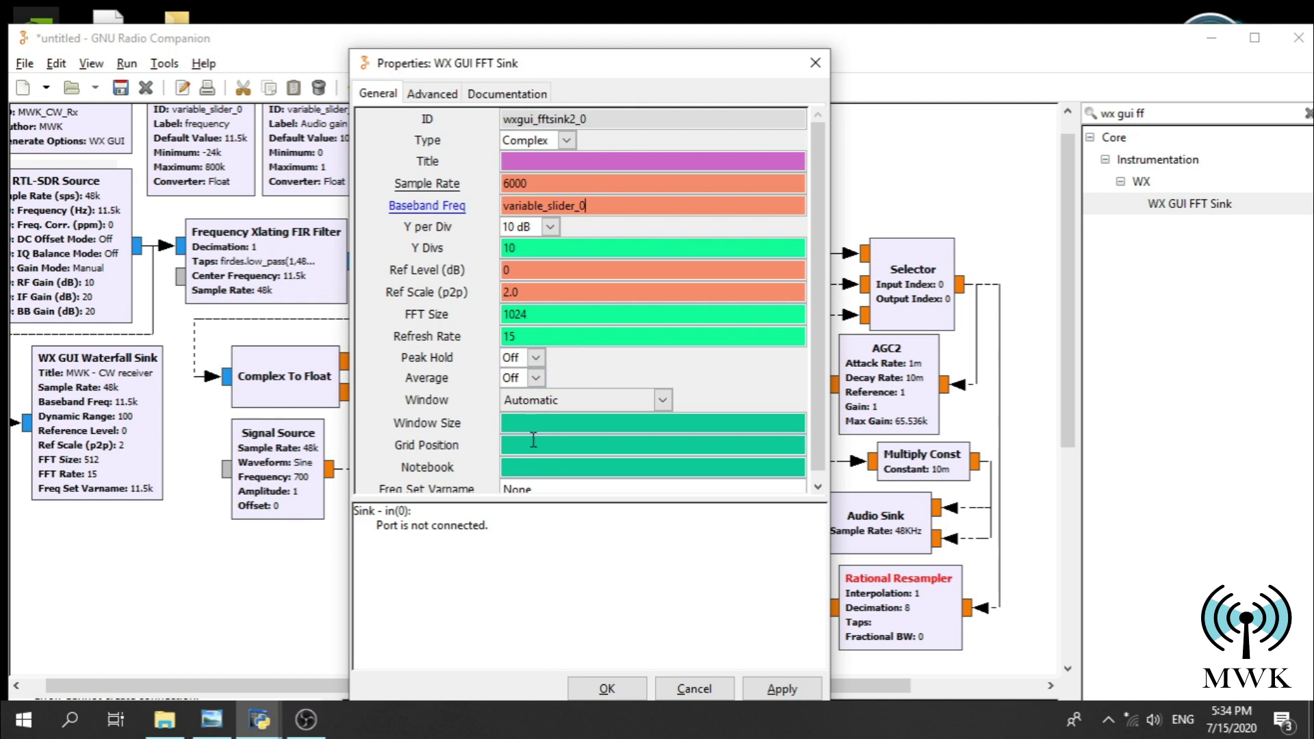
{"action": "left_click", "coordinate": [566, 140]}
{"action": "left_click", "coordinate": [548, 184]}
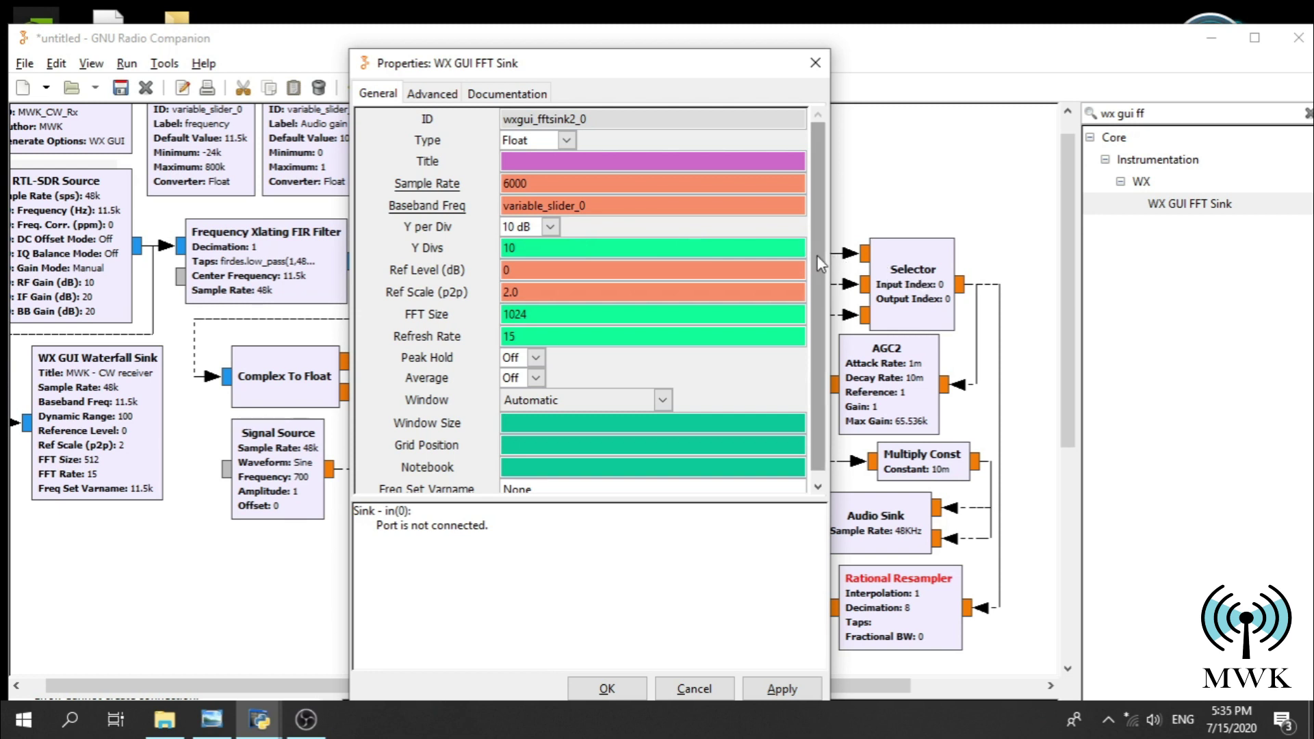
{"action": "left_click", "coordinate": [607, 690]}
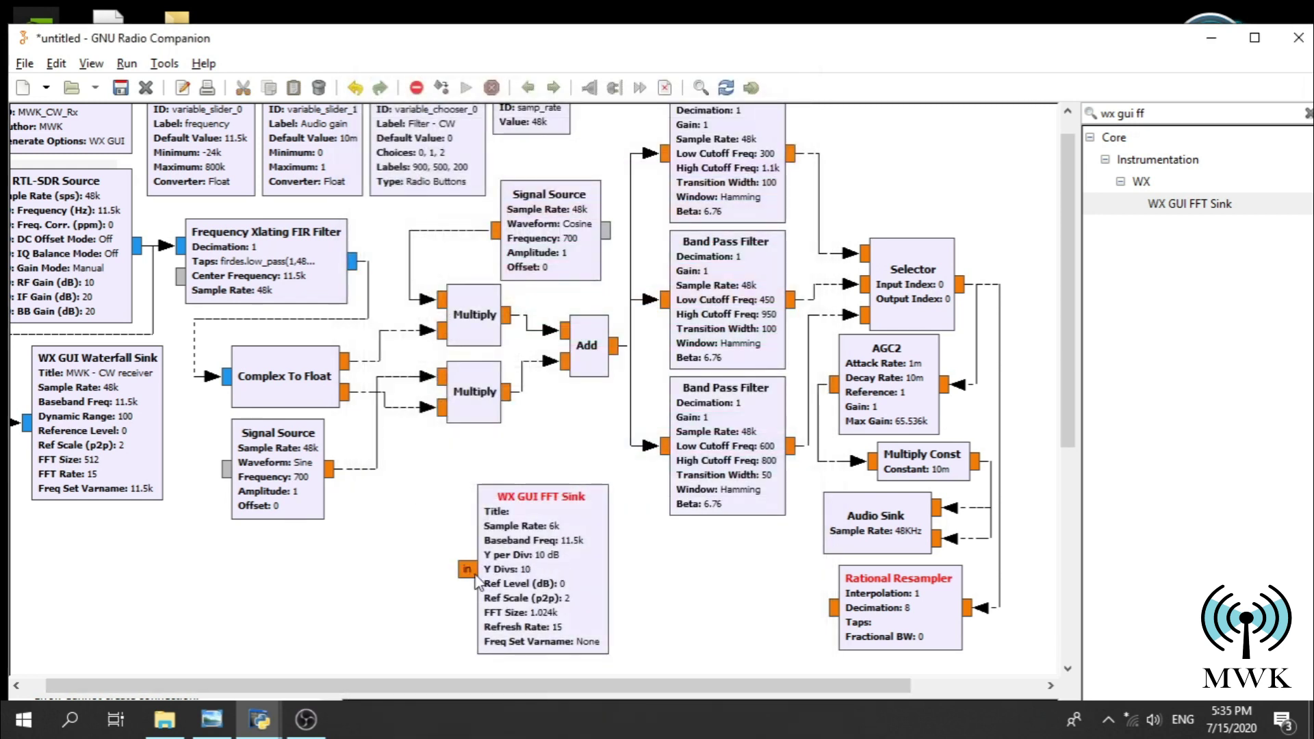
- Rotate the FFT Sink counterclockwise twice so its input faces the Rational Resampler
{"action": "right_click", "coordinate": [604, 598]}
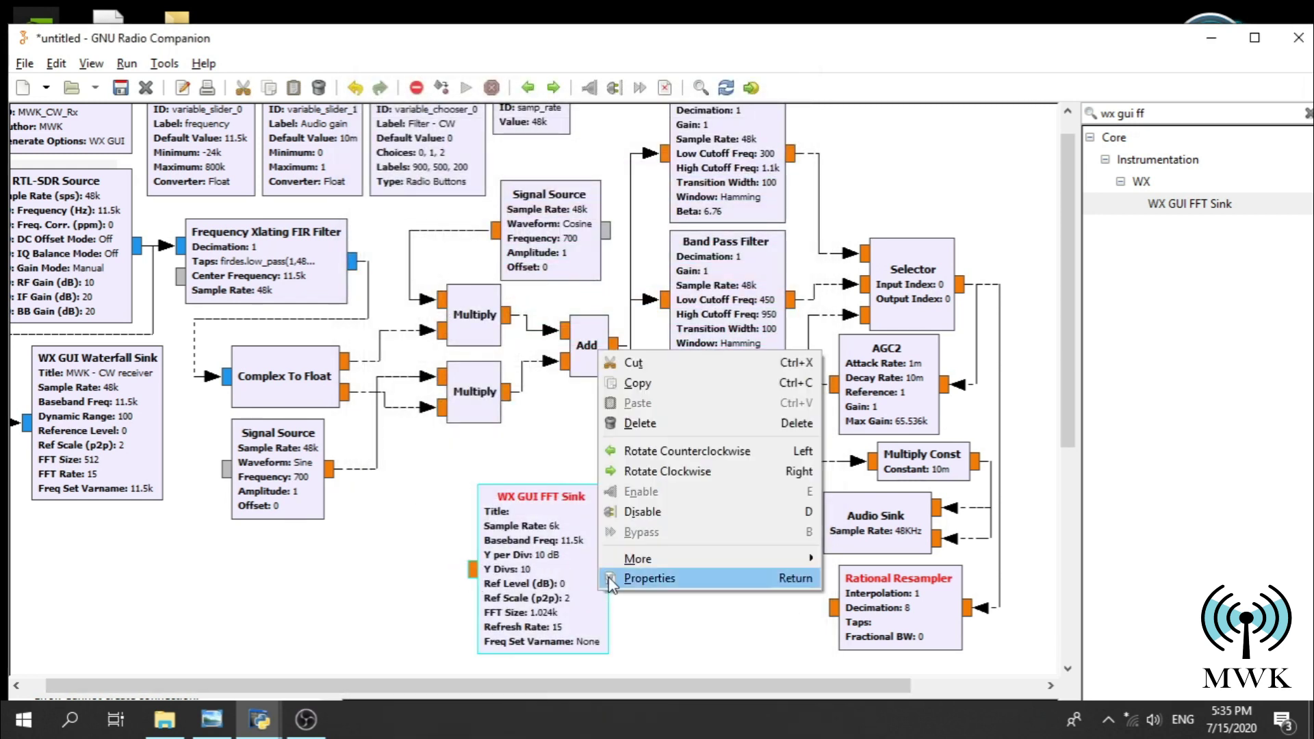
{"action": "left_click", "coordinate": [657, 450]}
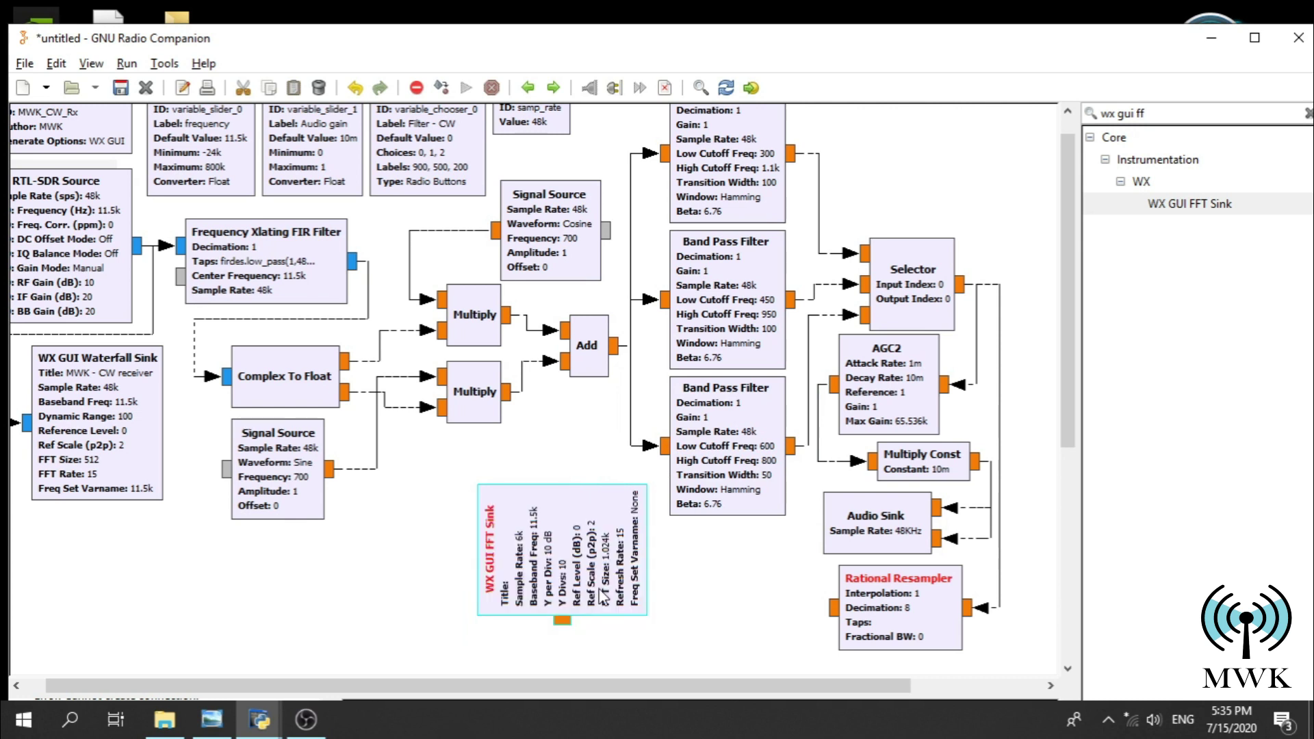
{"action": "right_click", "coordinate": [609, 510]}
{"action": "key", "text": "Escape"}
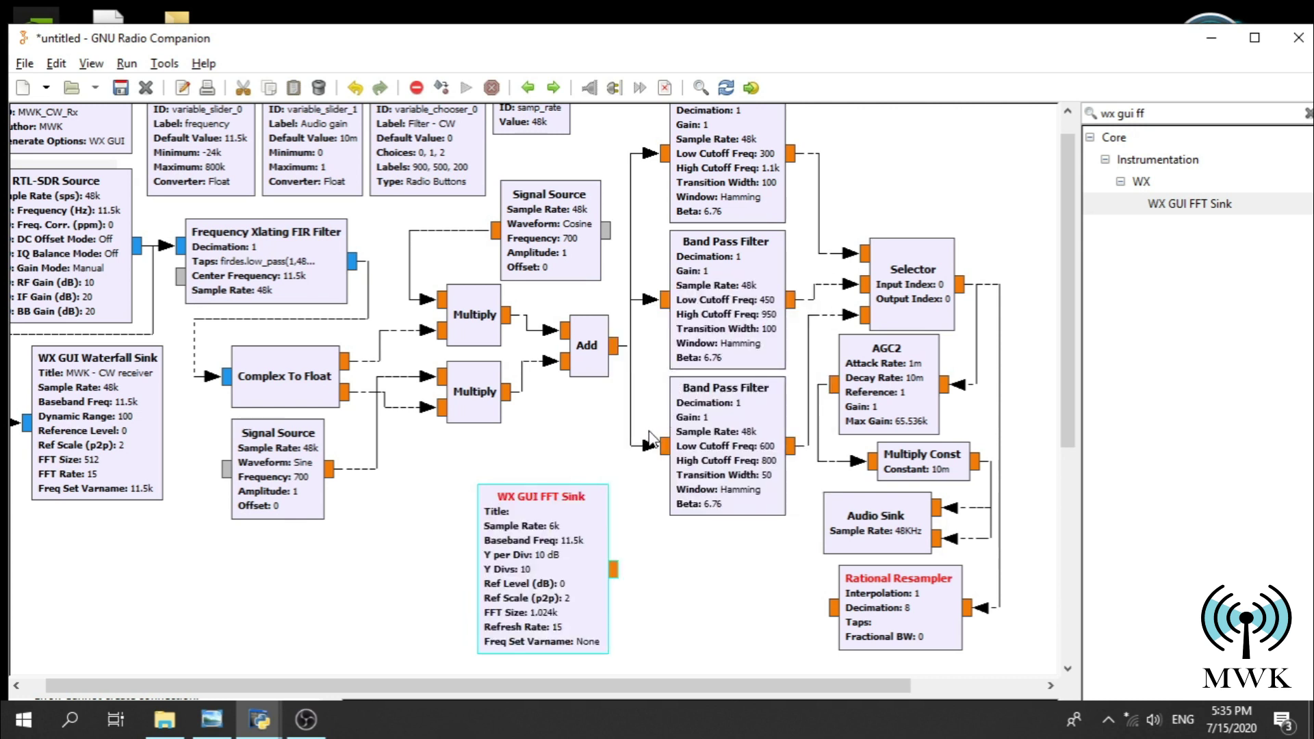
- Connect the Rational Resampler output to the FFT Sink input and shift the sink slightly up and to the left
{"action": "left_click", "coordinate": [832, 607]}
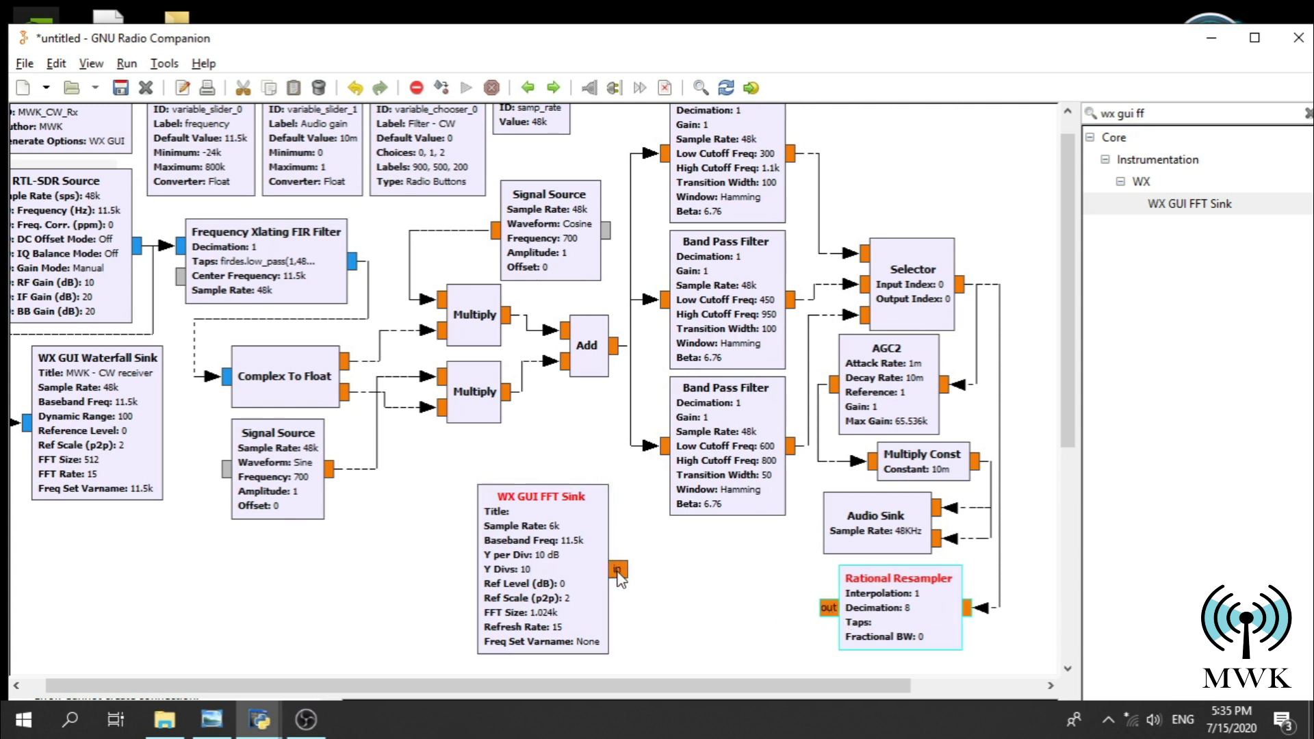
{"action": "left_click", "coordinate": [619, 572]}
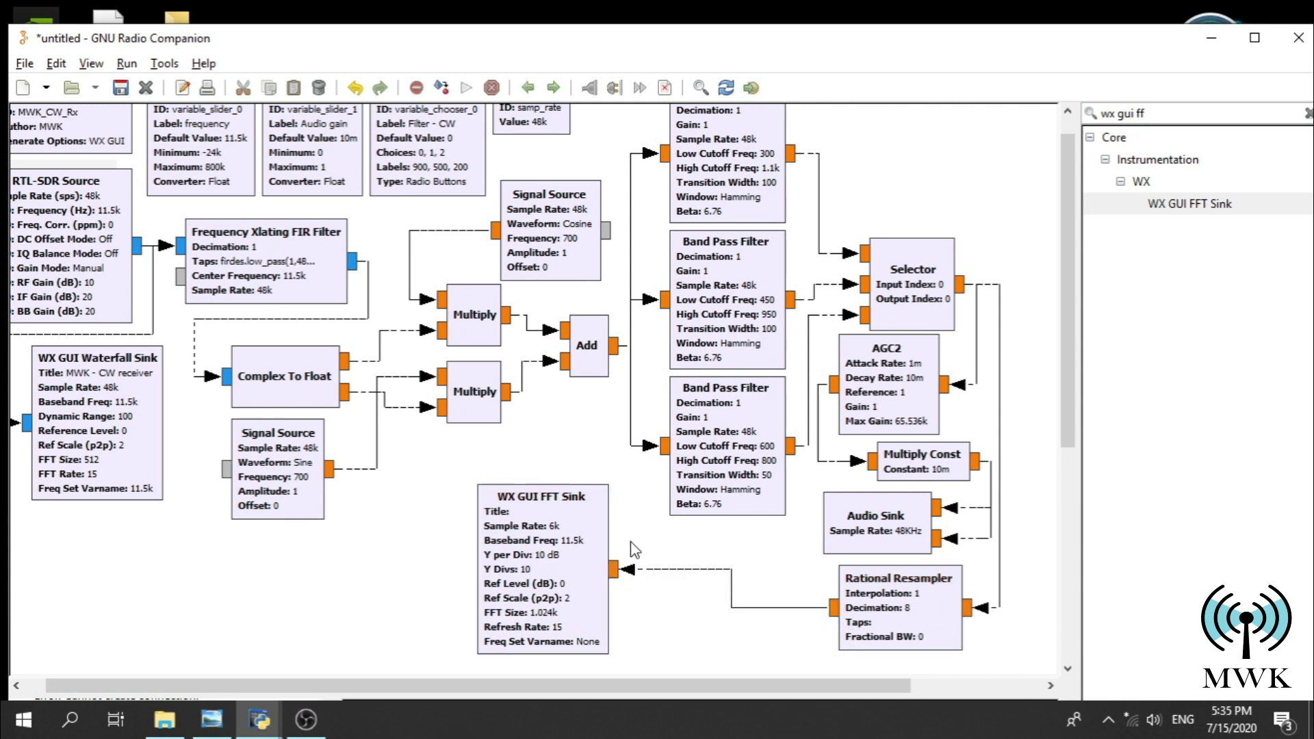
{"action": "left_click_drag", "start_coordinate": [588, 538], "coordinate": [550, 525]}
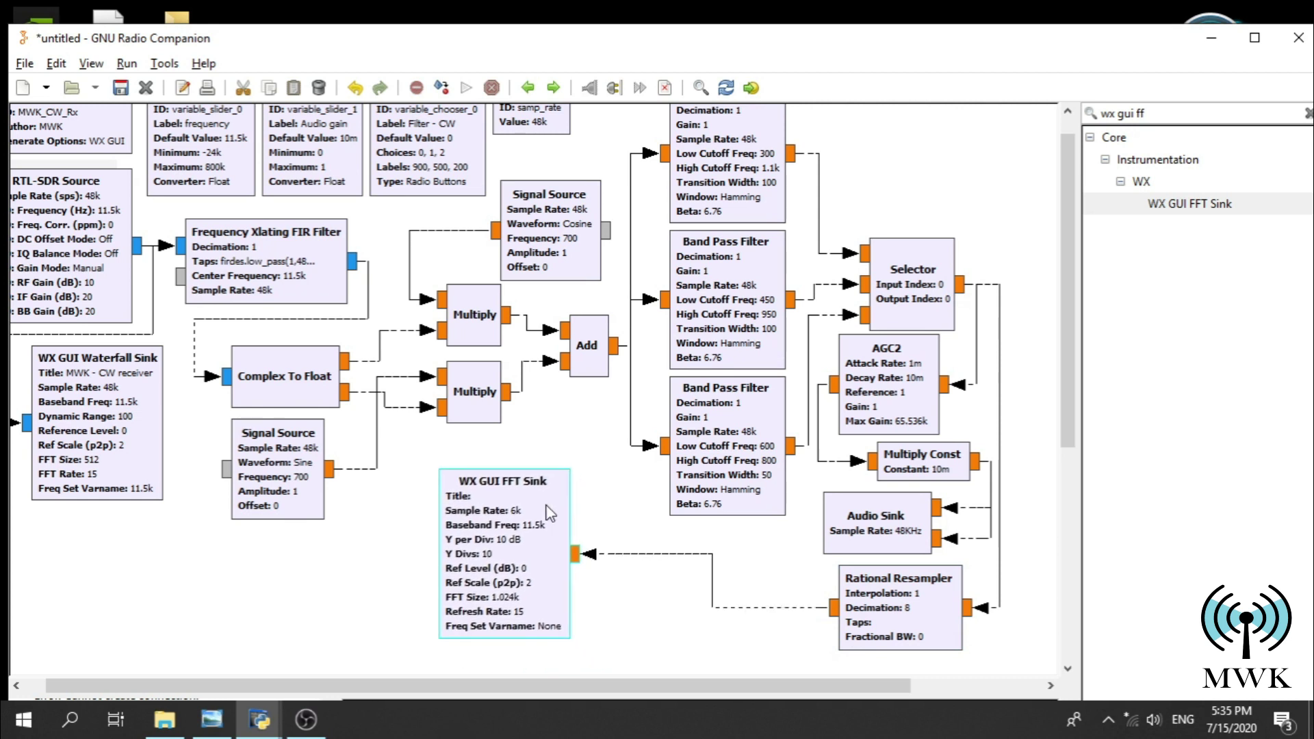
- Save the flowgraph to the Desktop folder as cw_test.grc
{"action": "left_click_drag", "start_coordinate": [1068, 427], "coordinate": [1070, 395]}
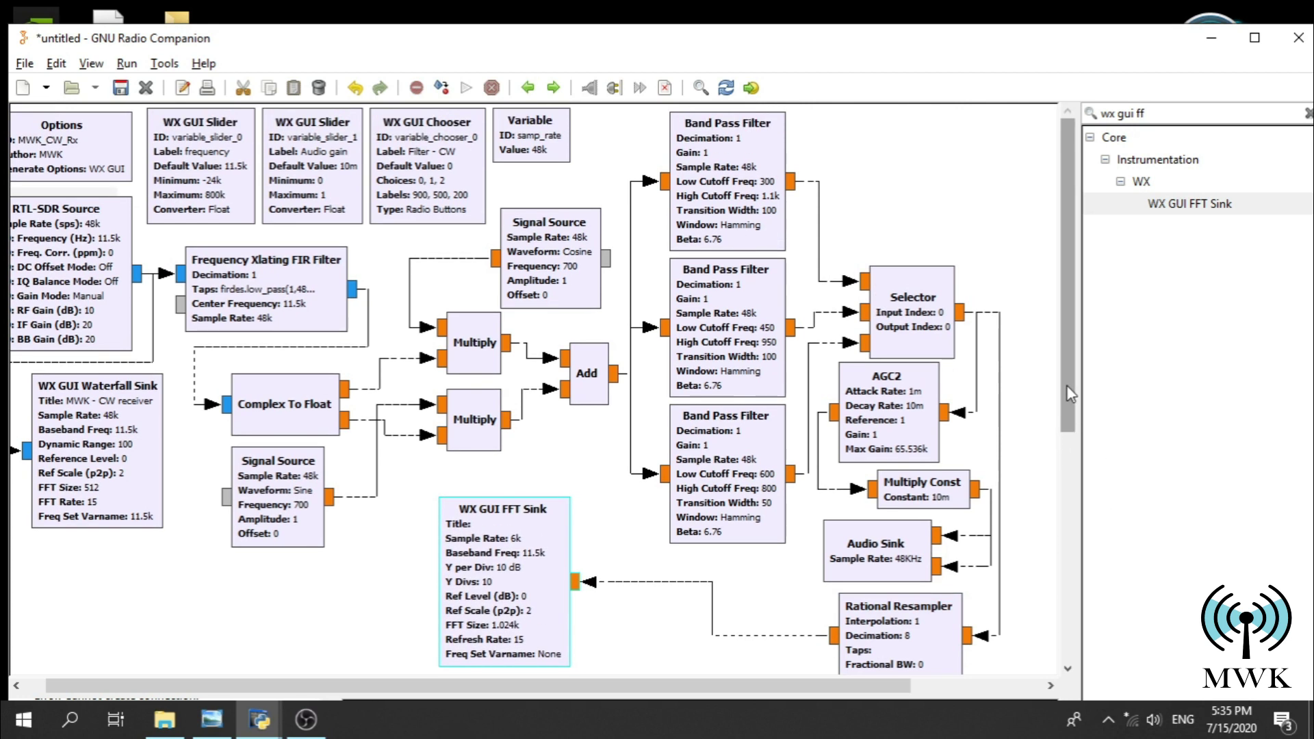
{"action": "left_click_drag", "start_coordinate": [704, 693], "coordinate": [683, 693]}
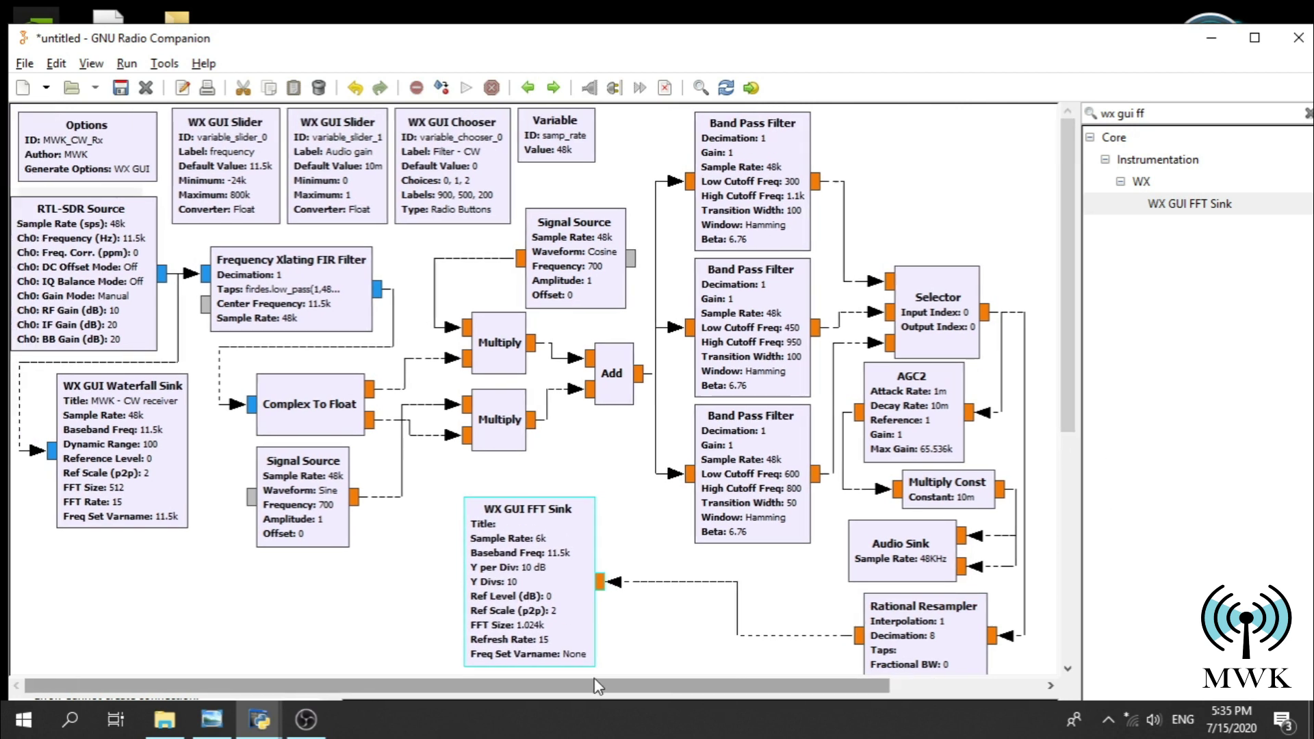
{"action": "mouse_move", "coordinate": [1065, 322]}
{"action": "left_mouse_down"}
{"action": "mouse_move", "coordinate": [1066, 404]}
{"action": "mouse_move", "coordinate": [1059, 298]}
{"action": "left_mouse_up"}
{"action": "left_click_drag", "start_coordinate": [791, 685], "coordinate": [794, 685]}
{"action": "mouse_move", "coordinate": [1066, 364]}
{"action": "left_mouse_down"}
{"action": "mouse_move", "coordinate": [1066, 391]}
{"action": "mouse_move", "coordinate": [1065, 364]}
{"action": "left_mouse_up"}
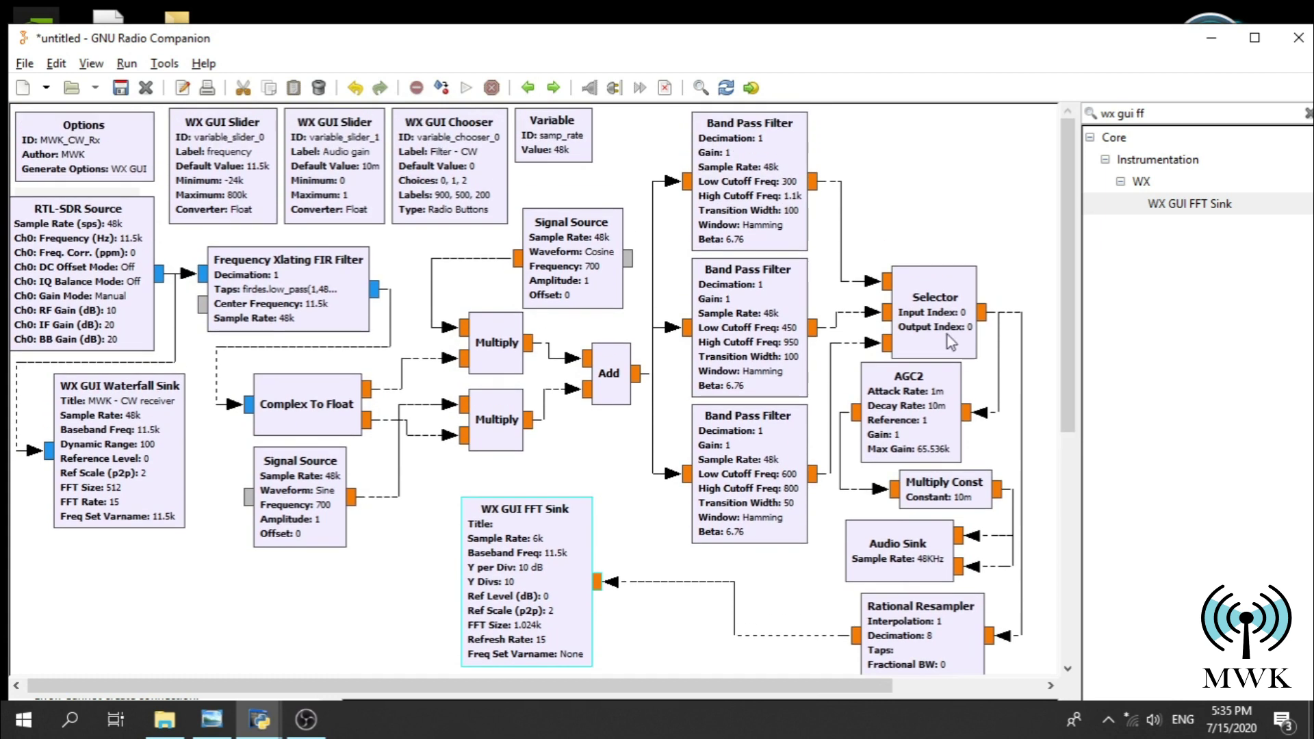
{"action": "left_click", "coordinate": [121, 88]}
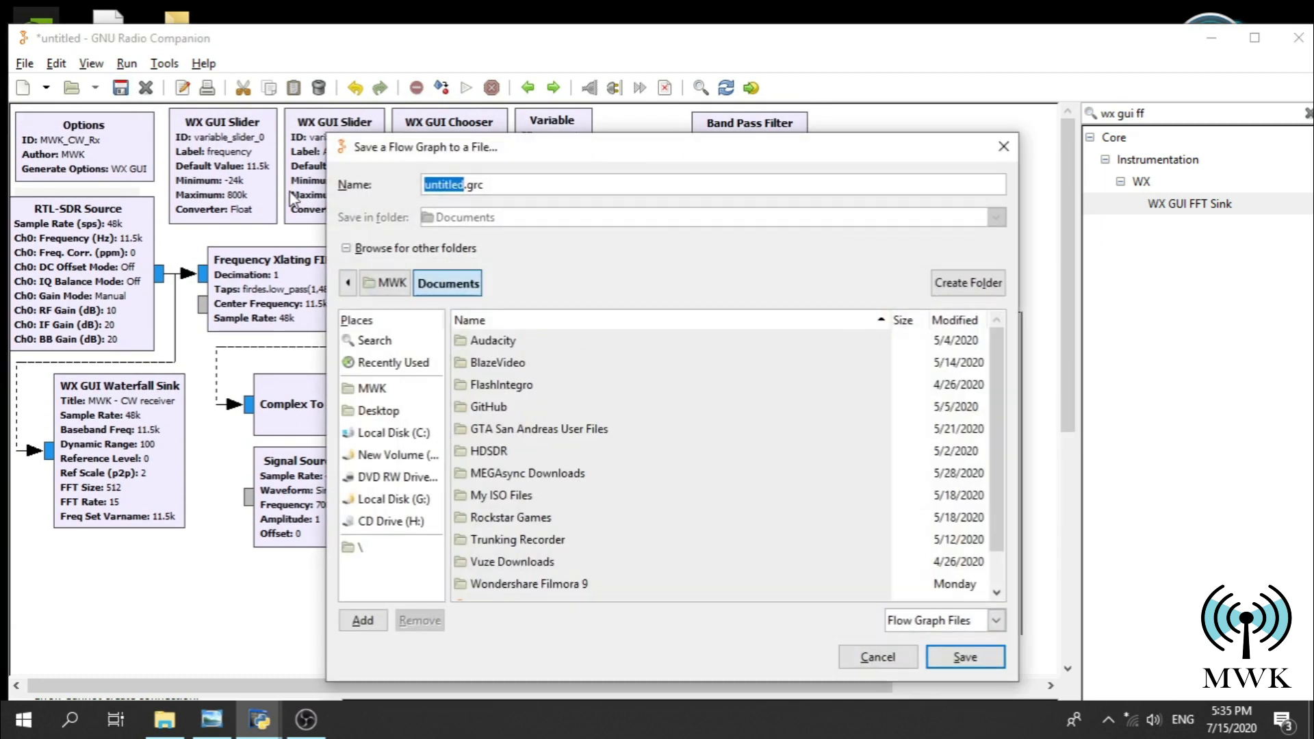
{"action": "left_click", "coordinate": [378, 410]}
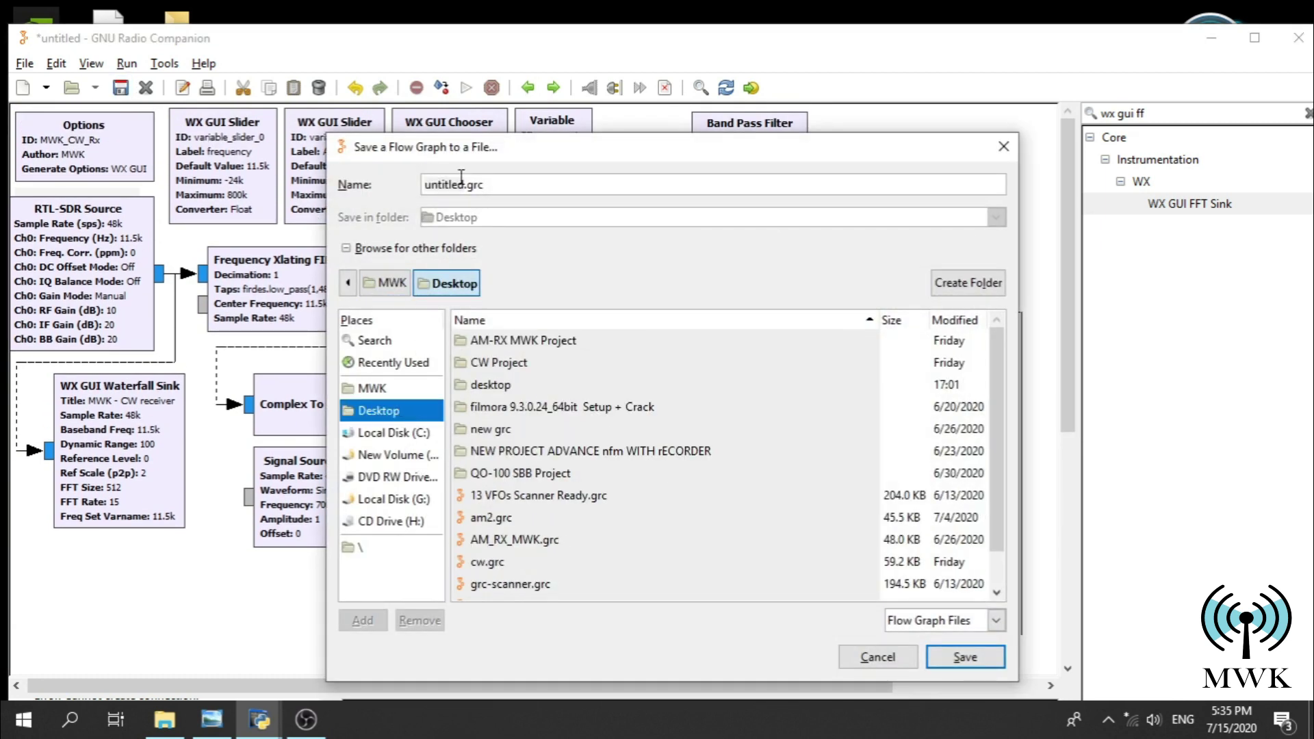
{"action": "type", "text": "cw t"}
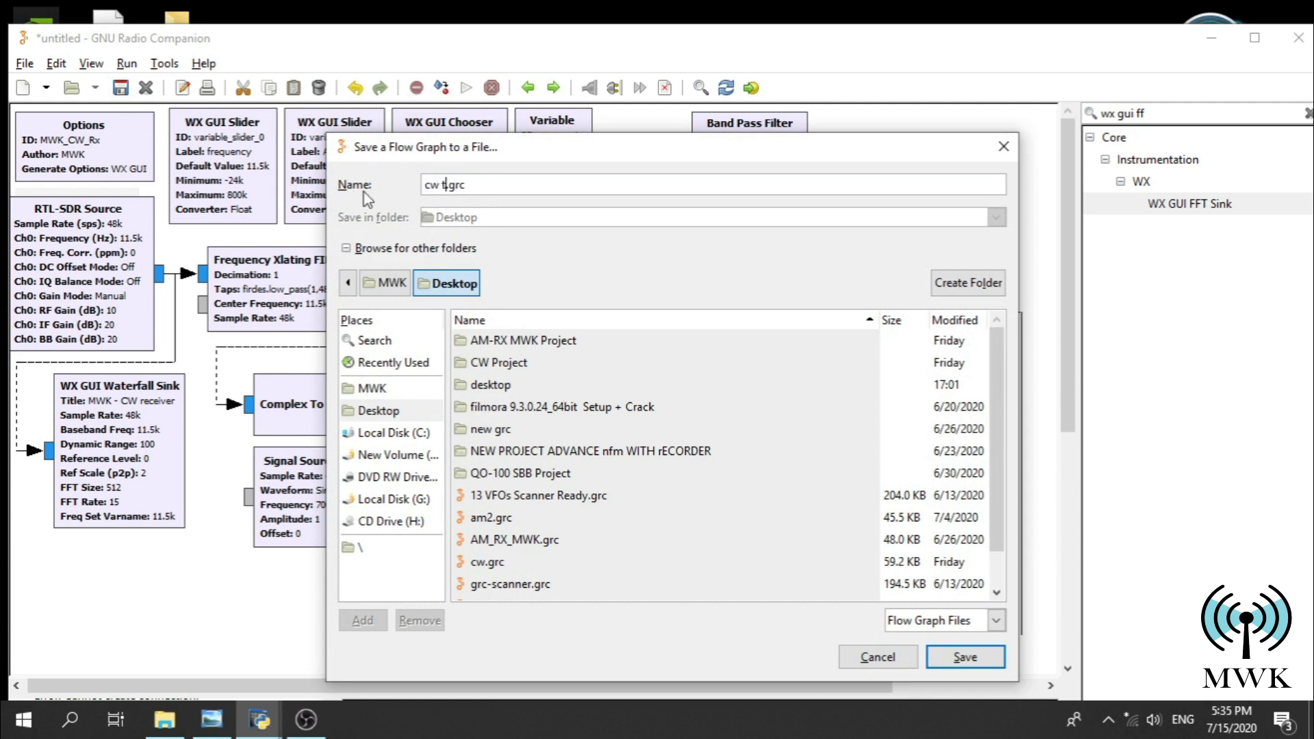
{"action": "key", "text": "BackSpace"}
{"action": "type", "text": "_test"}
{"action": "left_click", "coordinate": [944, 658]}
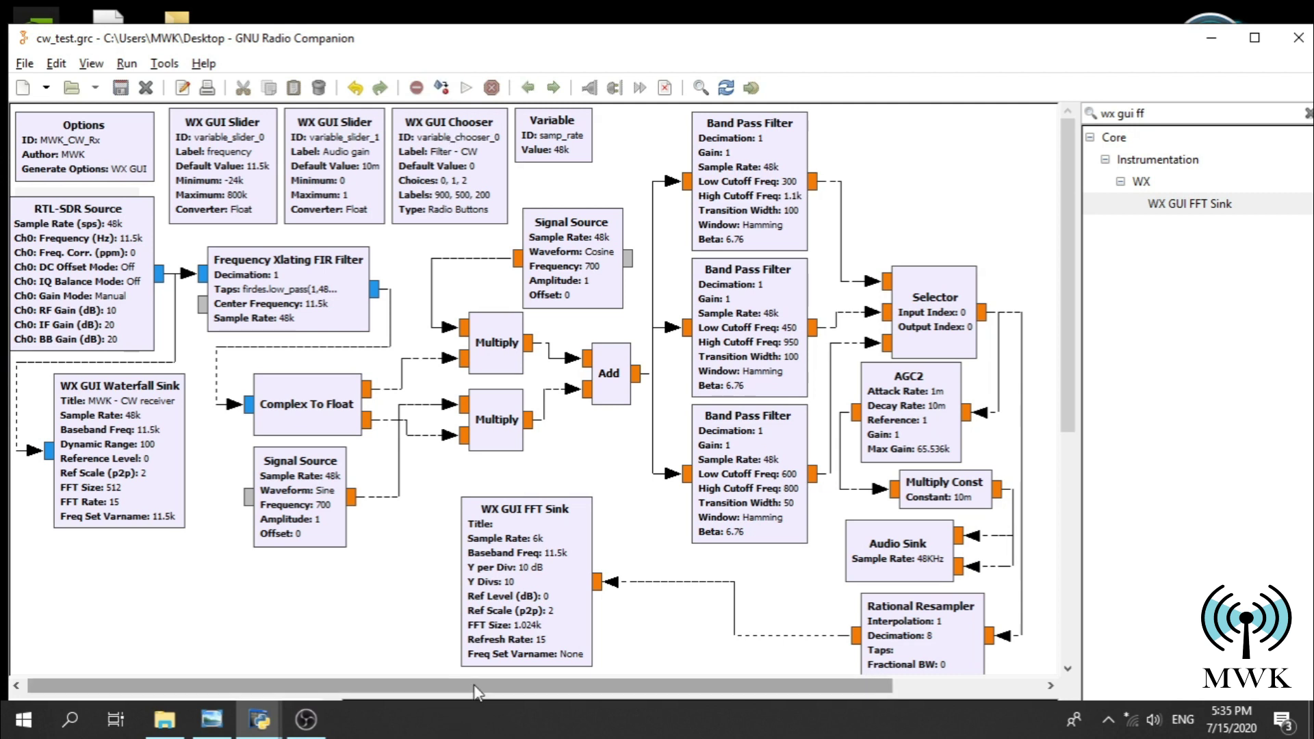
- Reveal the console and variables area below the flowgraph, run the flowgraph, and move the receiver window higher on the screen
{"action": "left_click_drag", "start_coordinate": [475, 697], "coordinate": [477, 547]}
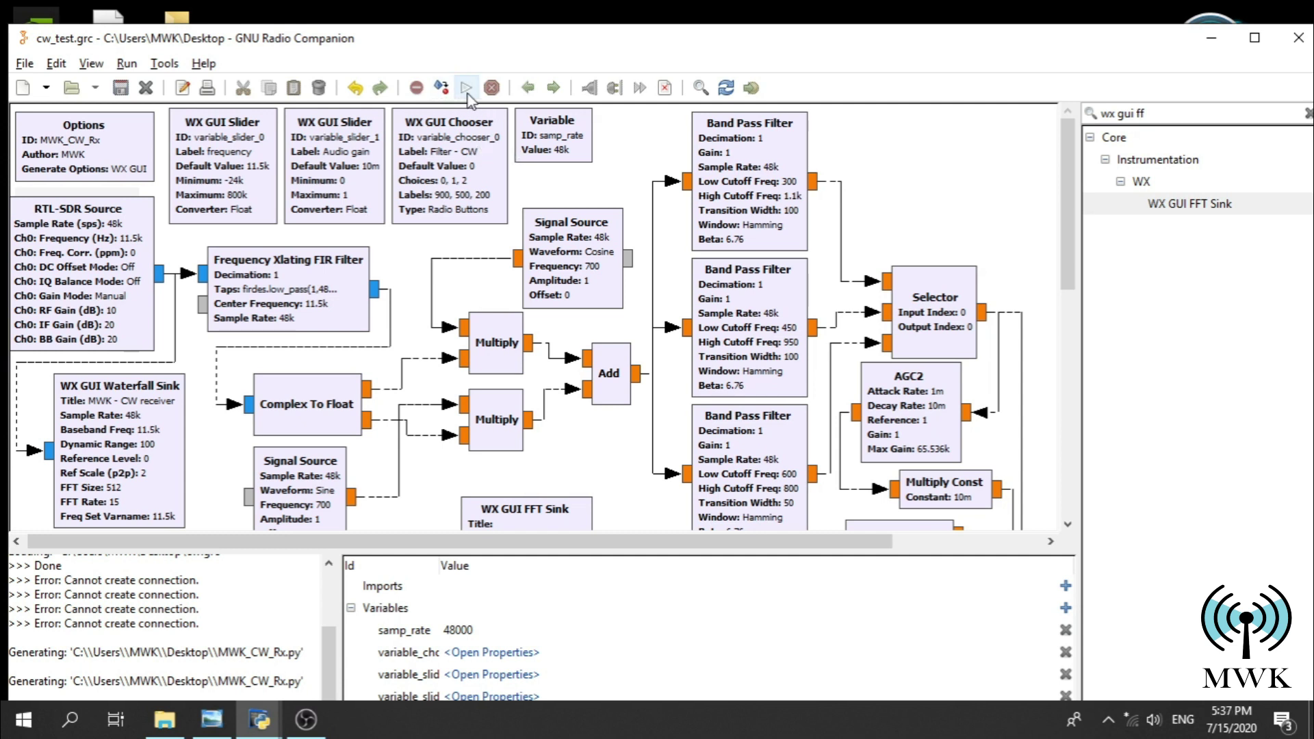
{"action": "left_click", "coordinate": [469, 89]}
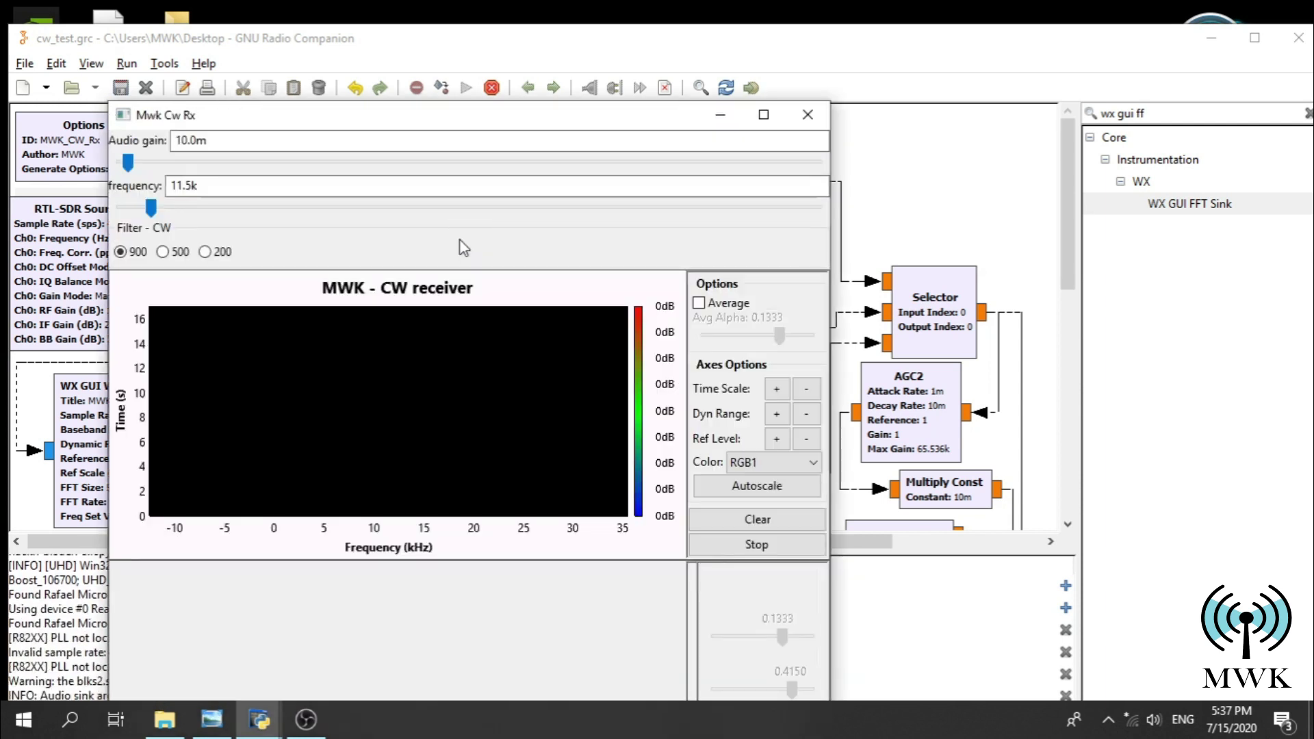
{"action": "left_click_drag", "start_coordinate": [627, 117], "coordinate": [743, 33]}
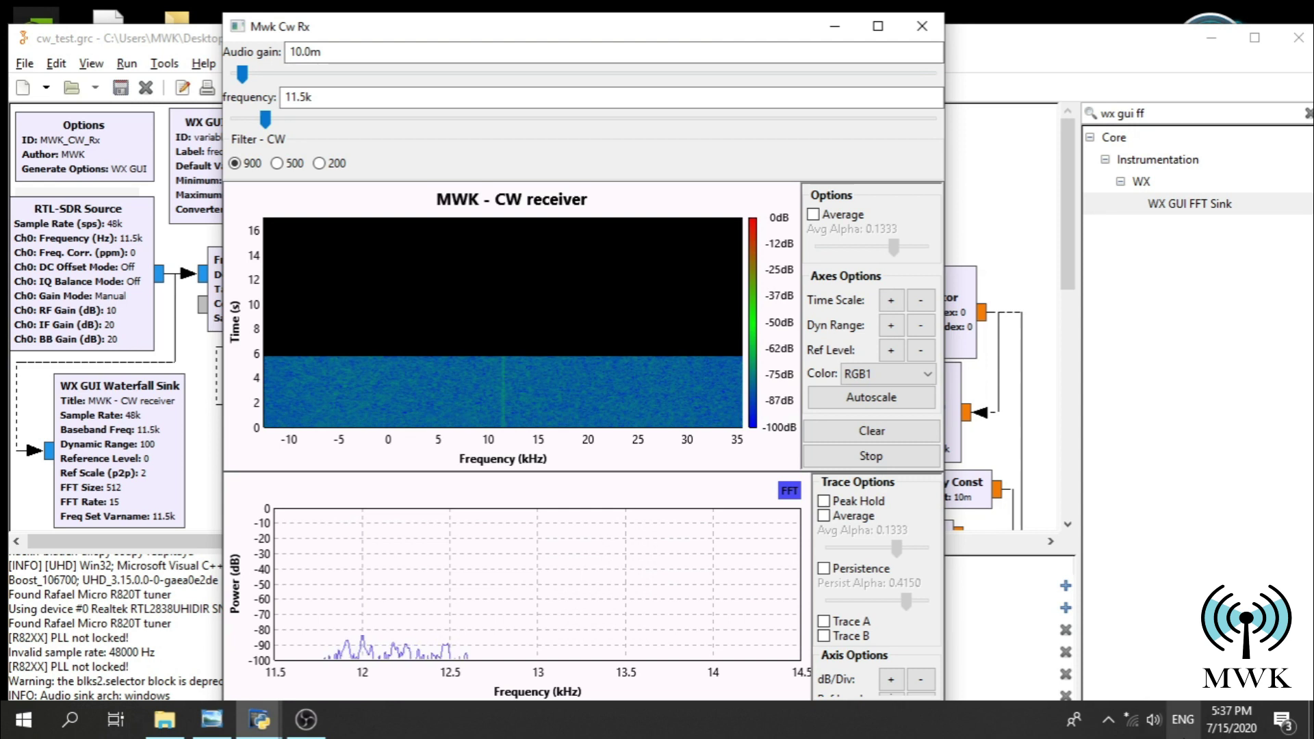
- Raise the system volume to 100
{"action": "left_click", "coordinate": [1157, 722]}
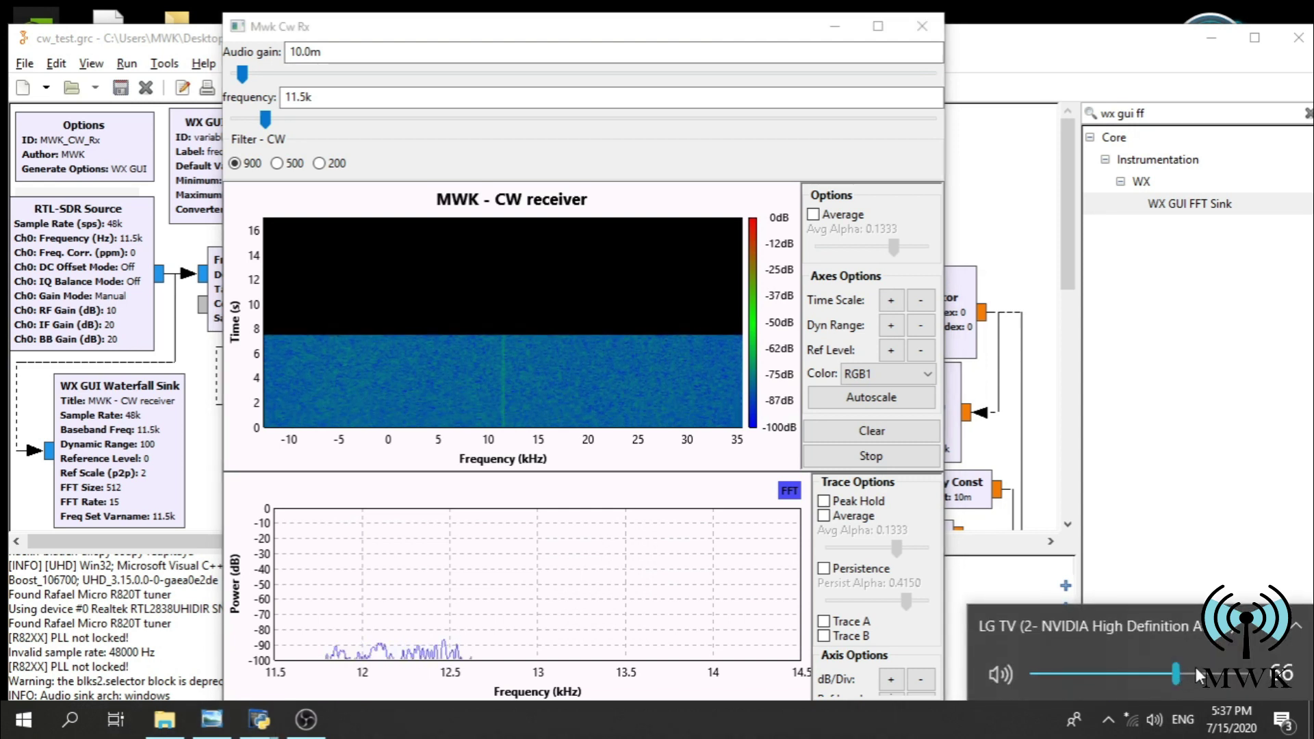
{"action": "left_click_drag", "start_coordinate": [1190, 678], "coordinate": [1283, 681]}
{"action": "mouse_move", "coordinate": [636, 332]}
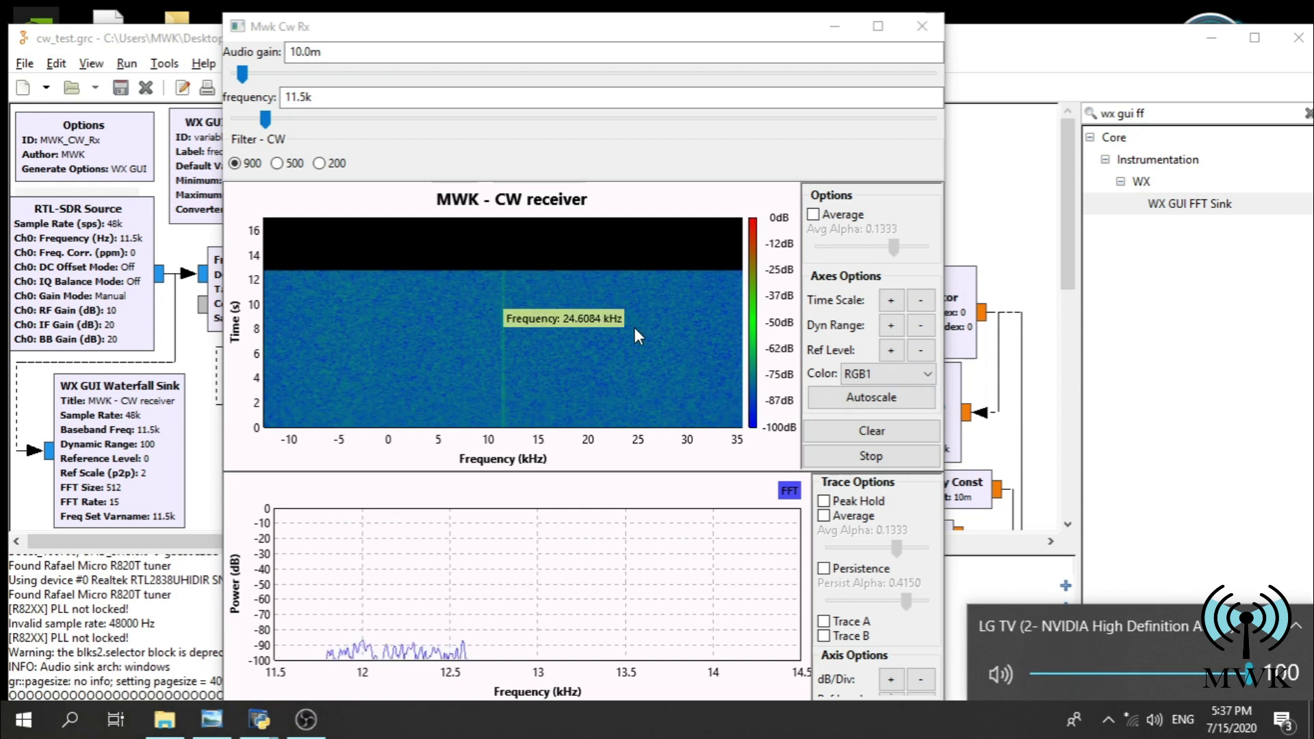
- Test the running receiver with the 500 and 200 CW filters and check the system volume
{"action": "left_click", "coordinate": [287, 168]}
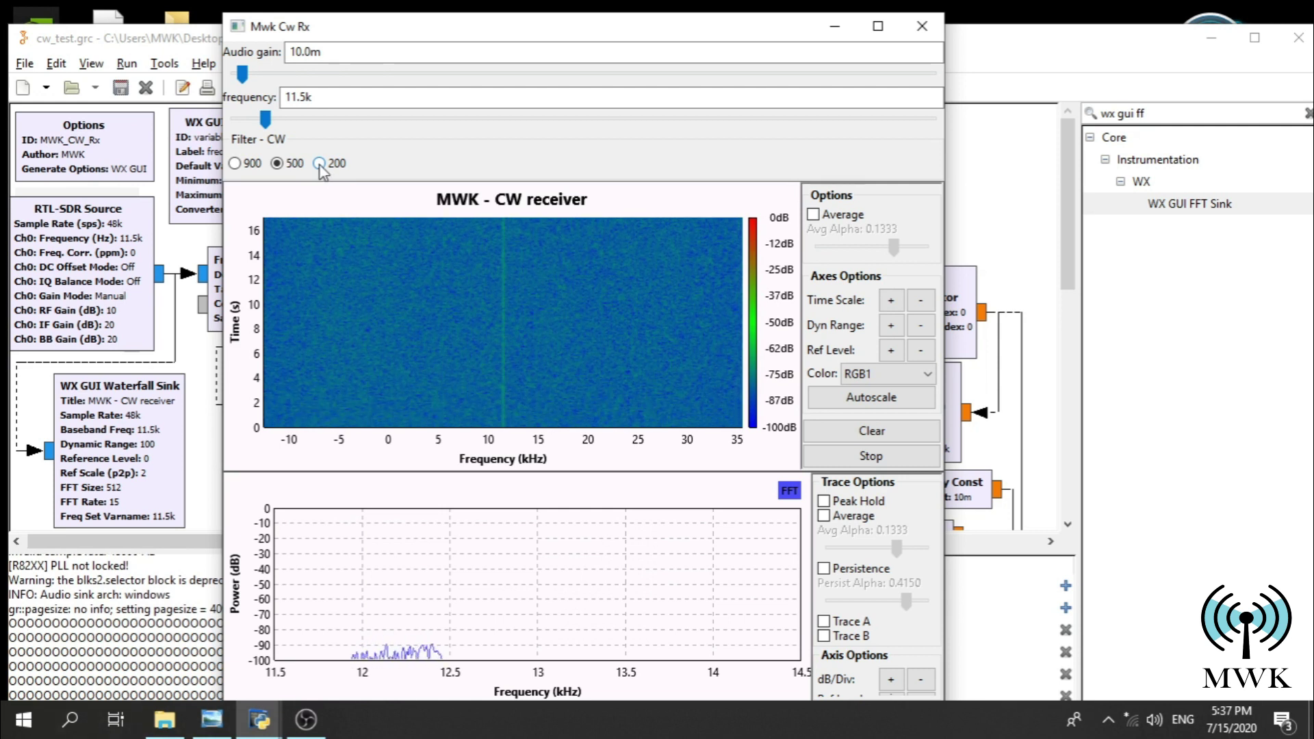
{"action": "left_click", "coordinate": [319, 164]}
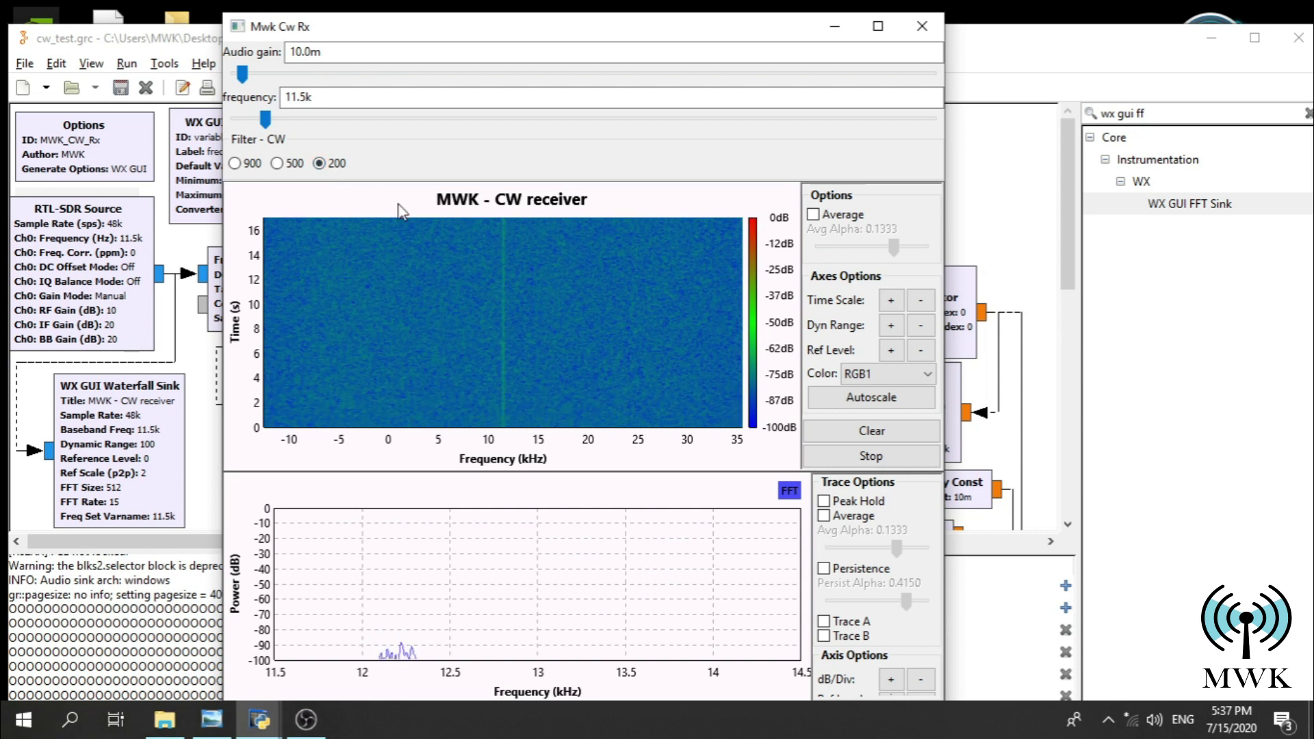
{"action": "left_click", "coordinate": [1162, 719]}
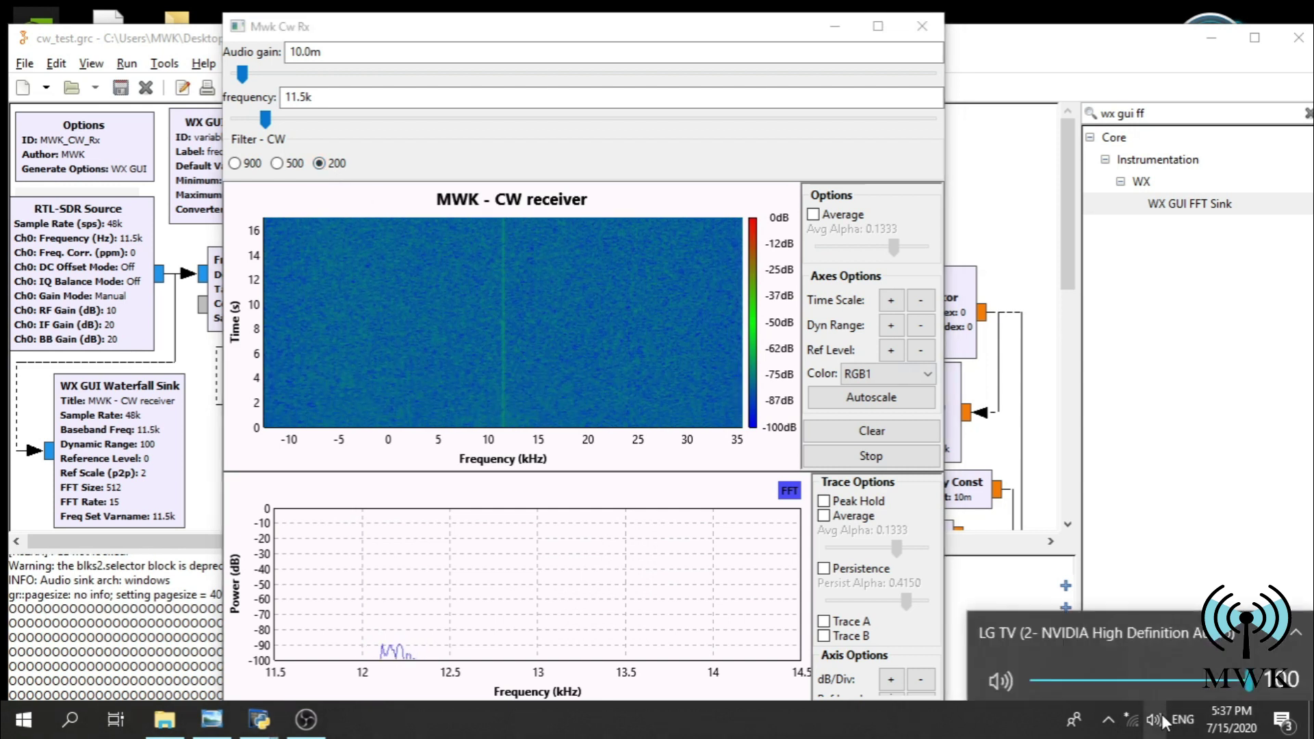
{"action": "left_click", "coordinate": [972, 732]}
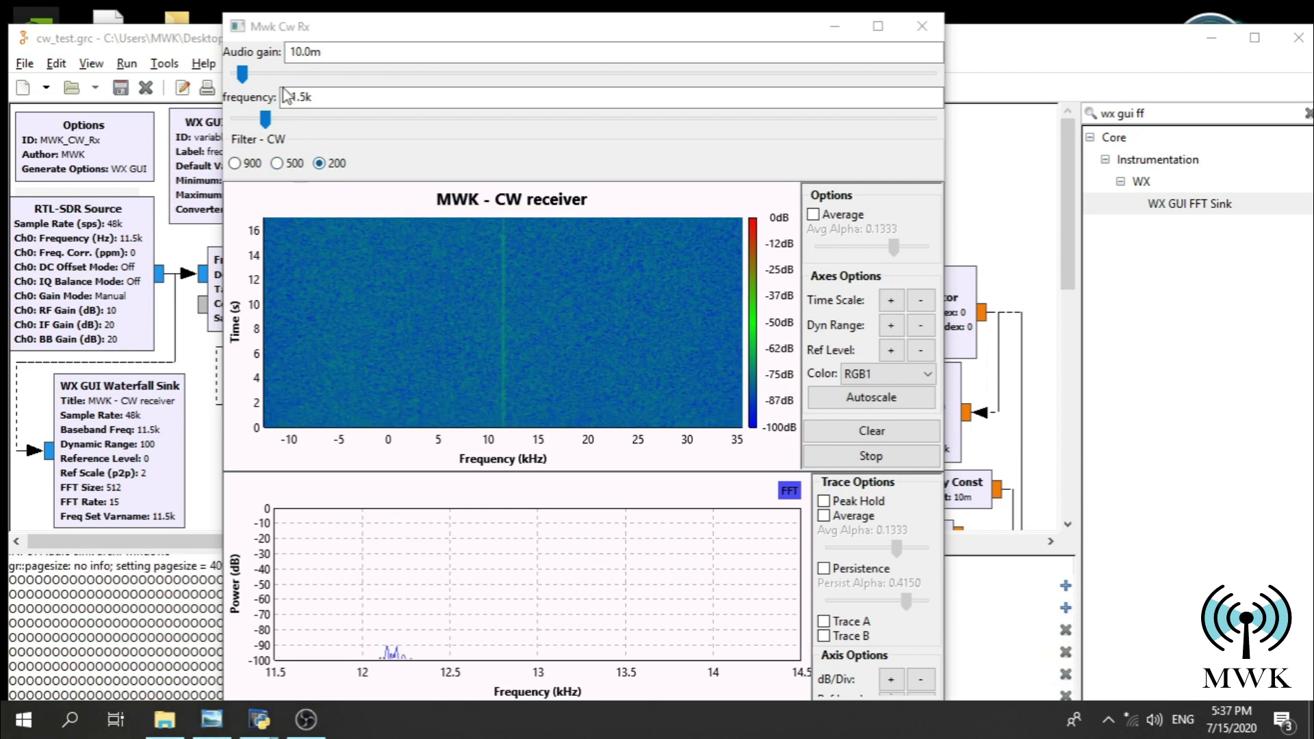
- Raise the receiver's audio gain to 20.0m and switch the CW filter to 500 and back to 900
{"action": "left_click_drag", "start_coordinate": [249, 75], "coordinate": [253, 75]}
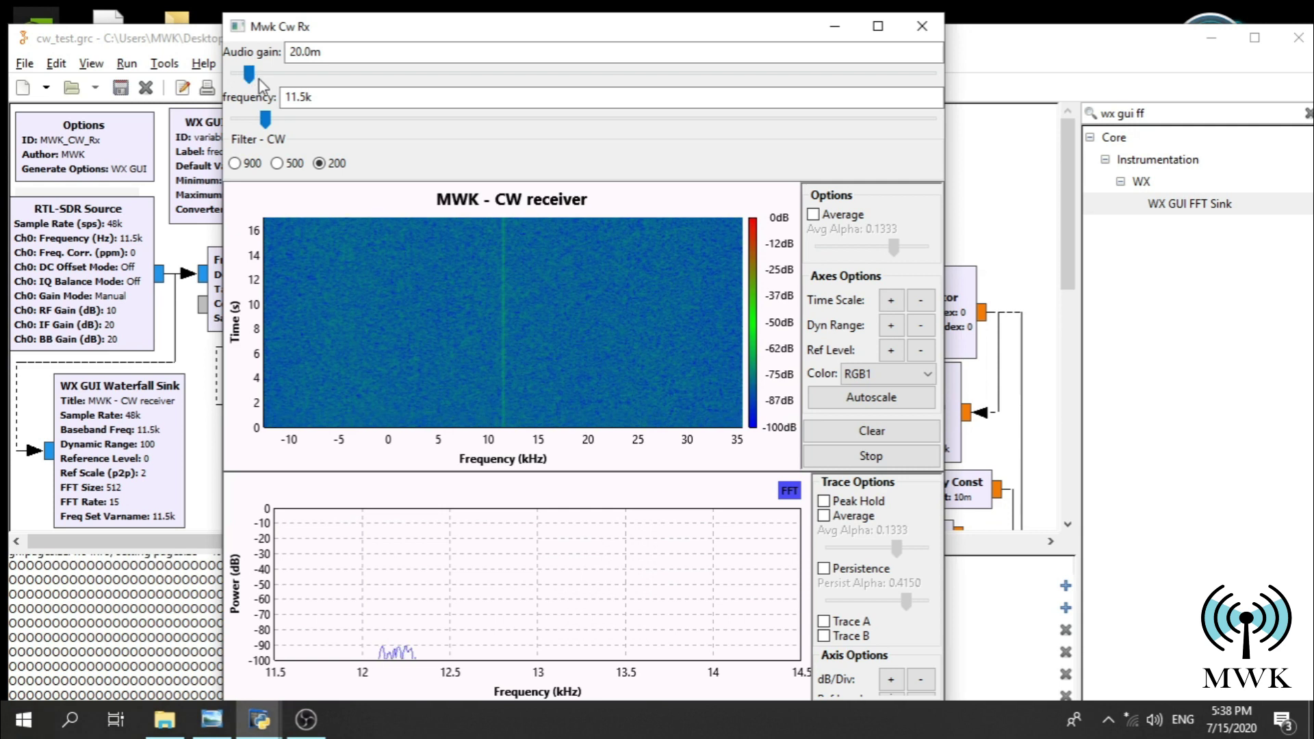
{"action": "left_click", "coordinate": [281, 166]}
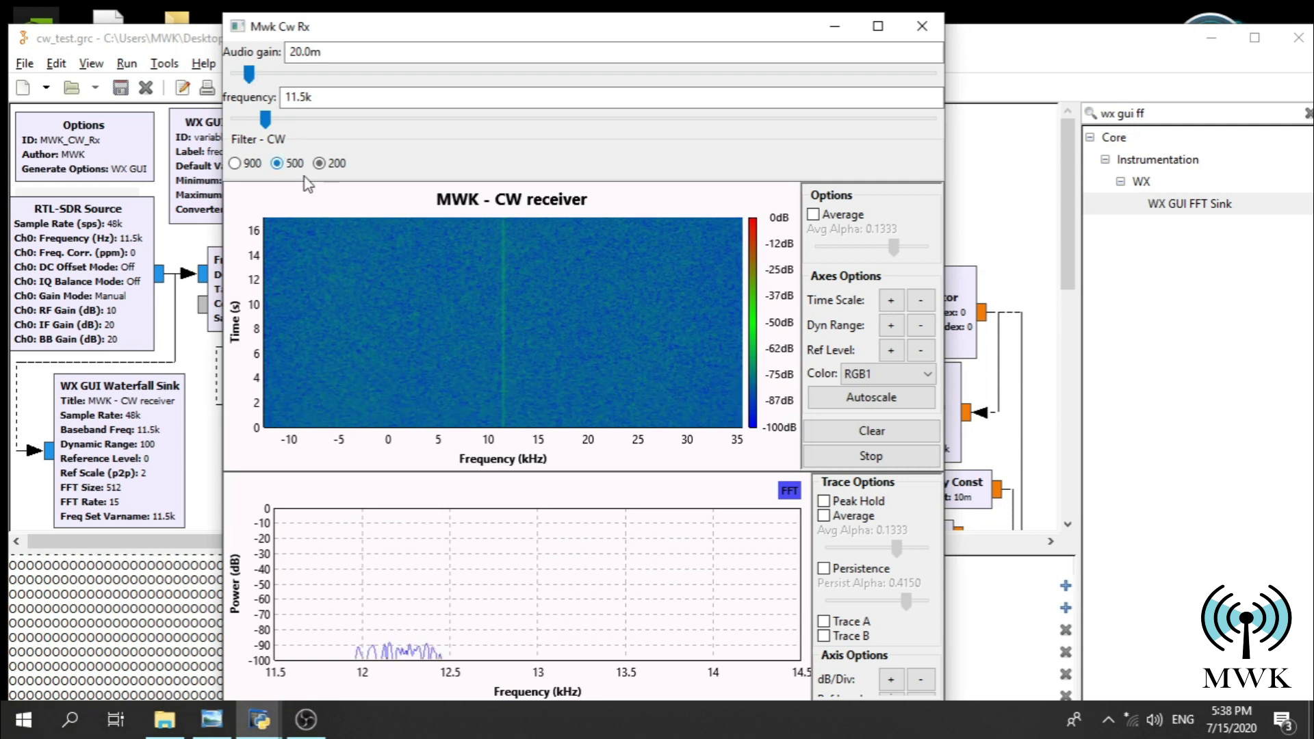
{"action": "left_click", "coordinate": [236, 164]}
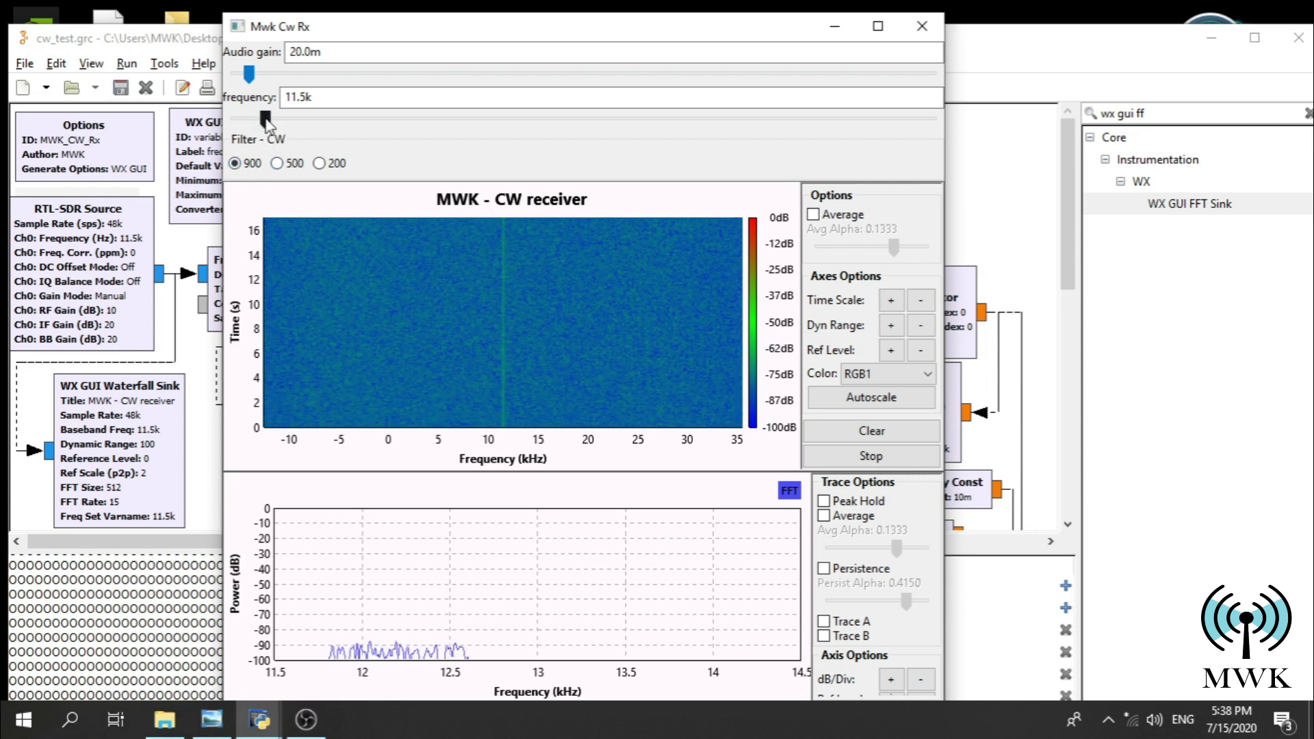
- Autoscale the running receiver's waterfall and tune the frequency to 14.728k, then up to 45.216k
{"action": "left_click_drag", "start_coordinate": [266, 121], "coordinate": [272, 121]}
{"action": "left_click", "coordinate": [846, 401]}
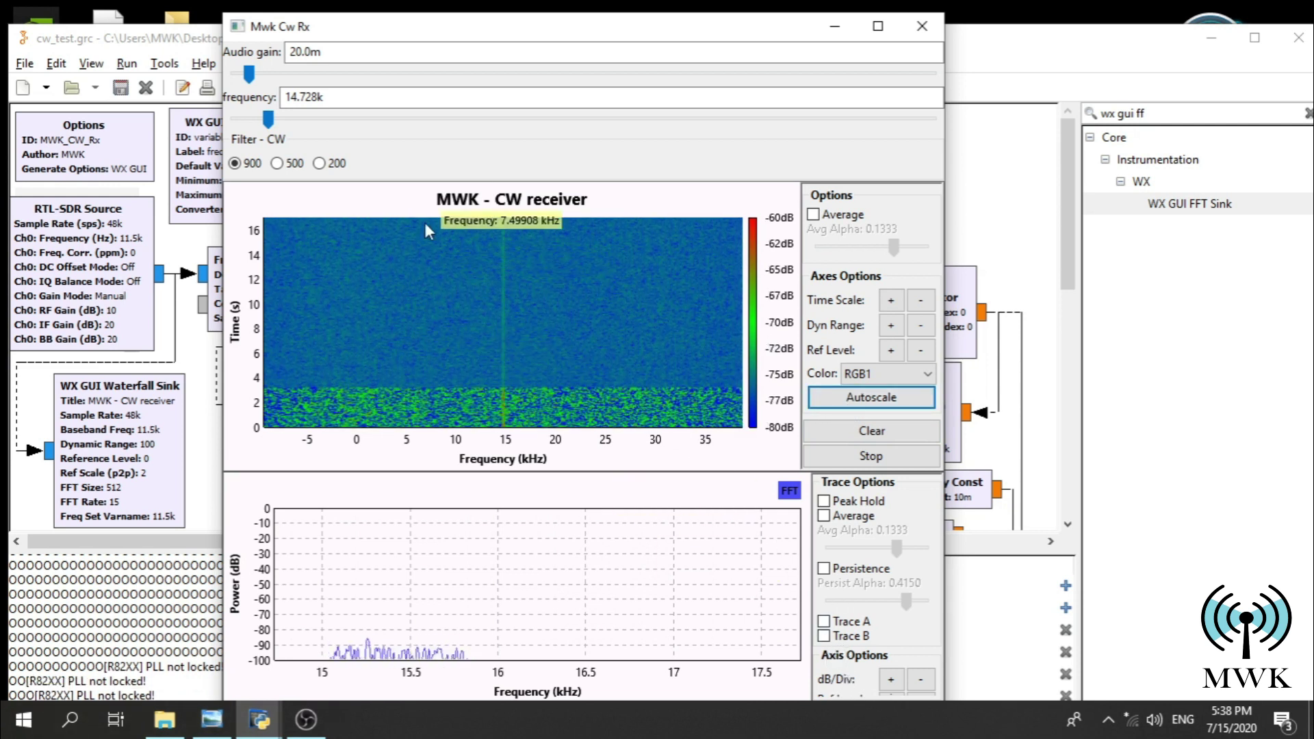
{"action": "left_click_drag", "start_coordinate": [270, 123], "coordinate": [296, 126]}
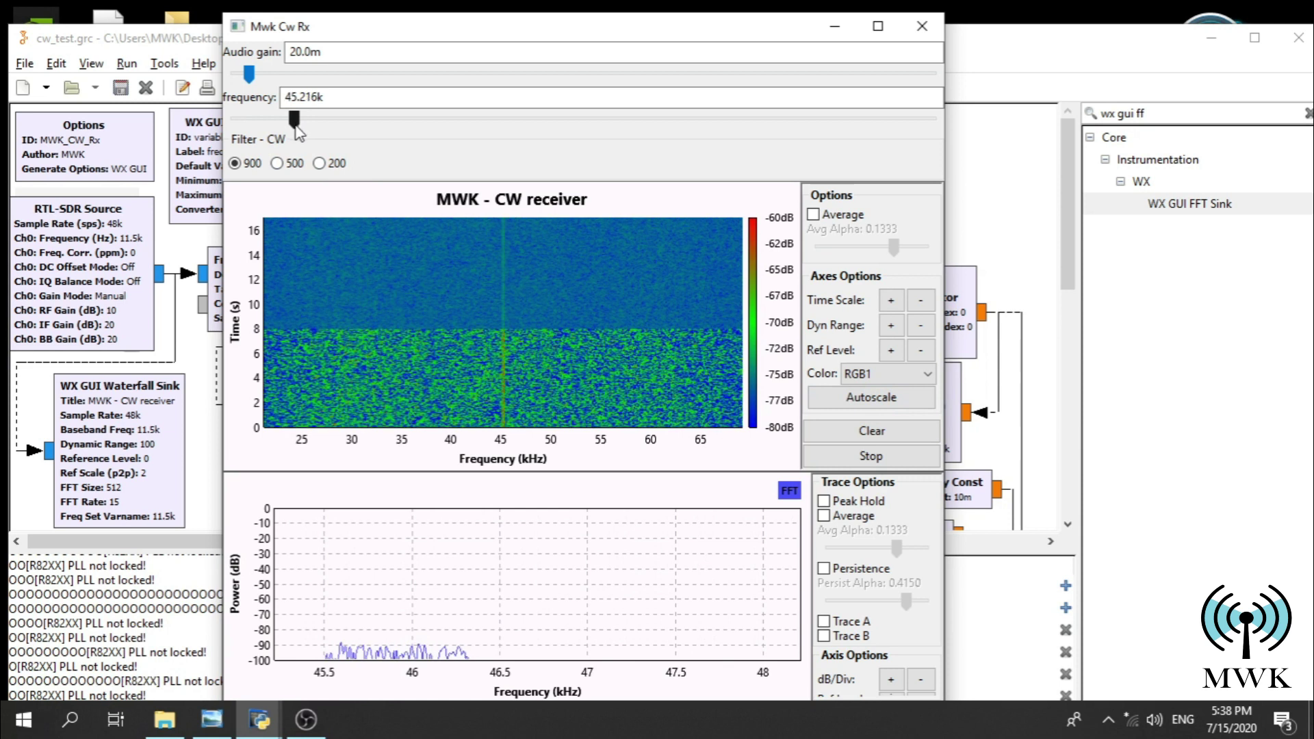
- Test the 500 CW filter, retune the receiver to 52.632k, and switch to the 200 filter
{"action": "left_click", "coordinate": [279, 164]}
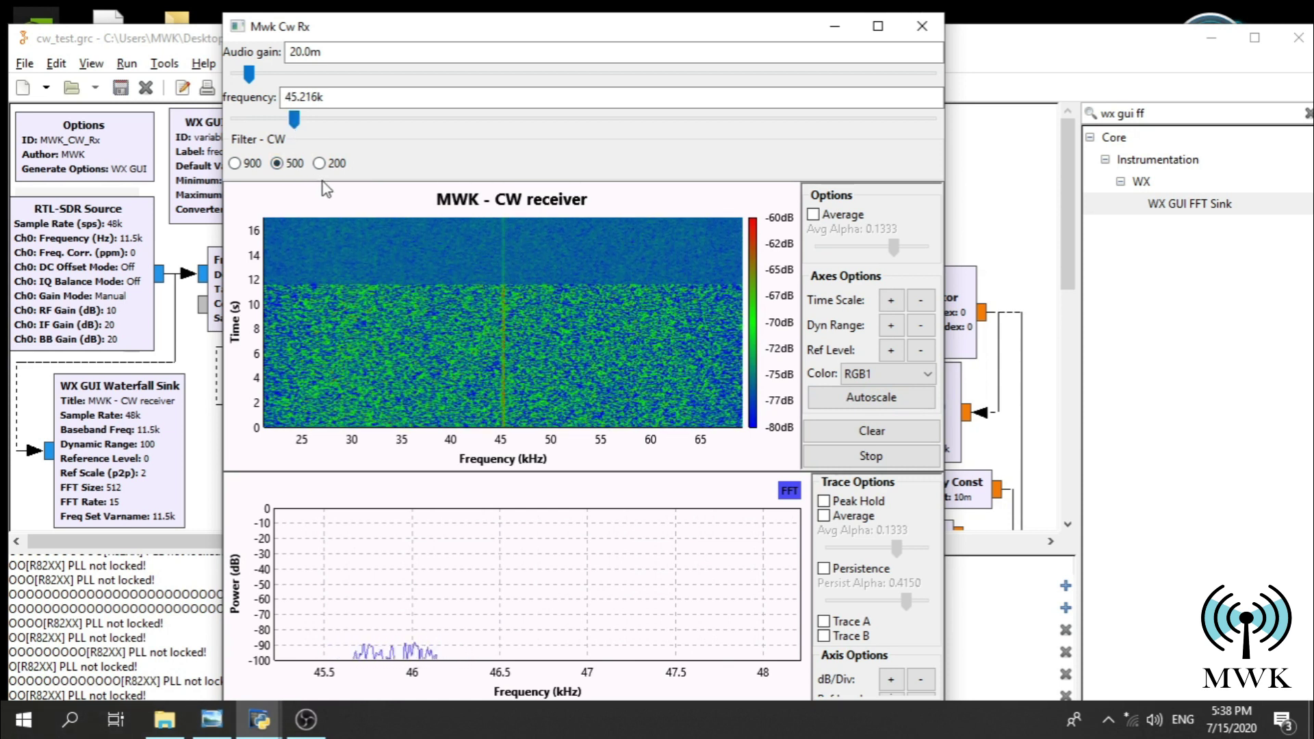
{"action": "left_click_drag", "start_coordinate": [296, 126], "coordinate": [303, 124]}
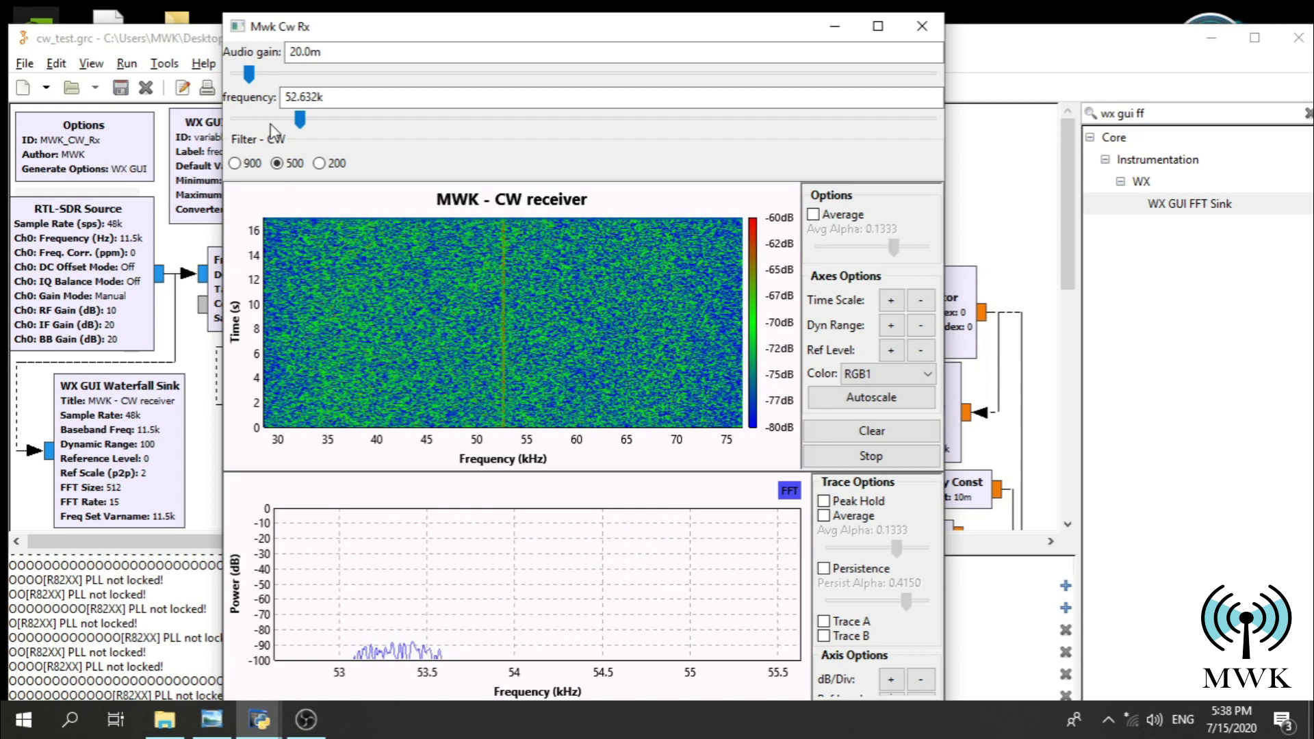
{"action": "left_click", "coordinate": [319, 164]}
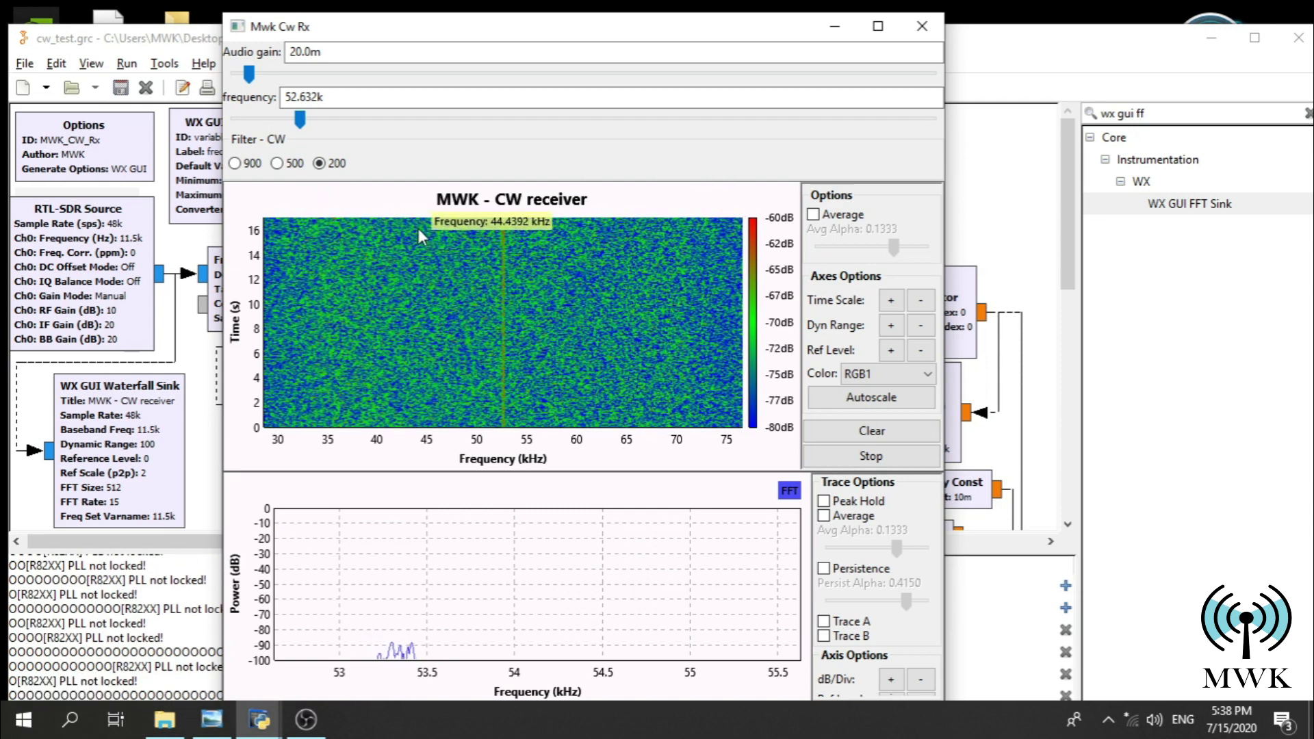
- Close the running receiver and review the frequency slider block's properties without changing them
{"action": "left_click", "coordinate": [923, 34]}
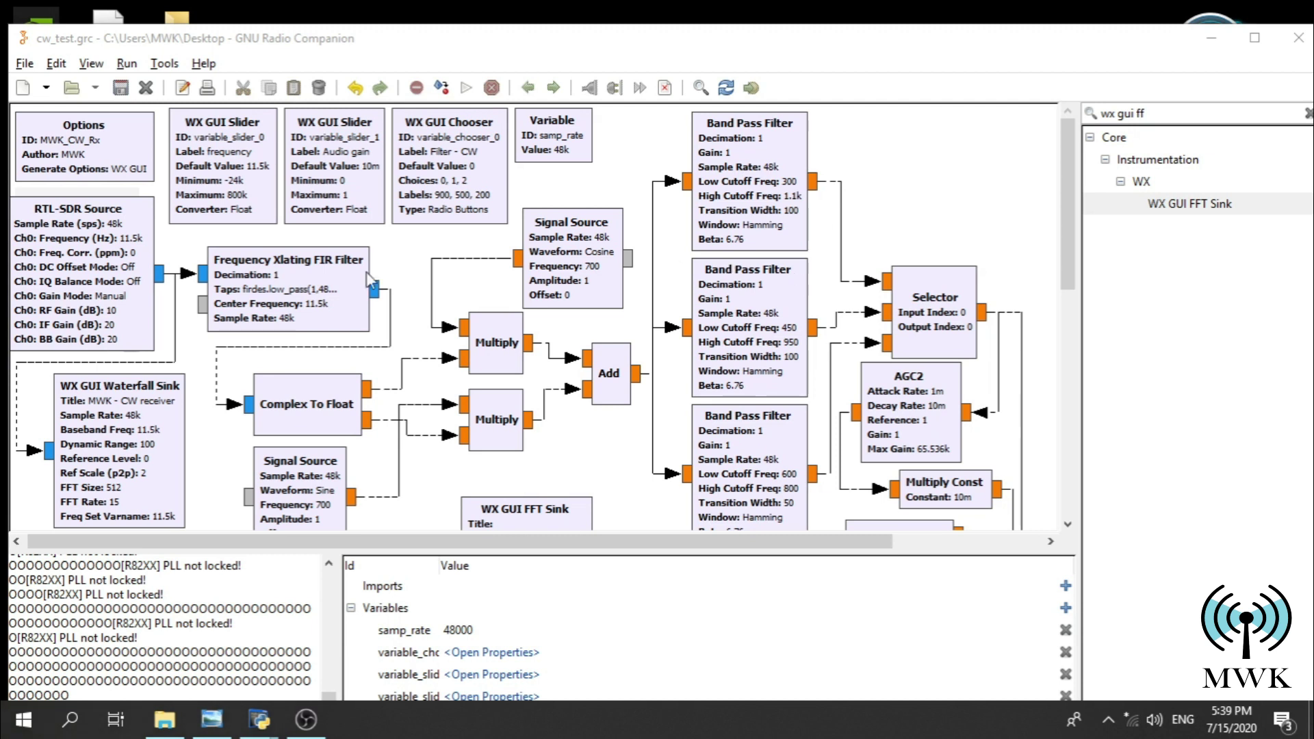
{"action": "double_click", "coordinate": [247, 211]}
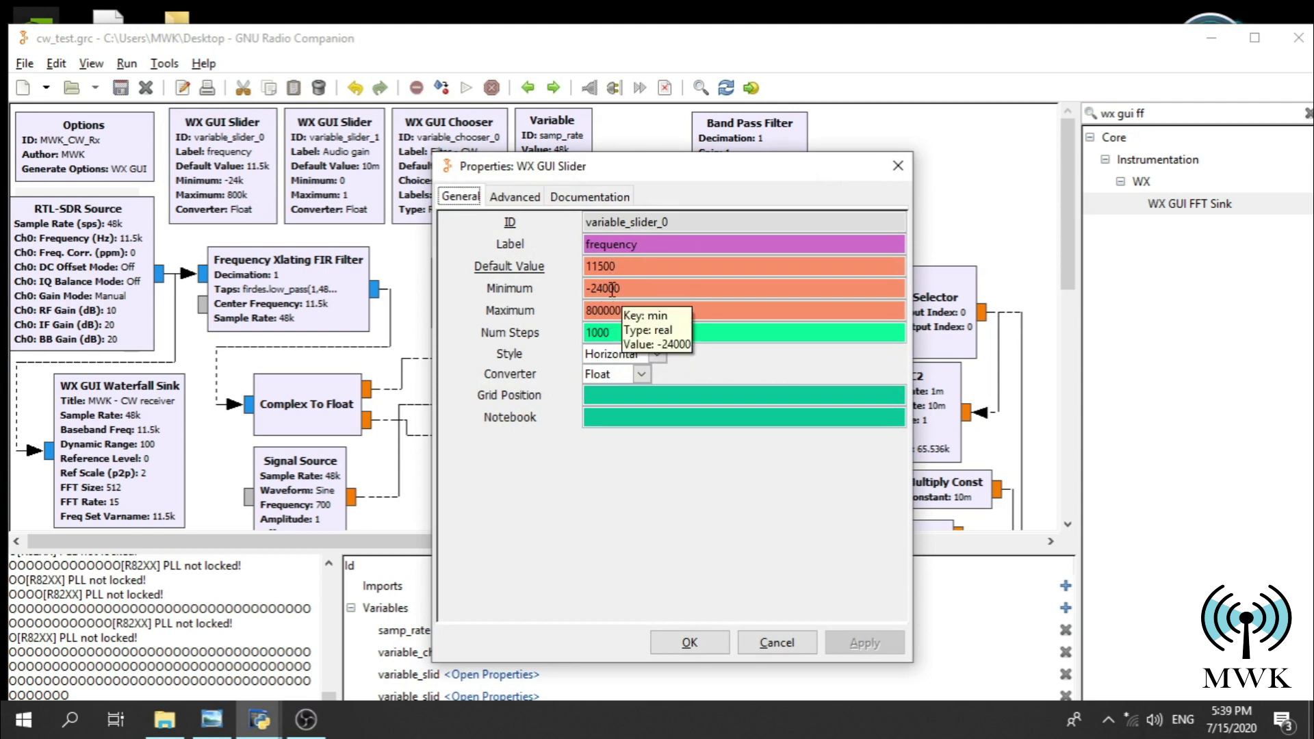
{"action": "left_click", "coordinate": [899, 169]}
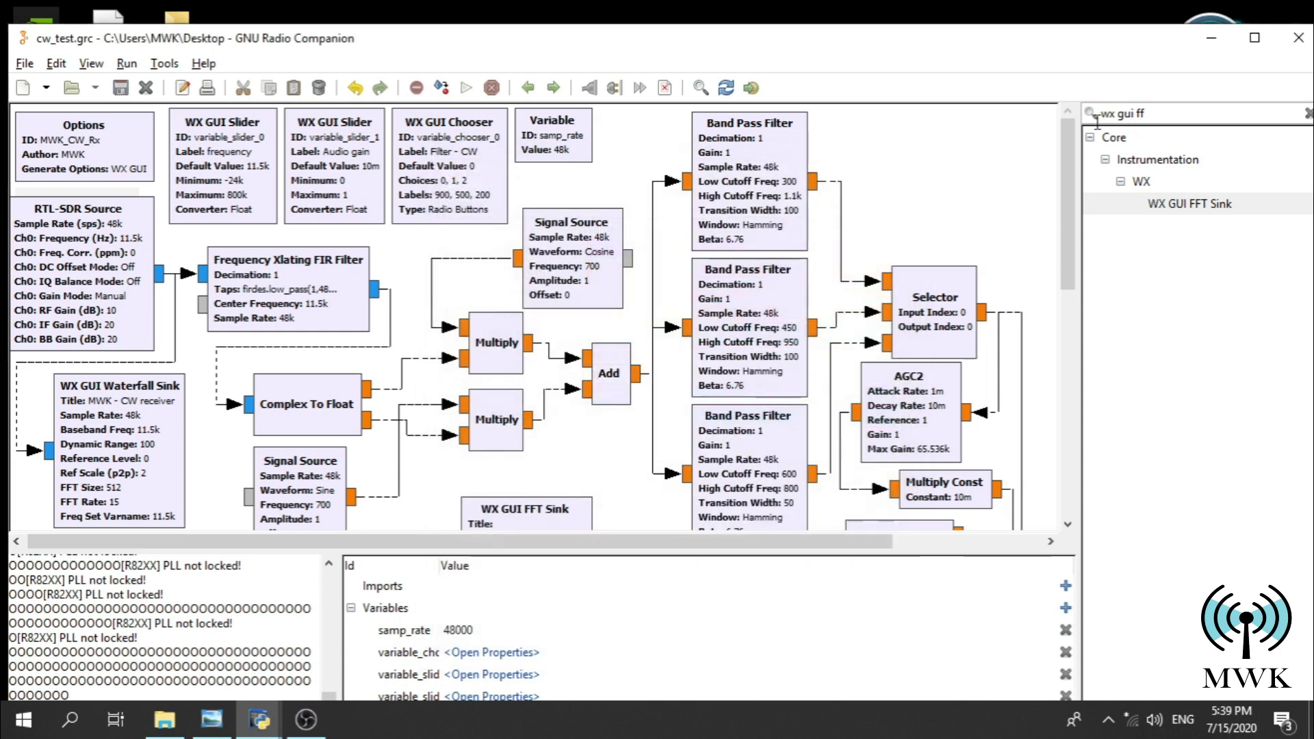
- Close the cw_test.grc flowgraph window and refresh the desktop
{"action": "left_click", "coordinate": [1294, 46]}
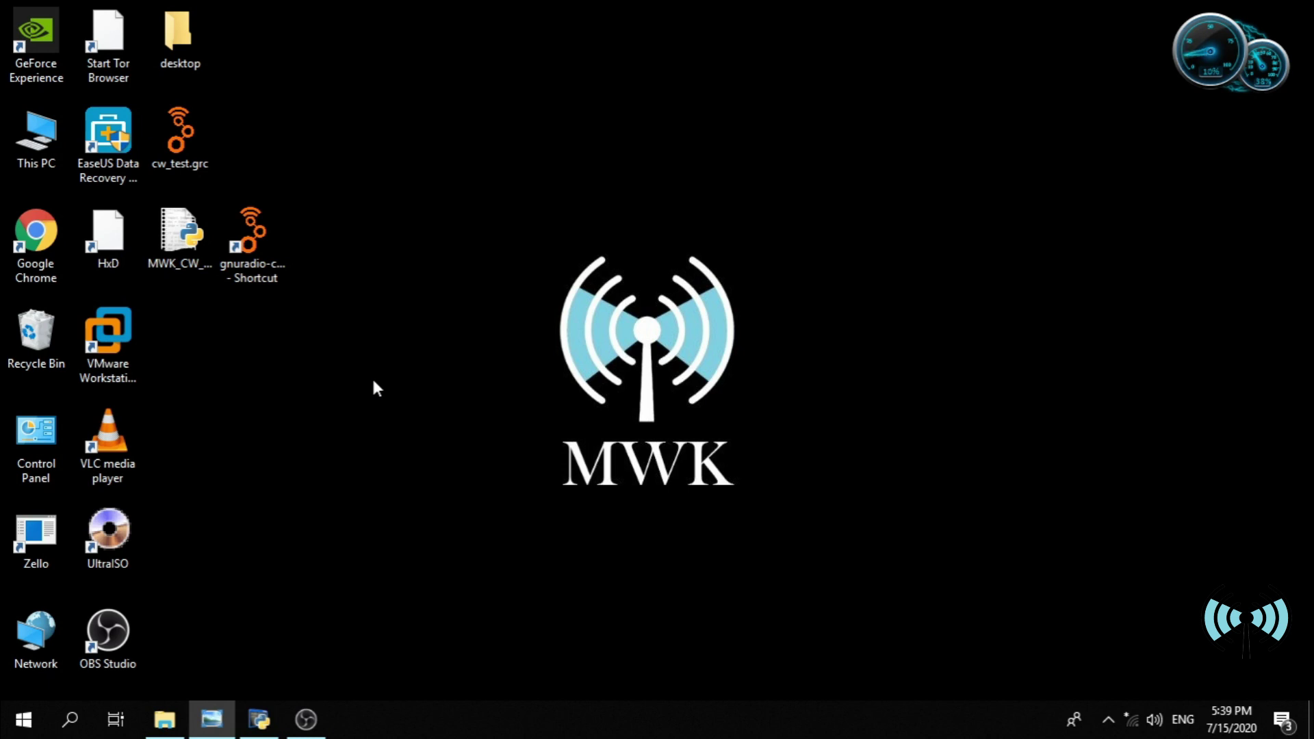
{"action": "left_click", "coordinate": [259, 259]}
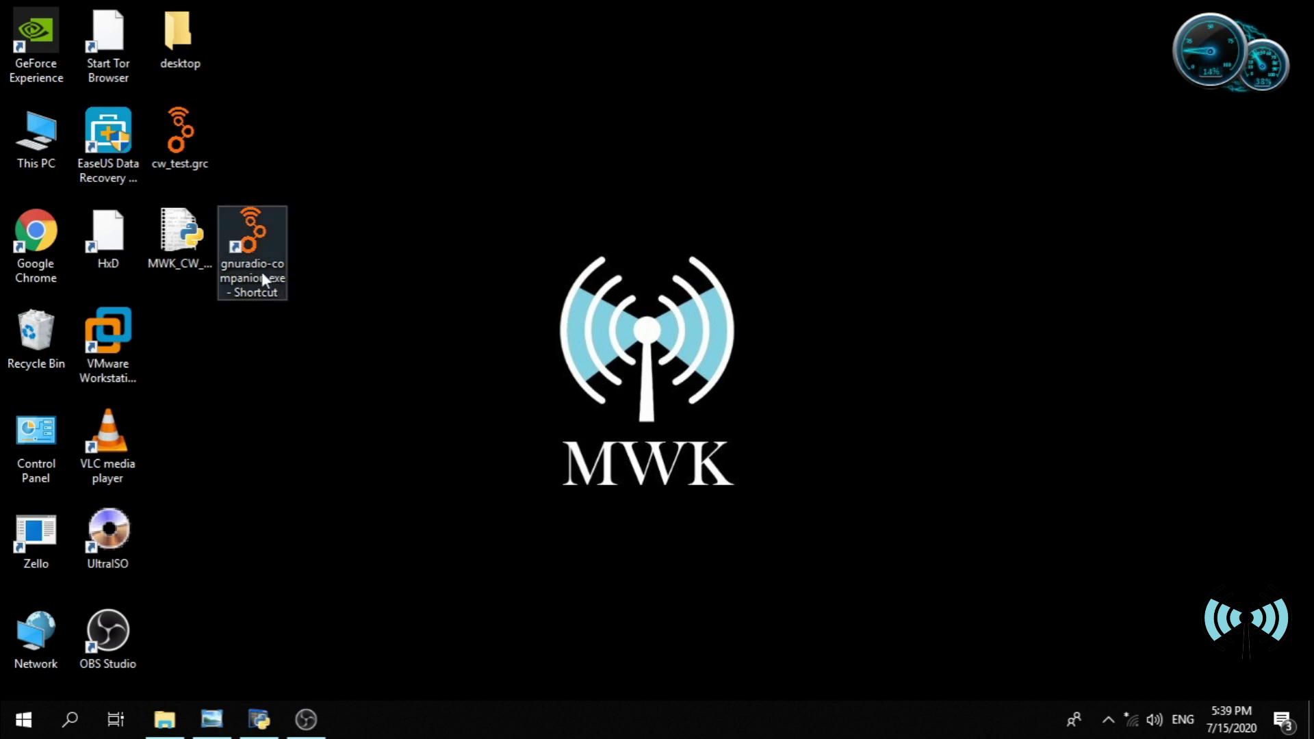
{"action": "left_click", "coordinate": [351, 360]}
{"action": "right_click", "coordinate": [368, 304]}
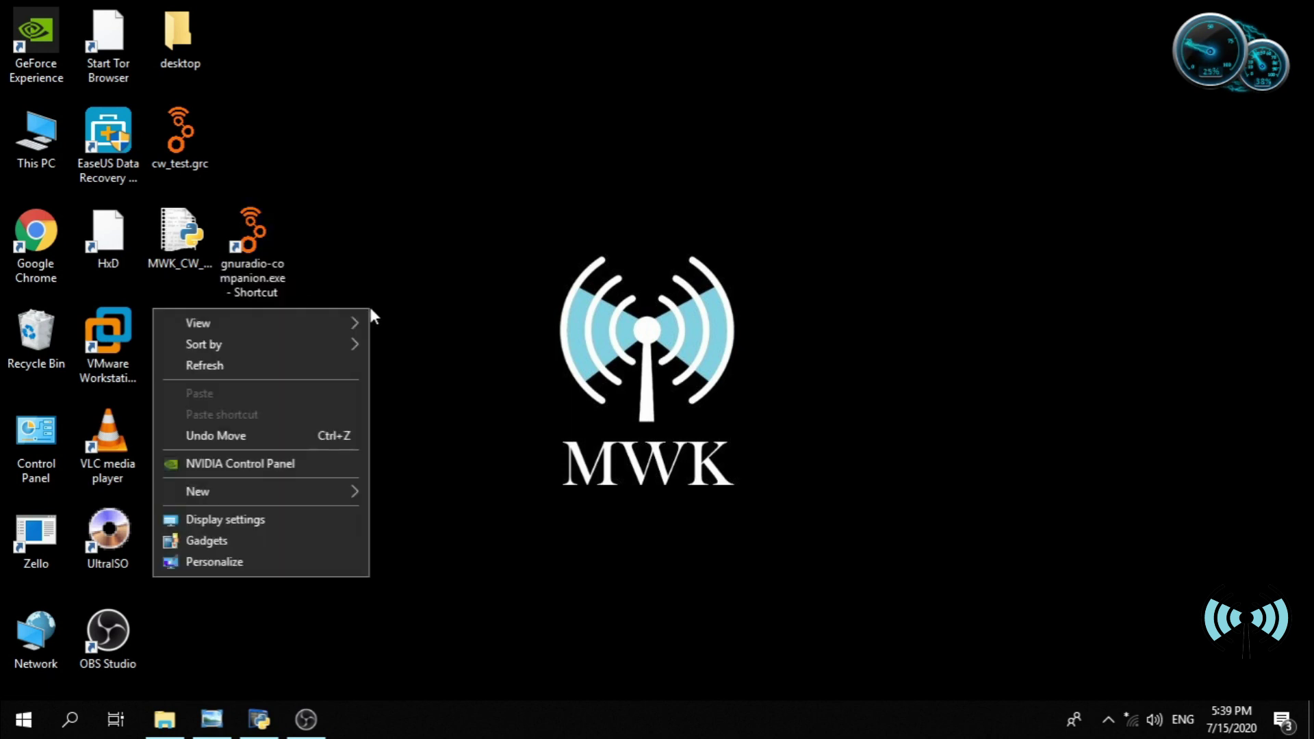
{"action": "left_click", "coordinate": [303, 360]}
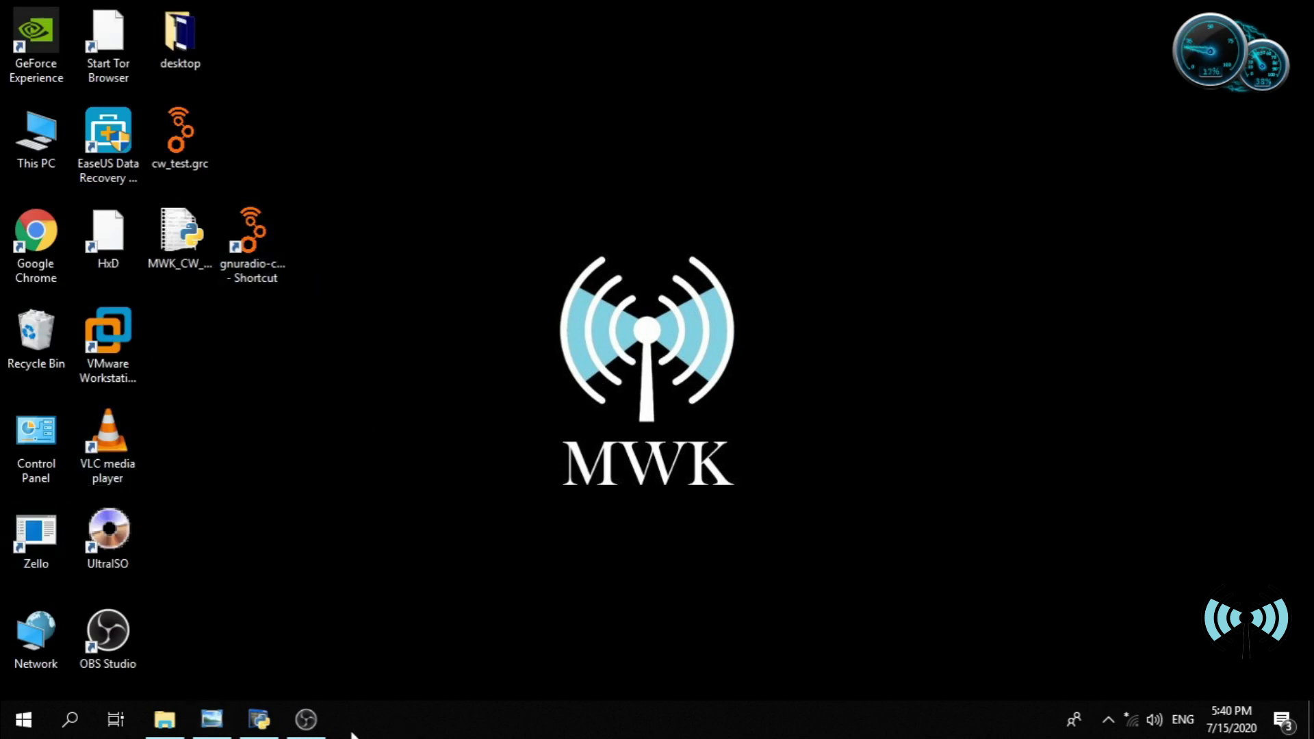
{"action": "left_click", "coordinate": [260, 720]}
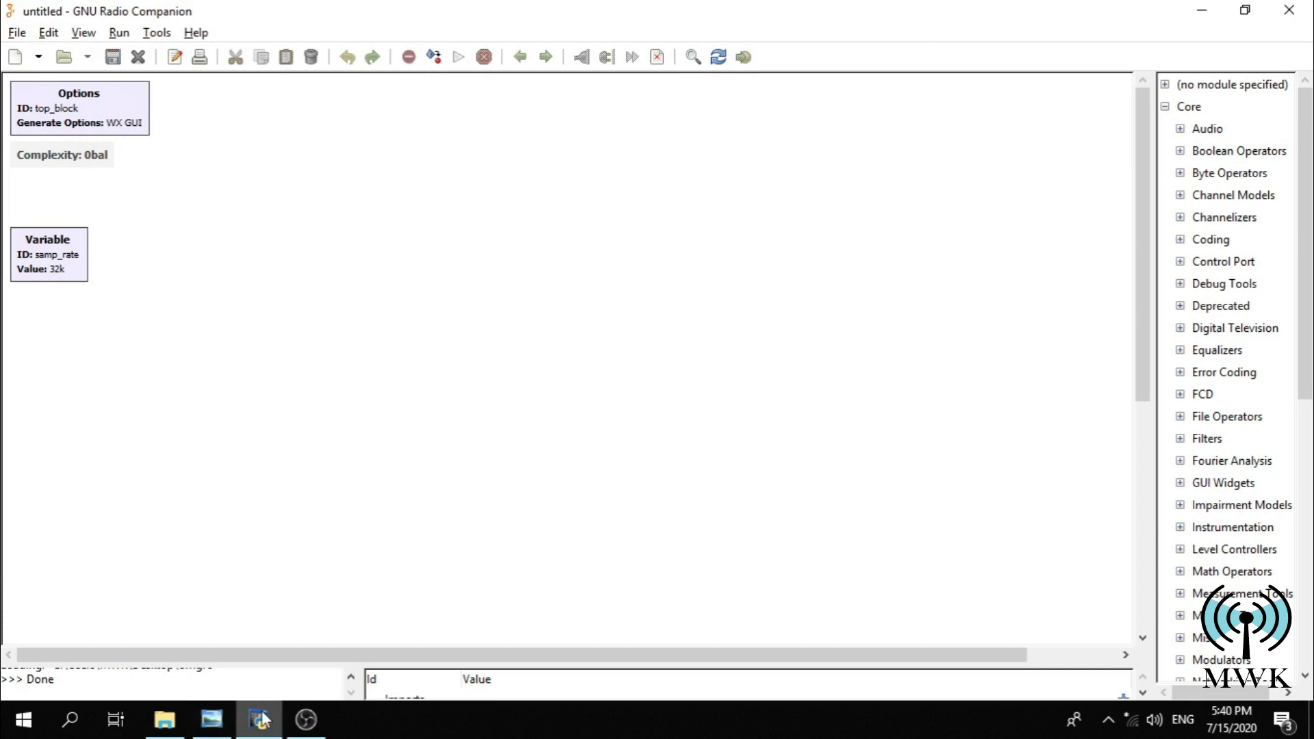
{"action": "left_click", "coordinate": [306, 720]}
{"action": "left_click", "coordinate": [1203, 10]}
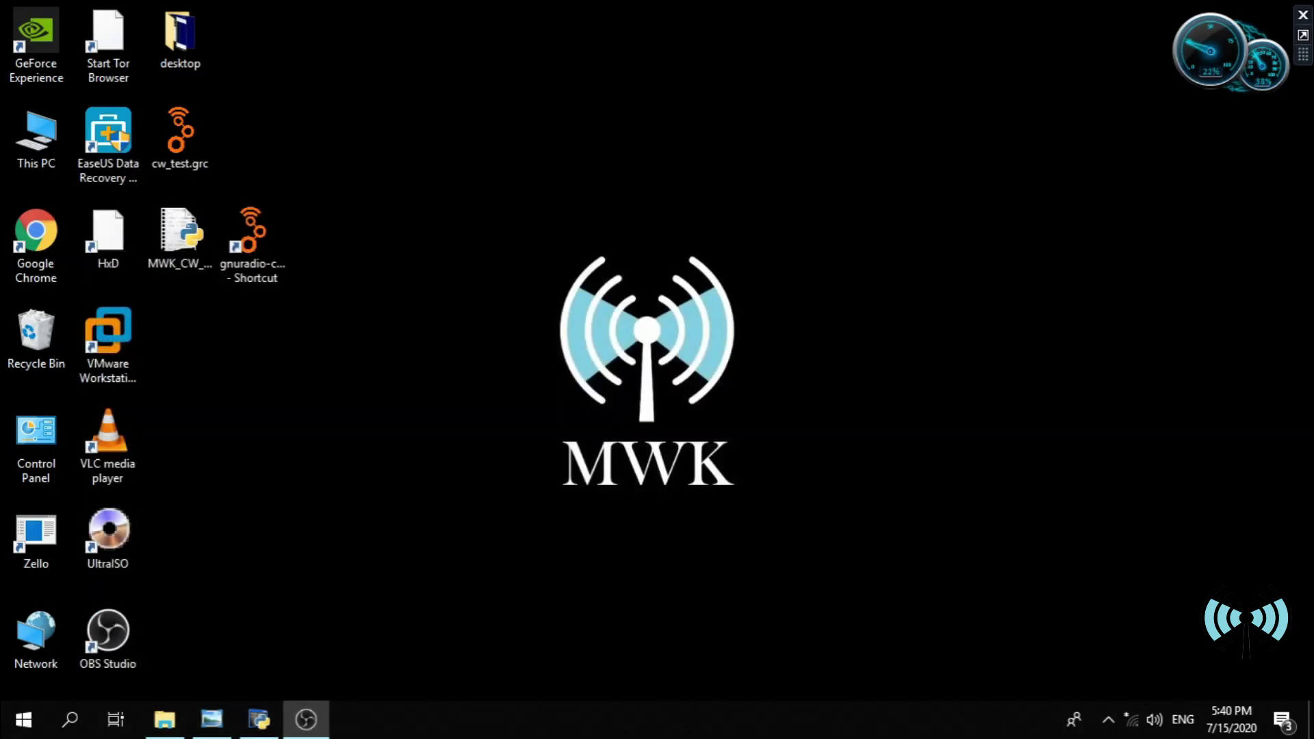